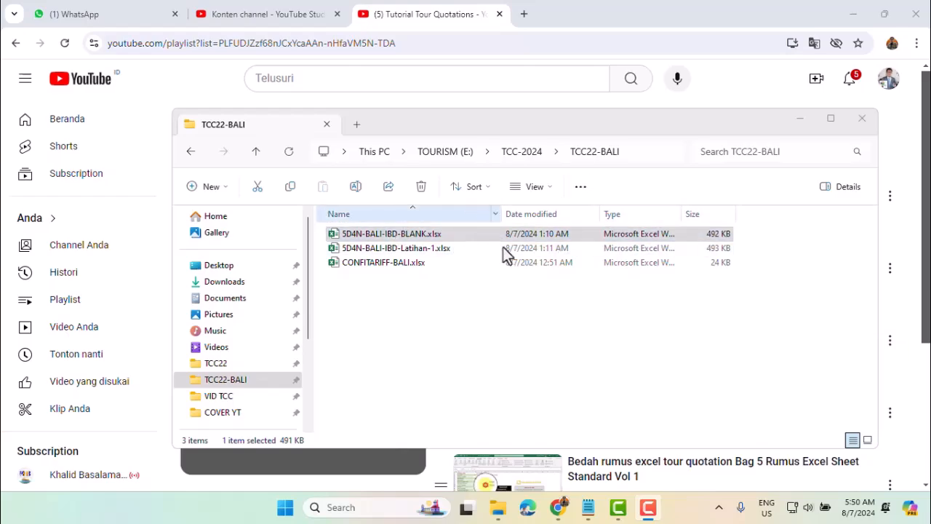
- Open the workbook 5D4N-BALI-IBD-Latihan-1.xlsx from the TCC22-BALI folder in Excel
left_click(390, 236)
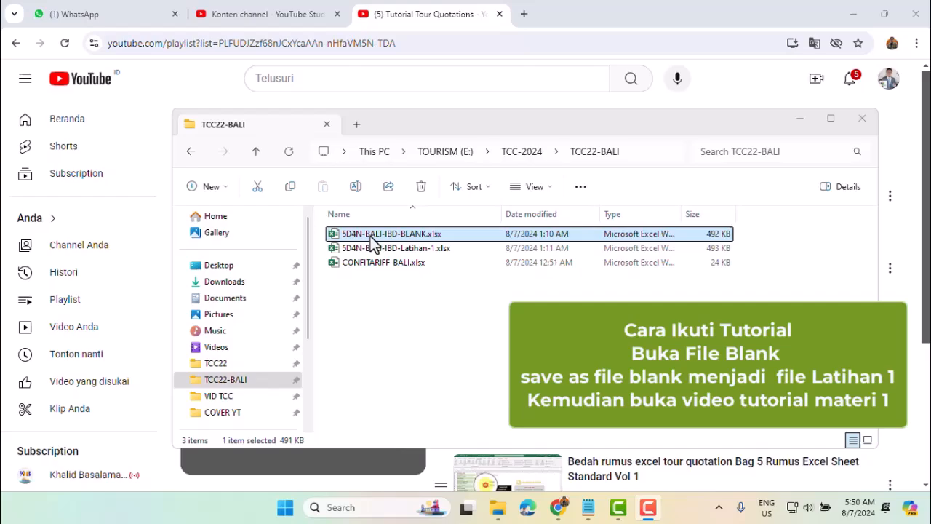
left_click(401, 253)
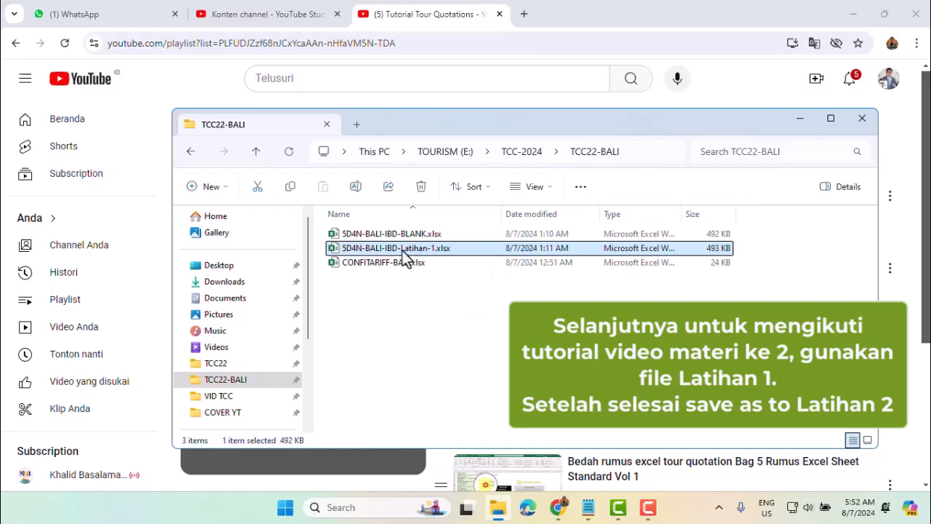
double_click(403, 250)
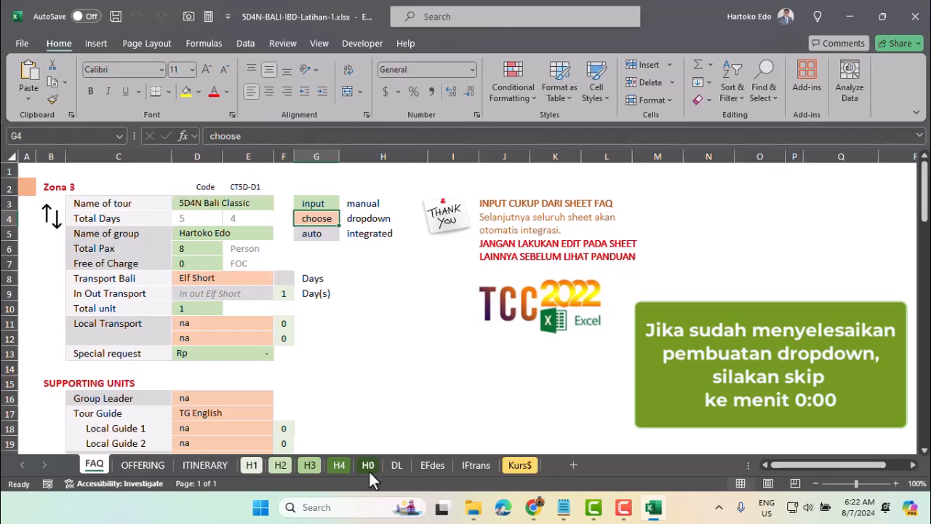
- Start a data validation rule of type List for the Day 1 breakfast cell H39 on the FAQ sheet
scroll(280, 265, "down", 3)
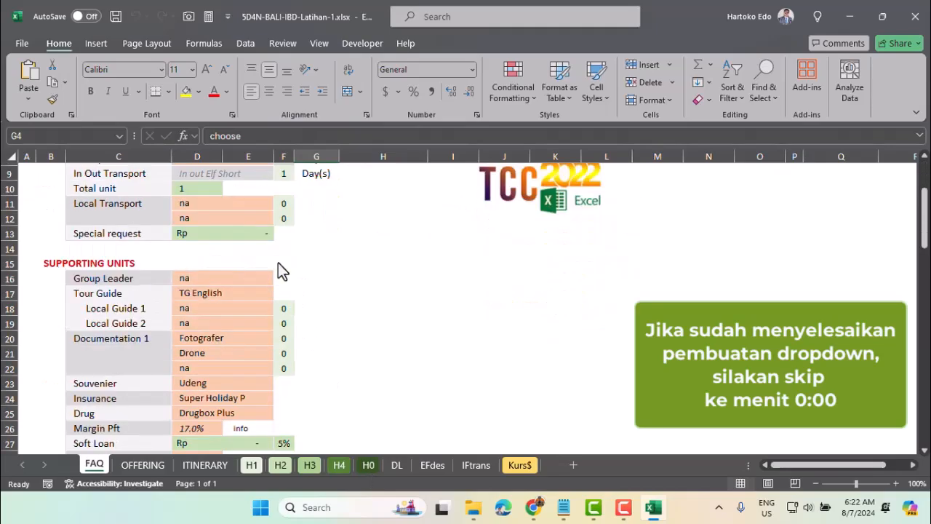
scroll(282, 271, "down", 5)
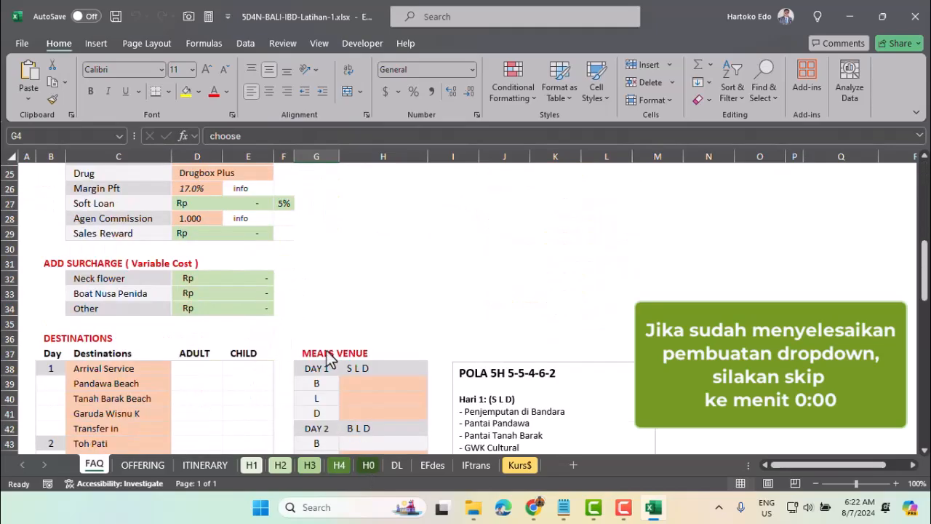
left_click(372, 390)
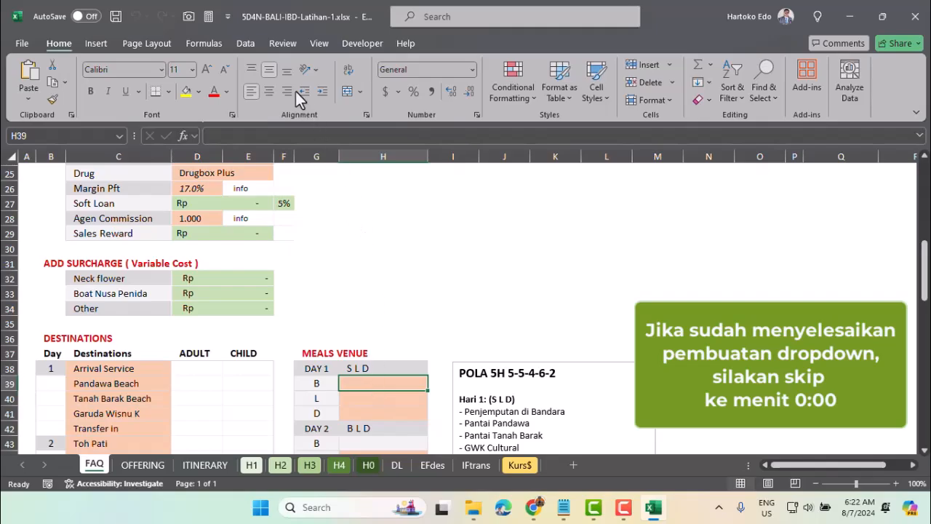
left_click(246, 45)
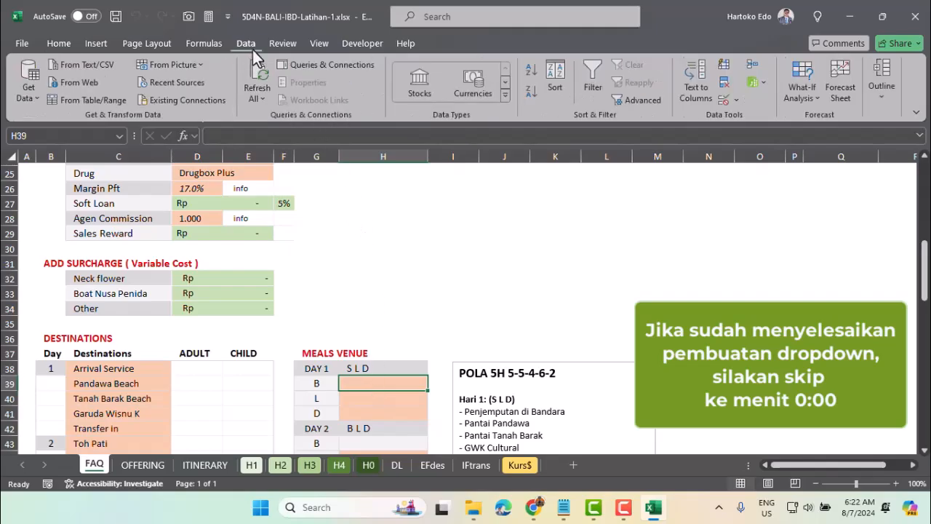
left_click(737, 101)
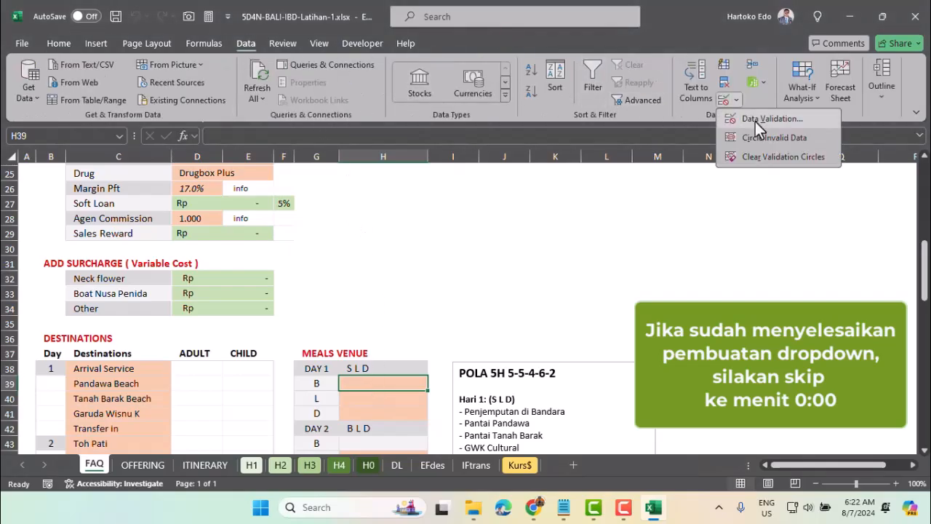
left_click(755, 120)
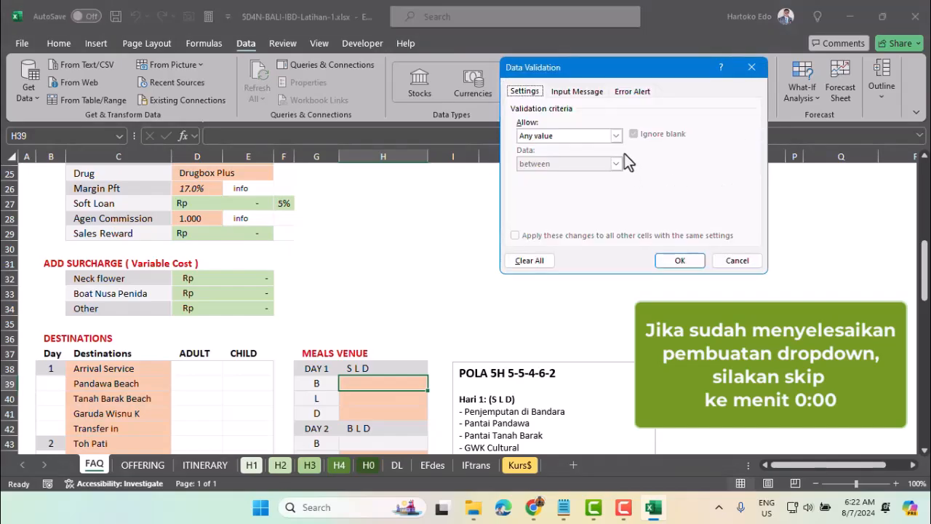
left_click(616, 136)
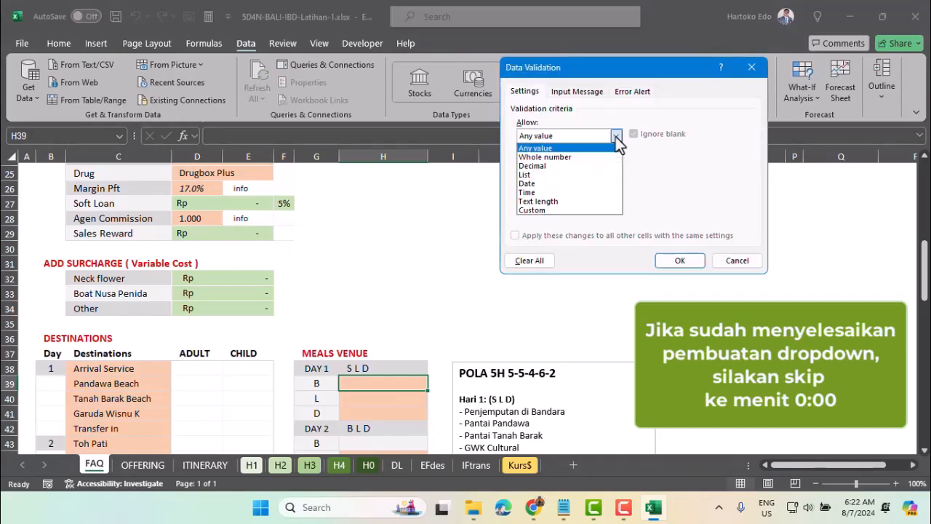
left_click(545, 175)
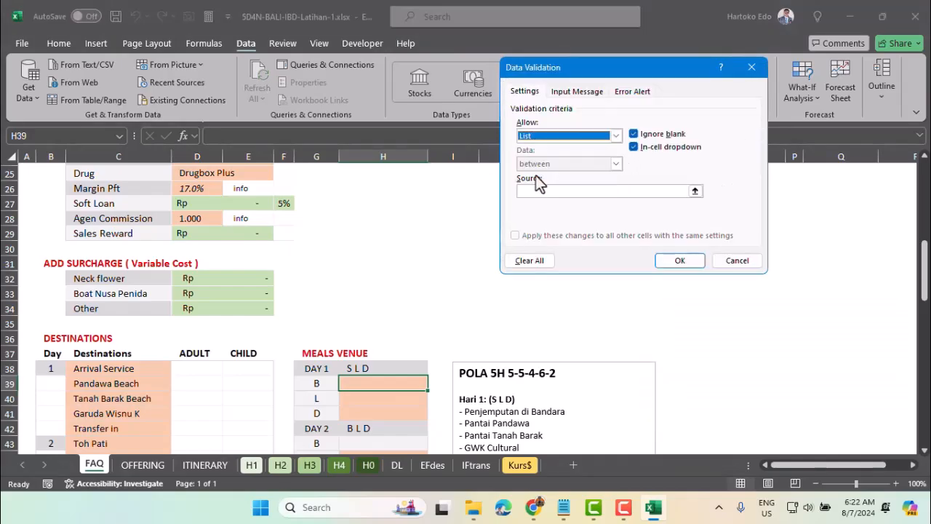
- Use the Resto Bali entries Q2:Q27 on the DL sheet as the list source and apply the validation
left_click(695, 192)
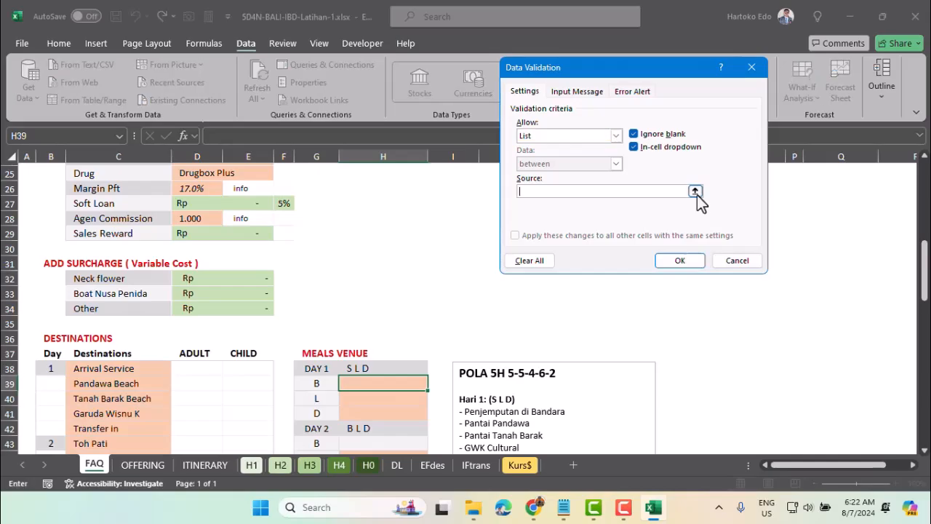
left_click(396, 464)
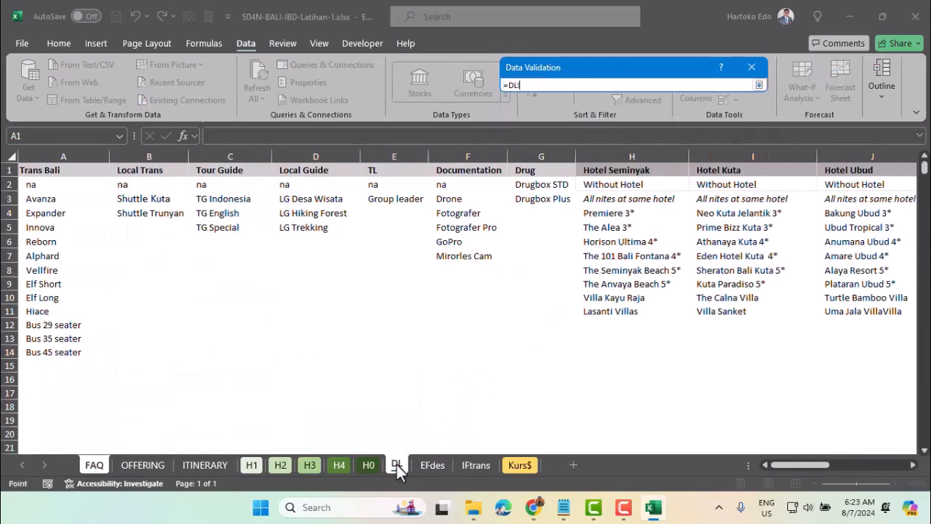
left_click_drag(792, 466, 855, 464)
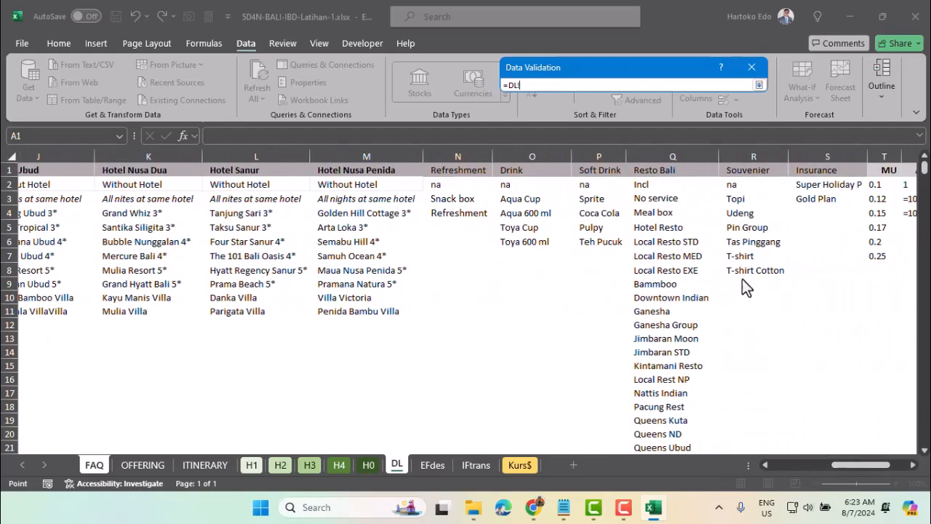
left_click(653, 186)
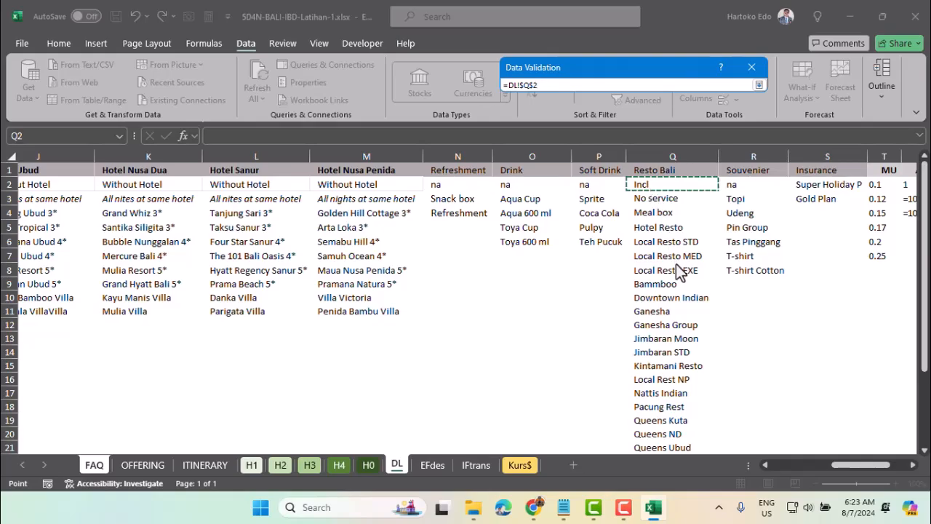
scroll(678, 302, "down", 5)
left_click(671, 315, "shift")
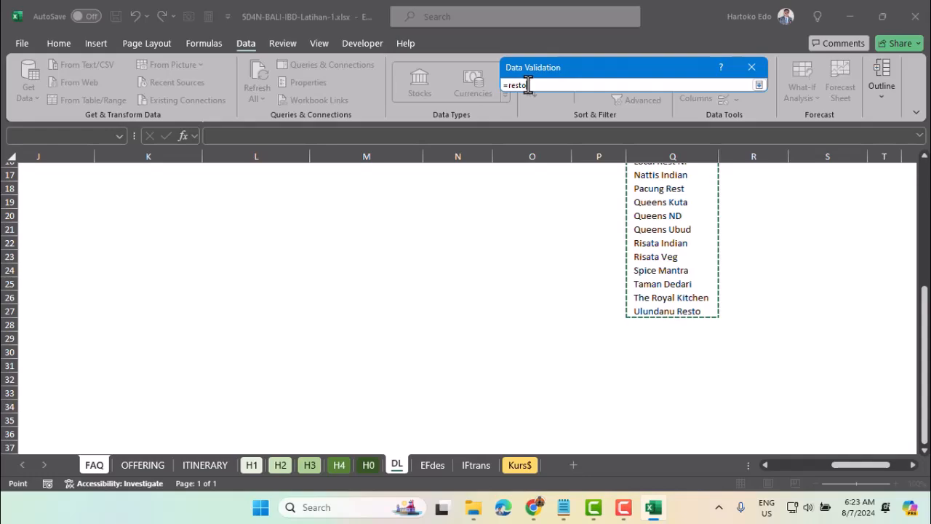
key("Return")
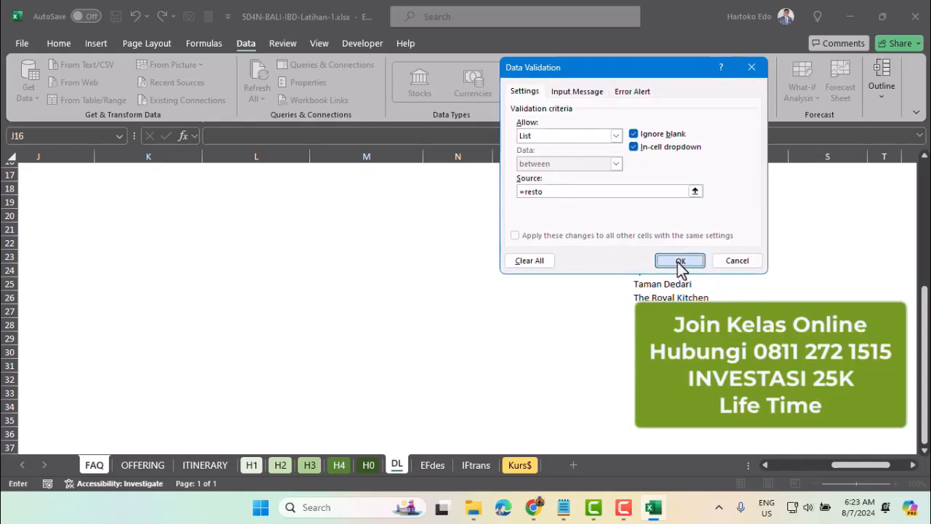
left_click(680, 261)
- Fill the H39 dropdown down to H41, and copy H40:H41 to the Day 2 lunch and dinner cells H44:H45
scroll(439, 284, "down", 3)
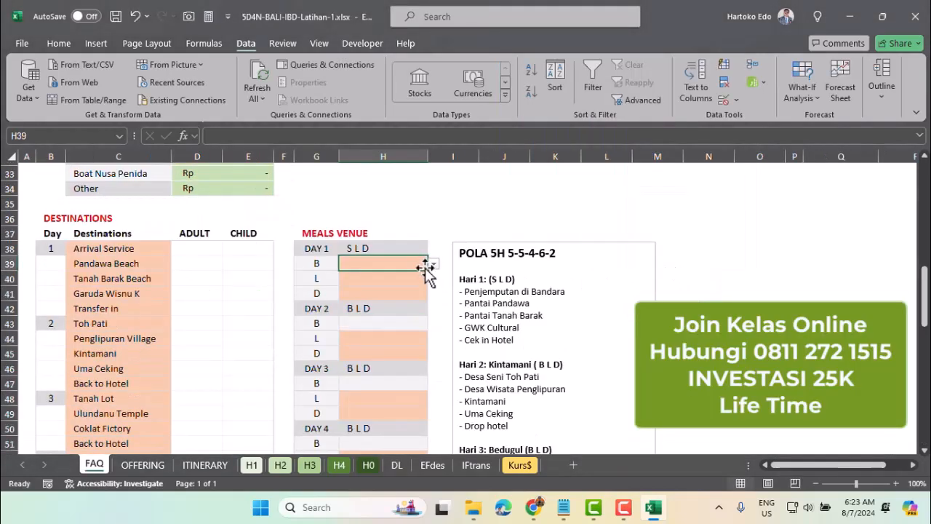
left_click_drag(427, 270, 425, 296)
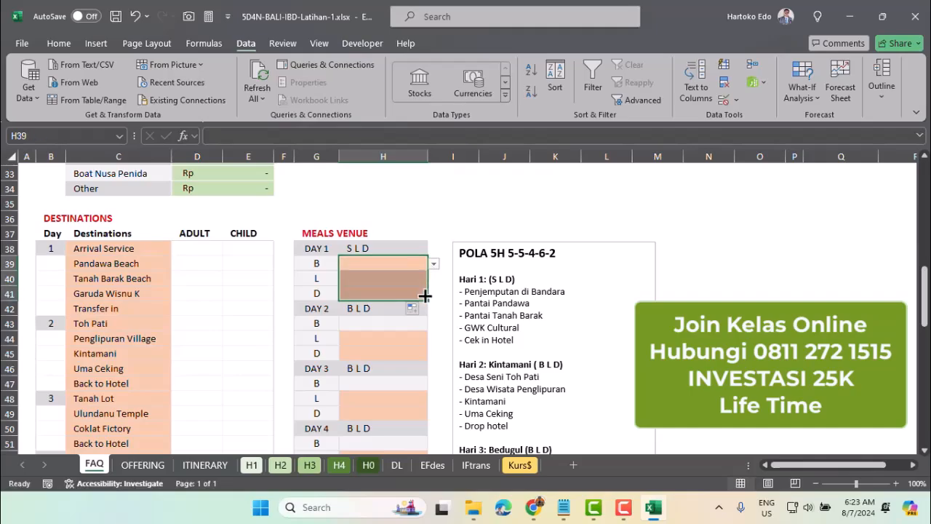
left_click(410, 281)
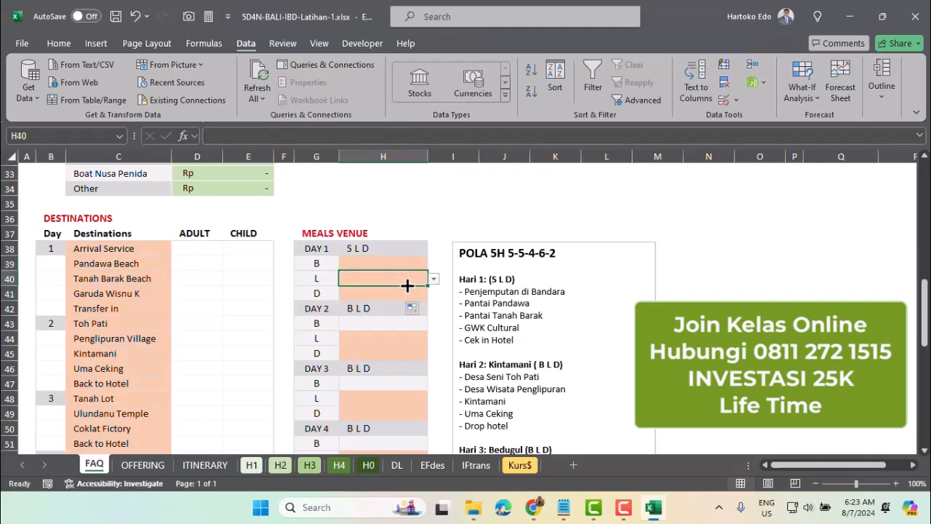
left_click_drag(406, 297, 408, 299)
key("ctrl+c")
left_click(381, 336)
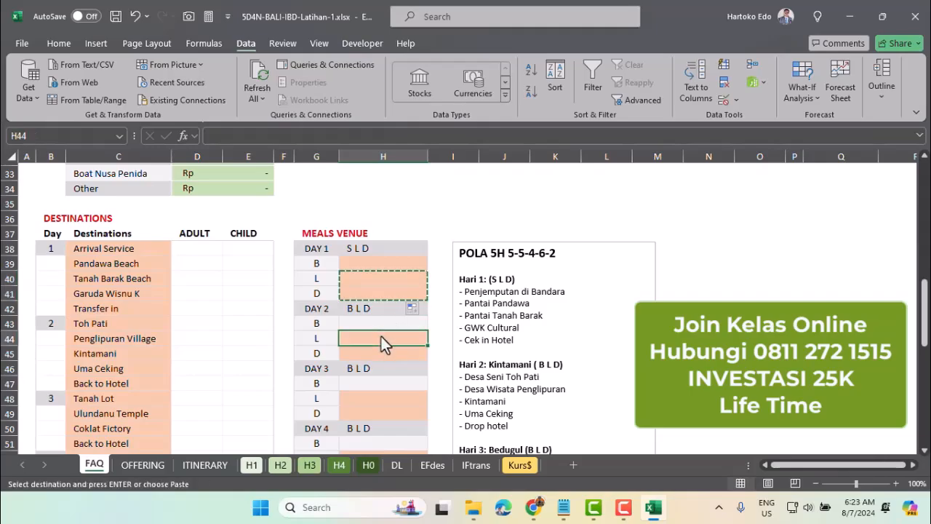
key("Return")
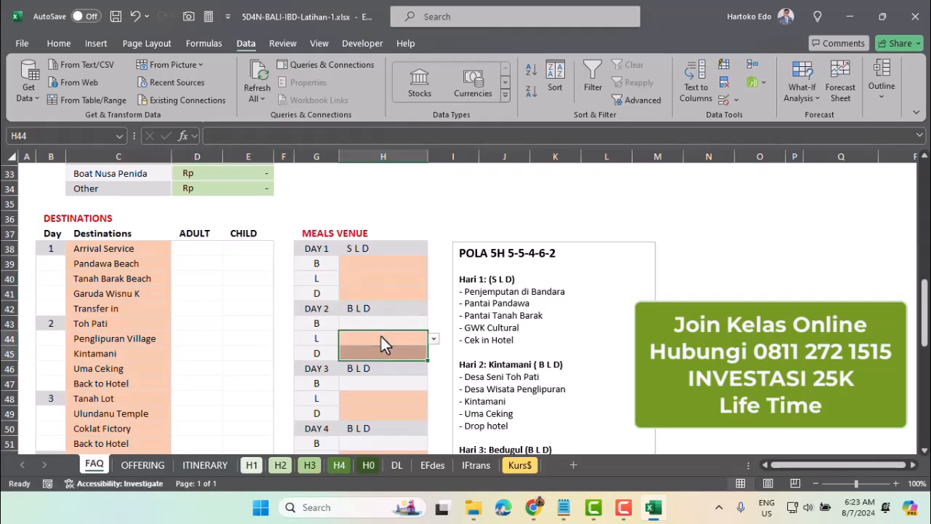
- Copy the lunch and dinner dropdown cells to Day 3 (H48:H49), Day 4 (H52:H53) and Day 5 (H56:H57)
key("ctrl+c")
scroll(381, 336, "down", 3)
left_click(375, 280)
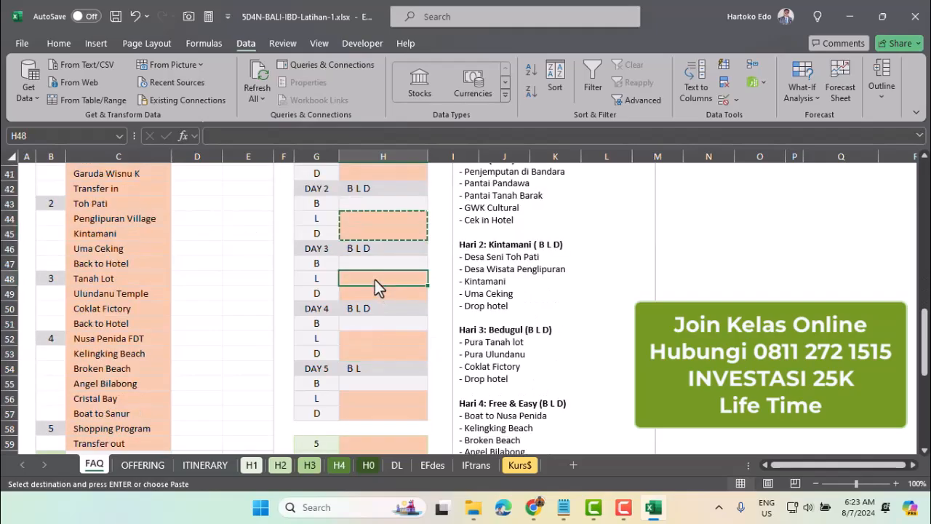
key("Return")
key("ctrl+c")
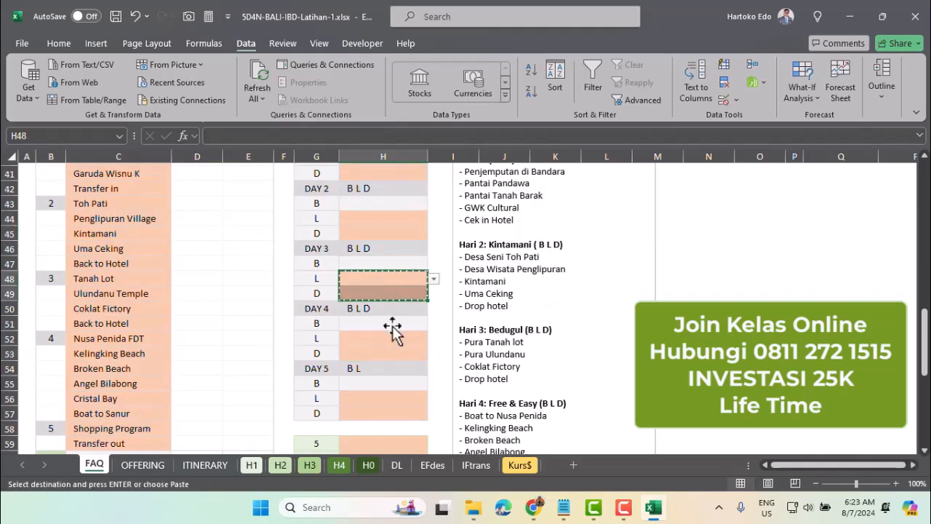
left_click(385, 338)
key("Return")
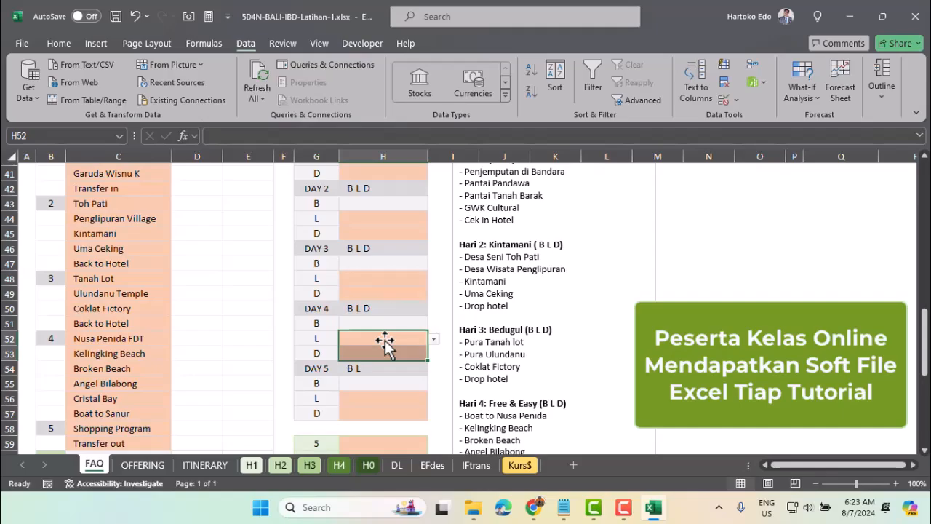
scroll(385, 342, "down", 2)
key("ctrl+c")
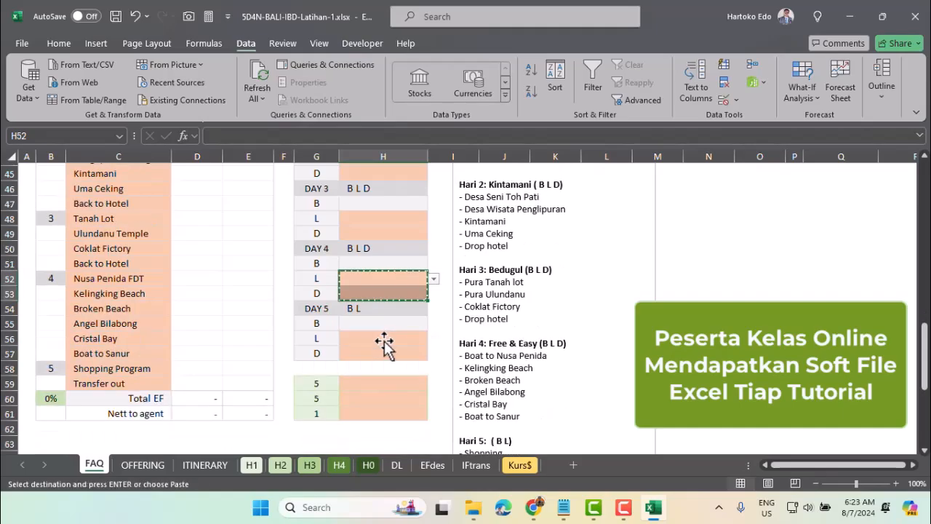
left_click(384, 342)
key("Return")
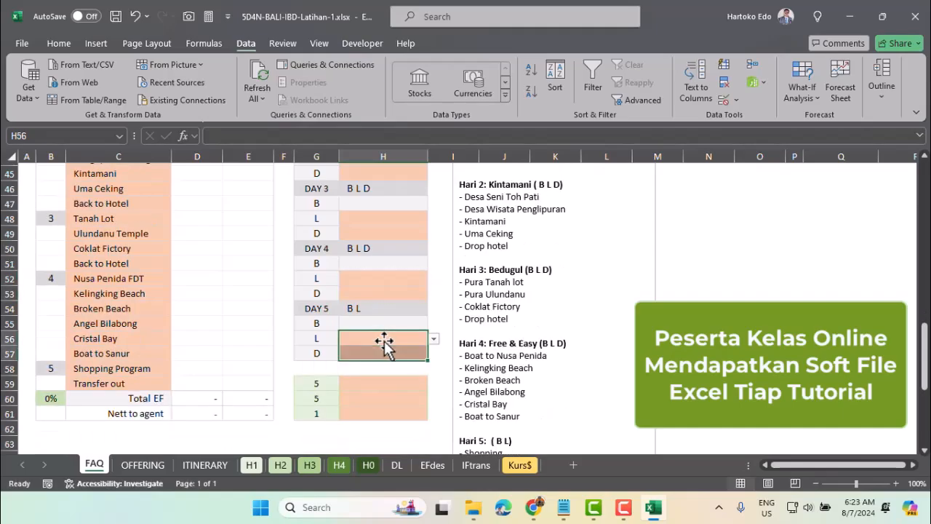
- Give the Refreshment cell H59 a List validation sourced from the Refreshment entries N2:N4 on the DL sheet
left_click(368, 387)
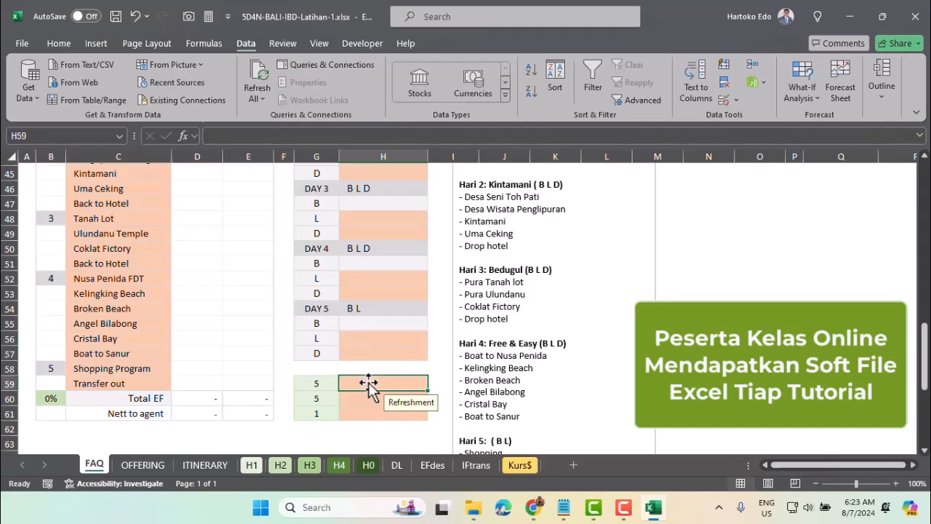
left_click(737, 100)
left_click(763, 120)
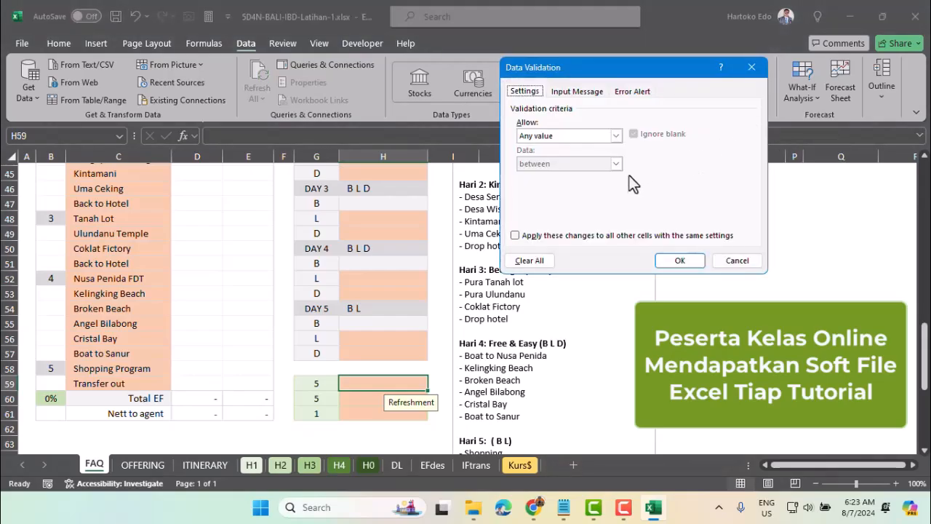
left_click(581, 135)
left_click(528, 179)
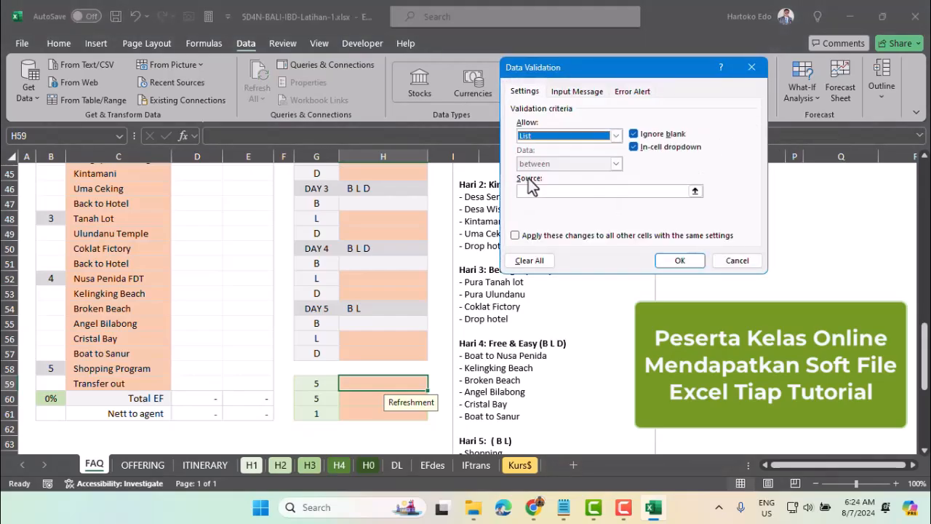
left_click(694, 191)
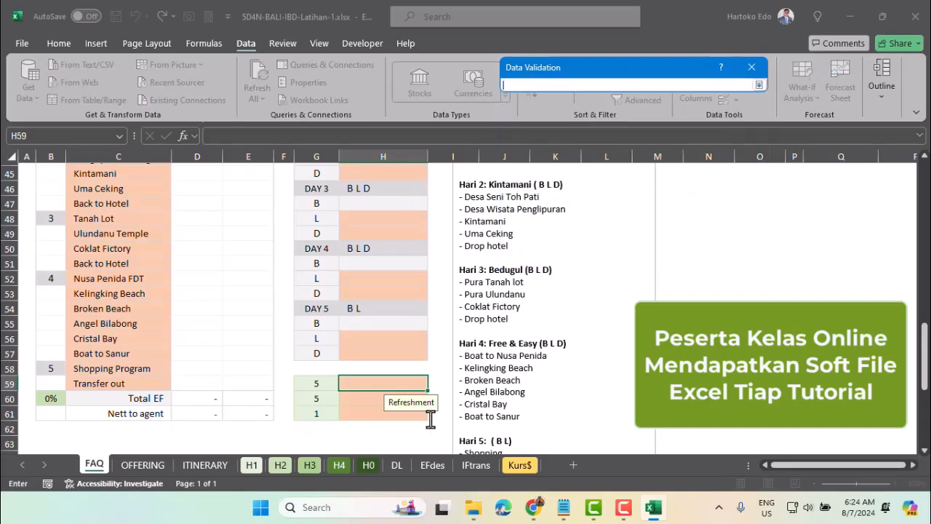
left_click(396, 465)
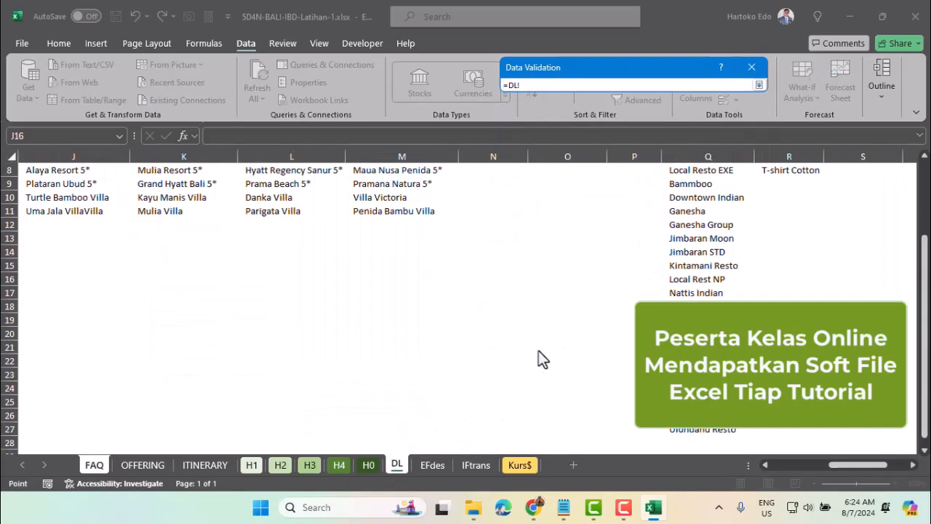
left_click_drag(473, 185, 481, 209)
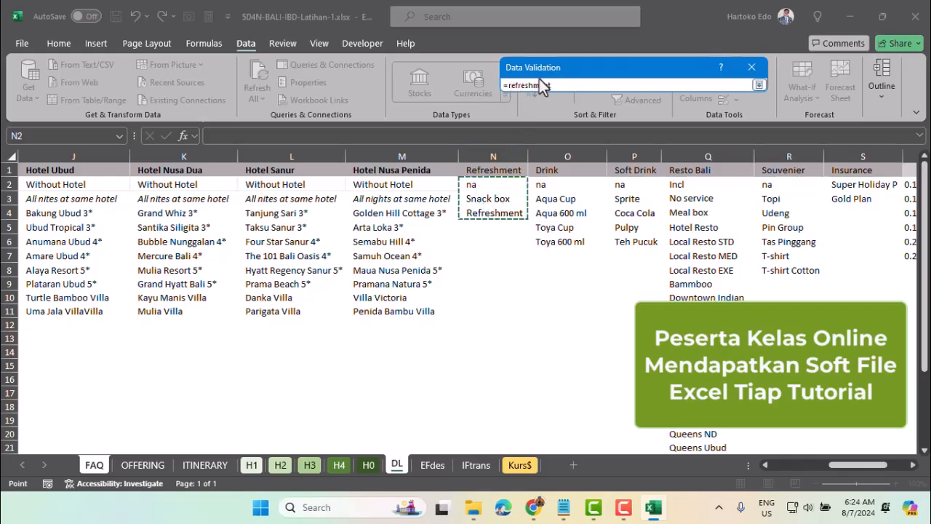
key("Return")
left_click(680, 260)
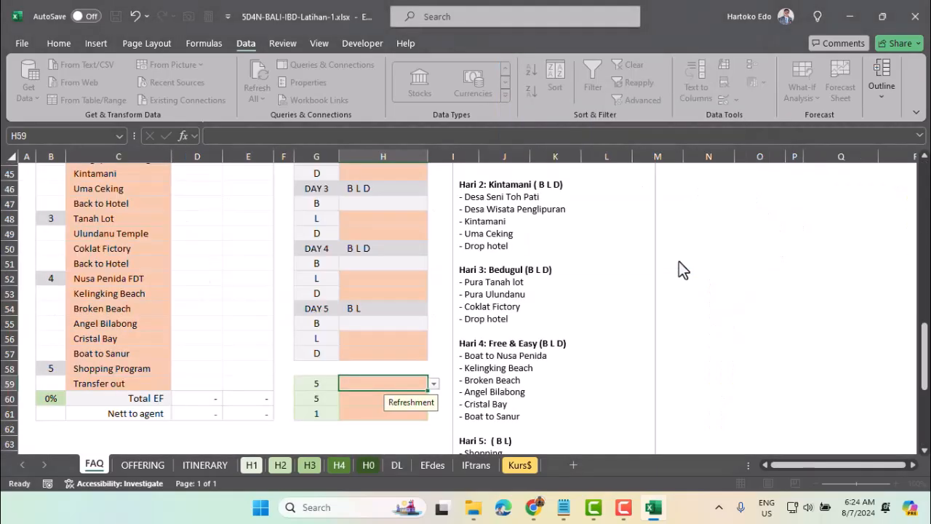
- Give the Mineral Water cell H60 a List validation sourced from the Drink entries O2:O6 on the DL sheet
left_click(368, 401)
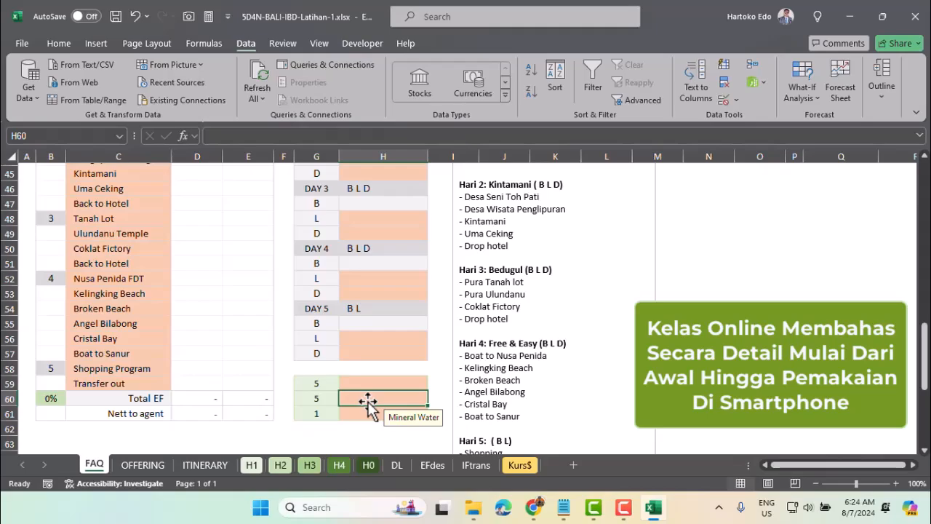
left_click(734, 101)
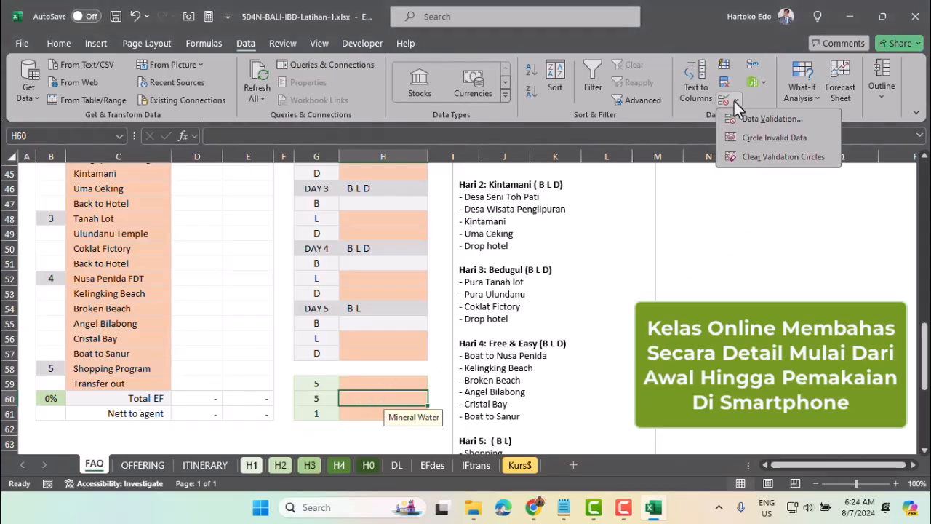
left_click(757, 120)
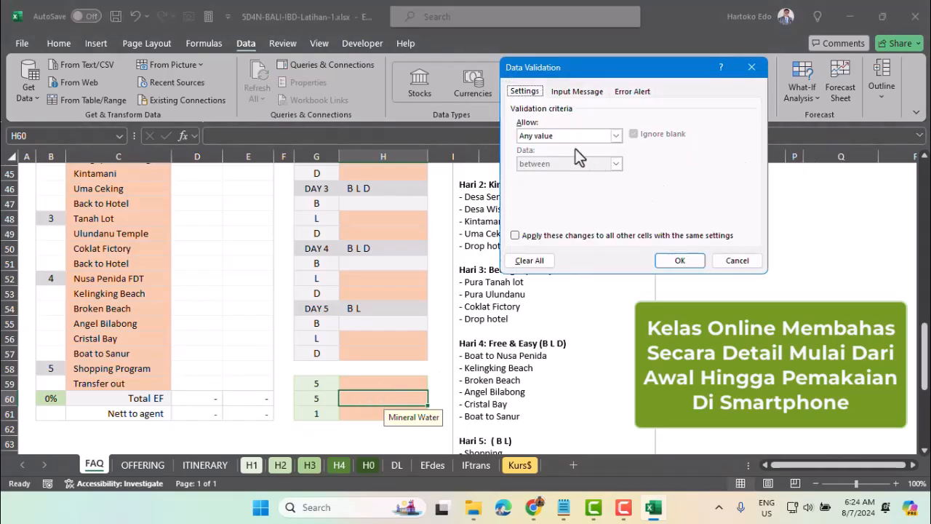
left_click(564, 135)
left_click(571, 174)
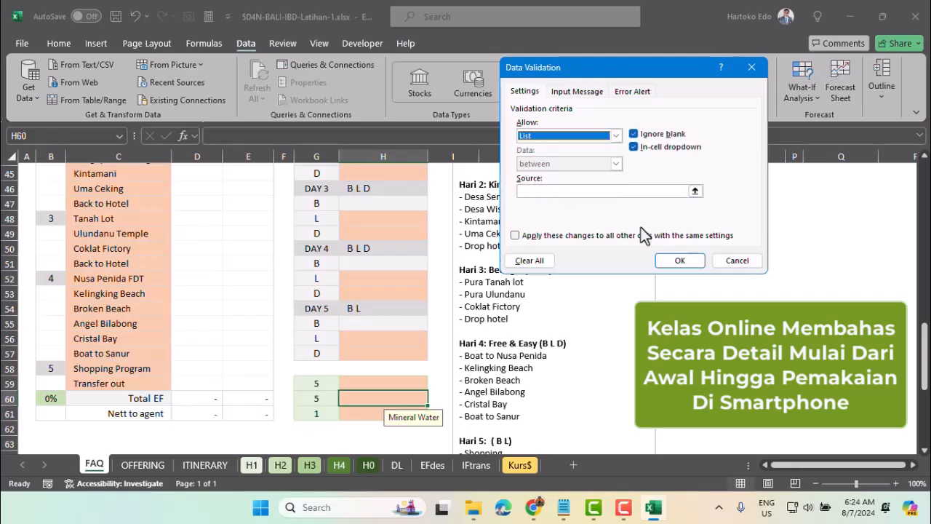
left_click(696, 191)
left_click(397, 465)
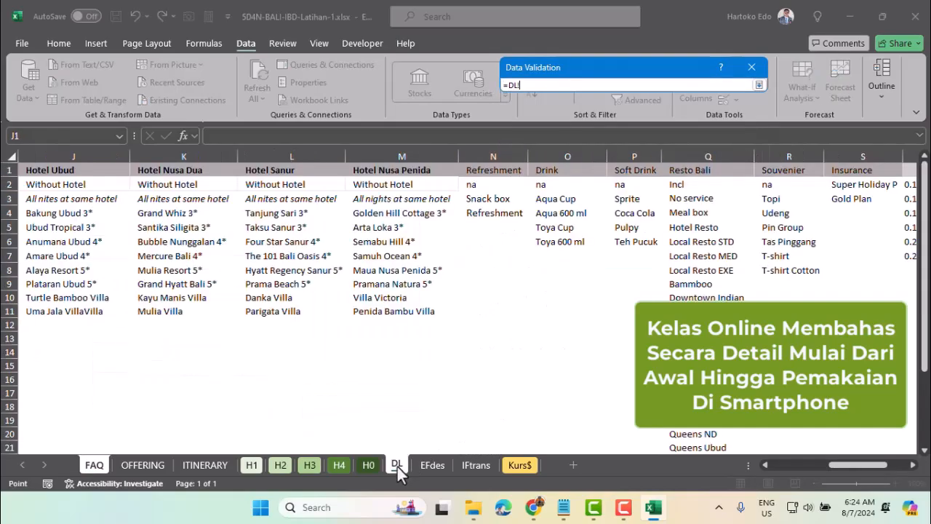
left_click_drag(546, 184, 554, 239)
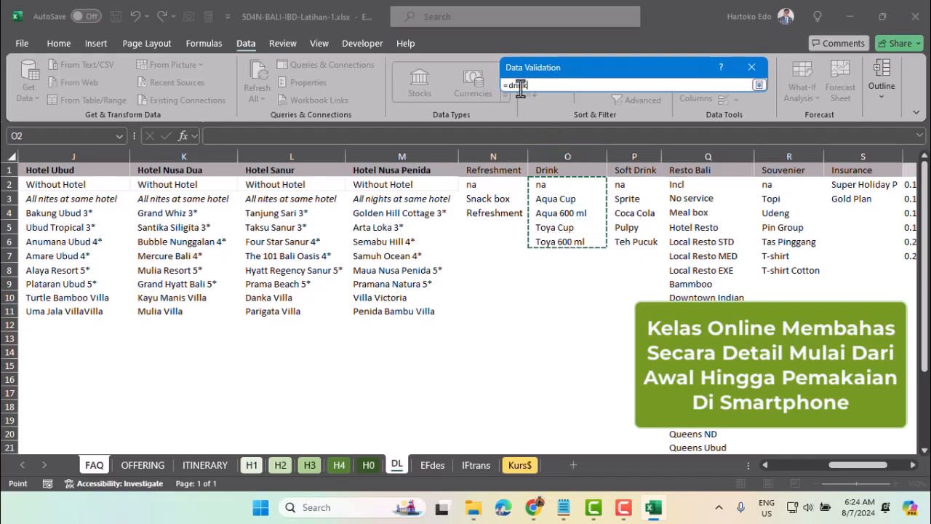
key("Return")
left_click(673, 270)
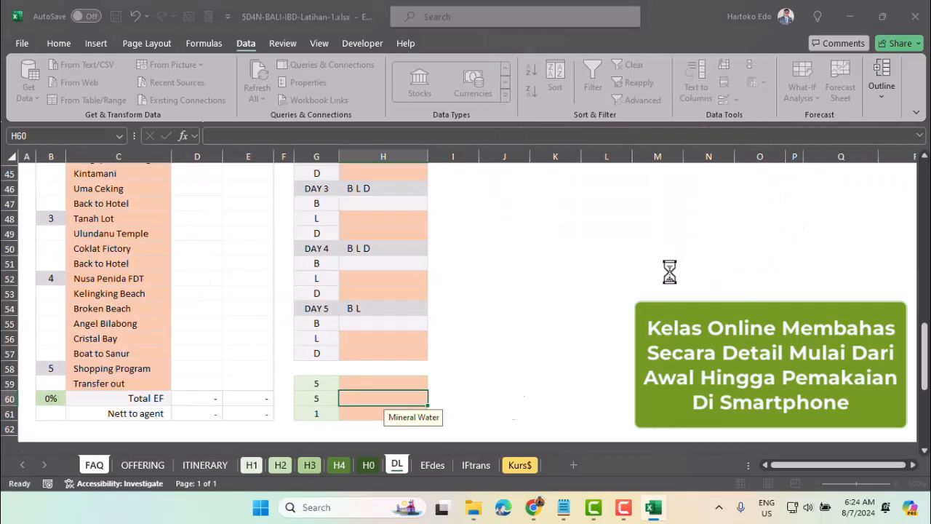
- Give the Soft Drink cell H61 a List validation sourced from the Soft Drink entries P2:P6 on the DL sheet
left_click(363, 415)
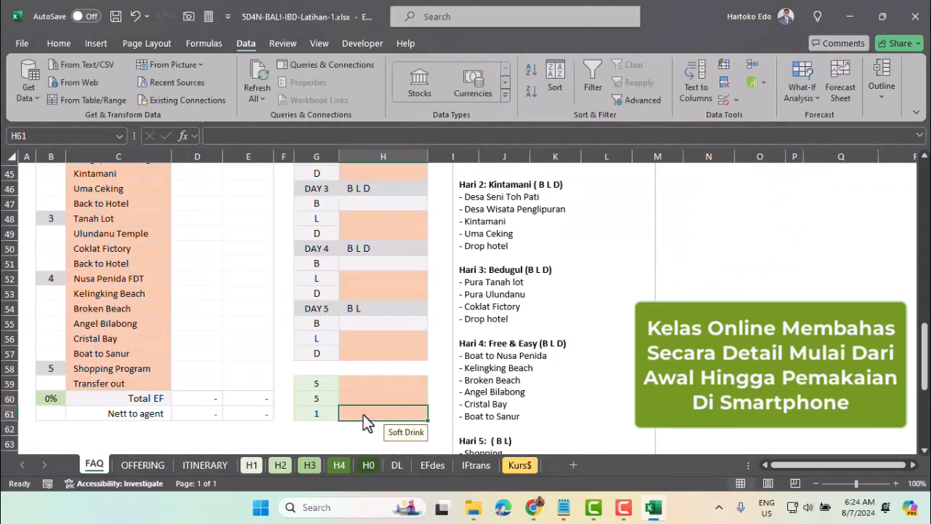
left_click(737, 106)
left_click(749, 121)
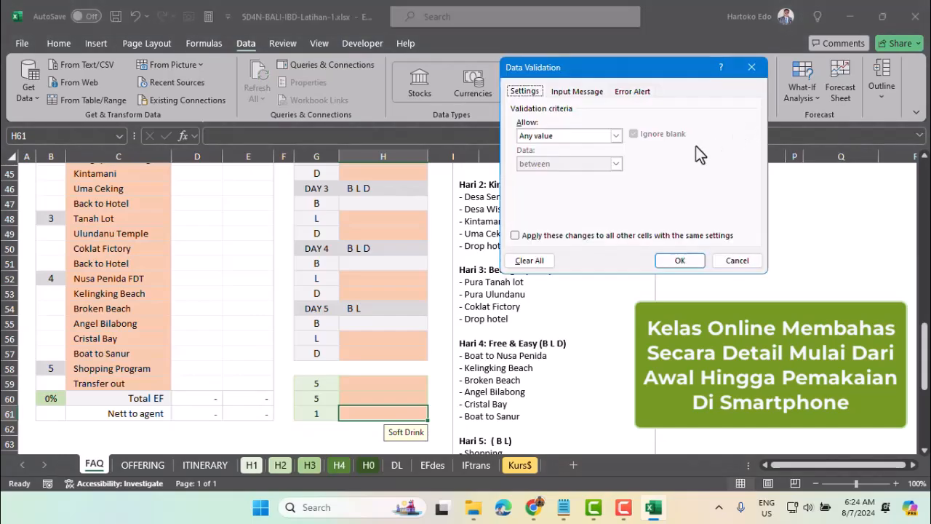
left_click(566, 138)
left_click(560, 180)
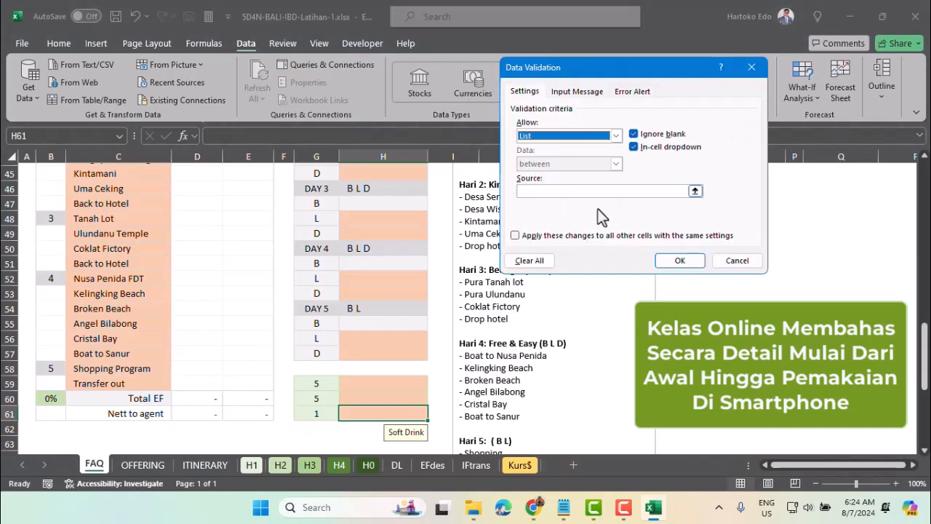
left_click(695, 192)
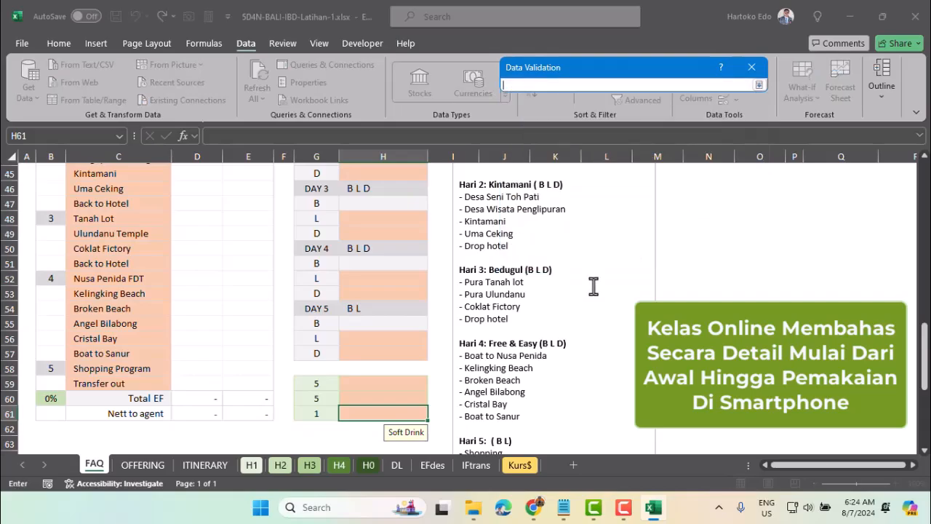
left_click(397, 465)
left_click_drag(624, 185, 622, 237)
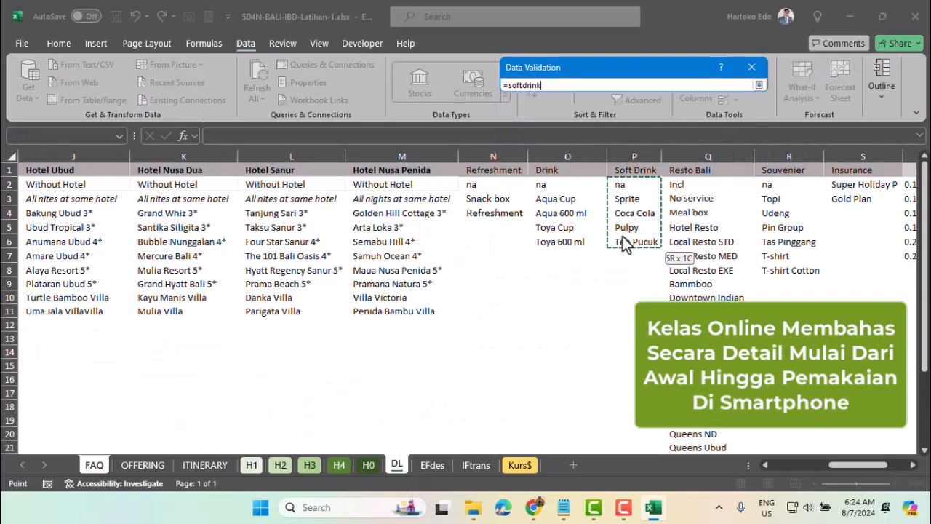
key("Return")
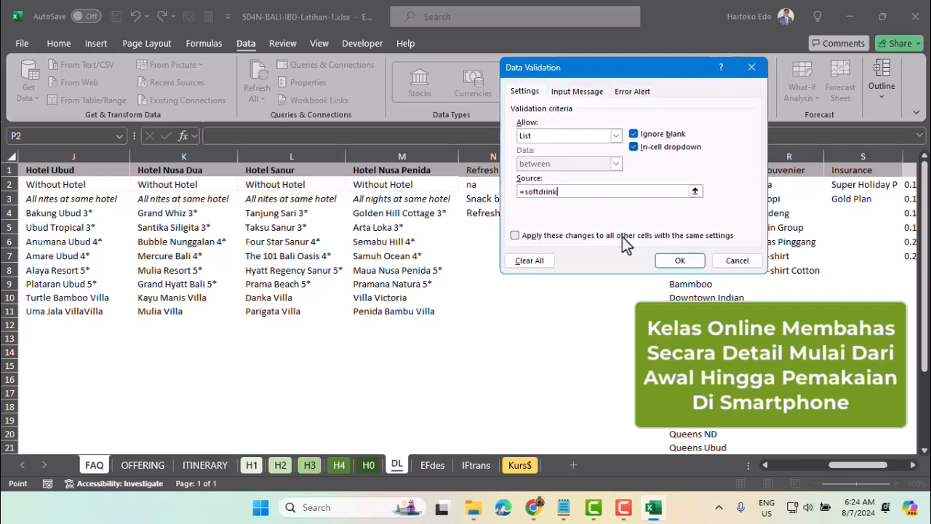
left_click(681, 262)
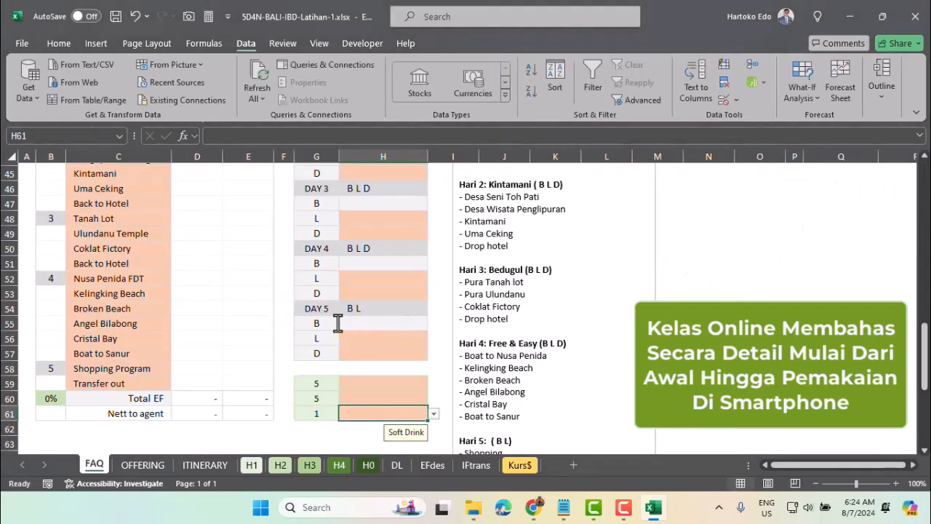
- Set the data validation of the first Kuta hotel cell C69 in the Tour Fare table to allow a List
scroll(337, 323, "down", 4)
scroll(338, 323, "down", 1)
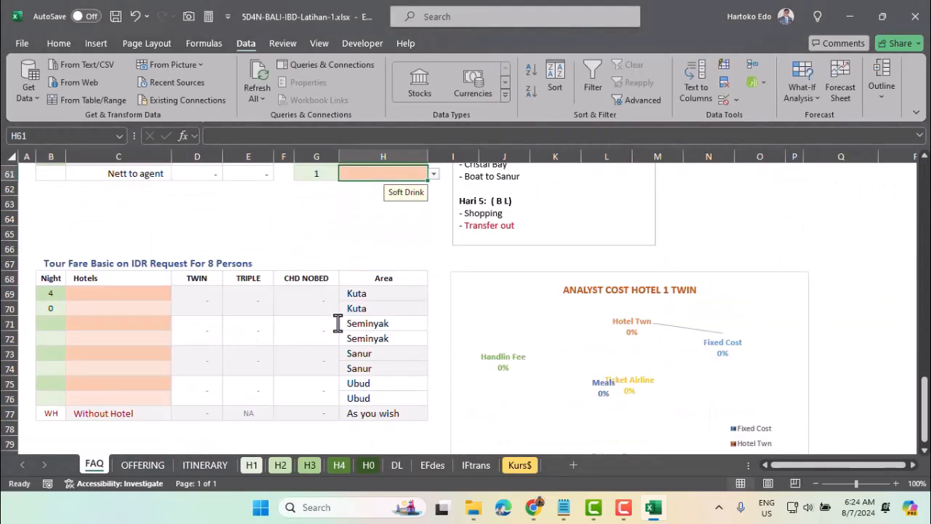
left_click(88, 293)
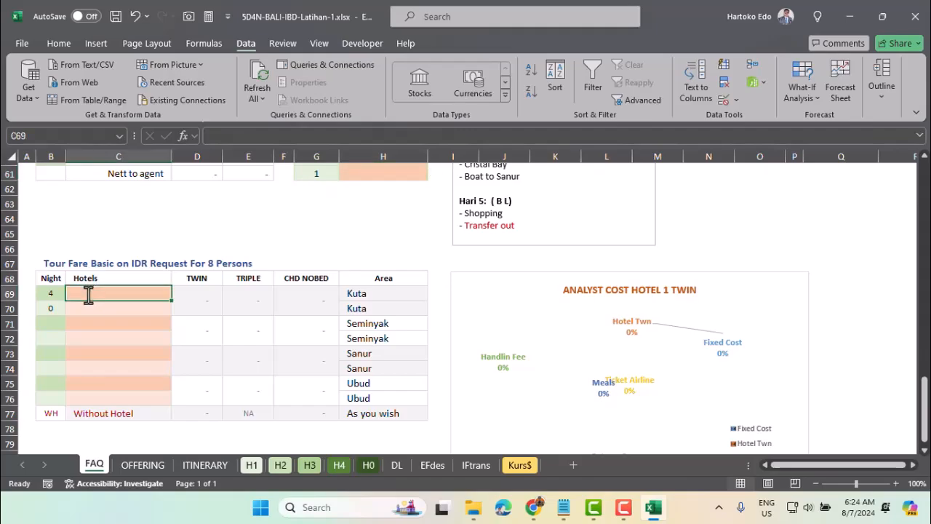
left_click_drag(371, 294, 374, 306)
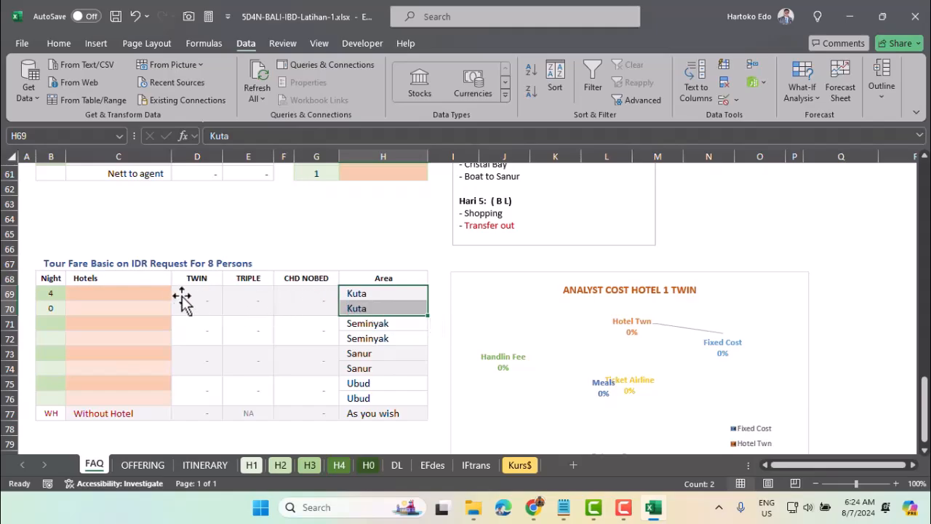
left_click(92, 295)
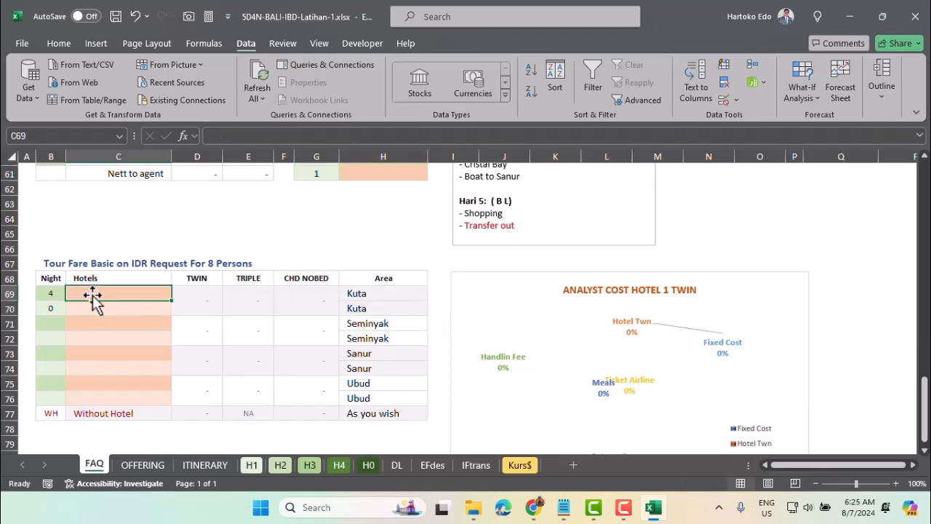
left_click(736, 102)
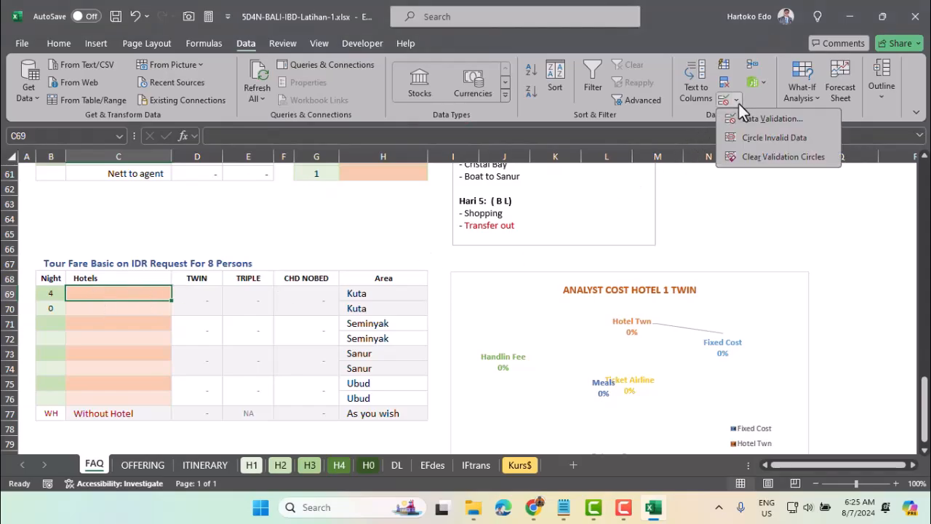
left_click(753, 118)
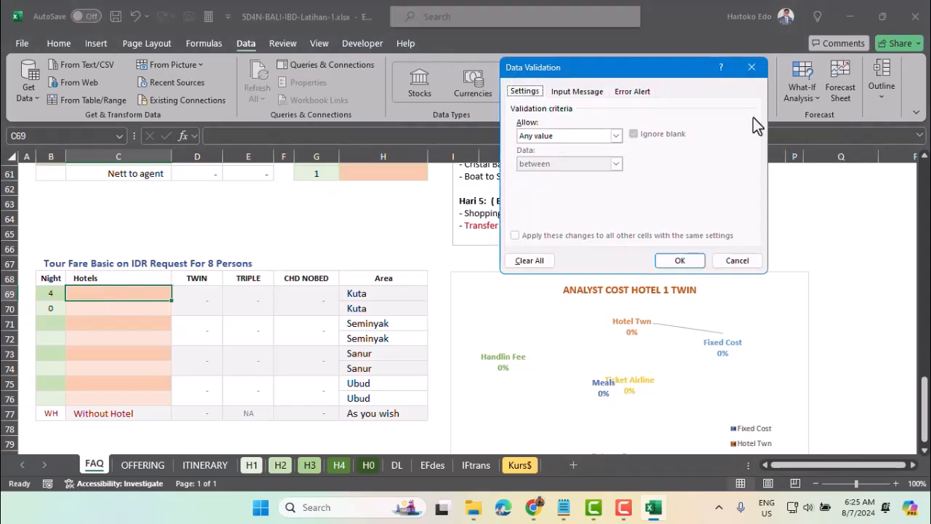
left_click(571, 136)
left_click(560, 175)
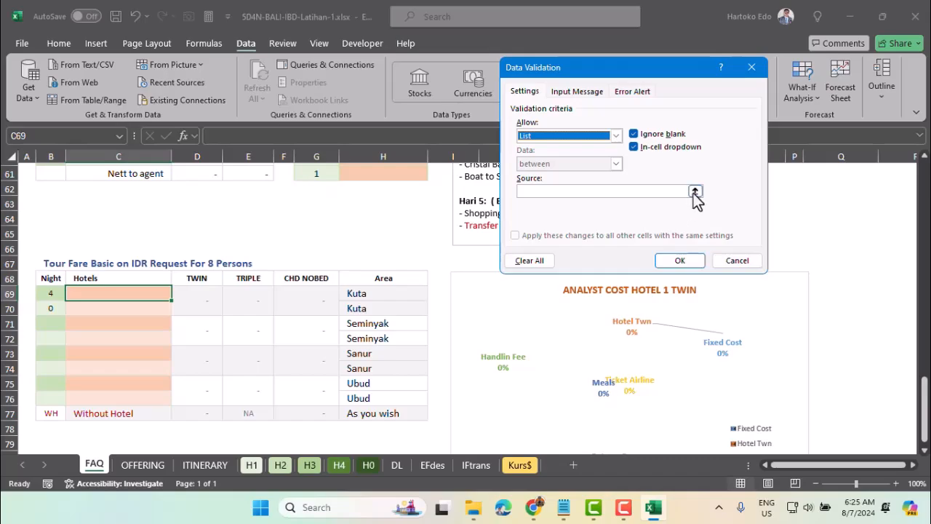
- Source the C69 list from the Hotel Kuta entries I2:I11 on the DL sheet and fill the dropdown down to C70
left_click(695, 191)
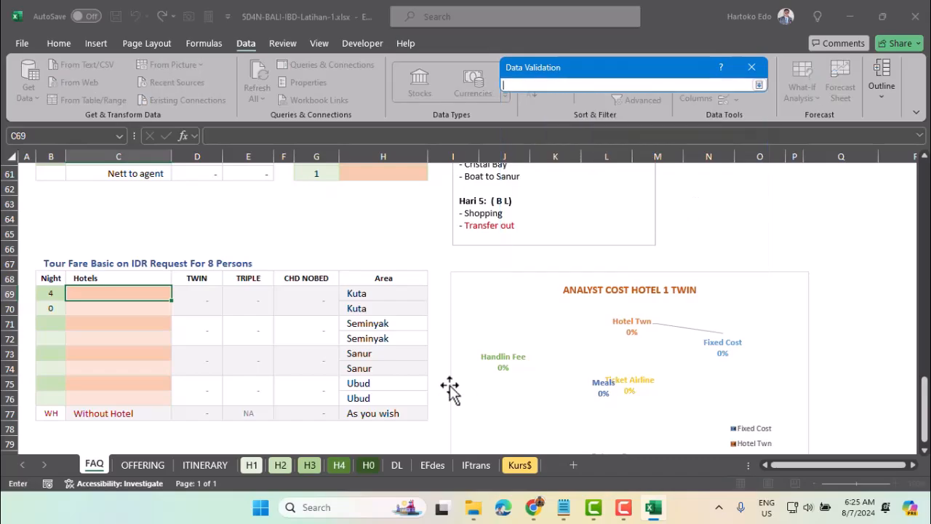
left_click(395, 466)
left_click_drag(840, 464, 806, 465)
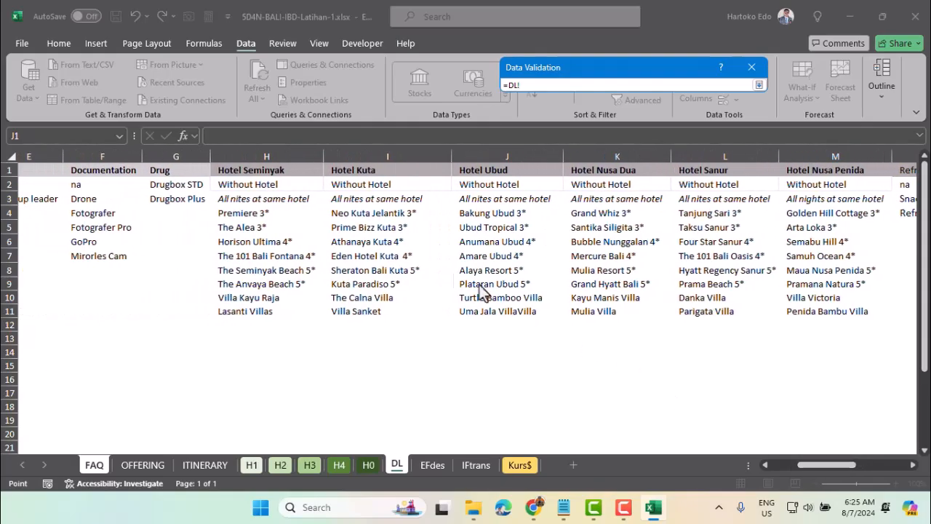
left_click_drag(364, 184, 388, 313)
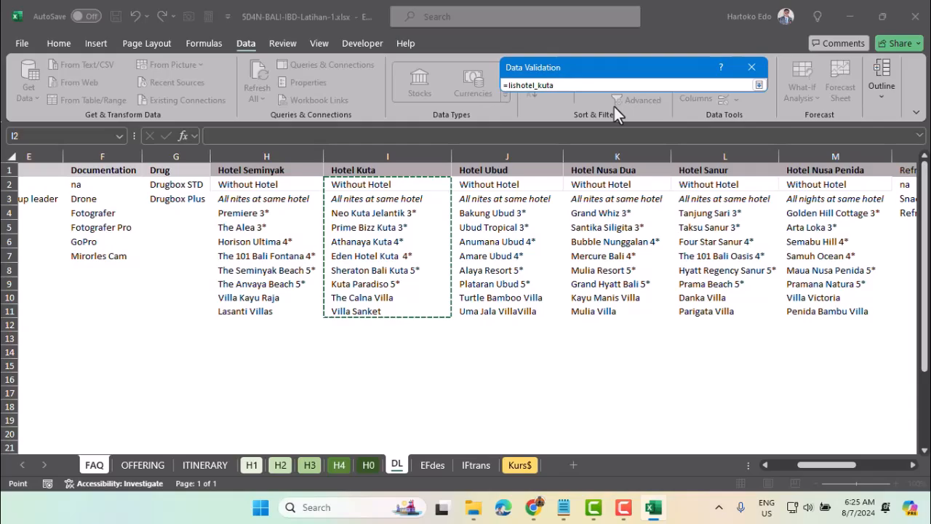
key("Return")
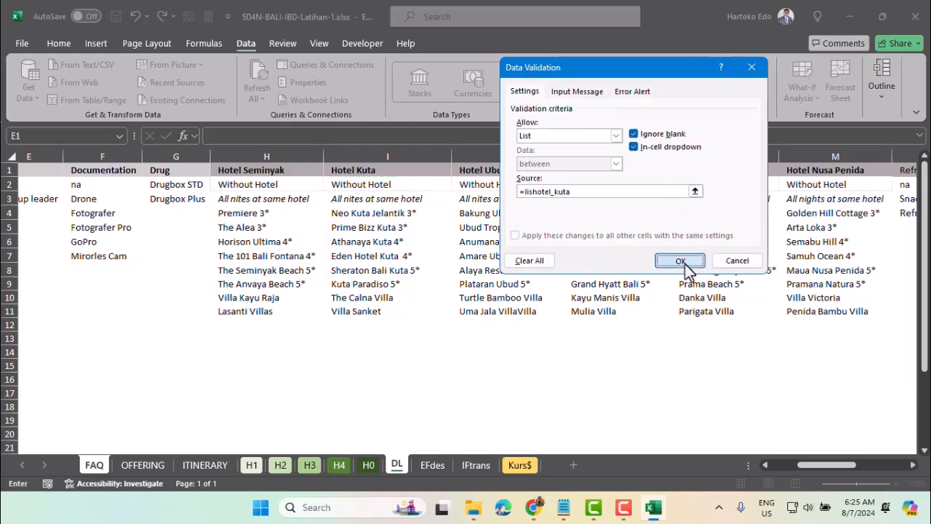
left_click(682, 262)
left_click_drag(171, 302, 163, 315)
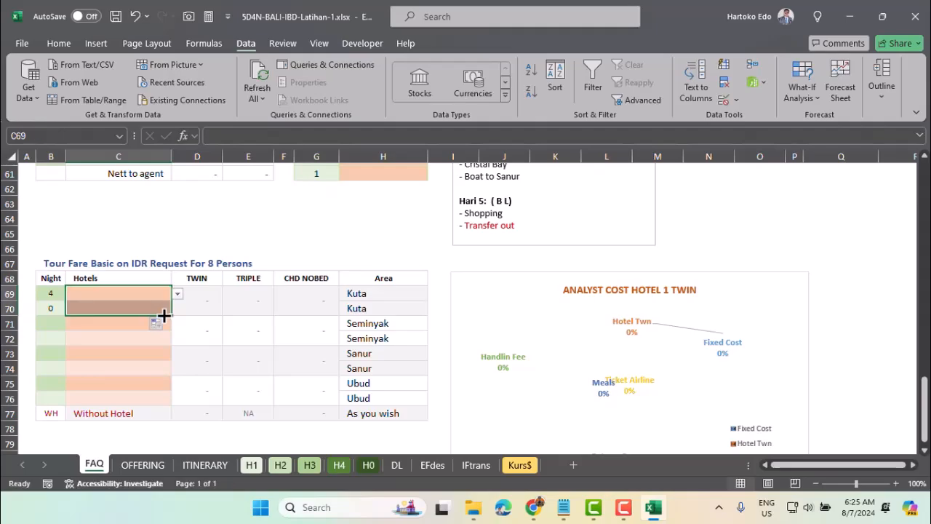
- Give the first Seminyak hotel cell C71 a List validation sourced from the Hotel Seminyak entries H2:H11 on the DL sheet
left_click_drag(374, 322, 377, 341)
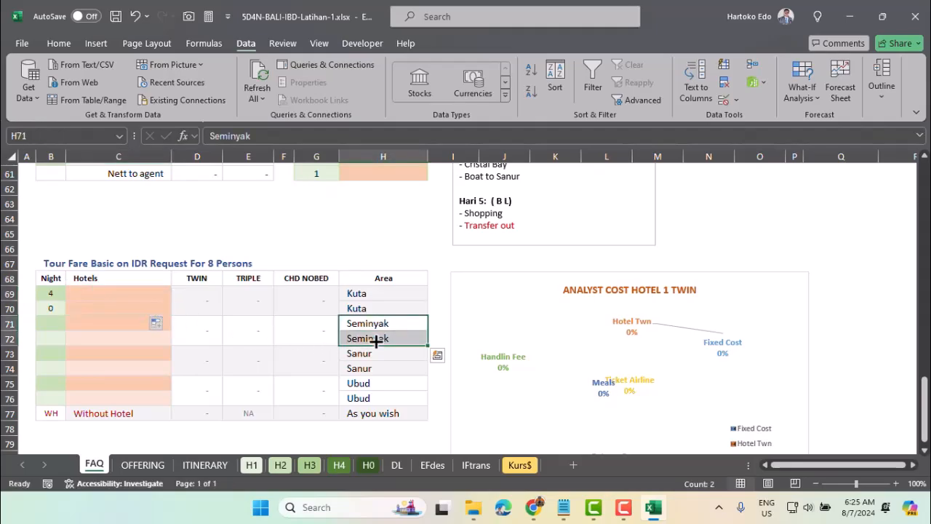
left_click(98, 326)
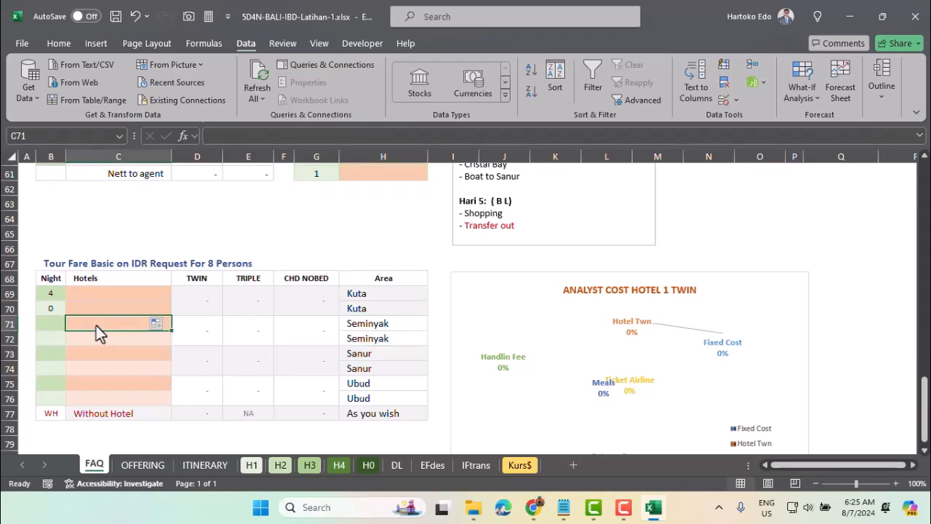
left_click(738, 100)
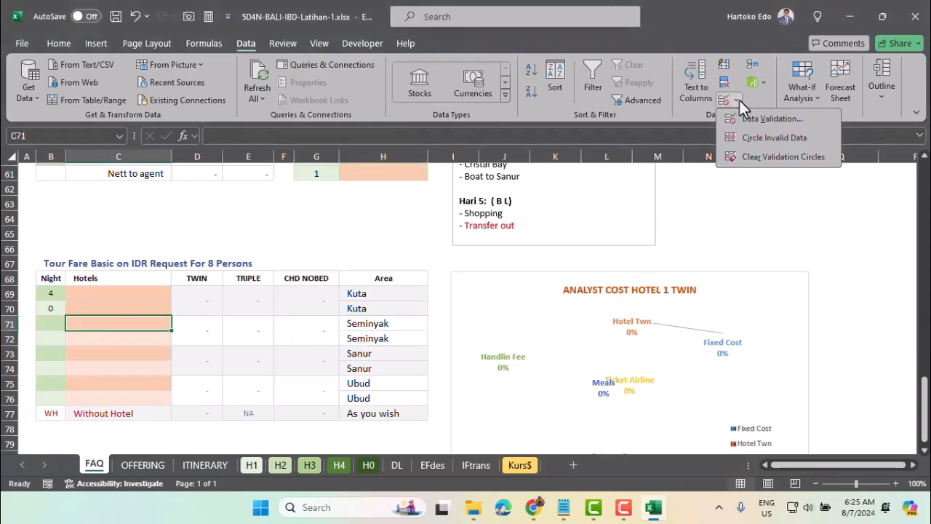
left_click(760, 120)
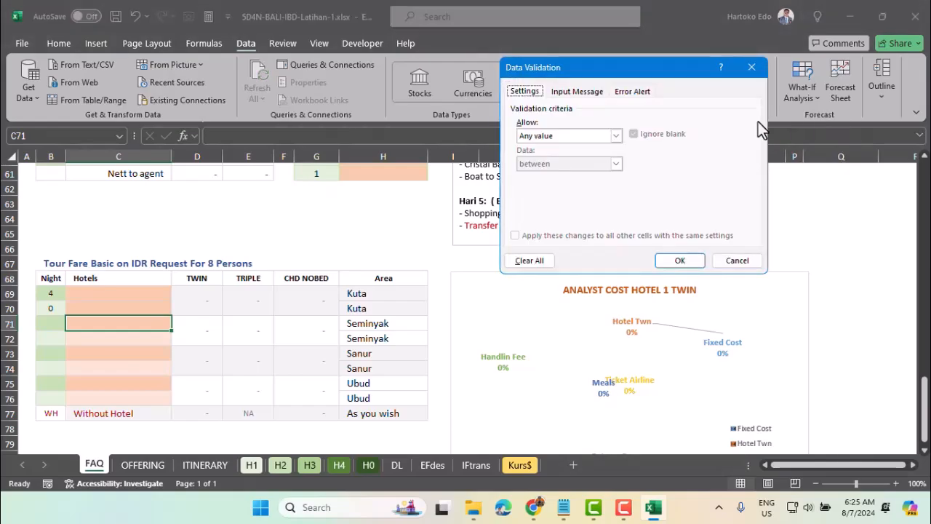
left_click(566, 137)
left_click(540, 174)
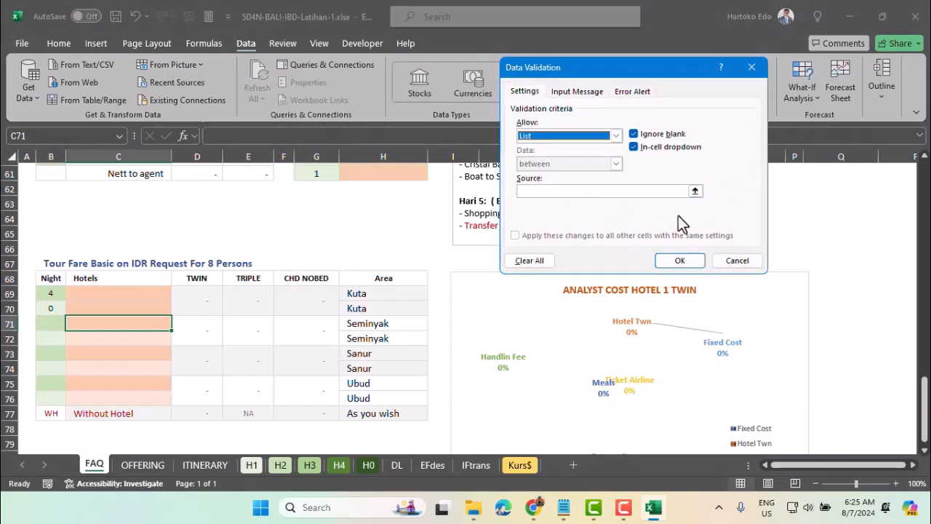
left_click(695, 191)
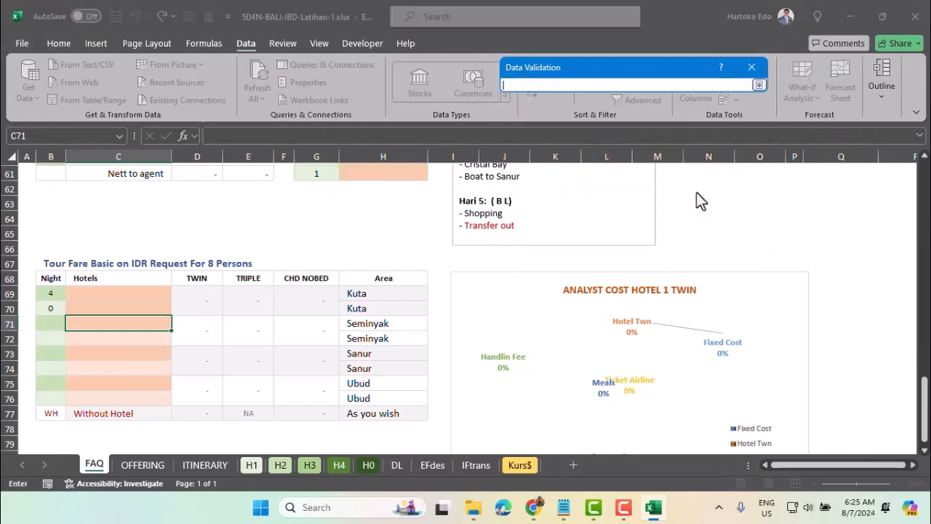
left_click(396, 465)
left_click_drag(276, 186, 280, 315)
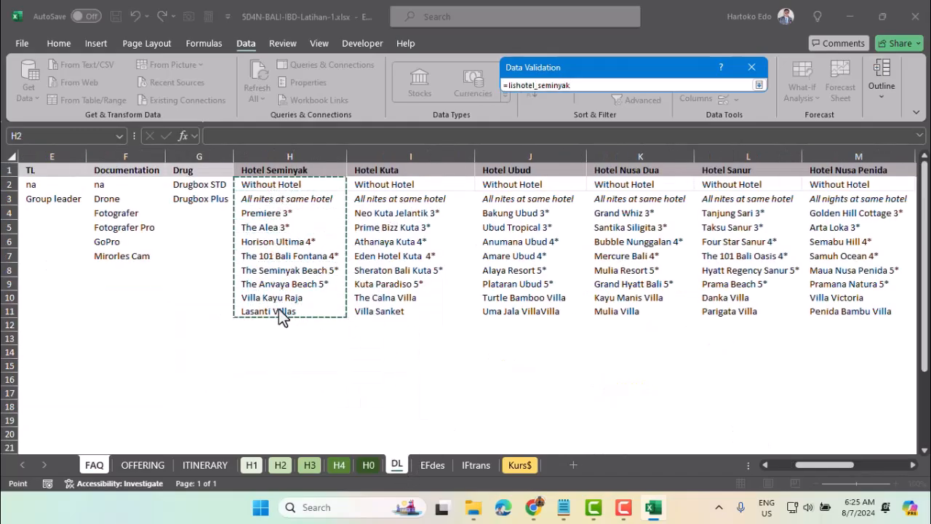
key("Return")
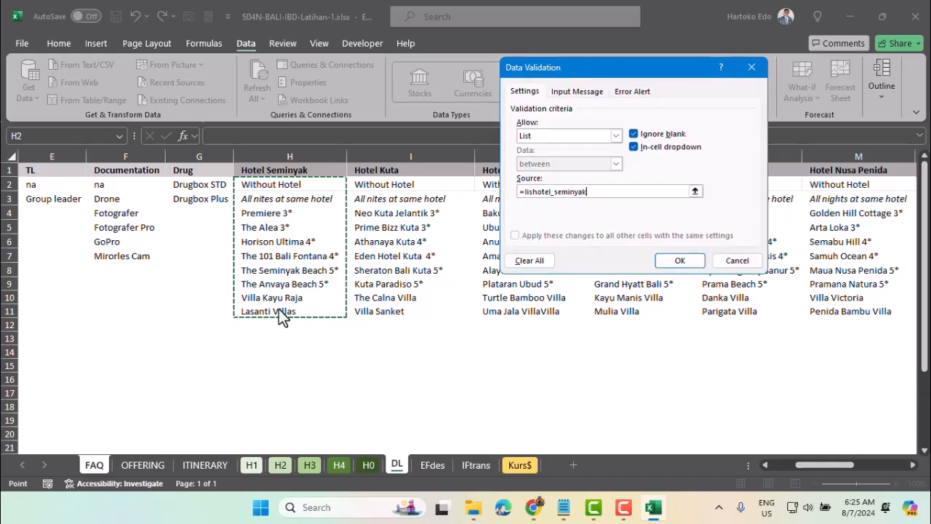
left_click(679, 260)
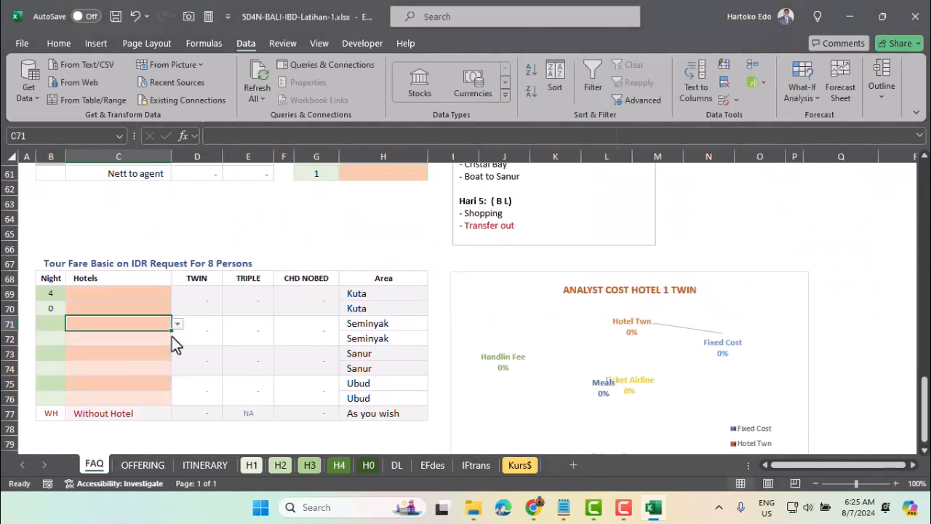
- Fill the Seminyak hotel dropdown down to C72 and set the validation of the first Sanur hotel cell C73 to allow a List
left_click_drag(171, 331, 169, 340)
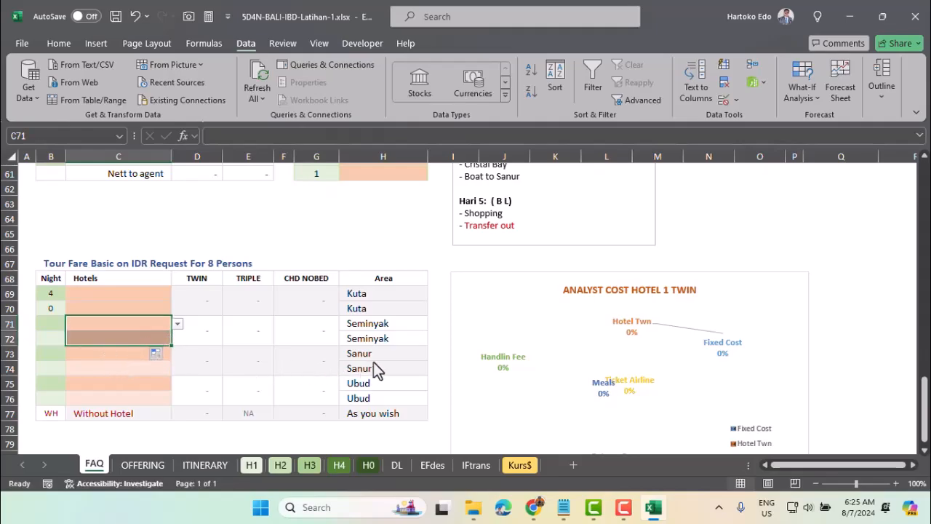
left_click_drag(371, 357, 370, 368)
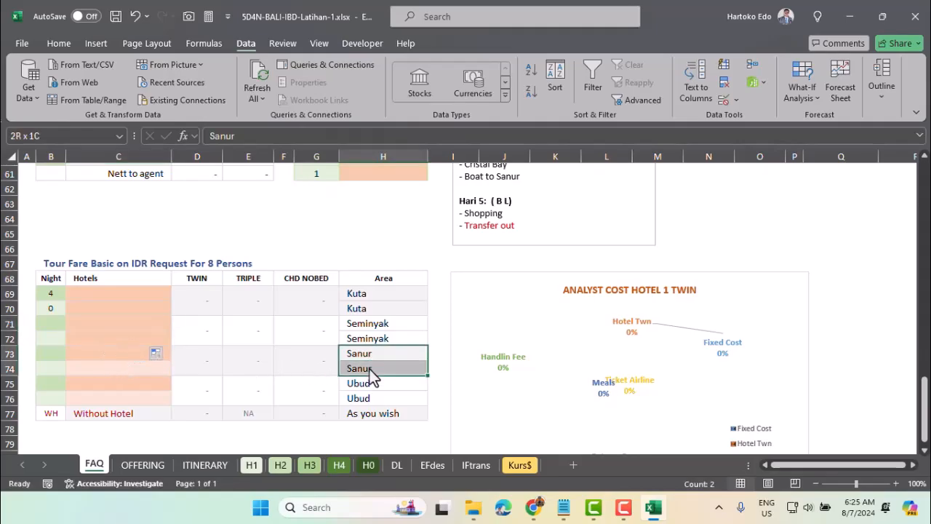
left_click(89, 351)
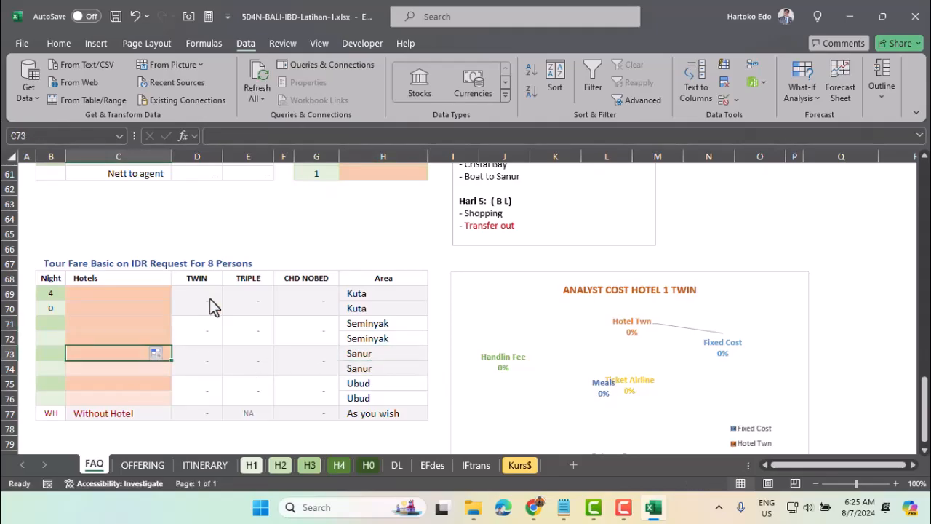
left_click(735, 101)
left_click(752, 120)
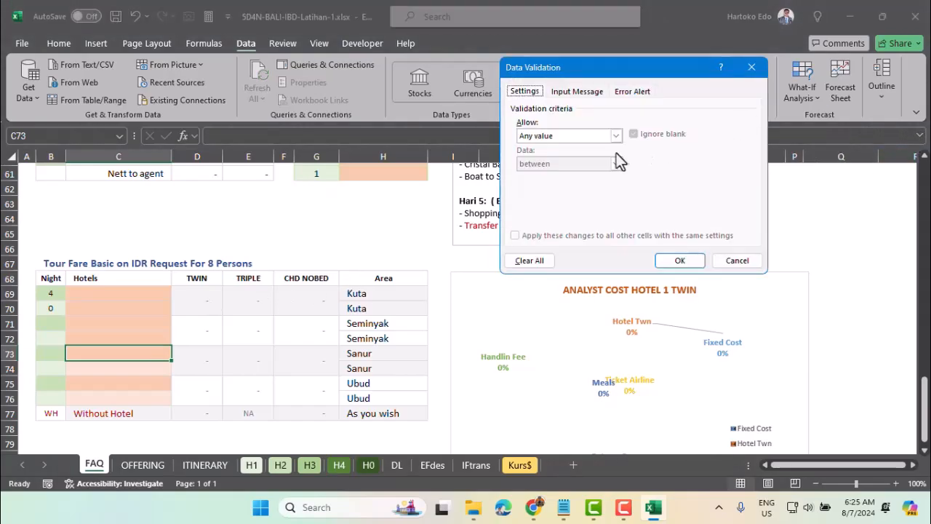
left_click(581, 136)
left_click(561, 172)
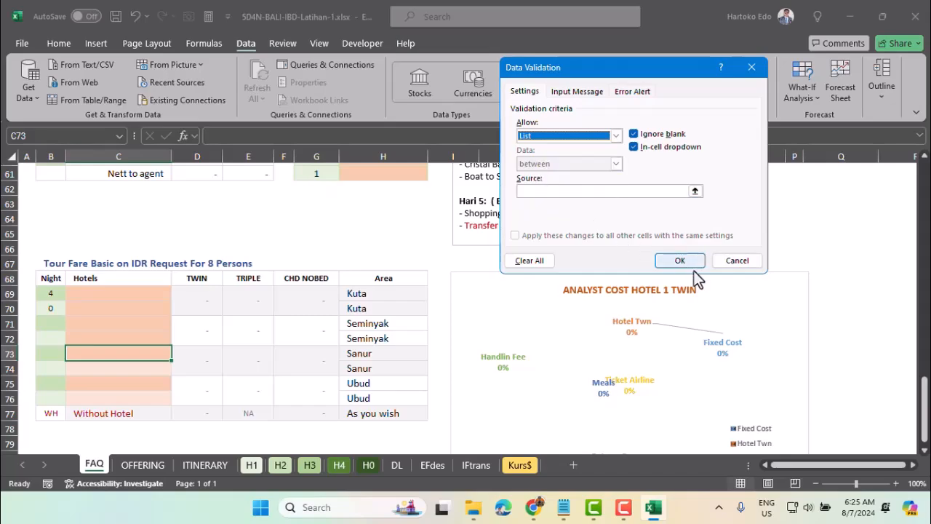
- Source the C73 list from the Hotel Sanur entries L2:L11 on the DL sheet and fill the dropdown down to C74
left_click(695, 191)
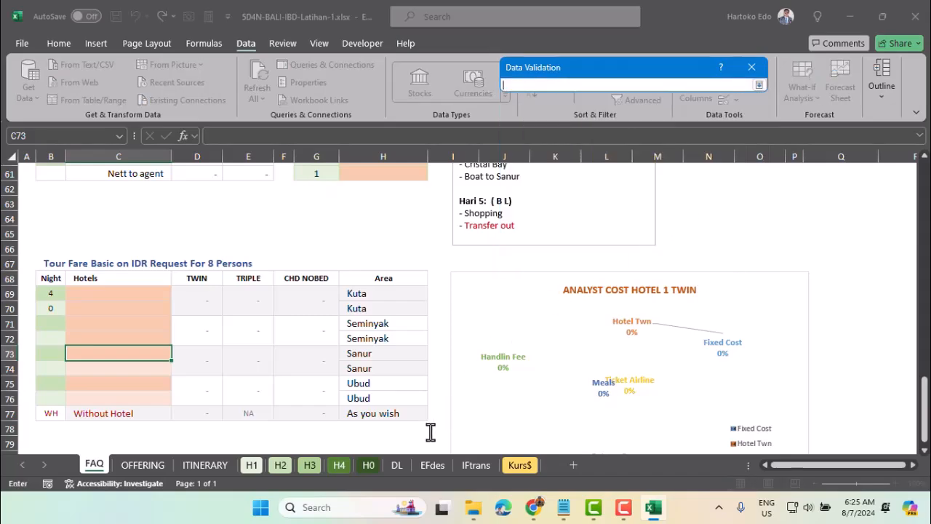
left_click(397, 466)
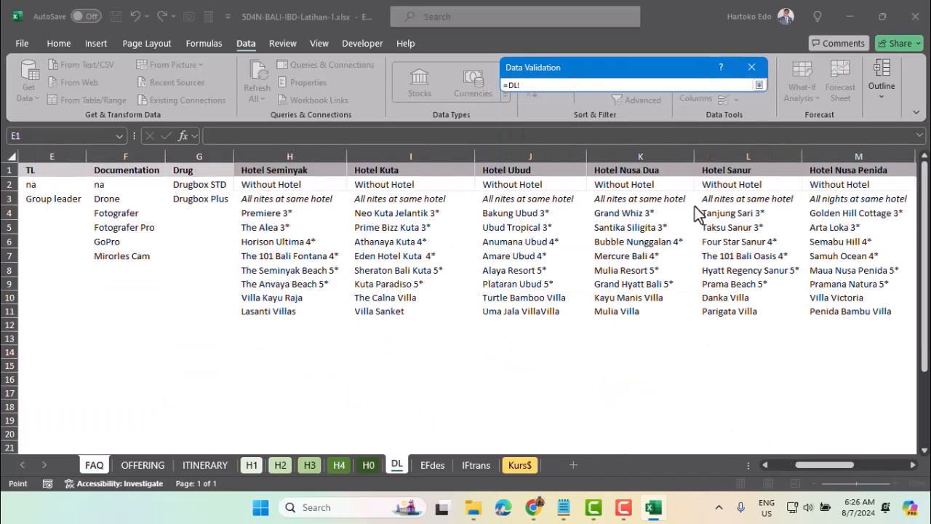
left_click_drag(731, 188, 752, 312)
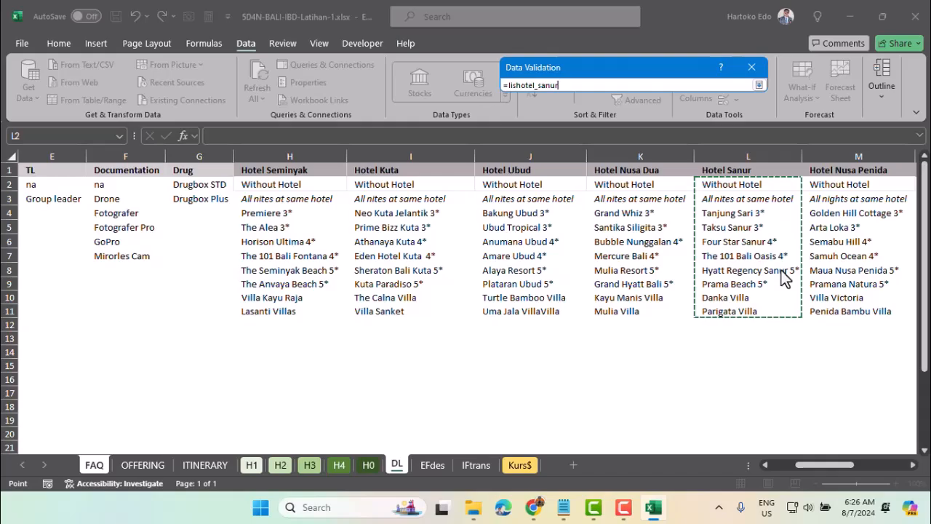
key("Return")
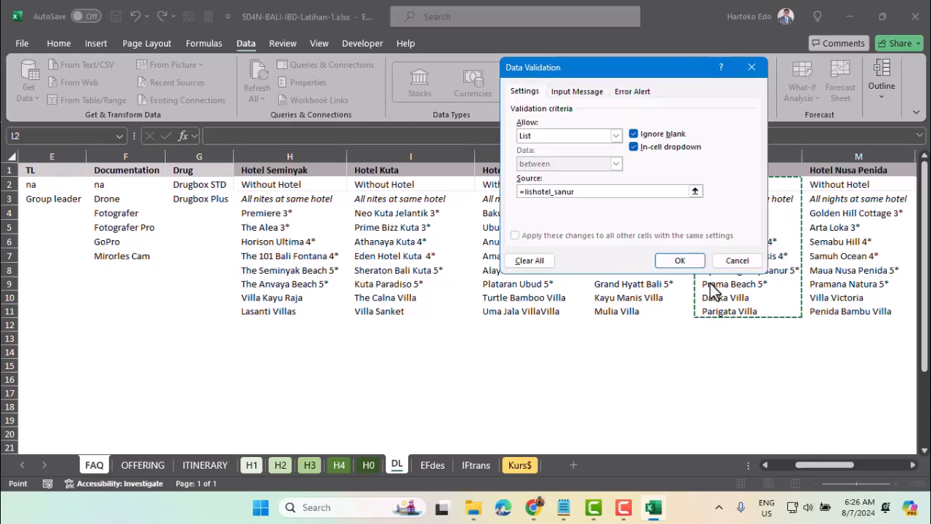
left_click(679, 262)
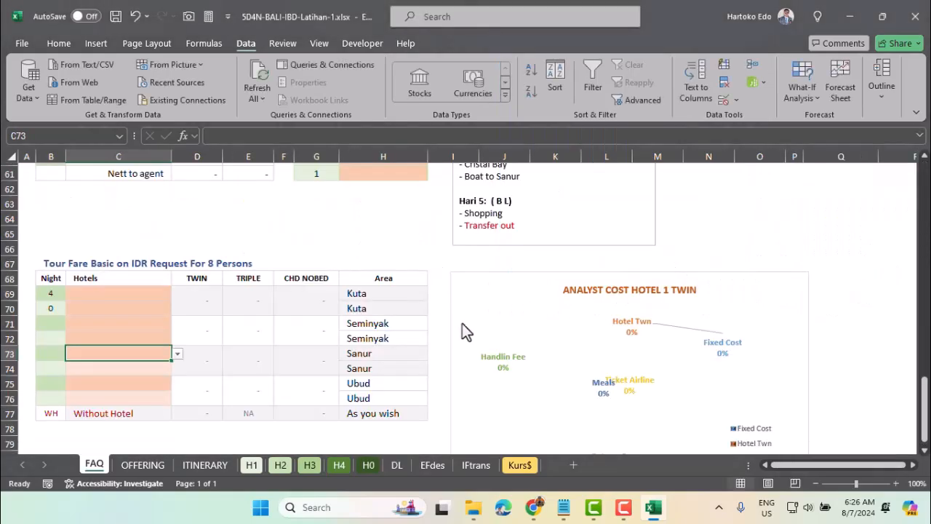
left_click_drag(173, 362, 172, 373)
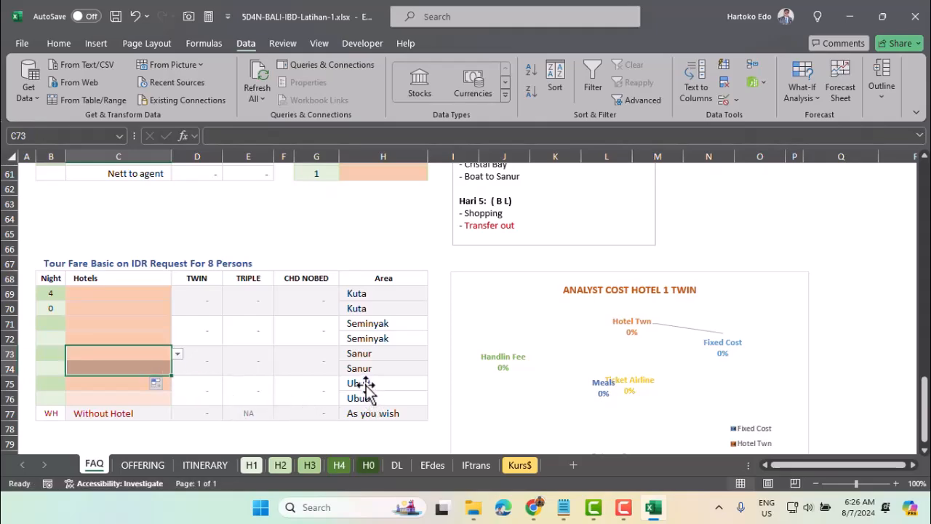
- Set the data validation of the first Ubud hotel cell C75 to allow a List
left_click_drag(361, 382, 366, 398)
left_click(100, 385)
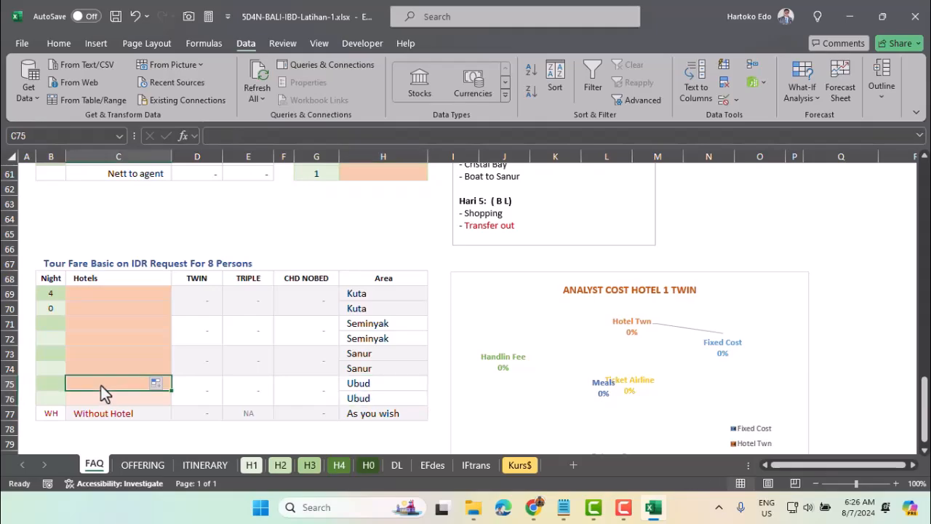
left_click(734, 104)
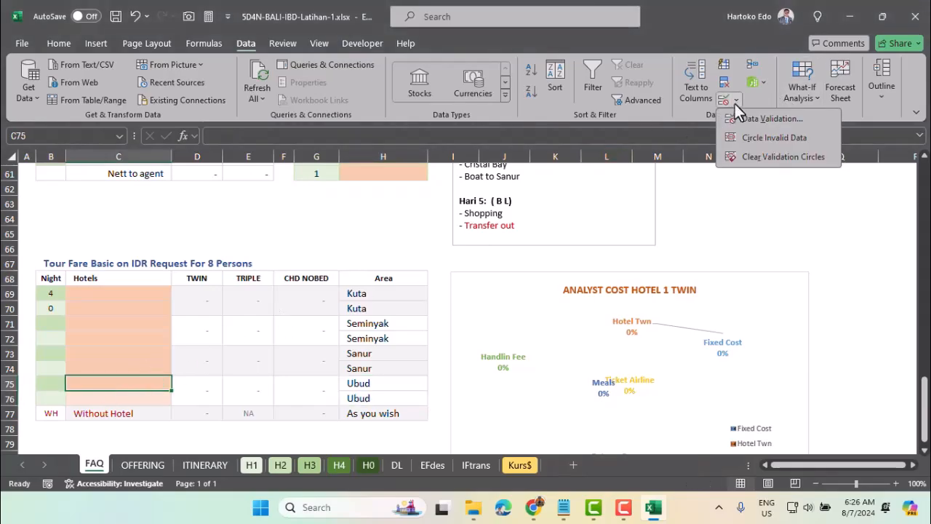
left_click(746, 121)
left_click(575, 138)
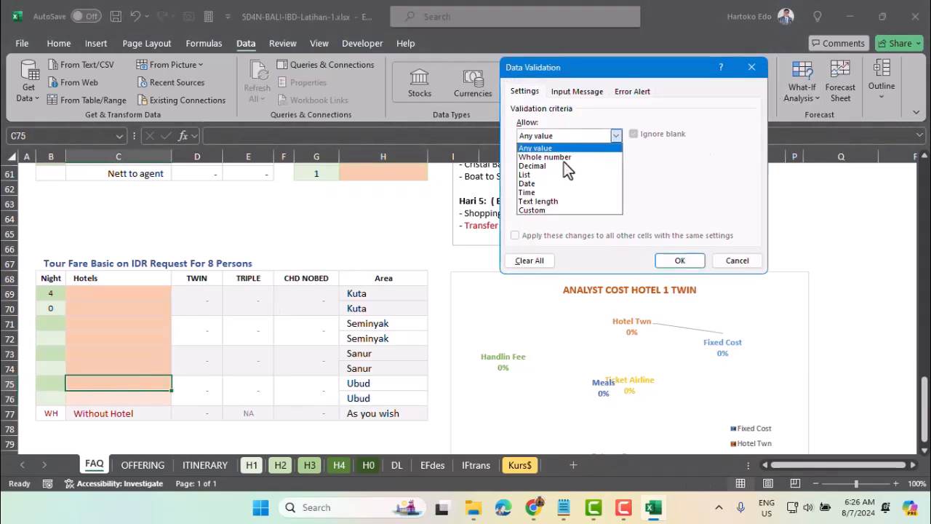
left_click(551, 177)
left_click(685, 260)
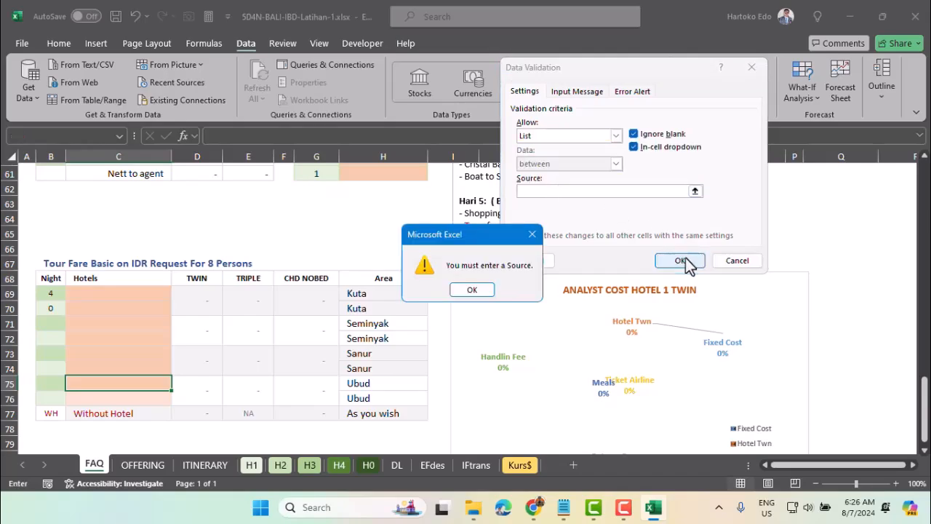
left_click(474, 289)
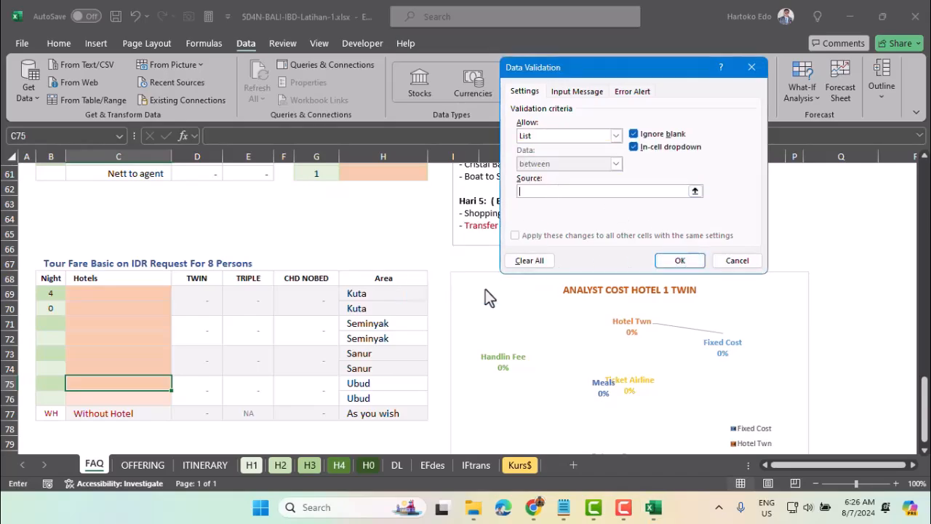
- Source the C75 list from the Hotel Ubud entries J2:J11 on the DL sheet and fill the dropdown down to C76
left_click(694, 192)
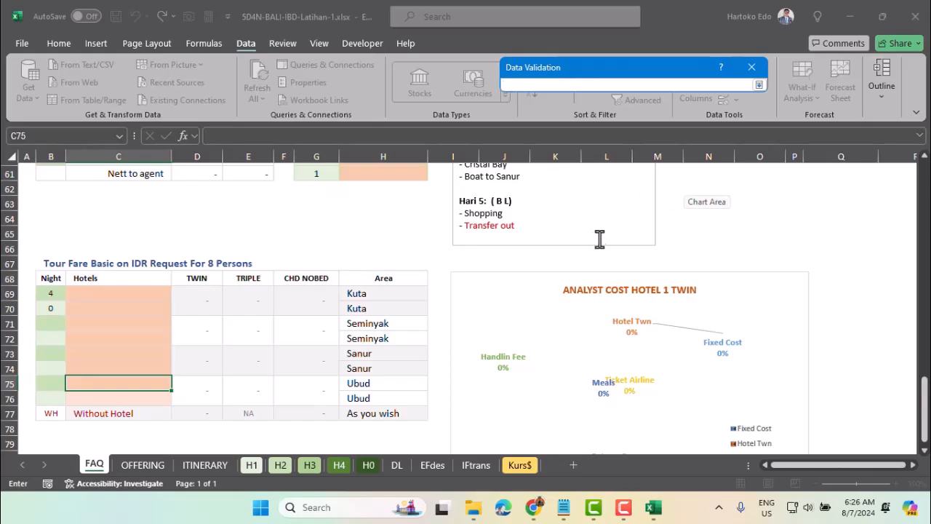
left_click(402, 468)
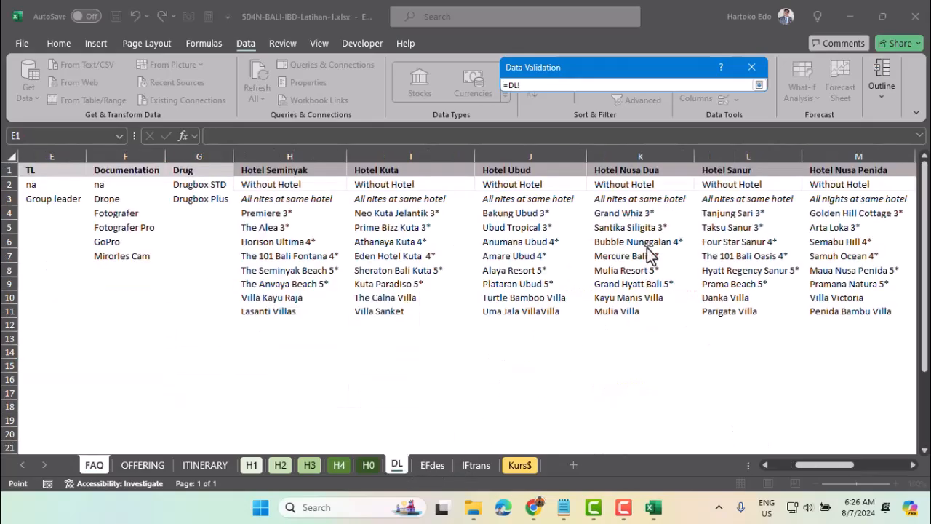
left_click_drag(520, 186, 531, 314)
key("Return")
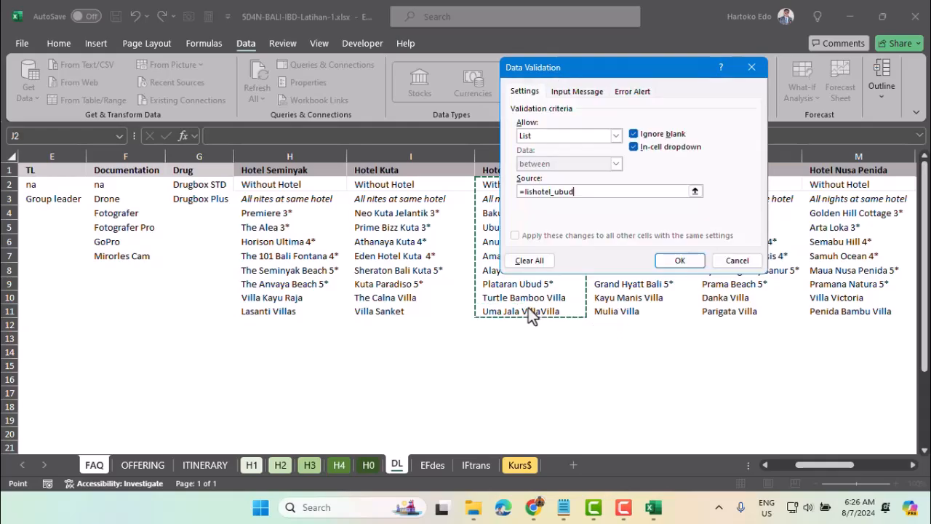
left_click(680, 261)
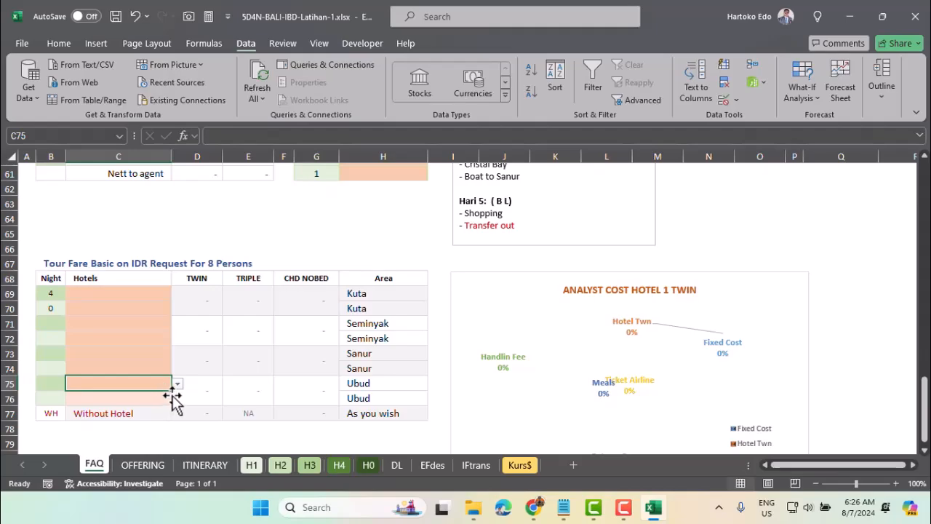
left_click_drag(171, 390, 173, 405)
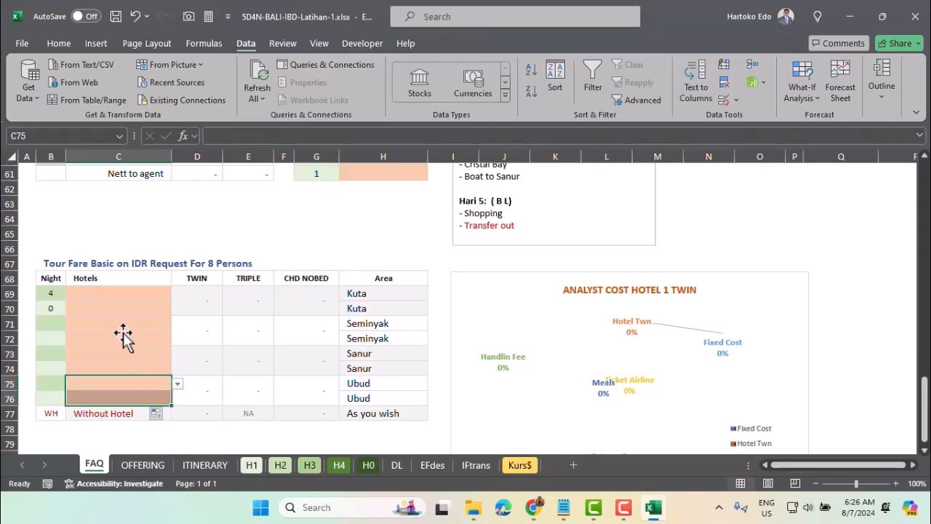
- Give the second Kuta hotel cell C70 the lightest orange theme fill color
left_click(104, 307)
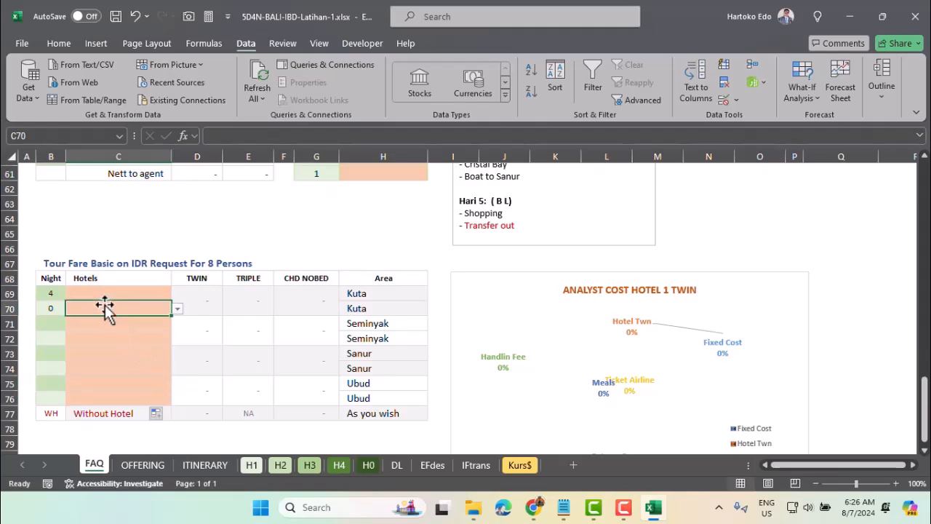
left_click(60, 46)
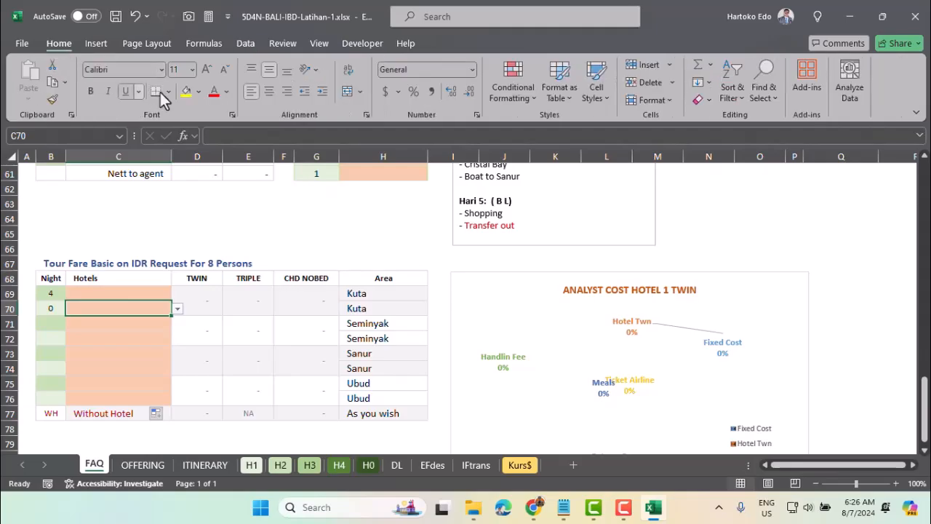
left_click(199, 93)
left_click(199, 93)
left_click(198, 92)
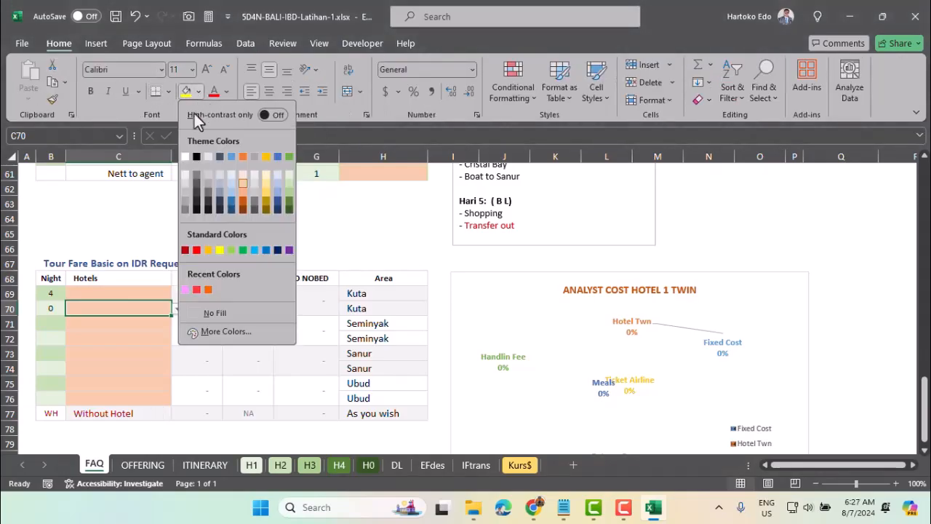
left_click(240, 175)
- Apply the same lightest orange fill to the second Seminyak, Sanur and Ubud hotel cells C72, C74 and C76
left_click(125, 338)
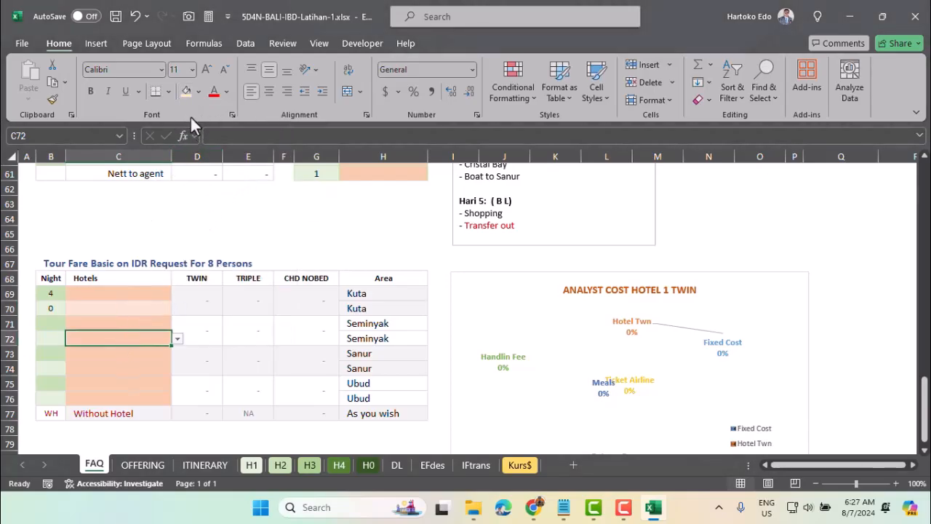
left_click(186, 92)
left_click(108, 370)
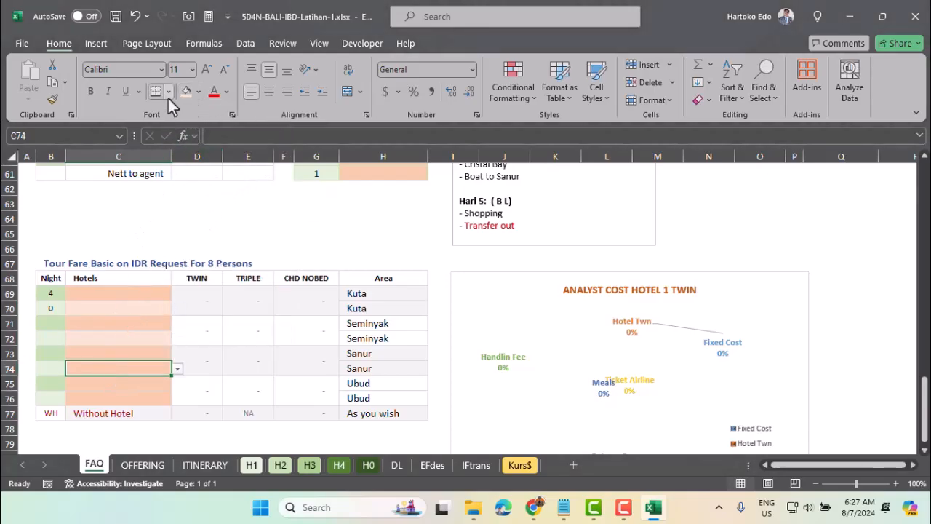
left_click(186, 90)
left_click(129, 399)
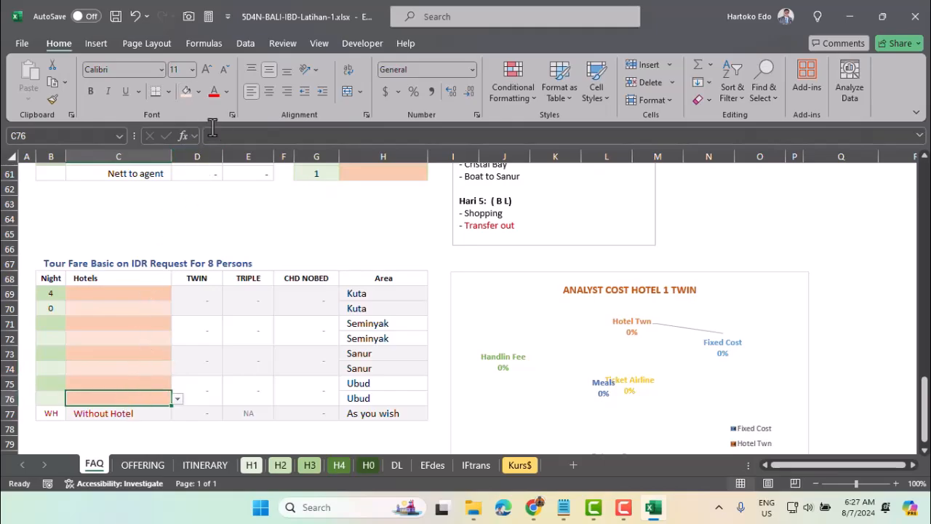
left_click(186, 91)
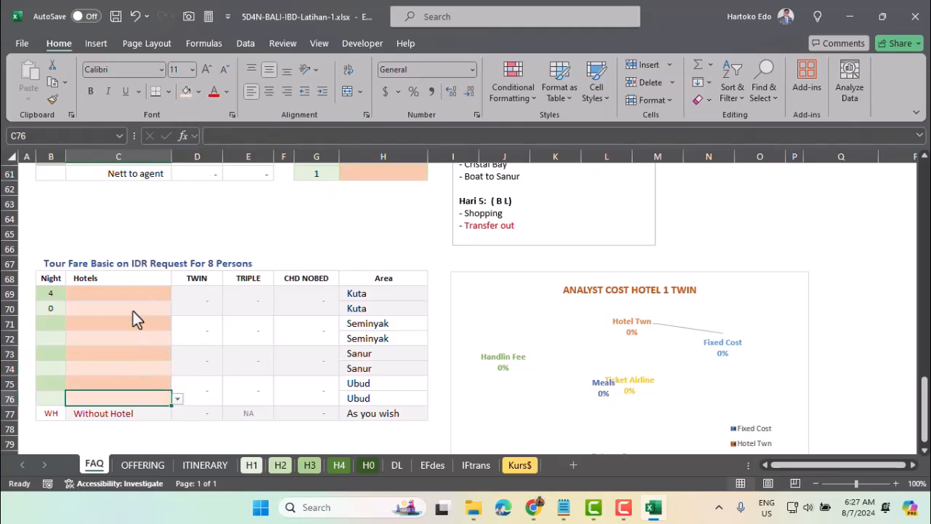
- Choose No service from the dropdown as the Day 1 breakfast venue in cell H39 of the Meals Venue table
left_click(131, 312)
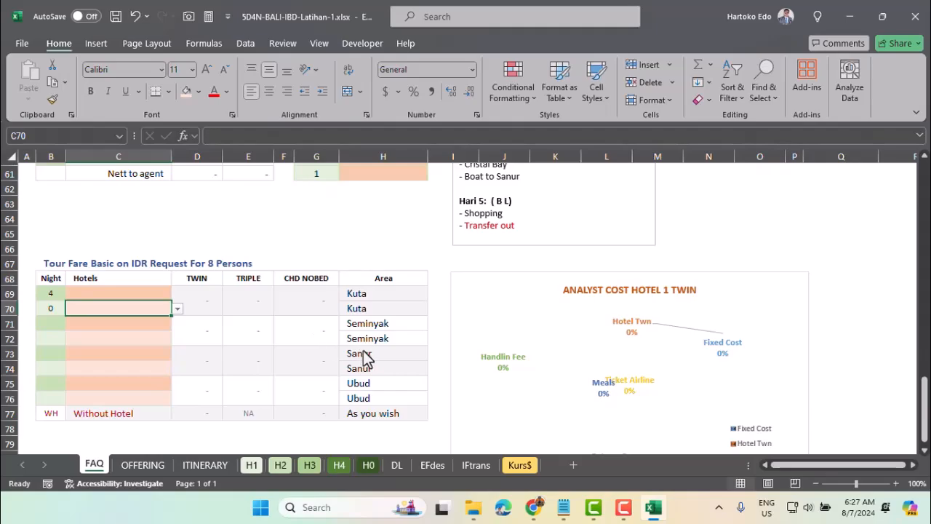
scroll(369, 352, "up", 11)
left_click(375, 325)
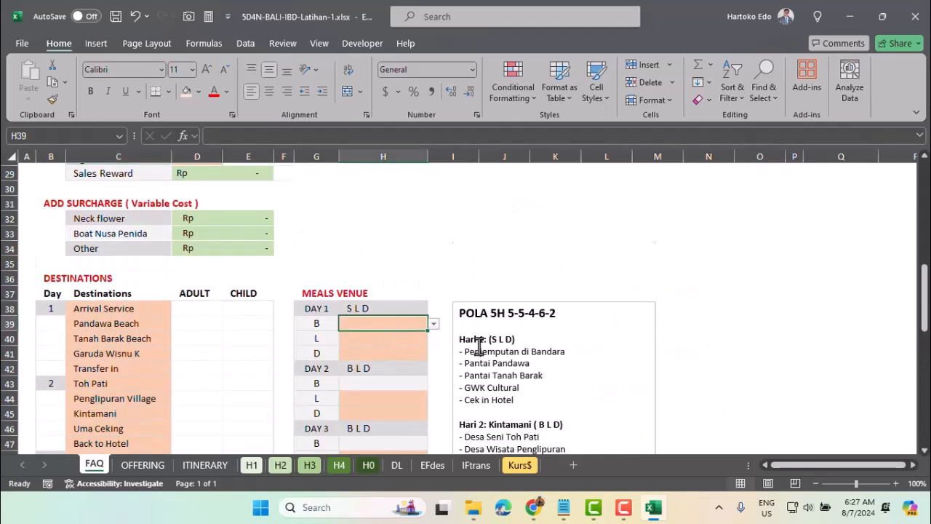
scroll(478, 347, "down", 1)
scroll(480, 371, "up", 1)
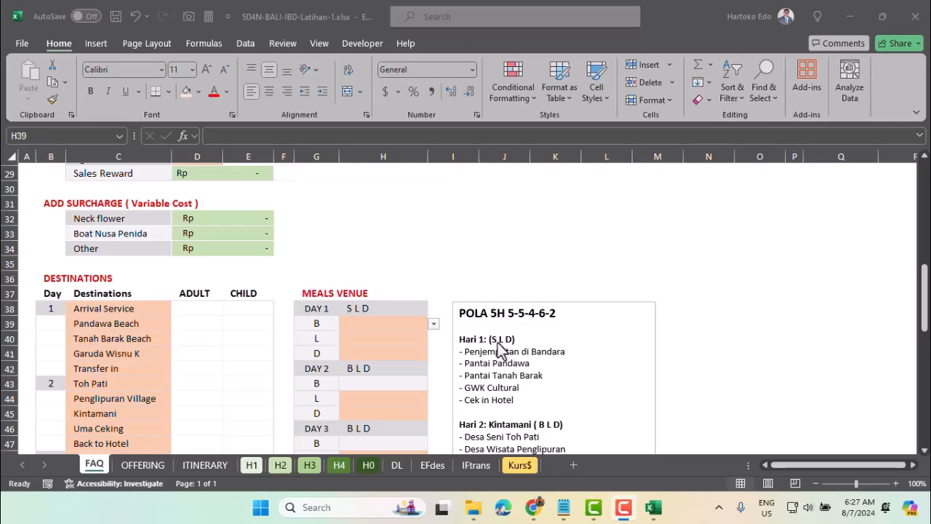
left_click(435, 327)
left_click(434, 324)
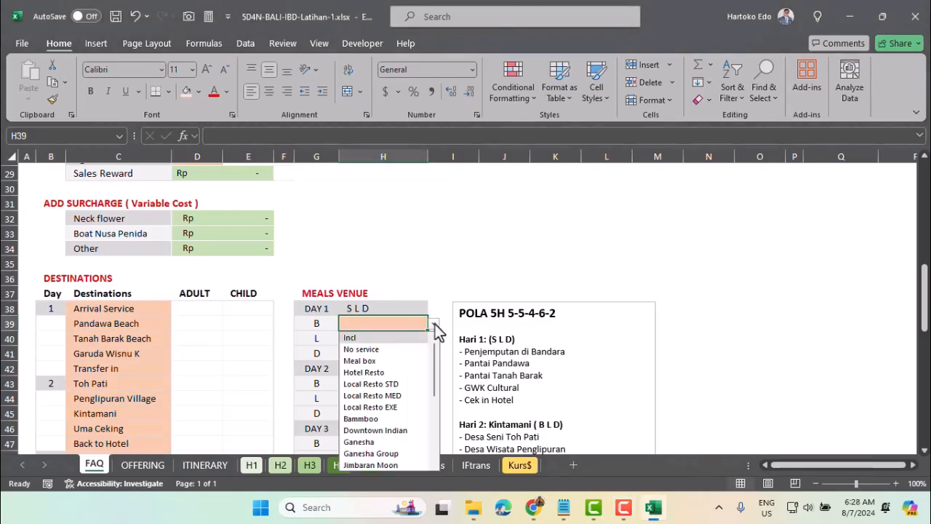
left_click(385, 342)
- Choose Local Resto MED as the Day 1 lunch venue in cell H40 and Local Resto EXE as the dinner venue in H41
left_click(375, 342)
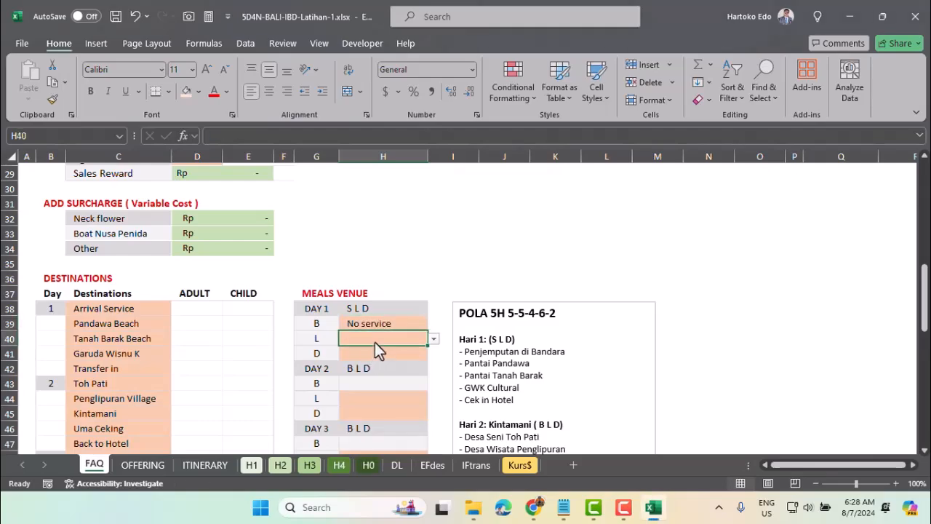
left_click(434, 340)
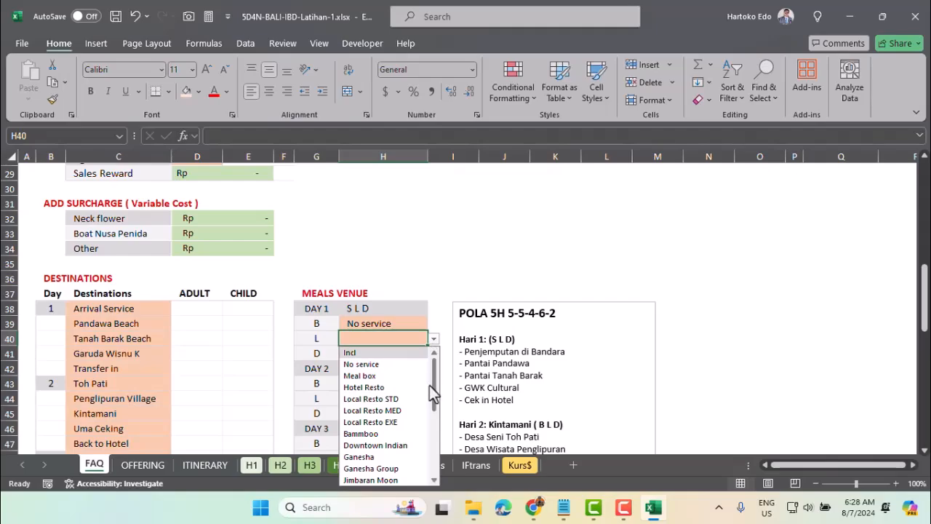
mouse_move(435, 393)
left_mouse_down()
mouse_move(438, 458)
mouse_move(438, 397)
left_mouse_up()
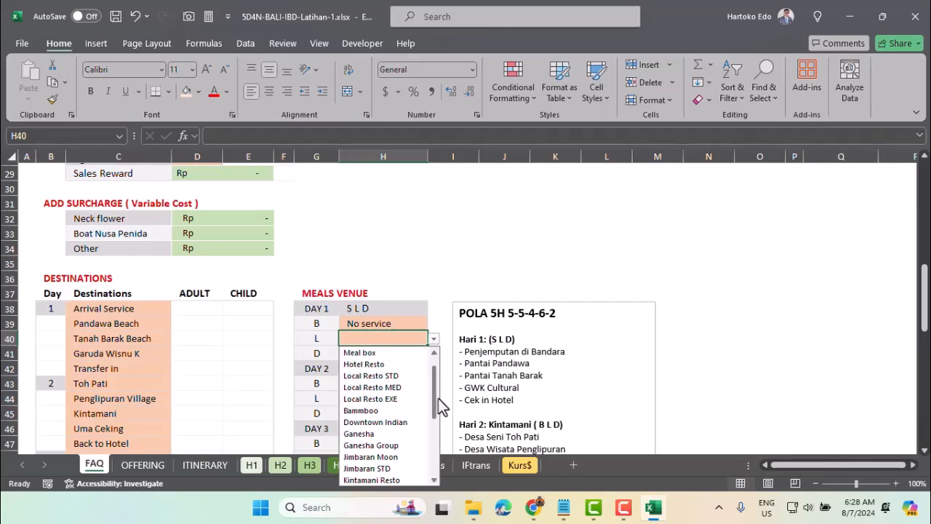
left_click(373, 388)
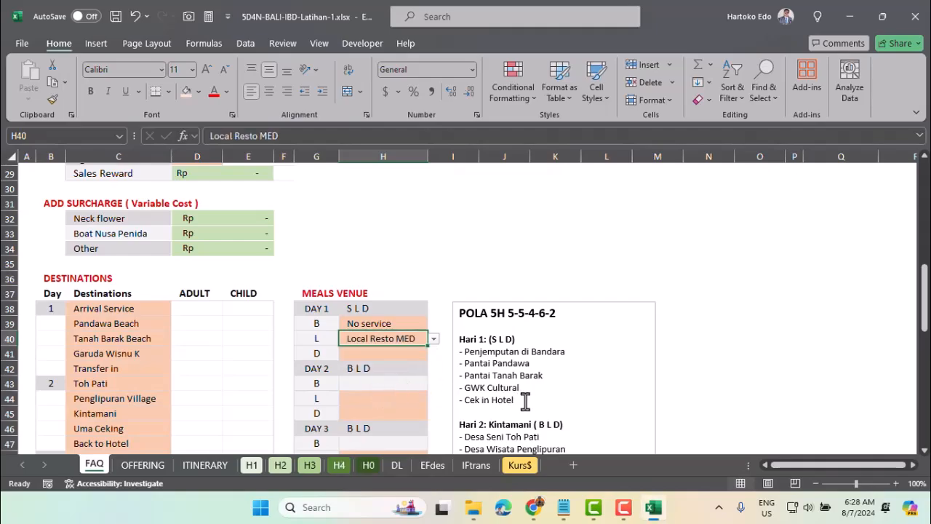
left_click(374, 355)
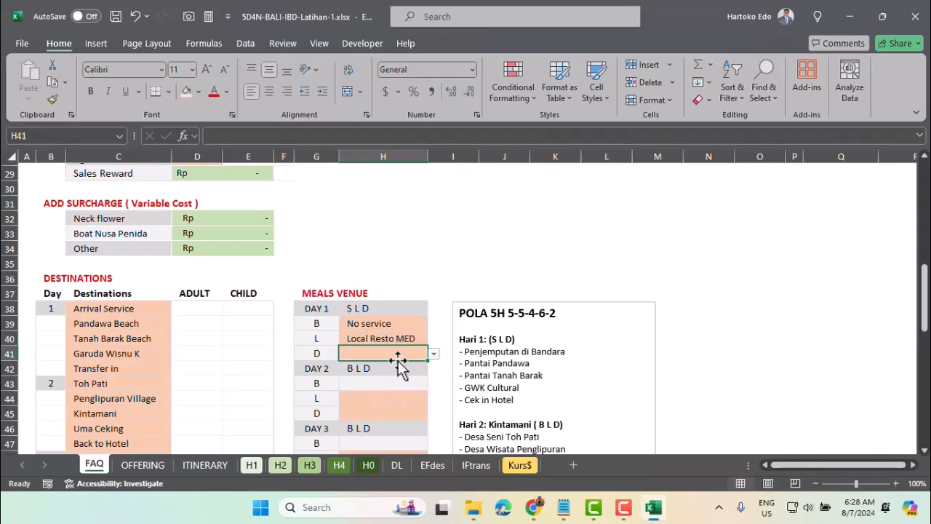
left_click(434, 355)
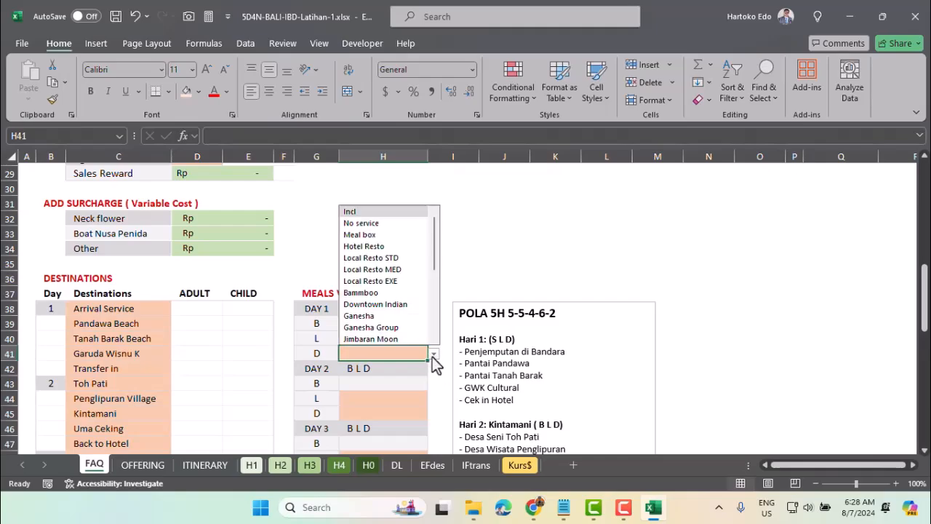
left_click(374, 281)
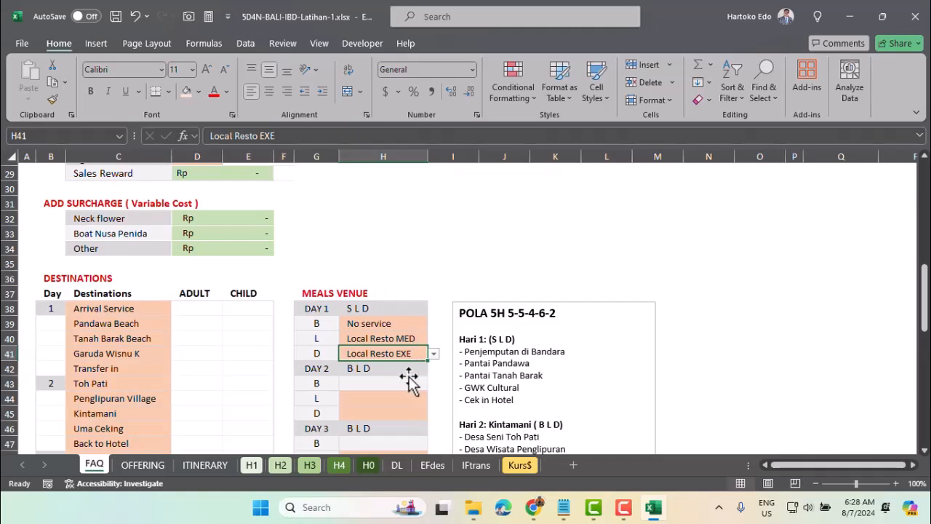
- Edit the Data Validation input message of the Day 2 breakfast cell H43 so its second line reads "Jika Sheet H1"
left_click(381, 383)
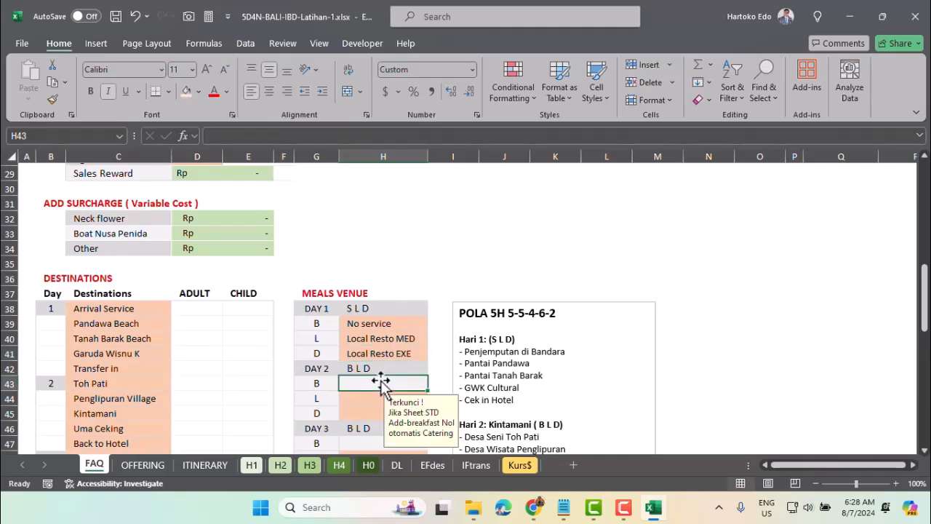
scroll(381, 382, "down", 2)
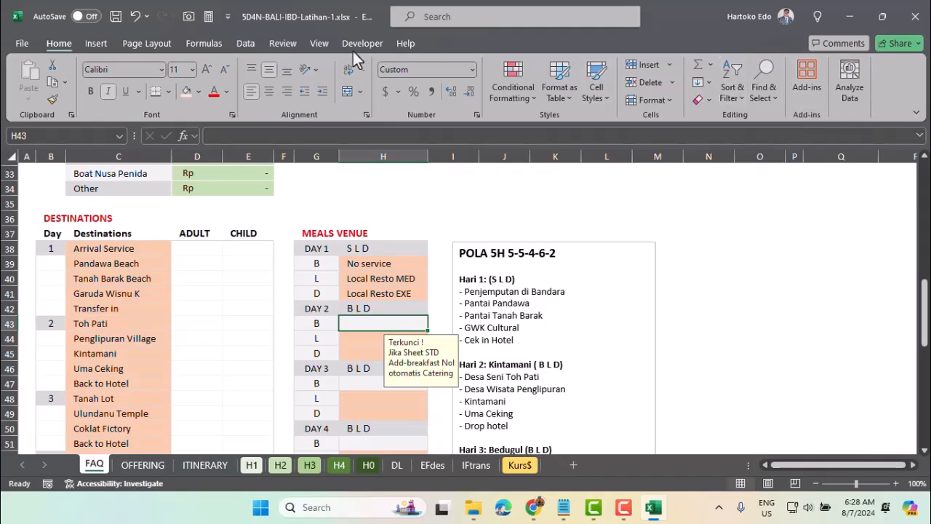
left_click(240, 46)
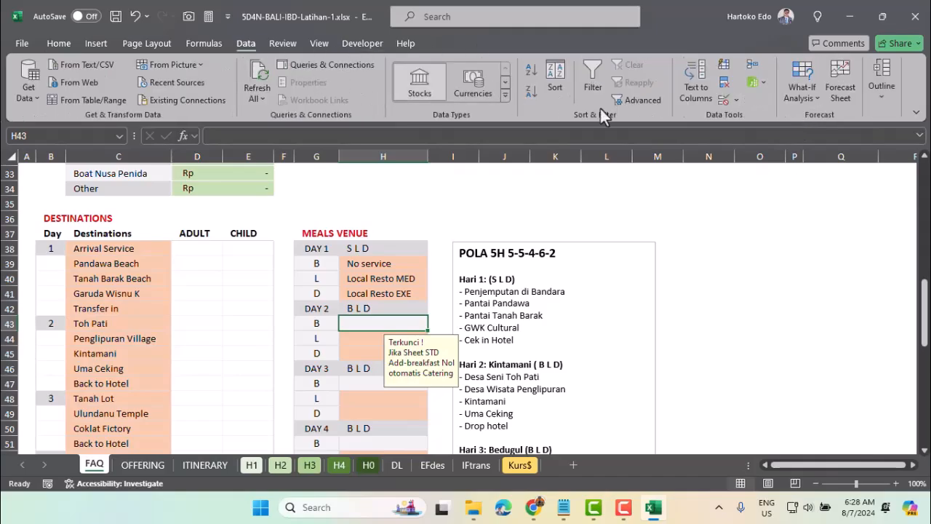
left_click(736, 100)
left_click(741, 114)
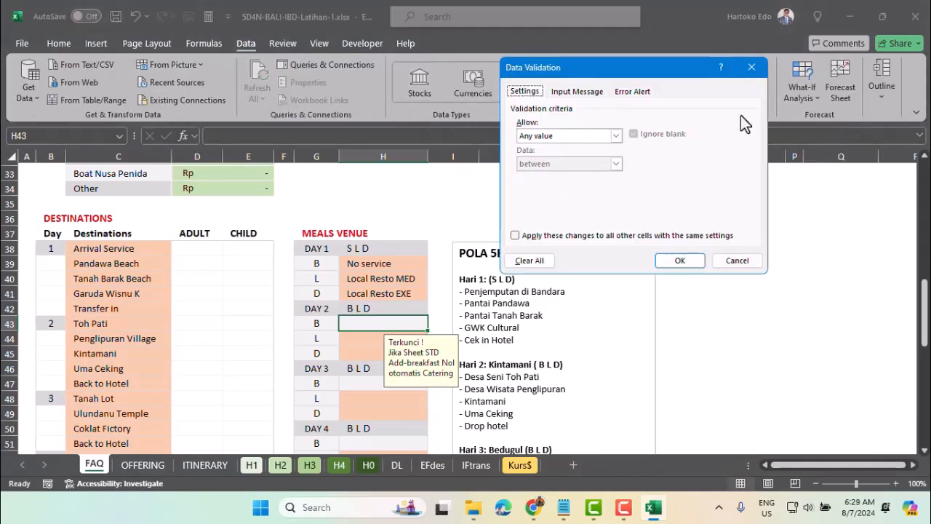
left_click(576, 91)
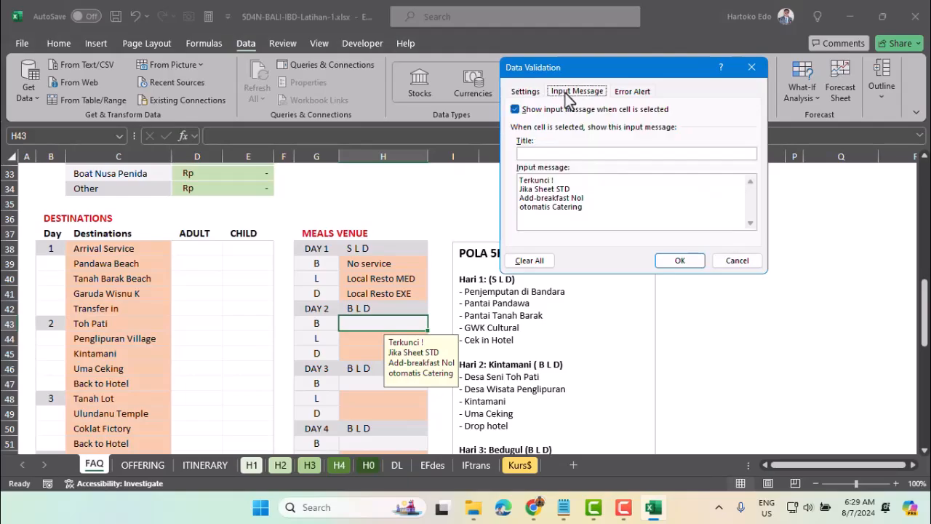
left_click(566, 186)
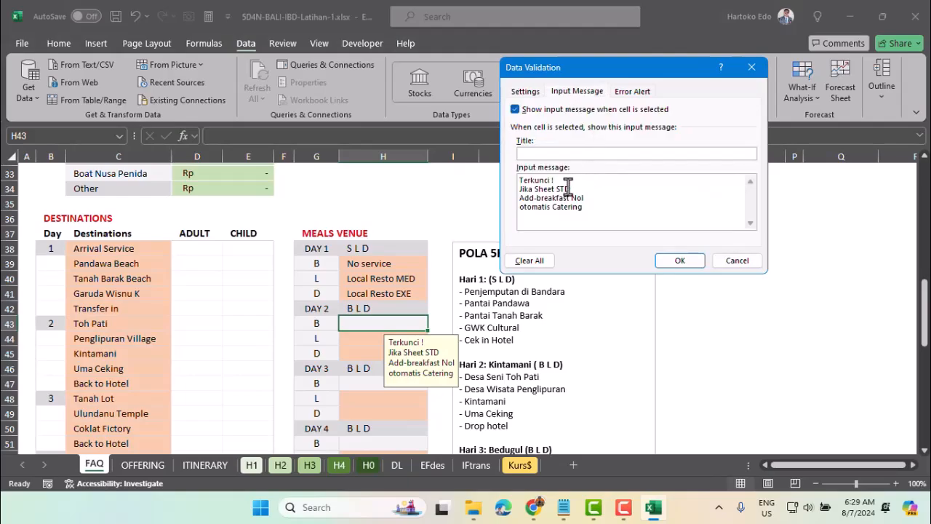
key("BackSpace")
key("BackSpace")
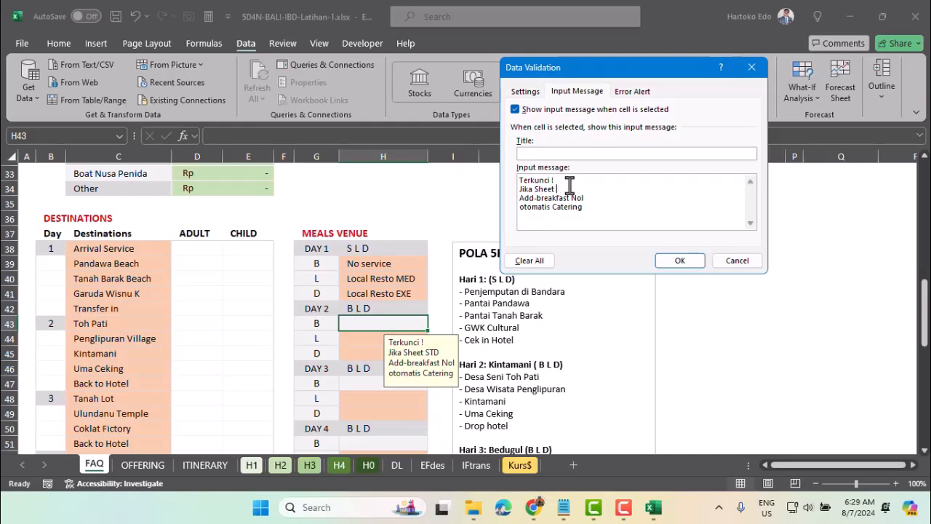
type("H1")
left_click(680, 261)
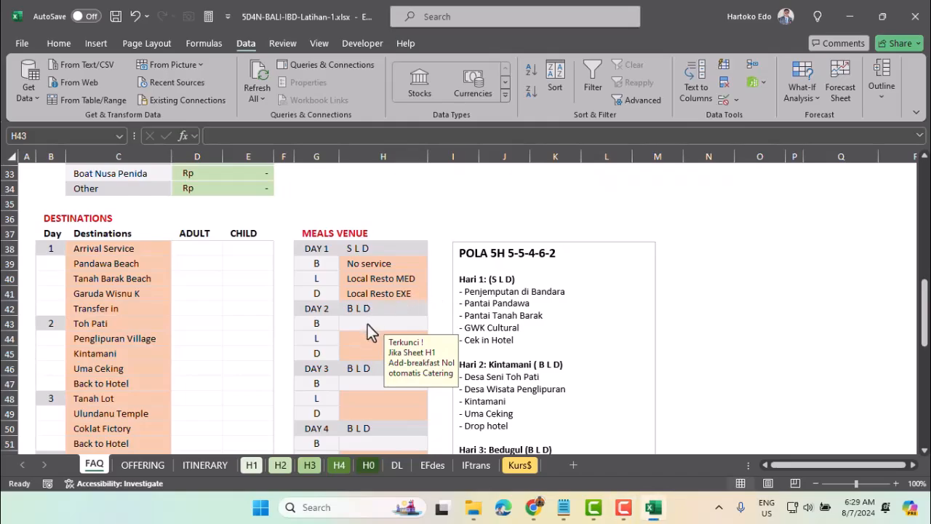
- Copy the Day 2 breakfast cell H43 with its input message to the Day 3, 4 and 5 breakfast cells H47, H51 and H55
key("ctrl+c")
left_click(364, 384)
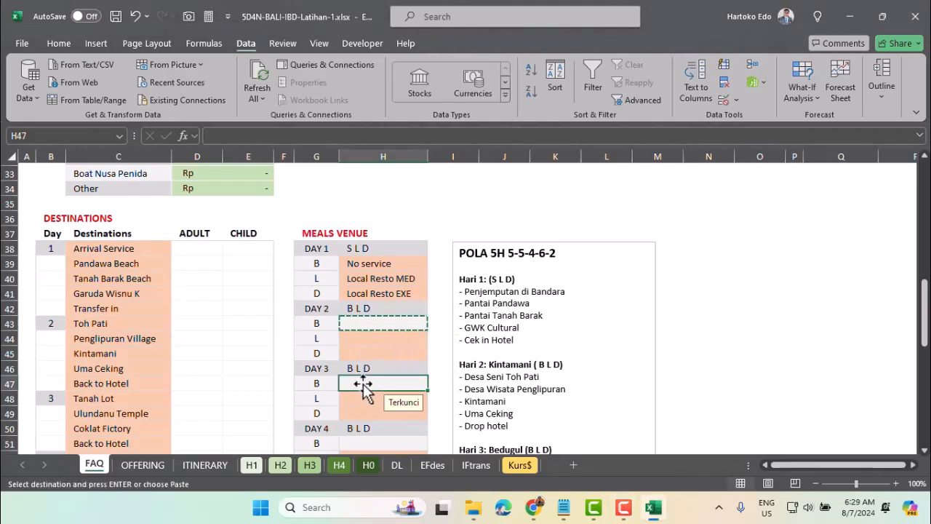
key("Return")
scroll(364, 389, "down", 3)
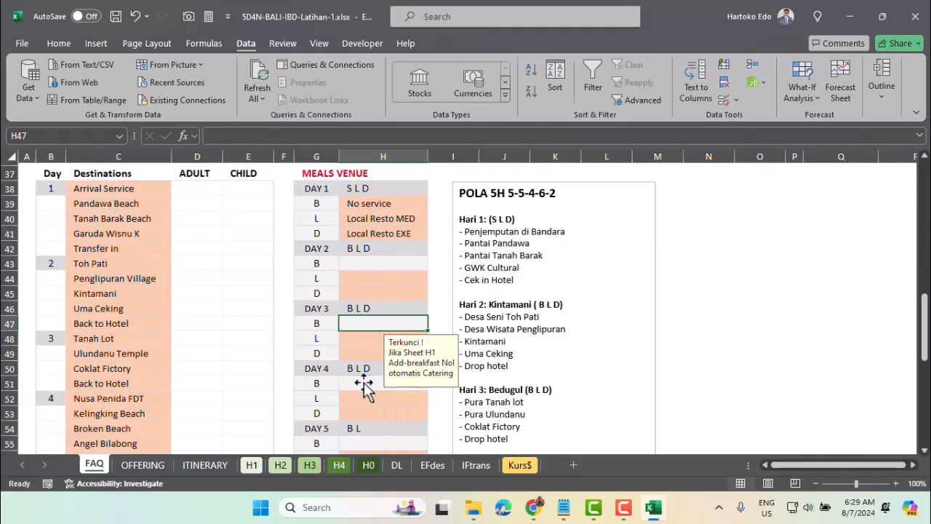
key("ctrl+c")
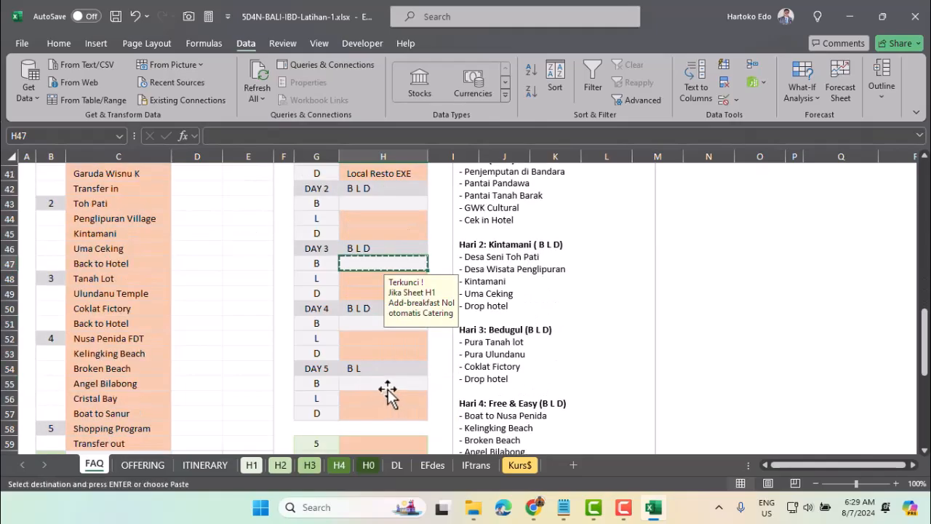
left_click(363, 324)
key("Return")
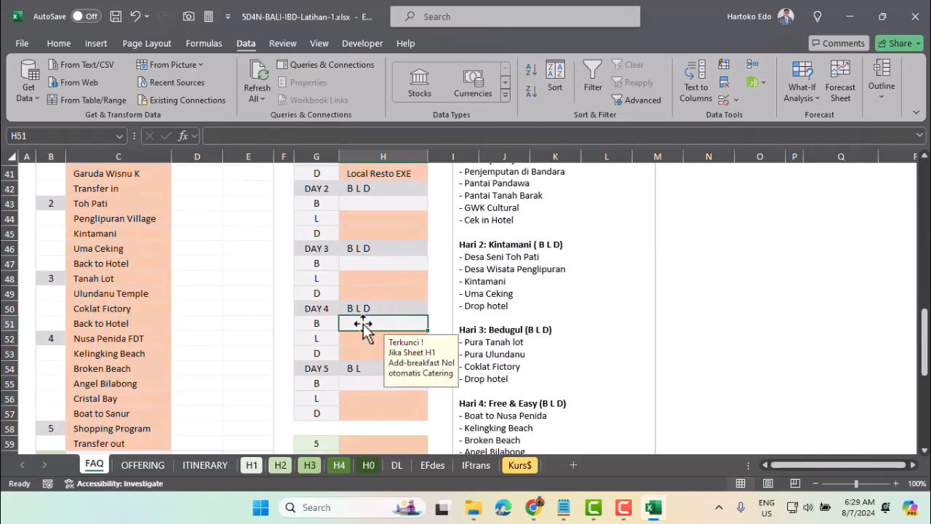
key("ctrl+c")
left_click(365, 383)
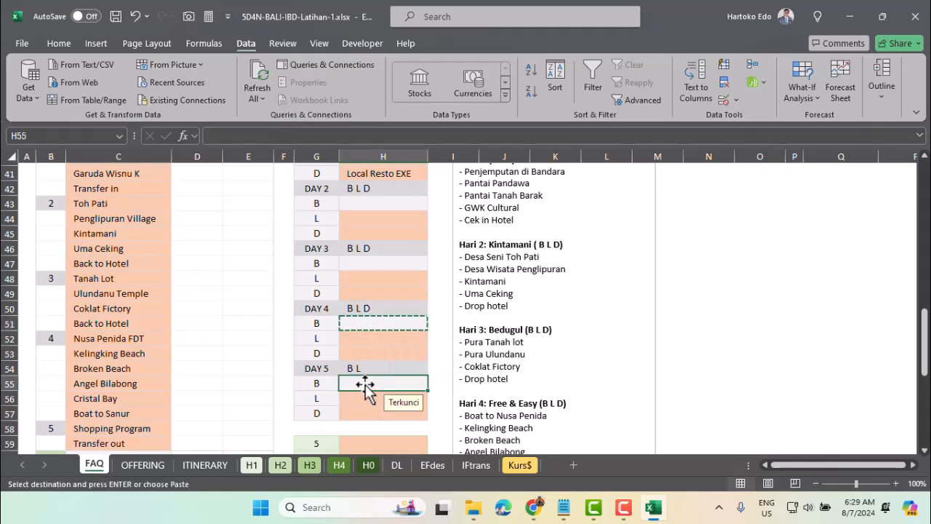
key("Return")
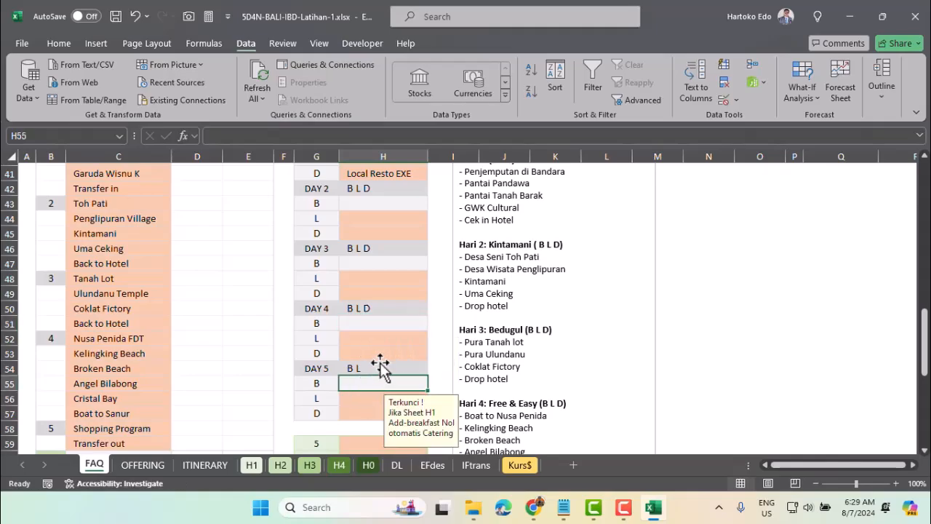
- Choose Ulundanu Resto from the dropdown as the Day 2 lunch venue in cell H44
scroll(387, 354, "up", 1)
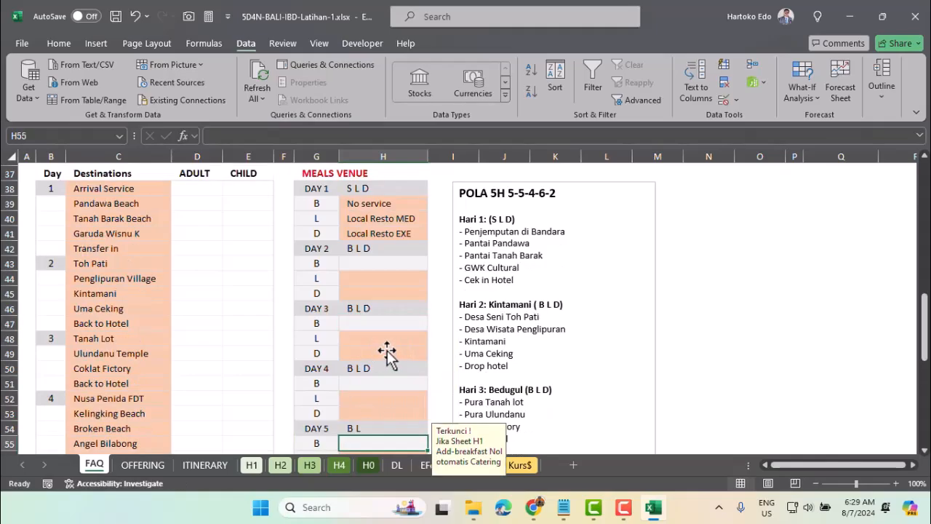
left_click(392, 282)
left_click_drag(375, 249, 376, 266)
left_click(376, 266)
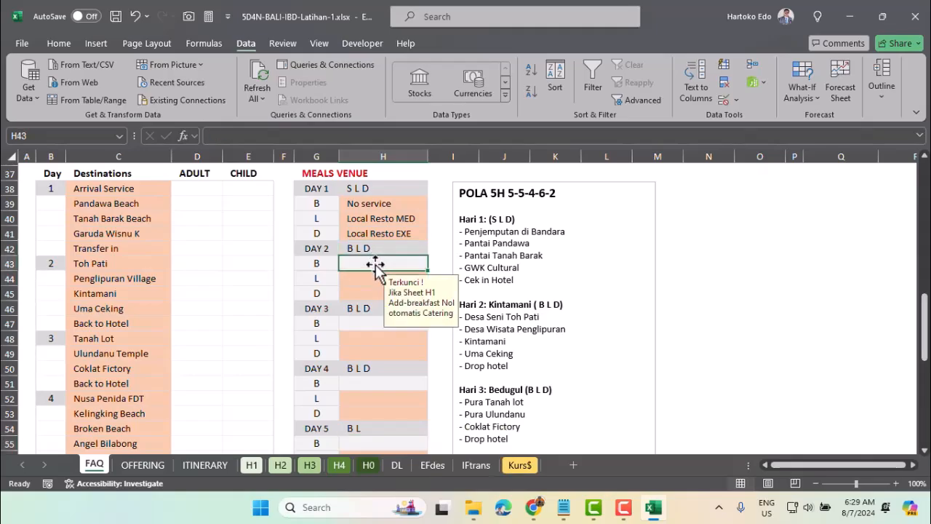
left_click(363, 281)
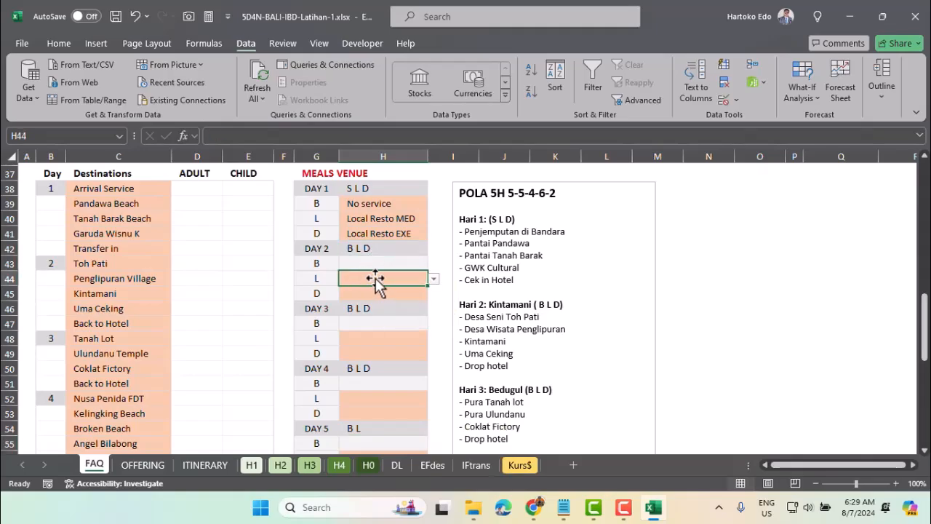
left_click(434, 280)
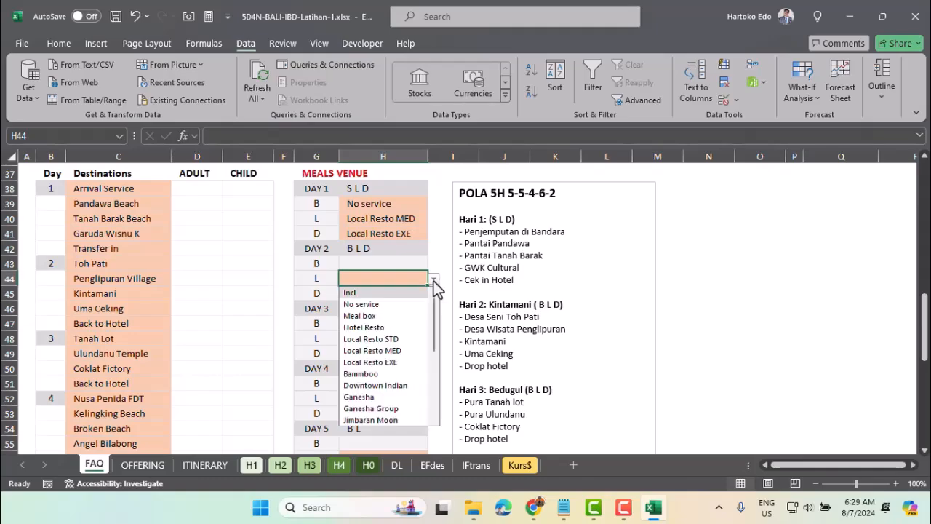
left_click_drag(433, 324, 434, 352)
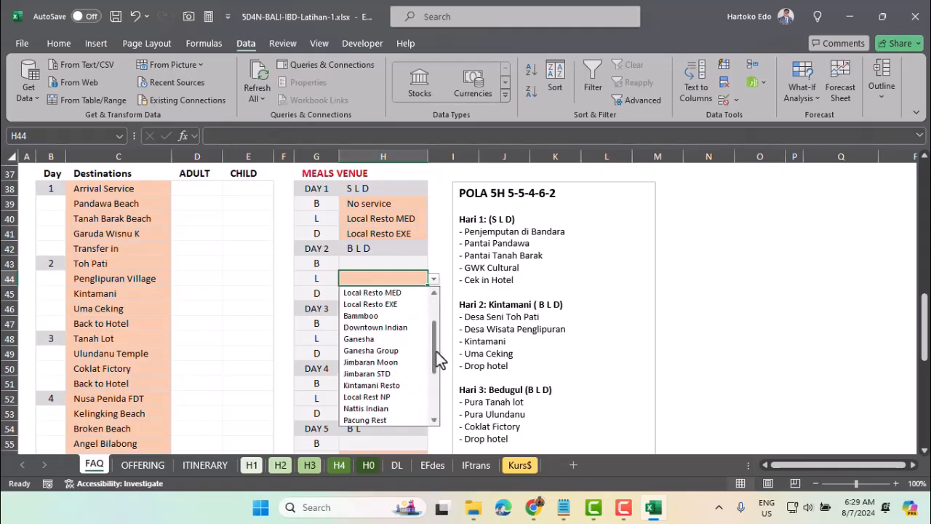
scroll(375, 409, "down", 3)
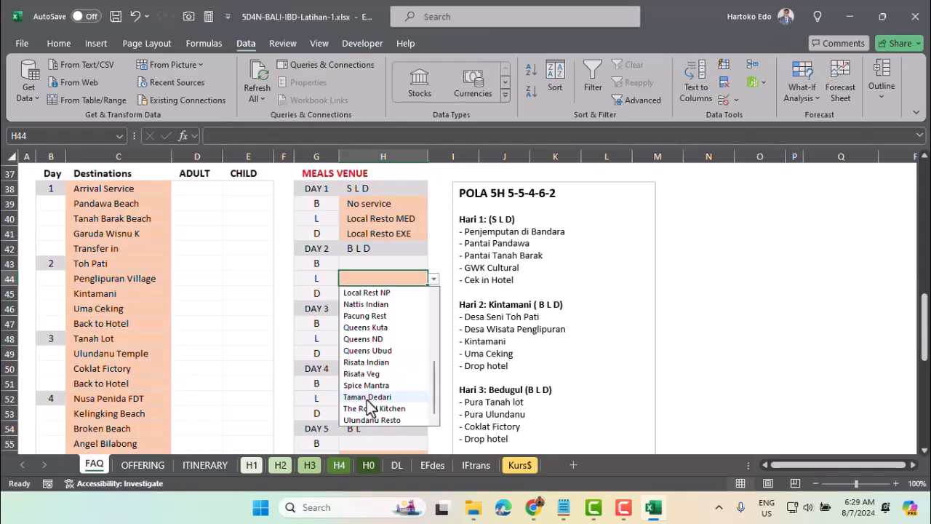
left_click(372, 420)
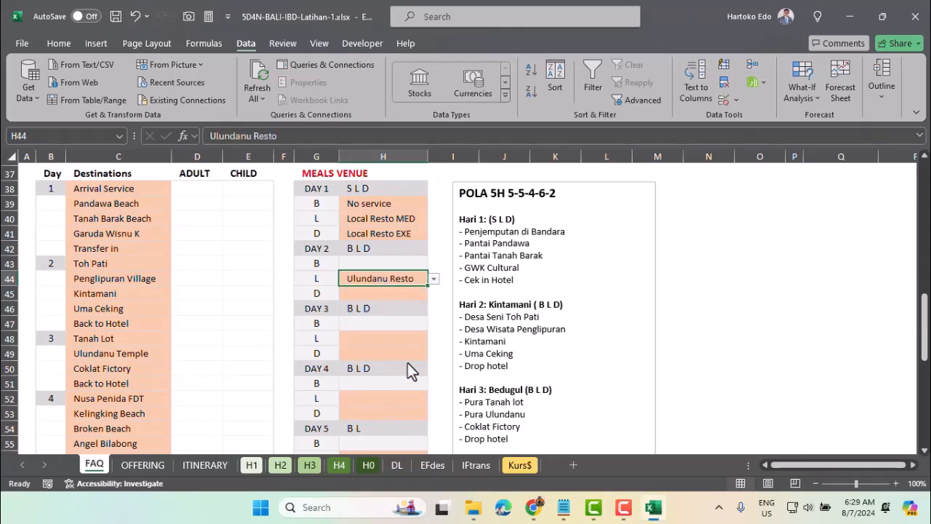
- Set the Day 2 lunch venue in H44 to Local Resto STD and the dinner venue in H45 to Local Resto MED
left_click(434, 281)
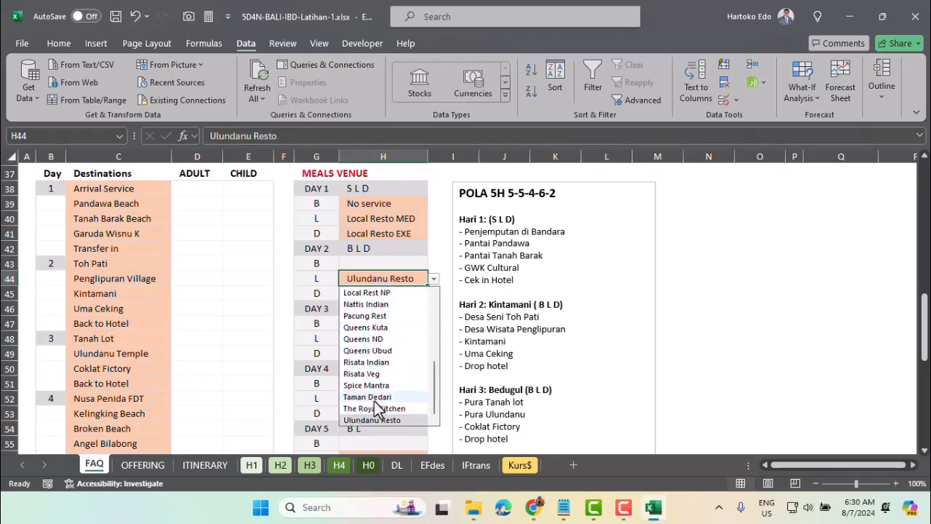
scroll(375, 409, "up", 5)
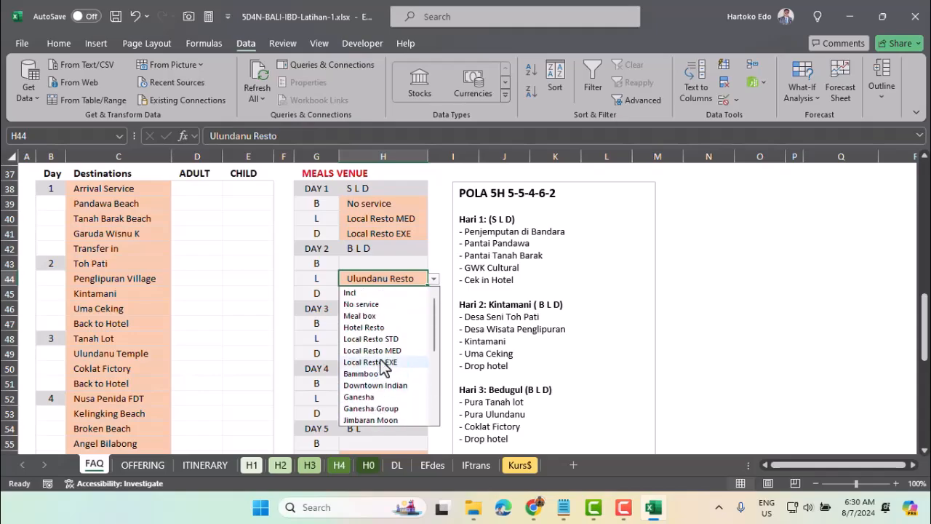
left_click(380, 340)
left_click(412, 293)
left_click(434, 296)
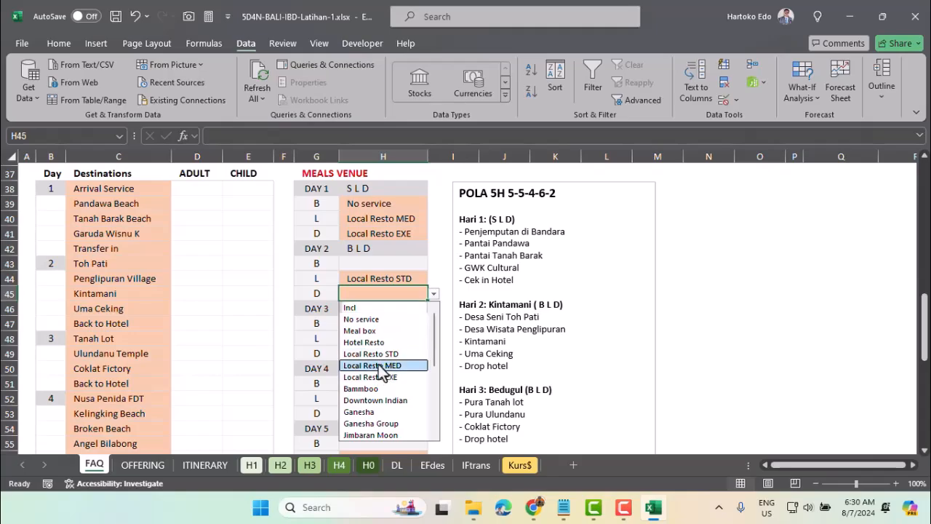
left_click(378, 364)
- Choose Local Resto MED for both the Day 3 lunch venue in H48 and the Day 3 dinner venue in H49
left_click(382, 340)
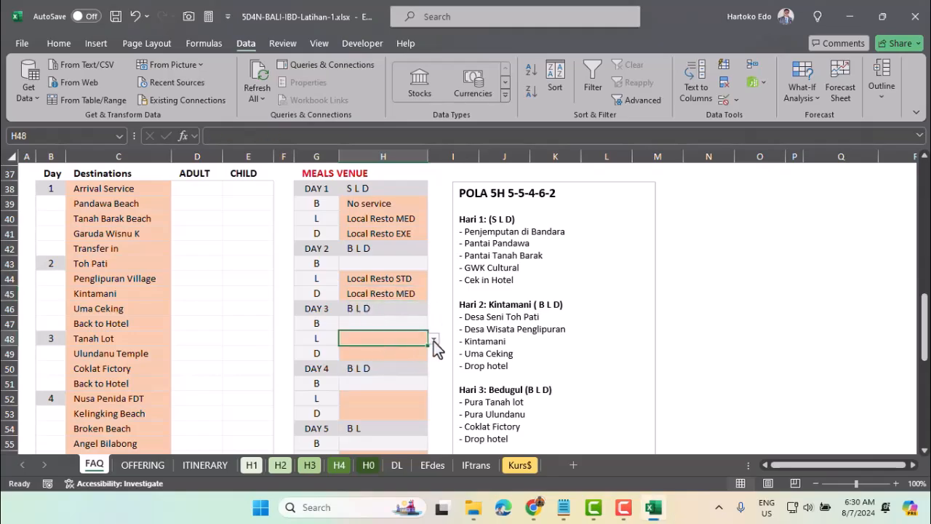
left_click(434, 339)
left_click(373, 411)
left_click(411, 356)
left_click(434, 354)
left_click(372, 269)
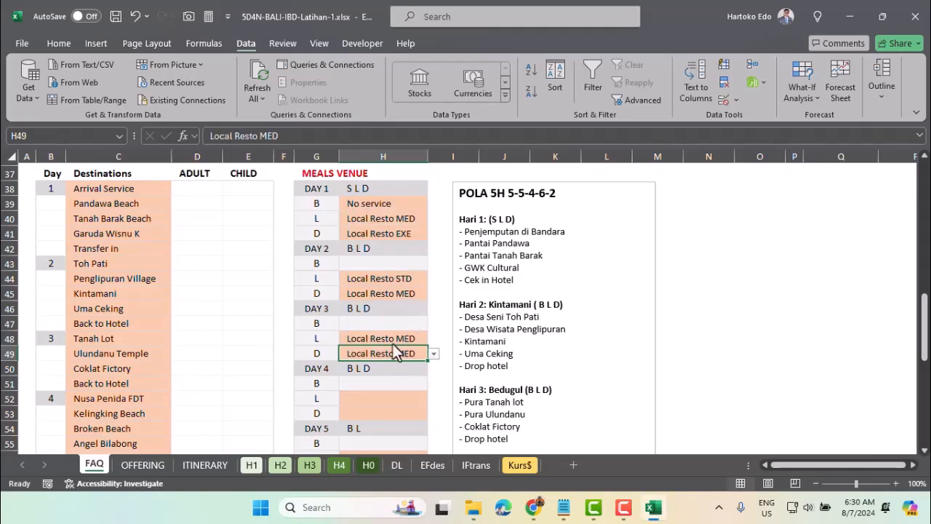
- Choose Downtown Indian as the Day 4 lunch venue in H52 and Jimbaran Moon as the Day 4 dinner venue in H53
scroll(390, 342, "down", 2)
left_click(411, 342)
left_click(433, 339)
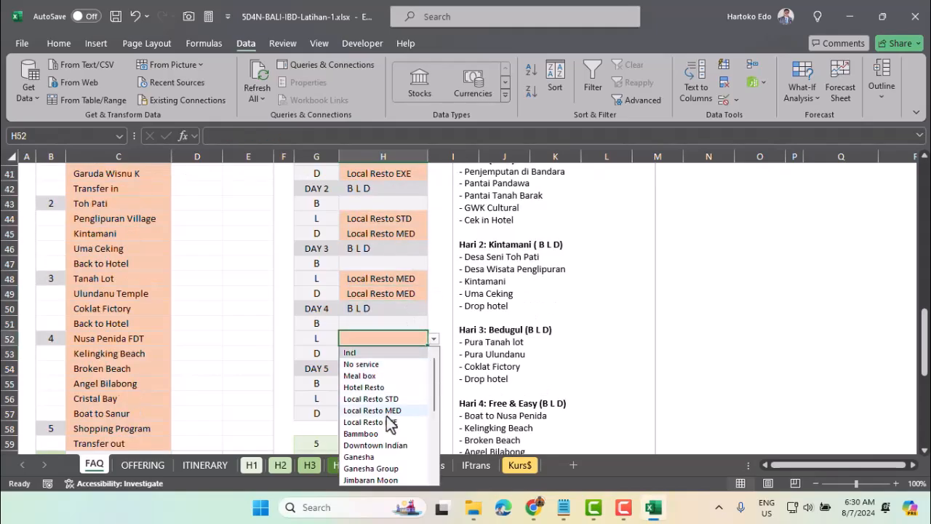
left_click(376, 443)
left_click(379, 355)
left_click(434, 354)
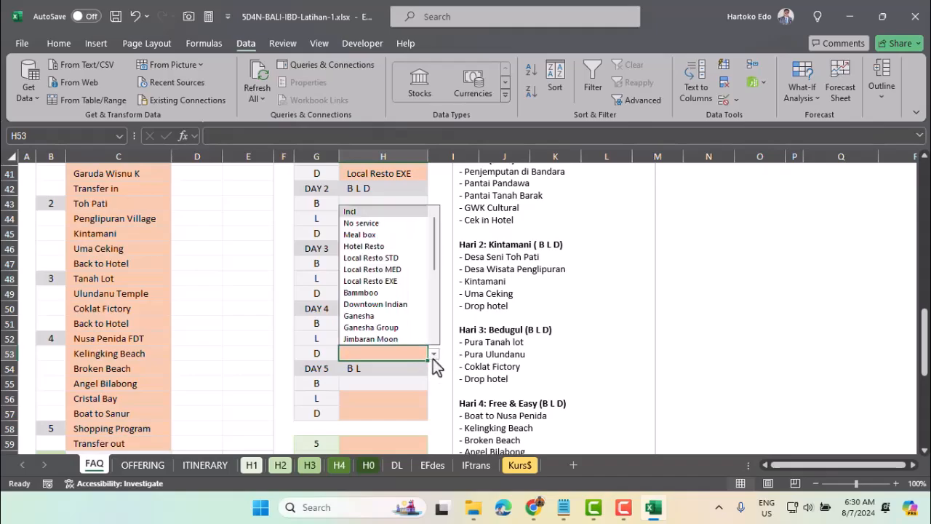
left_click(371, 339)
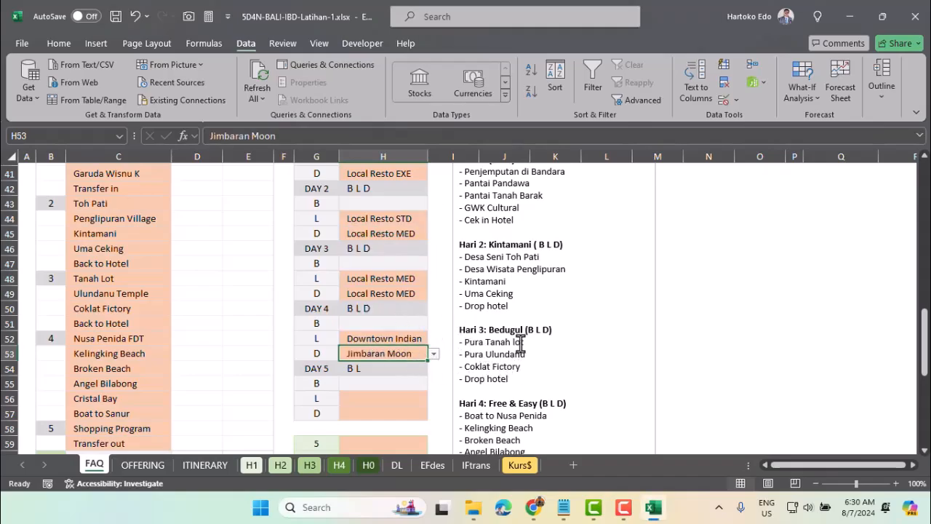
- Choose Local Resto STD from the dropdown as the Day 5 lunch venue in cell H56
scroll(520, 343, "down", 1)
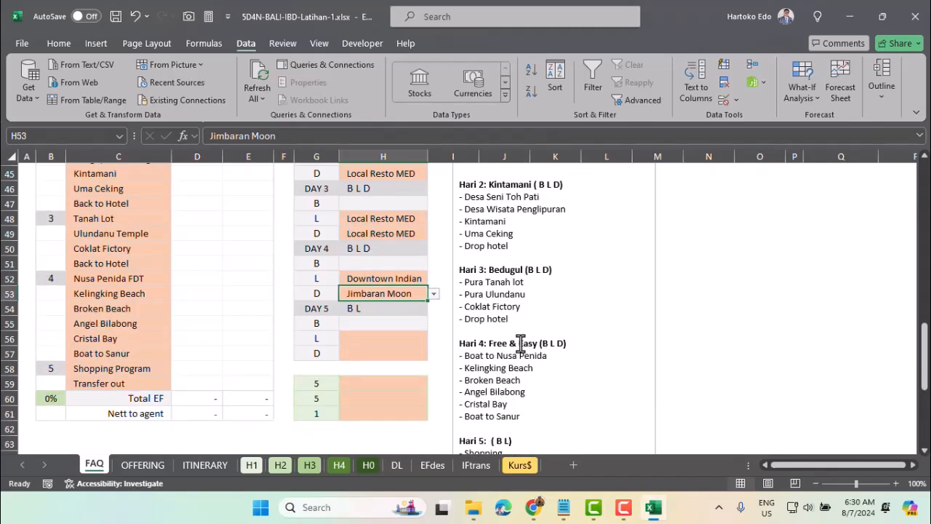
left_click(501, 271)
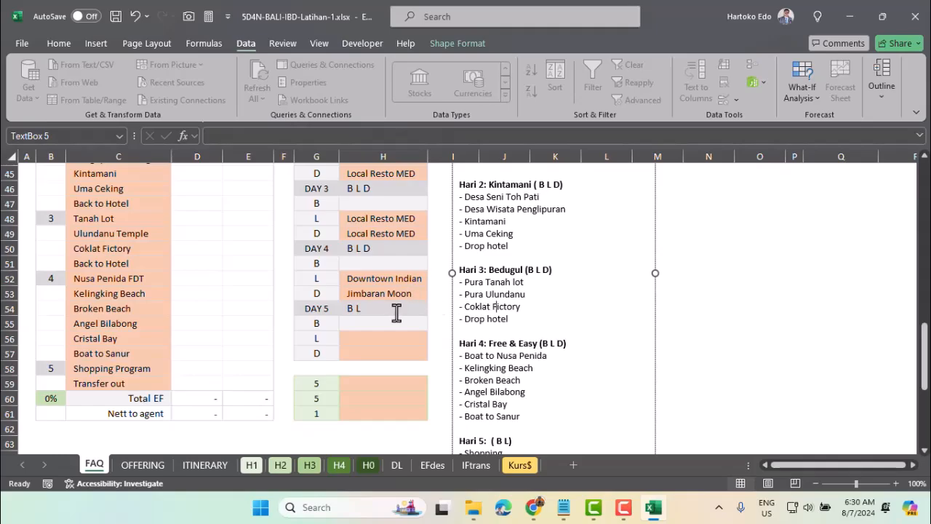
left_click(389, 339)
left_click(433, 340)
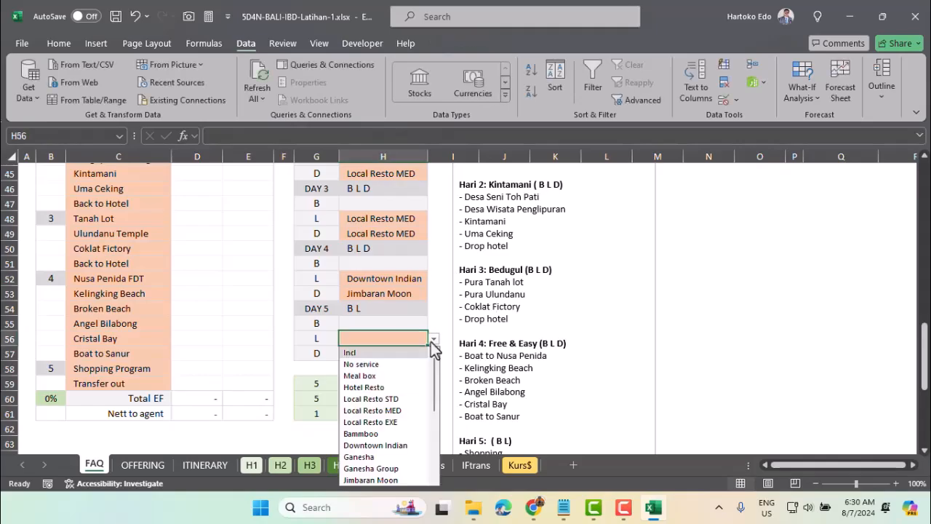
left_click(393, 399)
key("Return")
- Choose Queens Kuta from the dropdown as the Day 5 dinner venue in cell H57
left_click(433, 354)
scroll(378, 320, "down", 3)
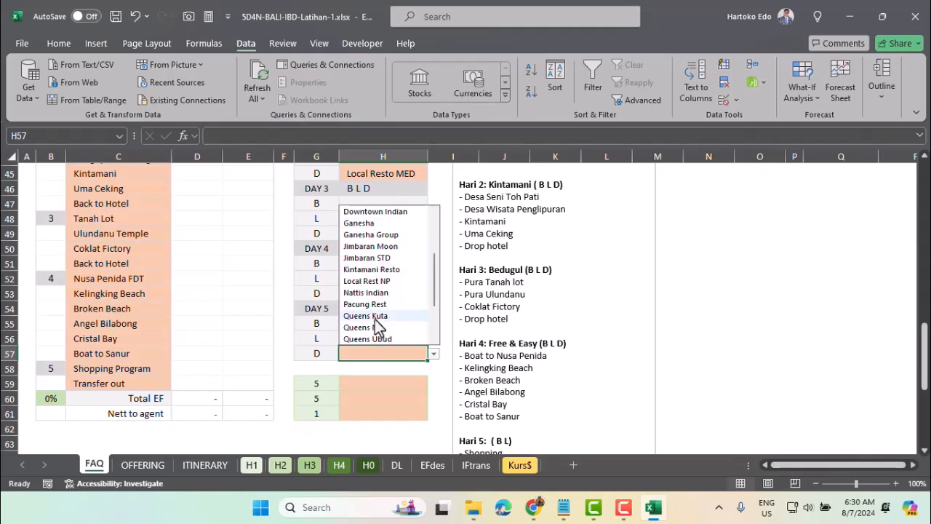
left_click(378, 325)
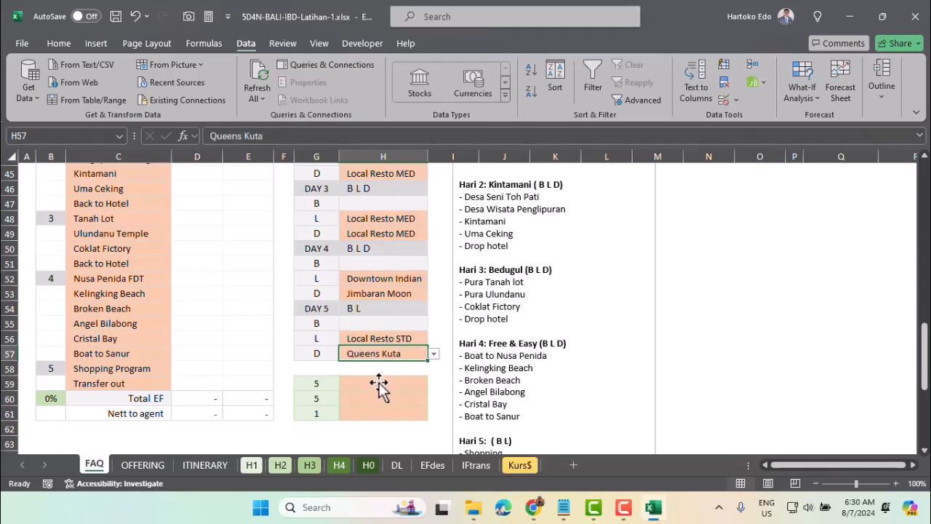
- Set the Day 5 dinner venue in cell H57 to No service
scroll(495, 368, "down", 3)
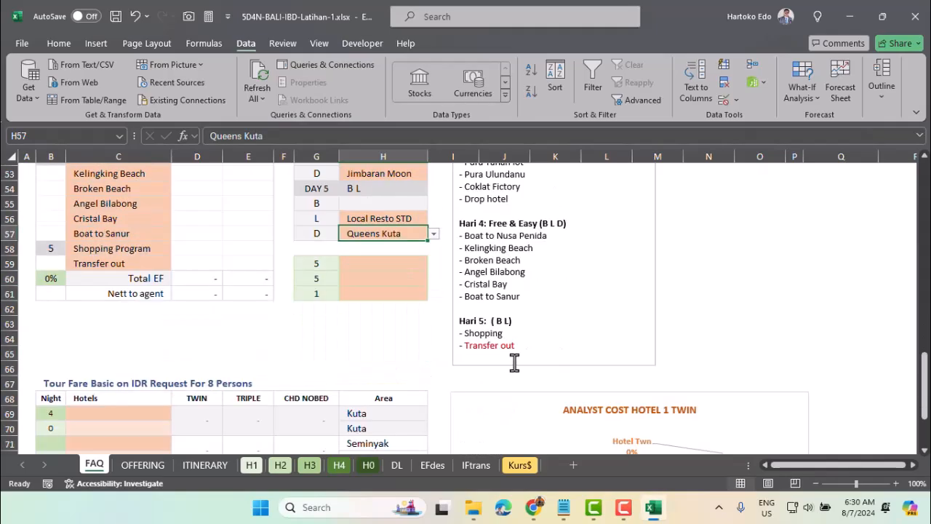
left_click(433, 234)
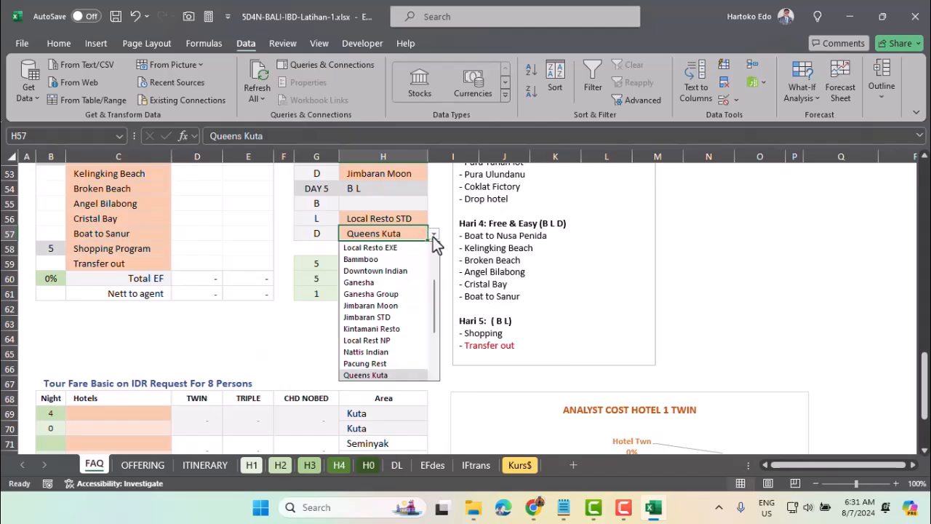
left_click_drag(434, 309, 434, 284)
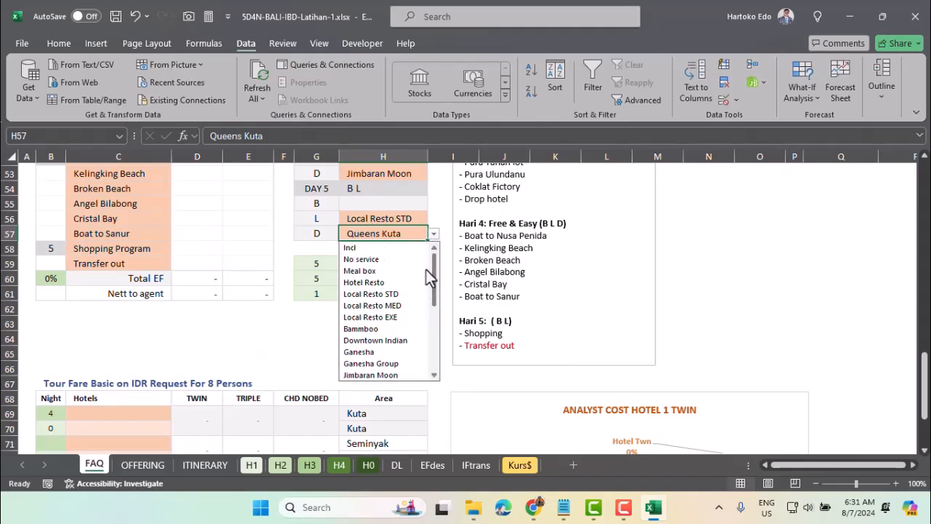
left_click(387, 259)
- Choose Snack box for the refreshment in H59, an option for the mineral water in H60 and Coca Cola in H61
left_click(381, 266)
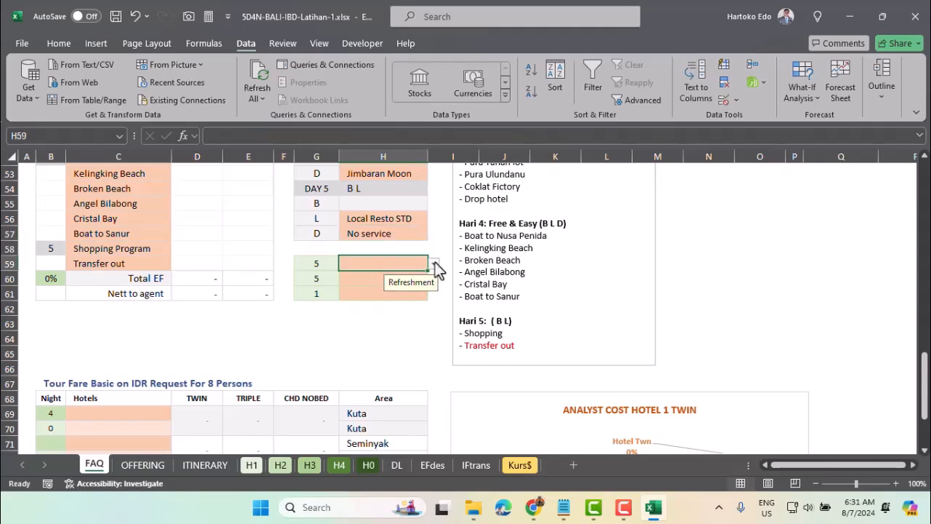
left_click(433, 264)
left_click(374, 287)
left_click(383, 279)
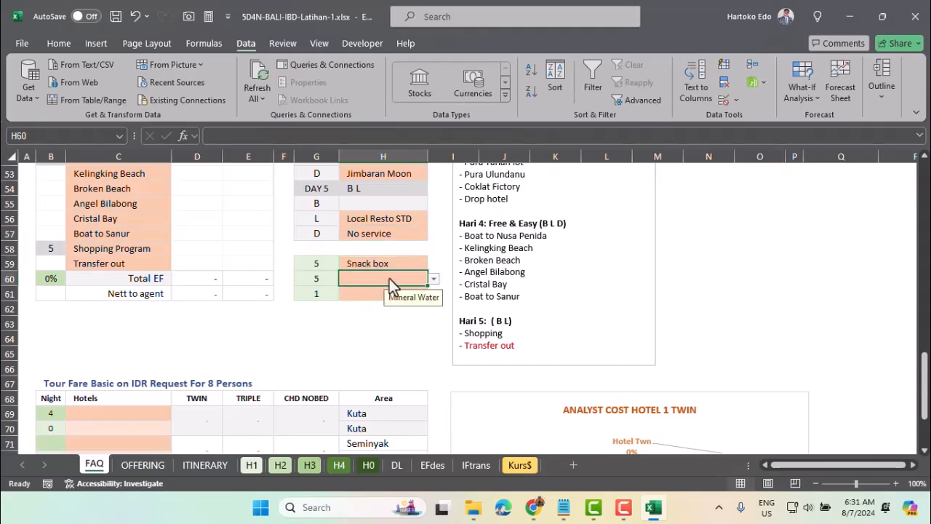
left_click(434, 287)
left_click(376, 318)
left_click(364, 292)
left_click(433, 293)
left_click(380, 331)
left_click(309, 280)
- For the Kuta hotels, choose Neo Kuta Jelantik 3* in C69 and All nites at same hotel in C70
scroll(270, 308, "down", 3)
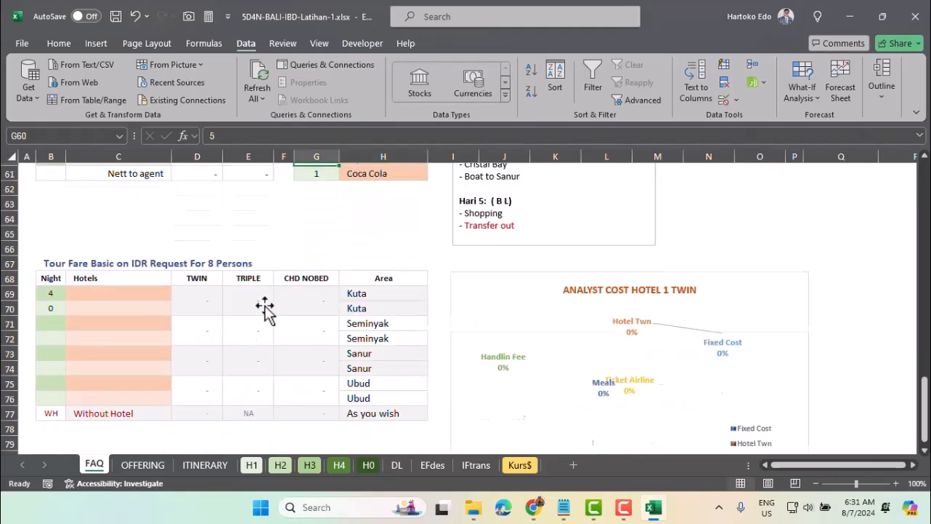
left_click(95, 294)
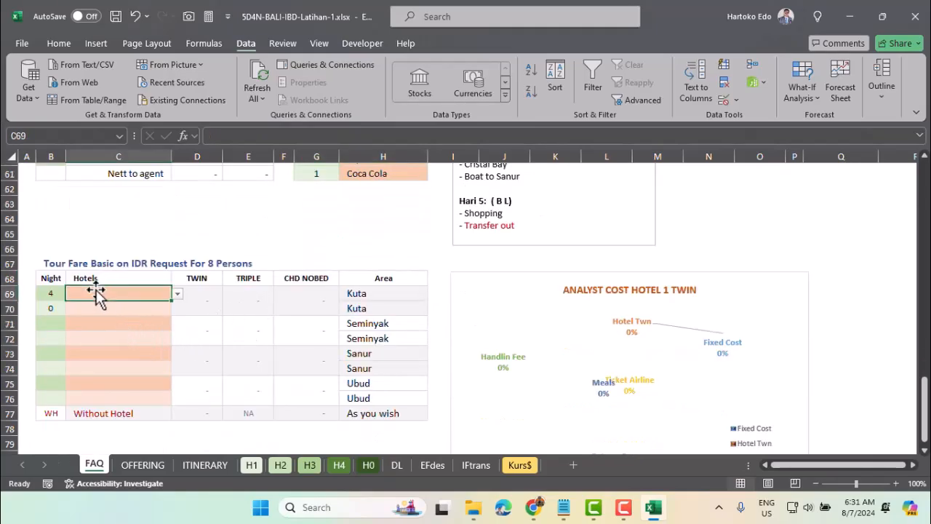
left_click(177, 294)
left_click(123, 331)
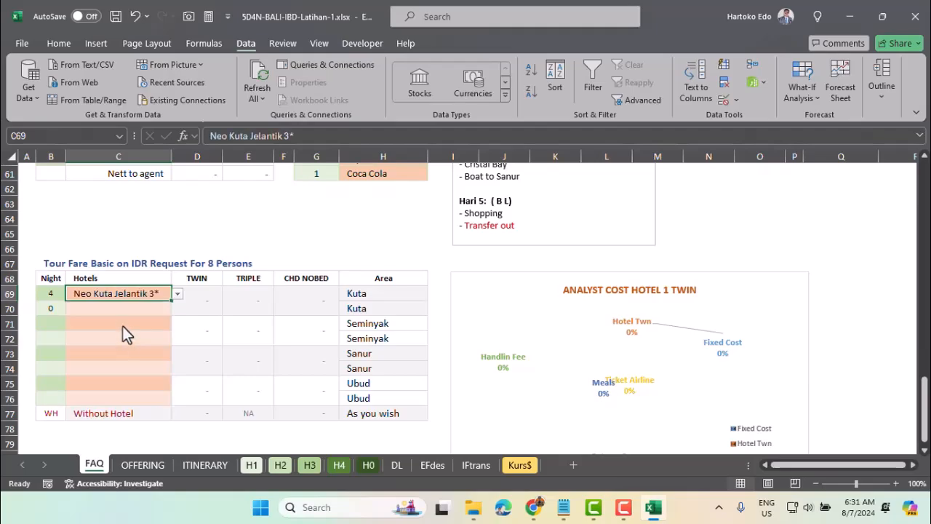
left_click(118, 309)
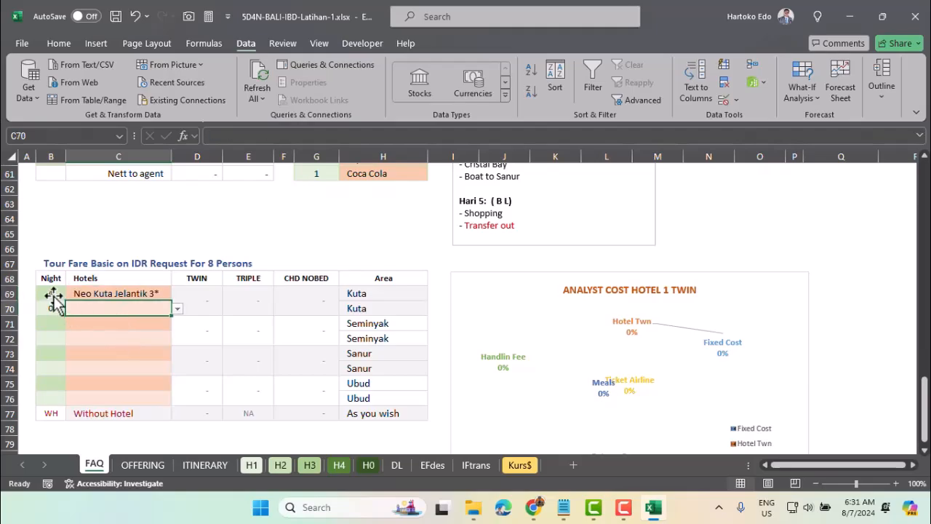
left_click(50, 294)
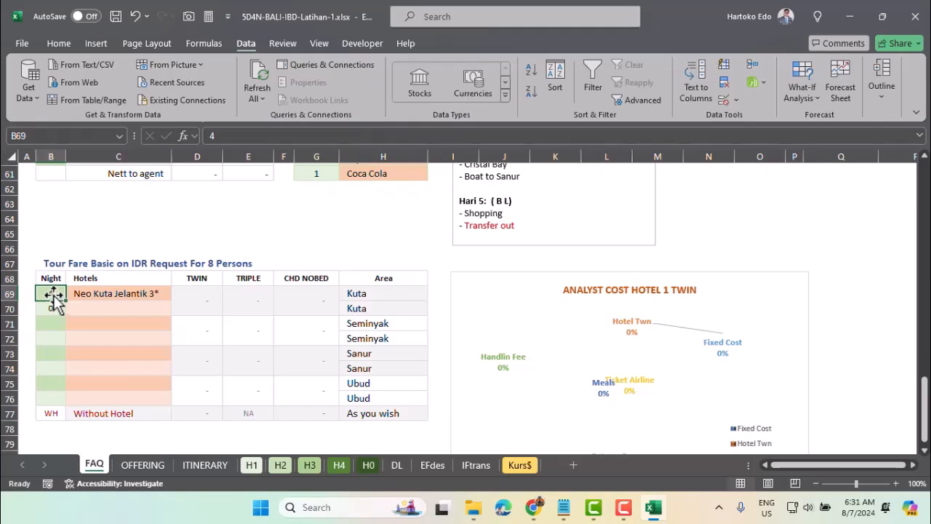
left_click(51, 309)
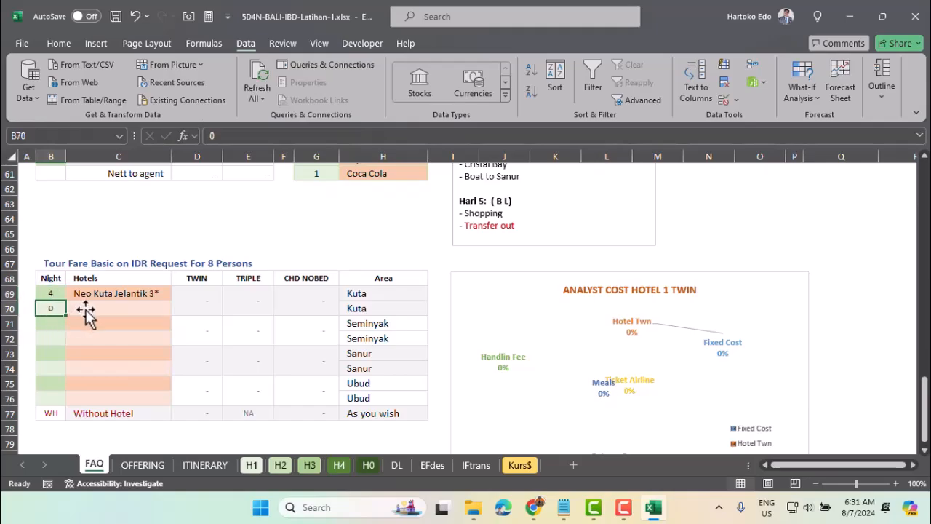
left_click(85, 309)
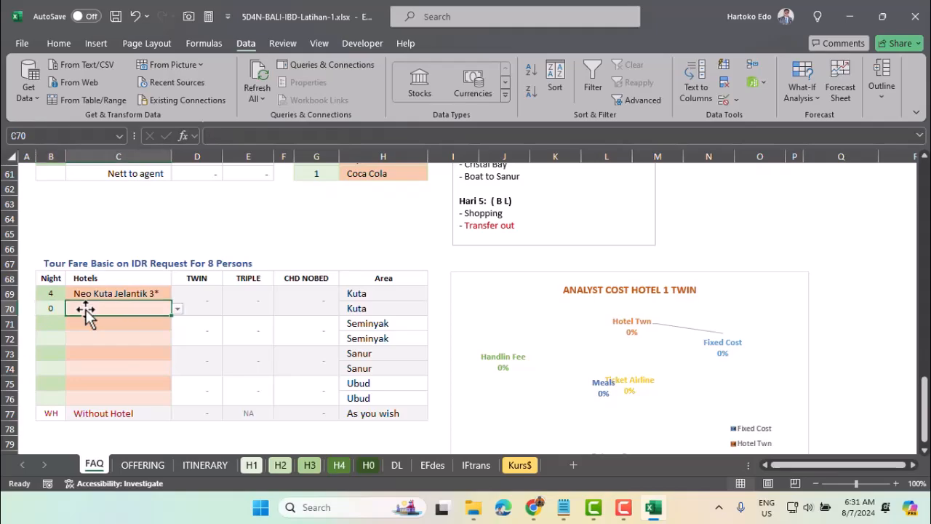
left_click(177, 310)
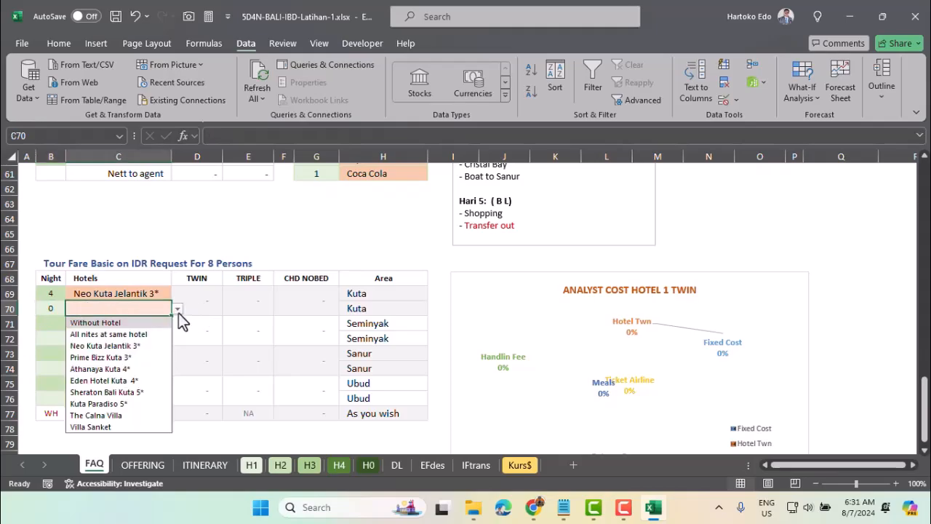
left_click(116, 335)
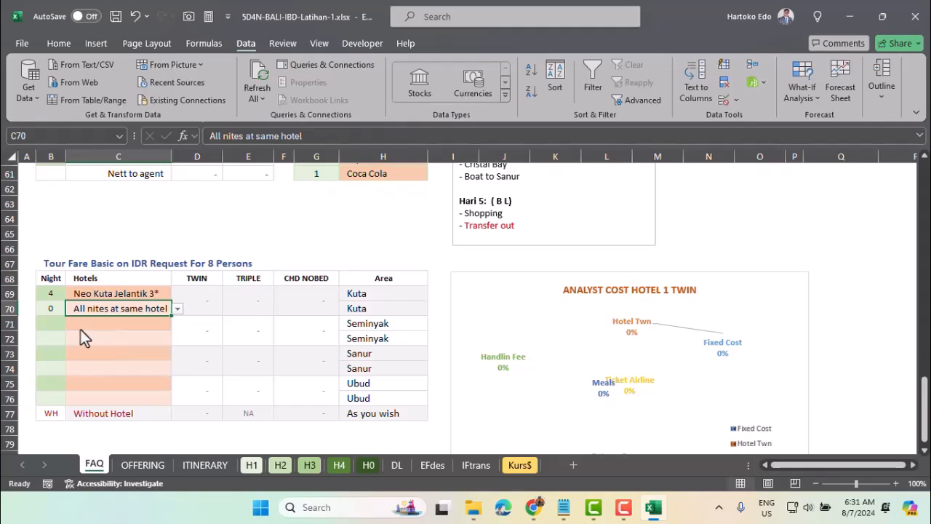
- For the Seminyak hotels, choose The Alea 3* in C71 and All nites at same hotel in C72
left_click(93, 331)
left_click(177, 324)
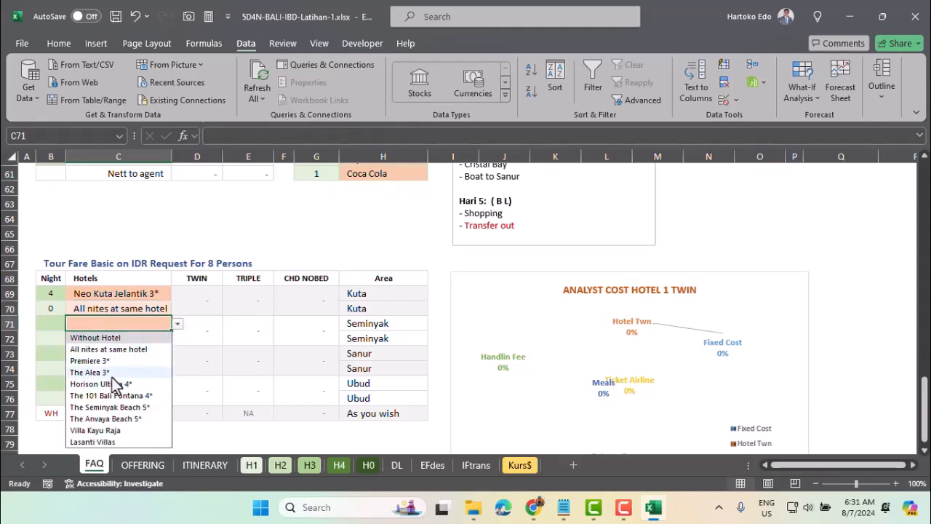
left_click(141, 372)
left_click(146, 341)
left_click(177, 339)
left_click(127, 363)
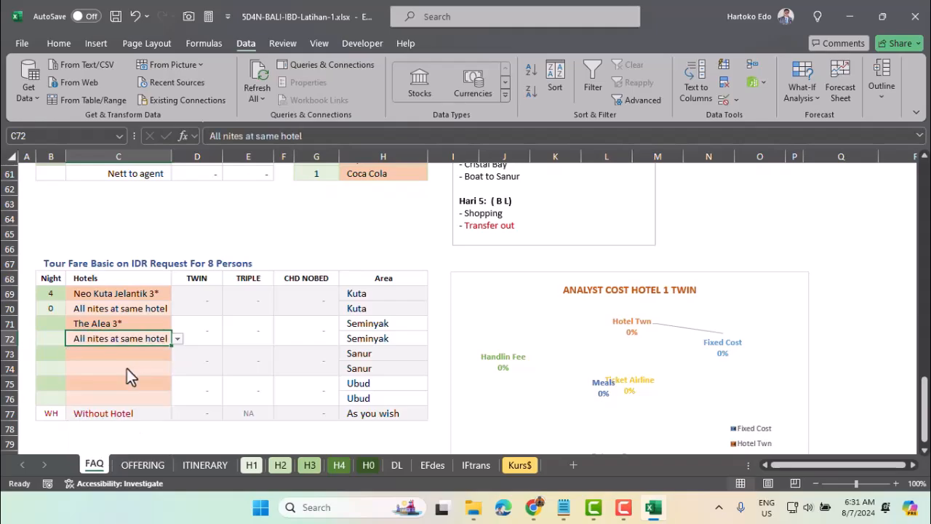
- For the Sanur hotels, choose The 101 Bali Oasis 4* in C73 and All nites at same hotel in C74
left_click(164, 356)
left_click(178, 354)
left_click(119, 430)
left_click(171, 373)
left_click(176, 370)
left_click(119, 259)
- For the Ubud hotels, choose Bakung Ubud 3* in C75 and All nites at same hotel in C76
left_click(173, 384)
left_click(177, 384)
left_click(109, 291)
left_click(124, 398)
left_click(177, 399)
left_click(116, 292)
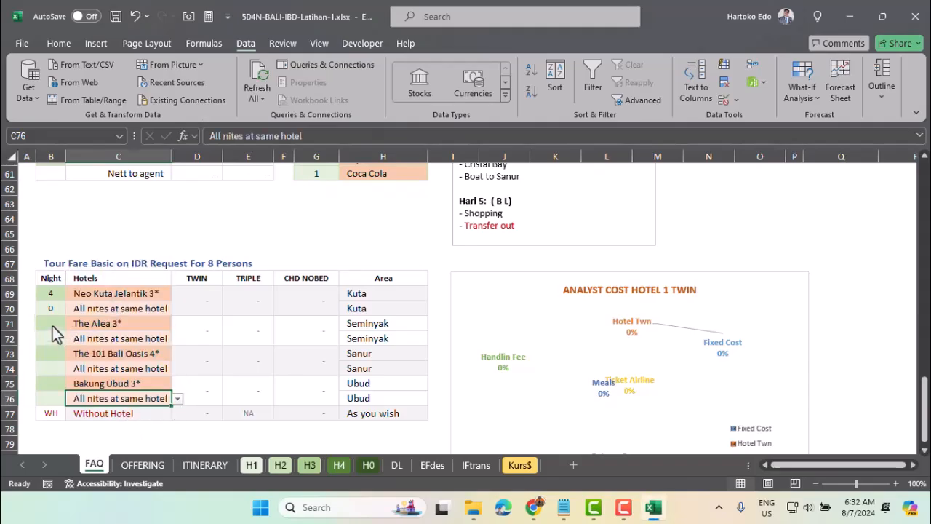
- Fill the empty Night cells B71:B76 with a light grey theme colour
left_click(54, 329)
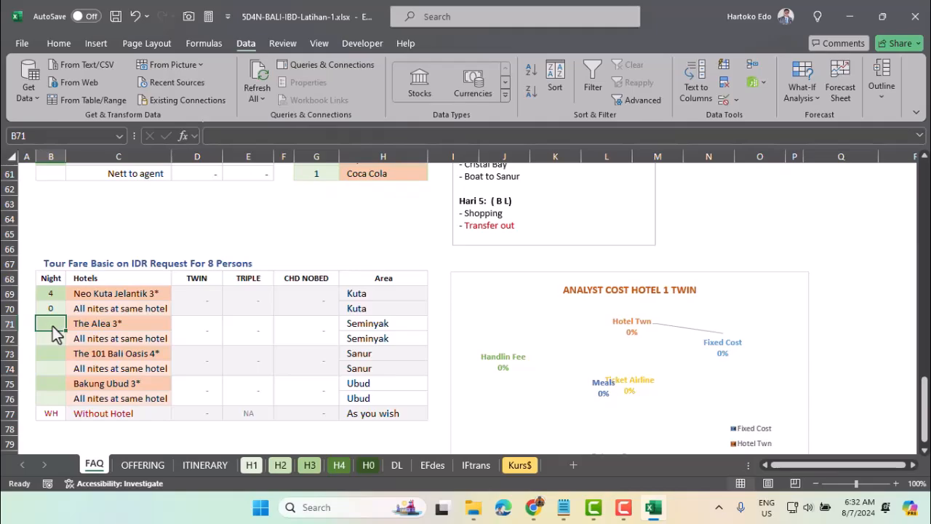
left_click(51, 398, "shift")
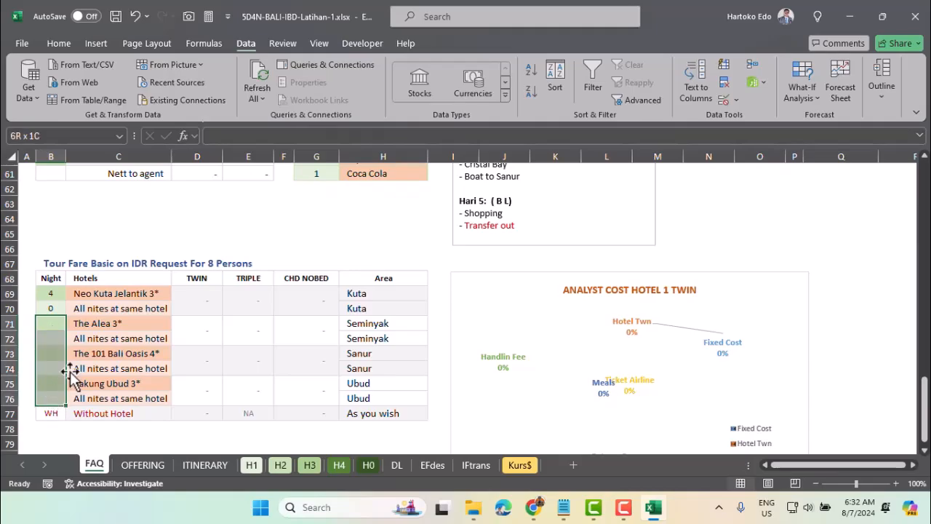
left_click(59, 45)
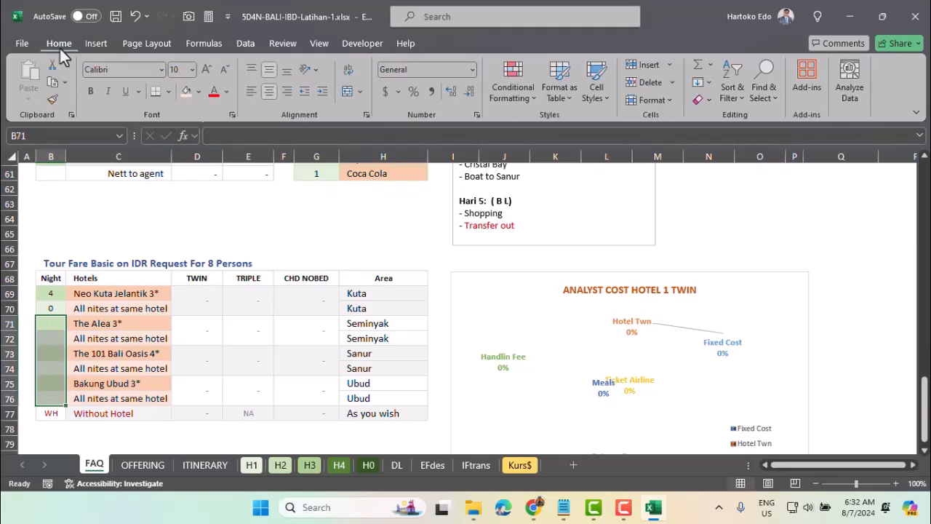
left_click(199, 92)
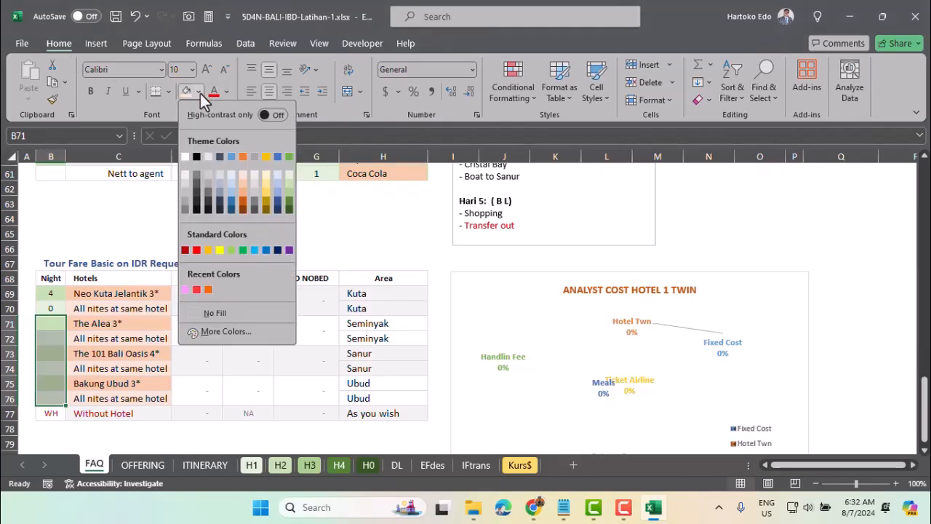
left_click(185, 183)
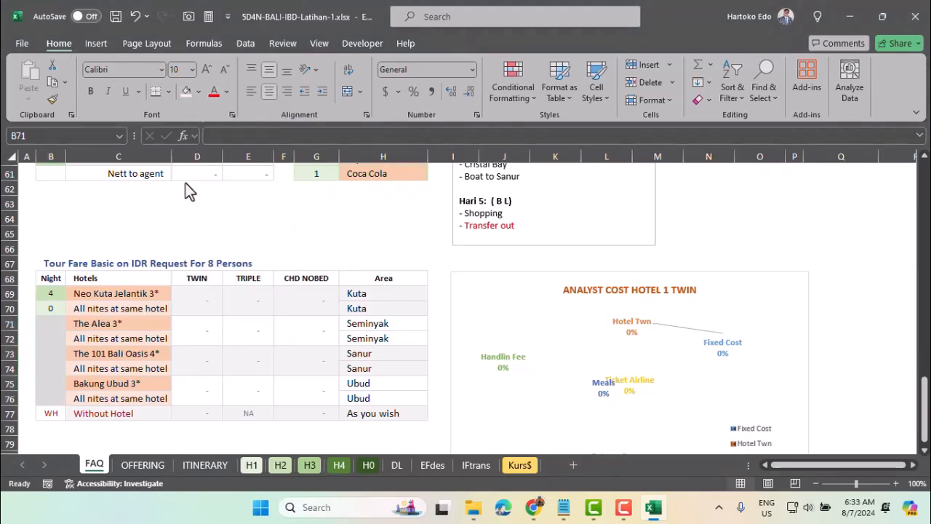
- Link the Seminyak night counts to the Kuta ones by entering =B69 in B71 and =B70 in B72
left_click(51, 323)
type("=")
left_click(51, 293)
key("Return")
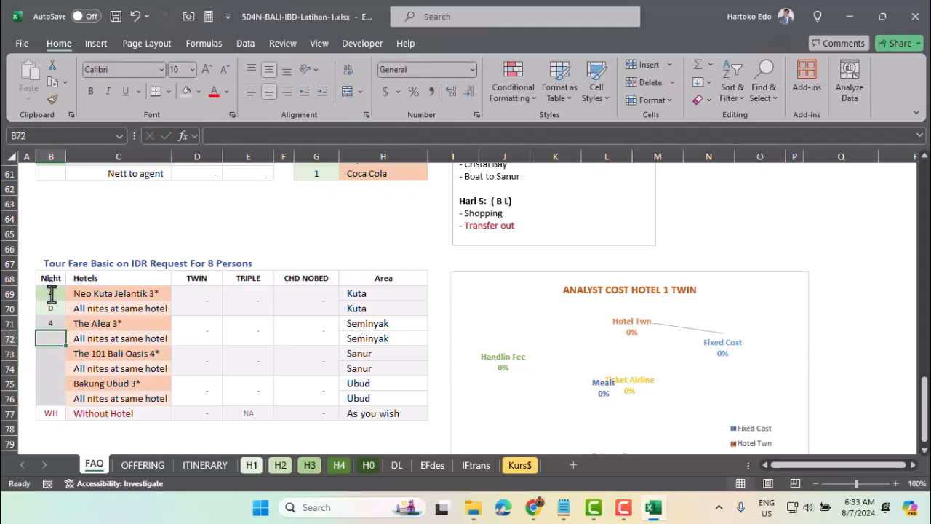
type("=")
left_click(51, 308)
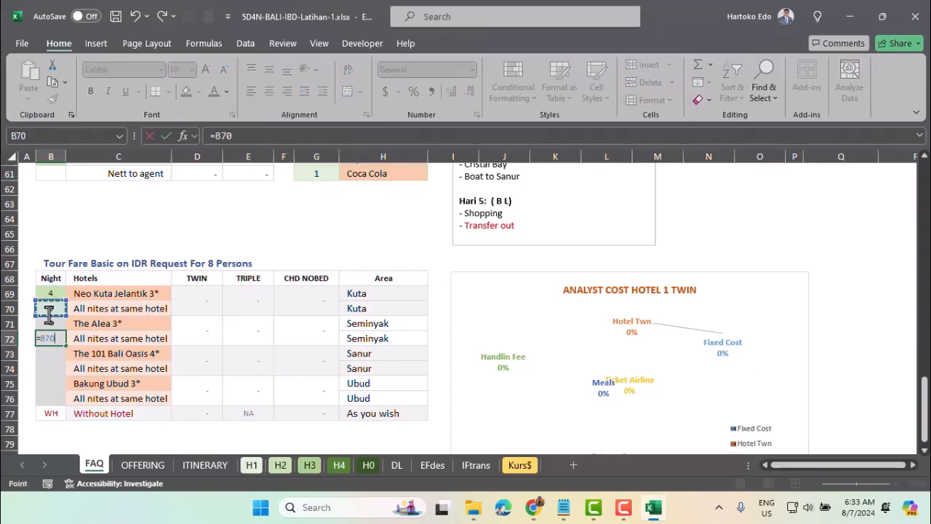
key("Return")
- Copy the linked night counts in B71:B72 to the Sanur rows B73:B74 and from there to the Ubud rows B75:B76
left_click_drag(51, 324, 54, 339)
key("ctrl+c")
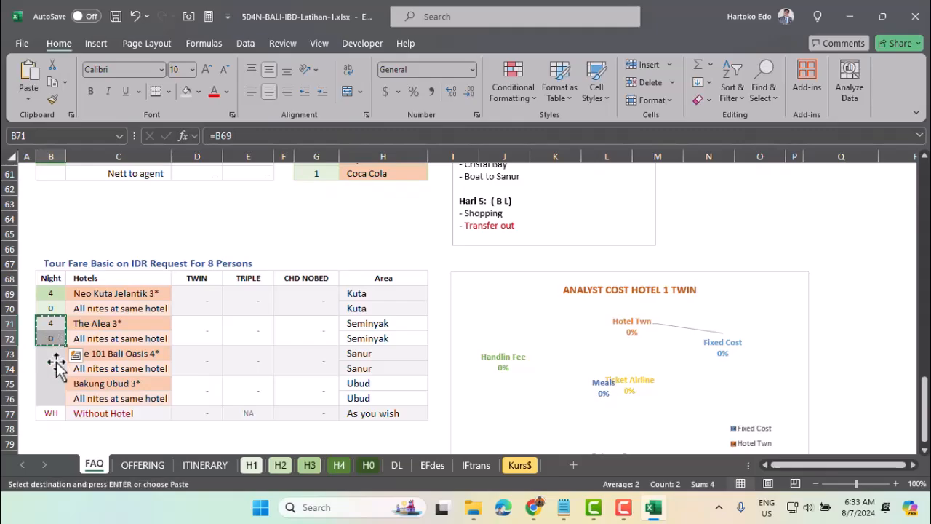
left_click(52, 354)
key("Return")
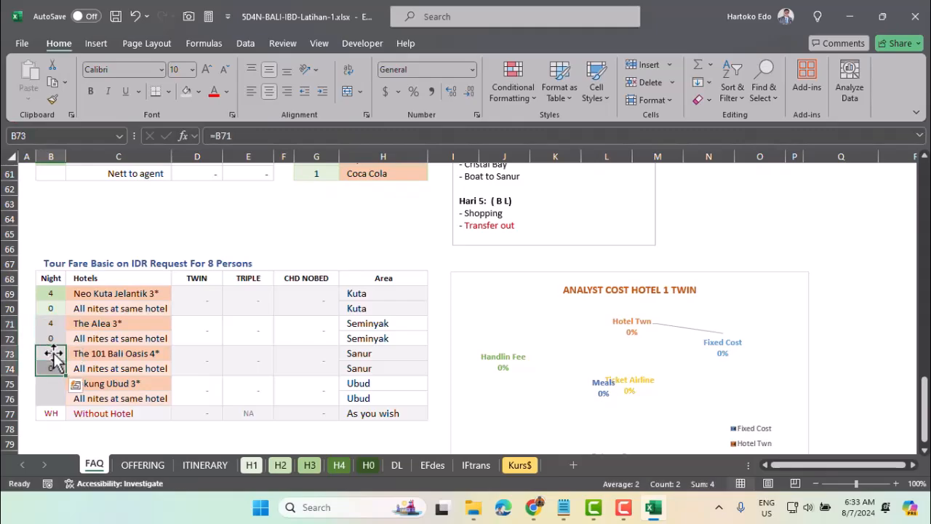
key("ctrl+c")
left_click(52, 383)
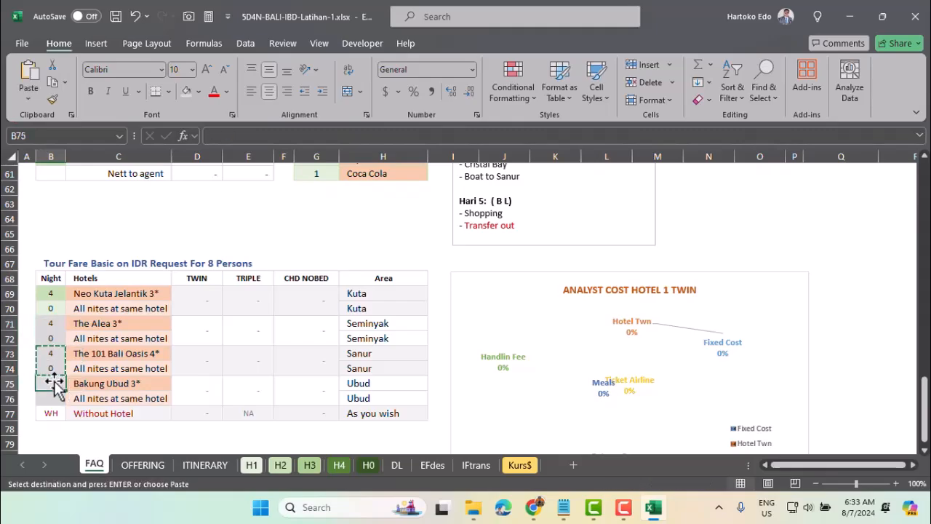
key("Return")
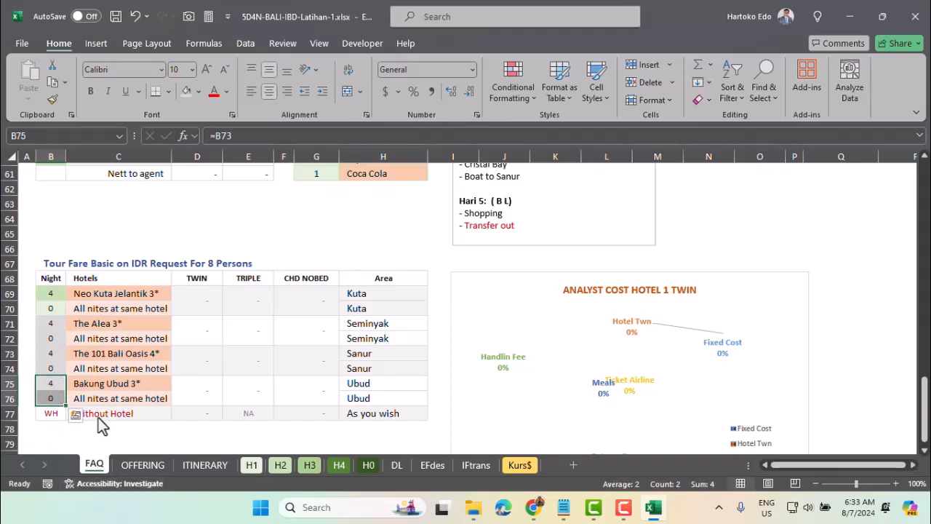
- Examine the Without Hotel row and the TWIN and CHD NOBED columns of the tour fare table
left_click(98, 417)
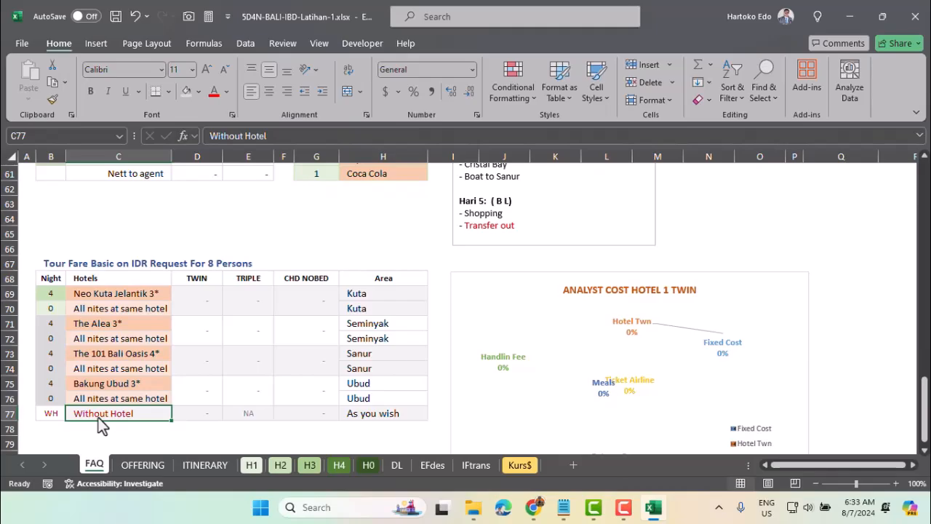
left_click(203, 283)
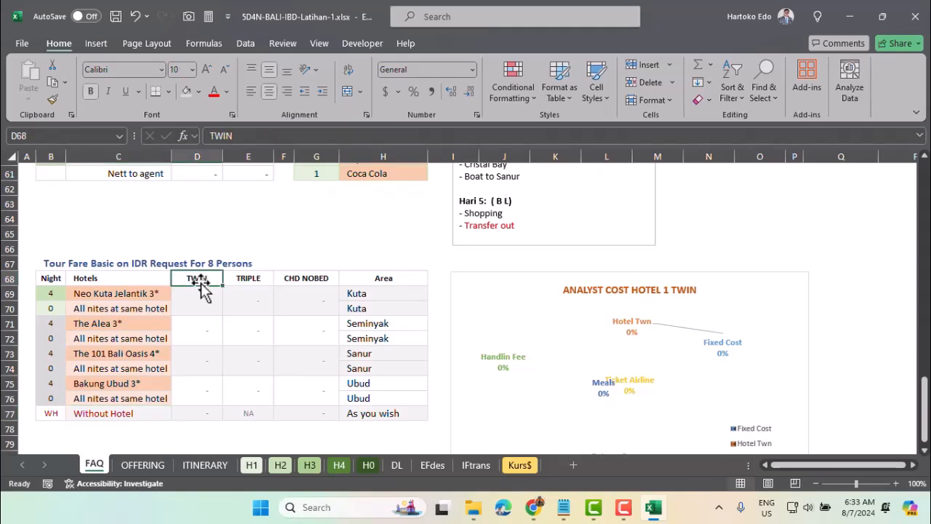
left_click(309, 288)
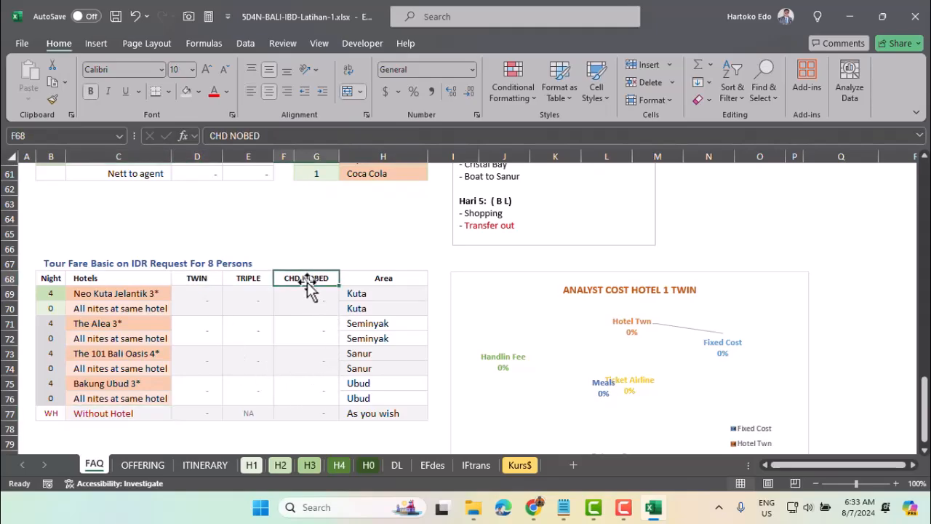
scroll(309, 287, "up", 2)
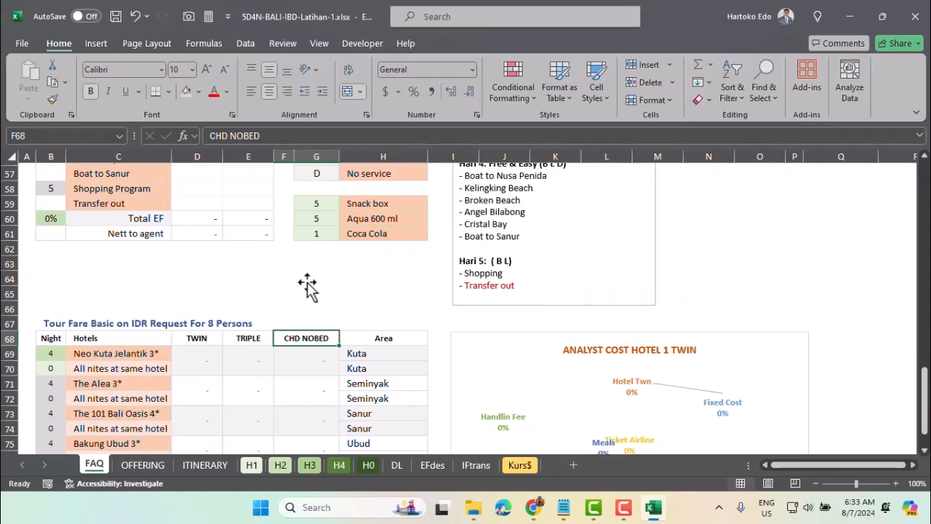
scroll(308, 287, "up", 9)
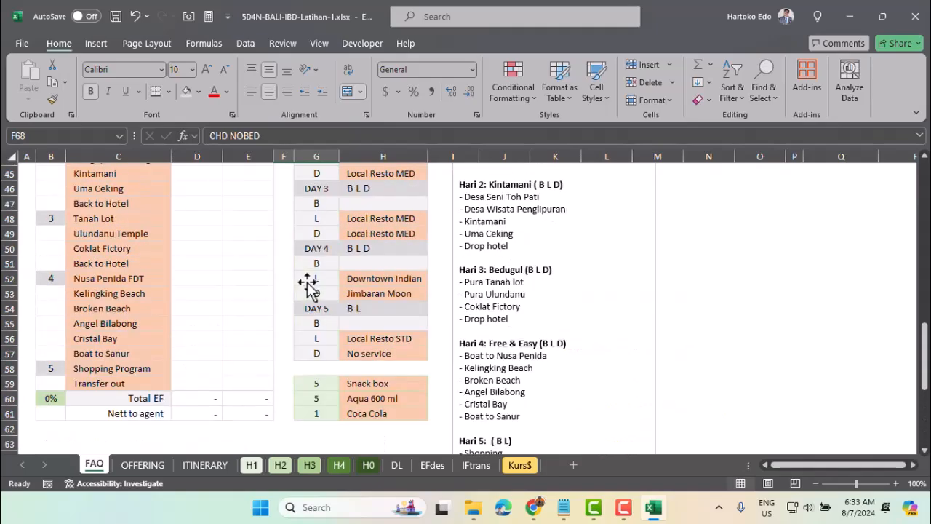
scroll(309, 287, "up", 9)
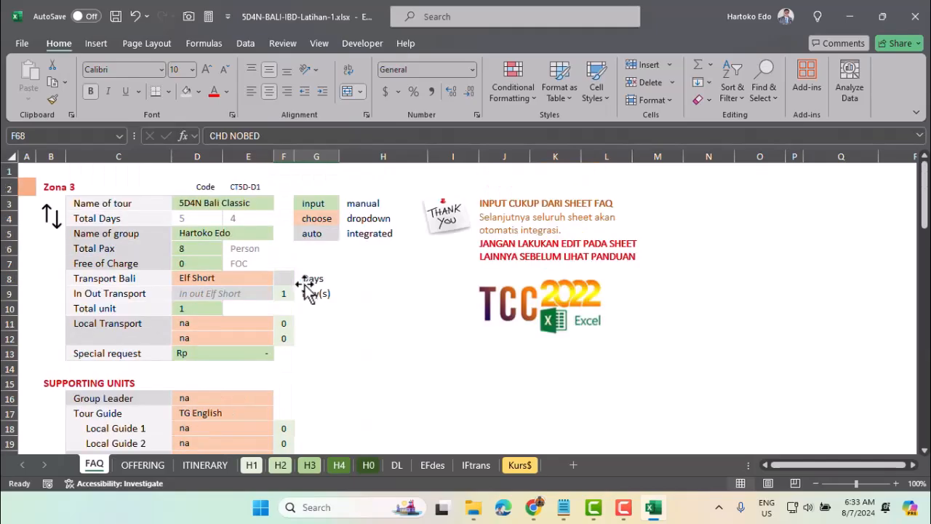
- Review the dropdown cells for transport and supporting units against the choose colour in the FAQ sheet's legend
left_click(326, 220)
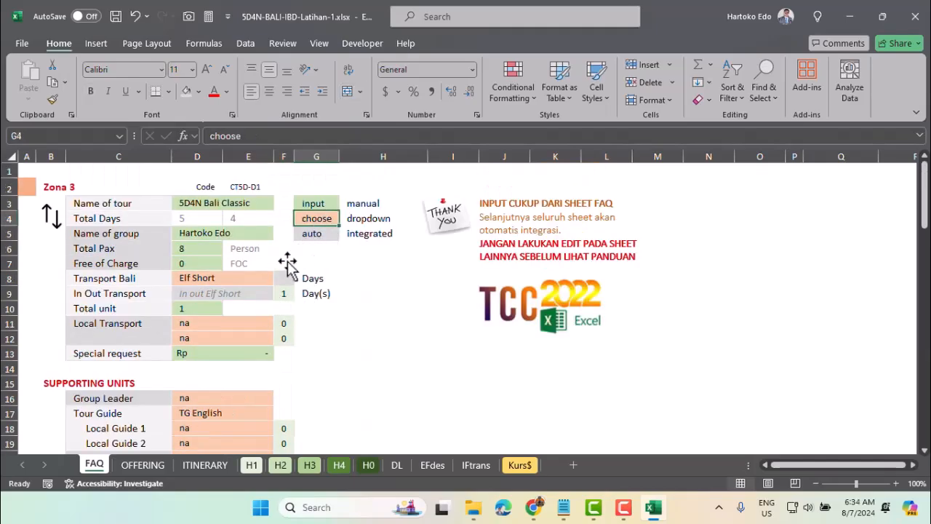
left_click(237, 280)
left_click(243, 339)
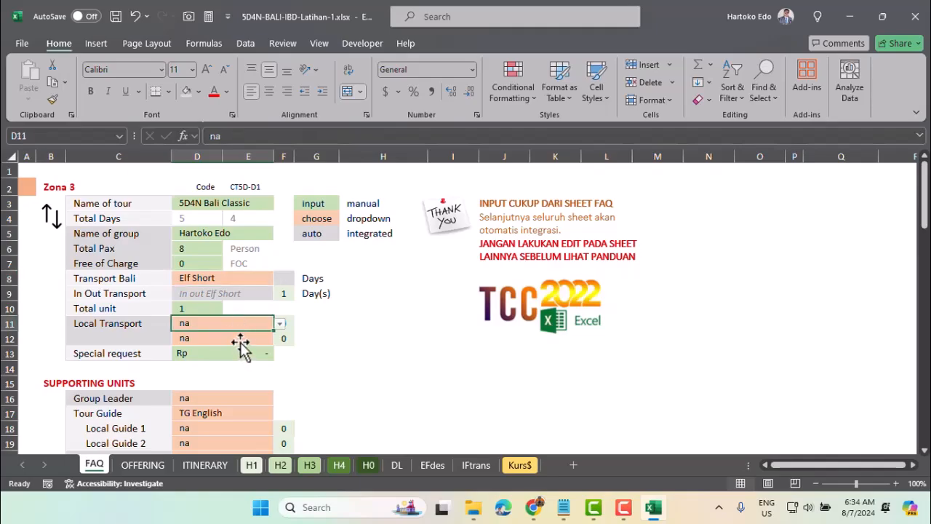
scroll(243, 342, "down", 1)
left_click(243, 340)
key("Down")
key("Down")
key("Down")
key("Down")
key("Down")
key("Down")
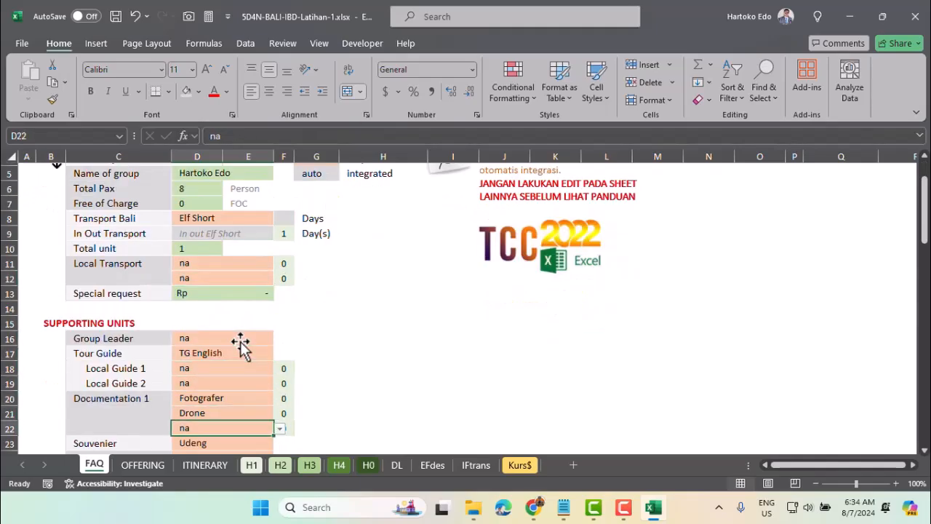
scroll(241, 345, "down", 1)
key("Down")
key("Down")
key("Down")
key("Down")
scroll(242, 345, "down", 2)
key("Down")
key("Down")
key("Down")
key("Down")
scroll(182, 305, "down", 5)
- Review the destination dropdown cells in column C day by day, from the arrival service to the transfer out
left_click(121, 251)
key("Down")
key("Down")
key("Down")
key("Down")
key("Down")
key("Down")
key("Down")
key("Down")
key("Down")
key("Down")
key("Down")
key("Down")
key("Down")
scroll(121, 254, "down", 1)
key("Down")
key("Down")
key("Down")
key("Down")
key("Down")
scroll(121, 258, "down", 3)
key("Down")
key("Down")
key("Down")
- Review the meals venue dropdowns in column H for each day and the hotel selections in the tour fare table
scroll(364, 249, "up", 4)
left_click(364, 249)
key("Down")
key("Down")
key("Down")
key("Down")
key("Down")
key("Down")
key("Down")
key("Down")
key("Down")
key("Down")
key("Down")
key("Down")
key("Down")
key("Down")
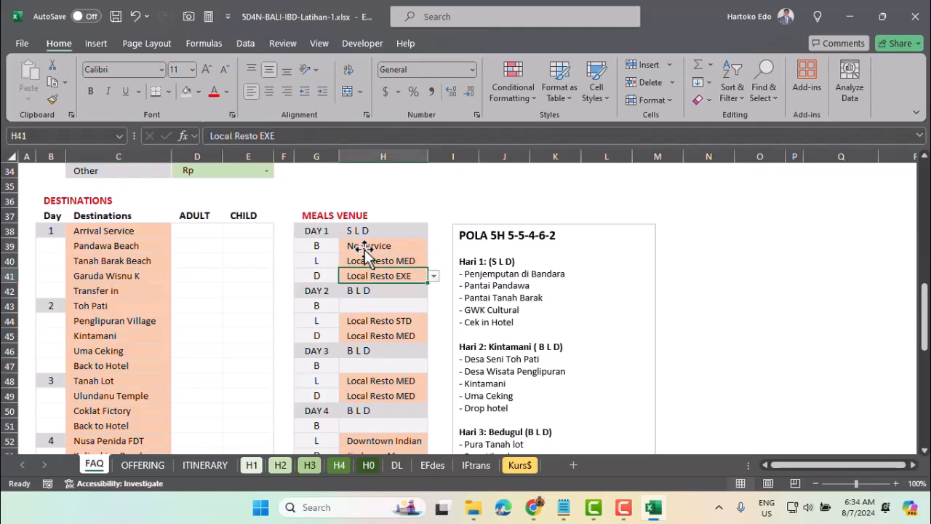
key("Down")
key("Down")
key("Down")
key("Down")
key("Down")
key("Down")
key("Down")
key("Down")
key("Down")
key("Down")
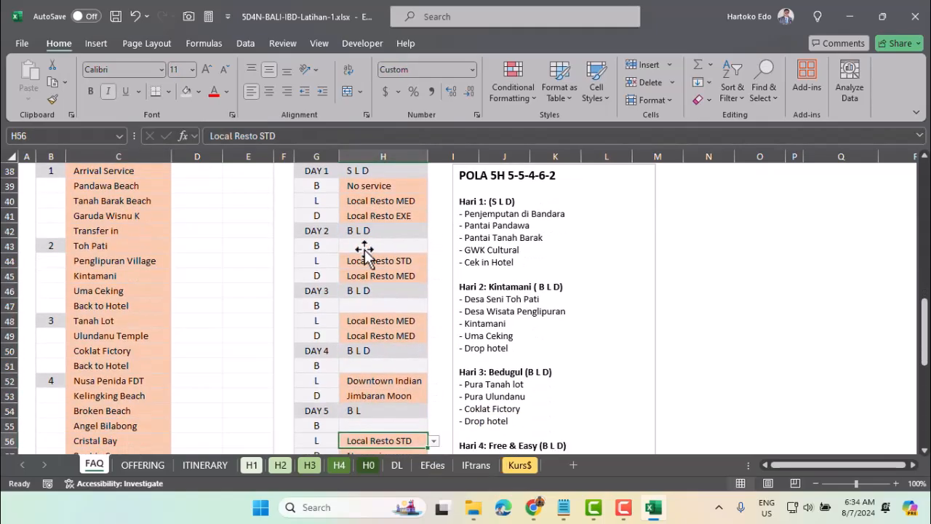
scroll(349, 312, "down", 5)
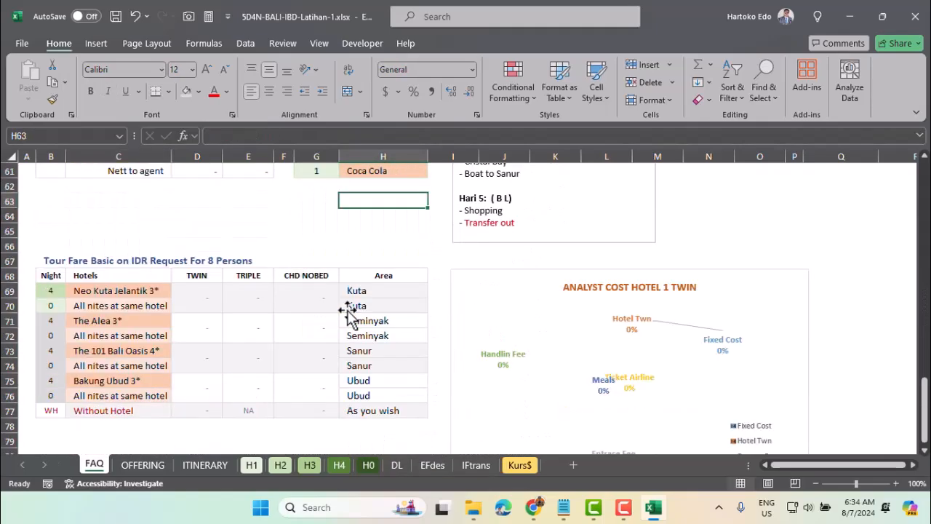
scroll(348, 313, "up", 20)
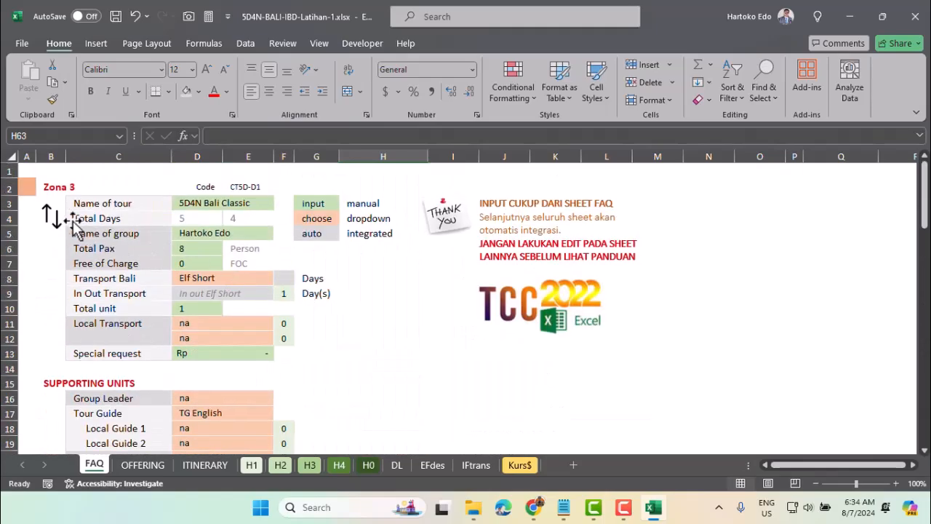
left_click(26, 189)
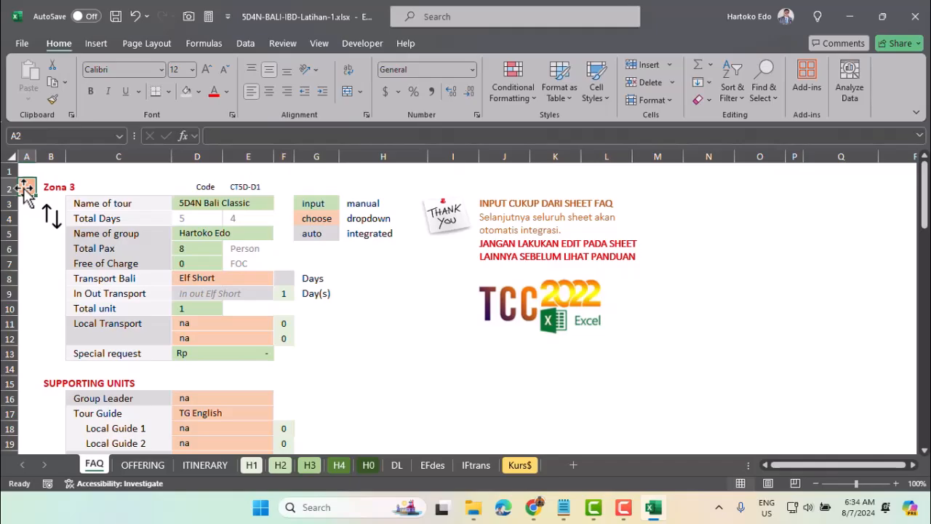
- On sheet H1, enter =E7*days_car as the Elf Short amount in F7, referencing the transport days cell F8 on the FAQ sheet
left_click(251, 466)
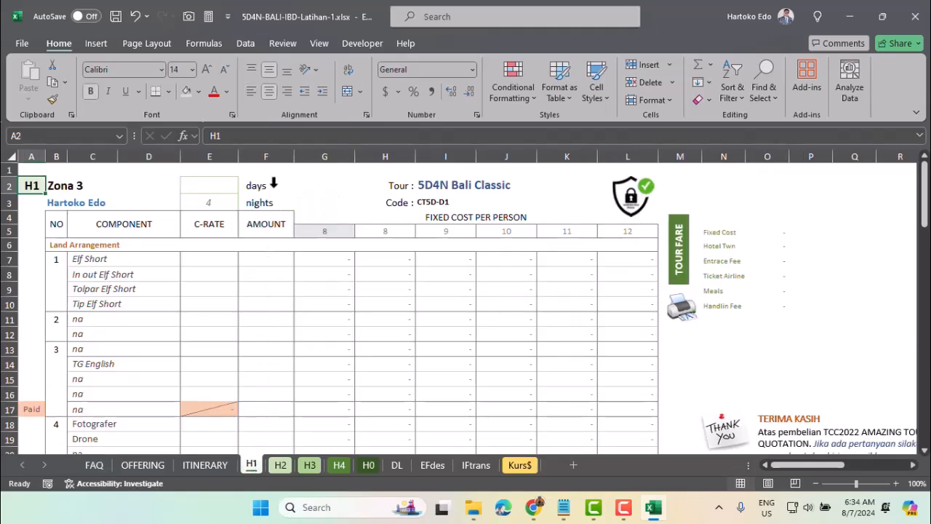
left_click(267, 153)
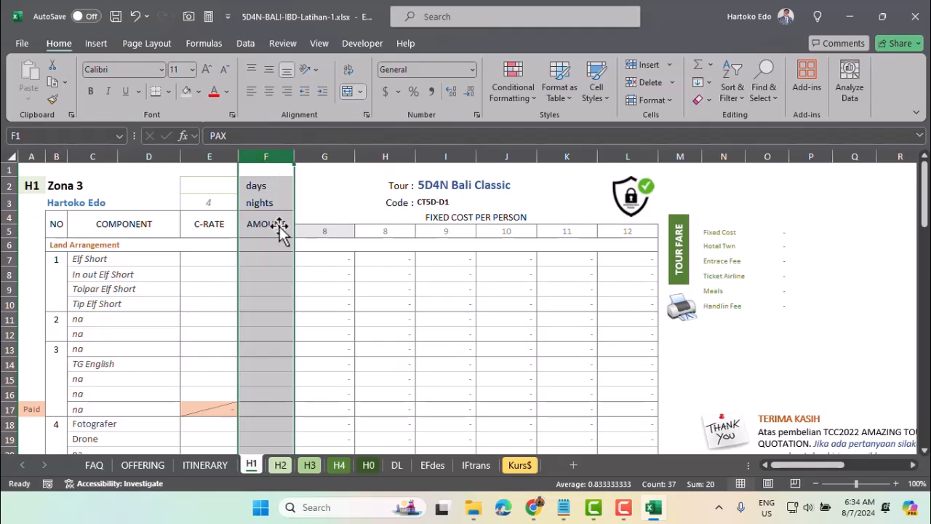
left_click(268, 262)
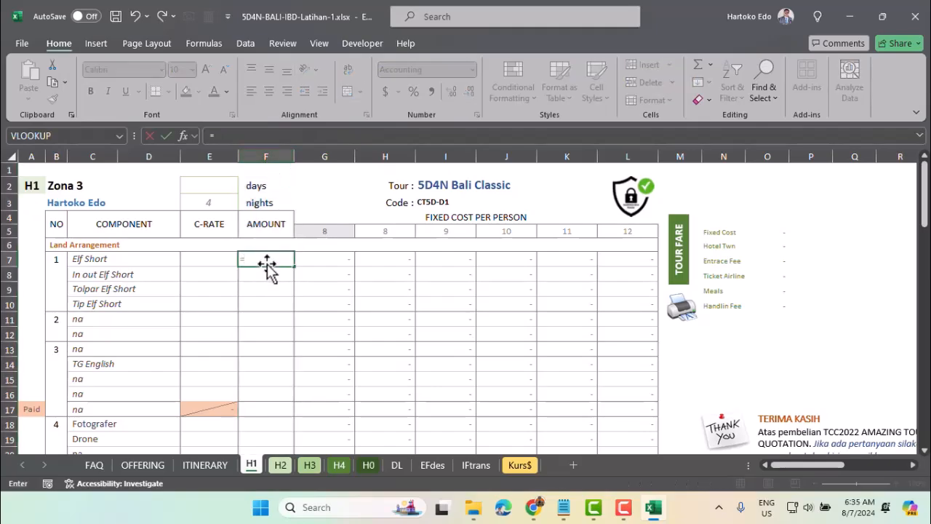
left_click(211, 262)
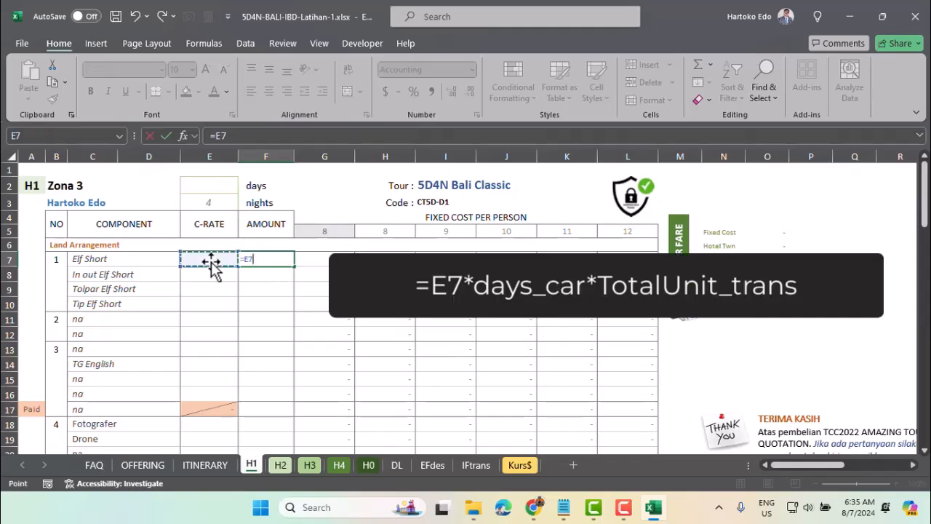
type("*")
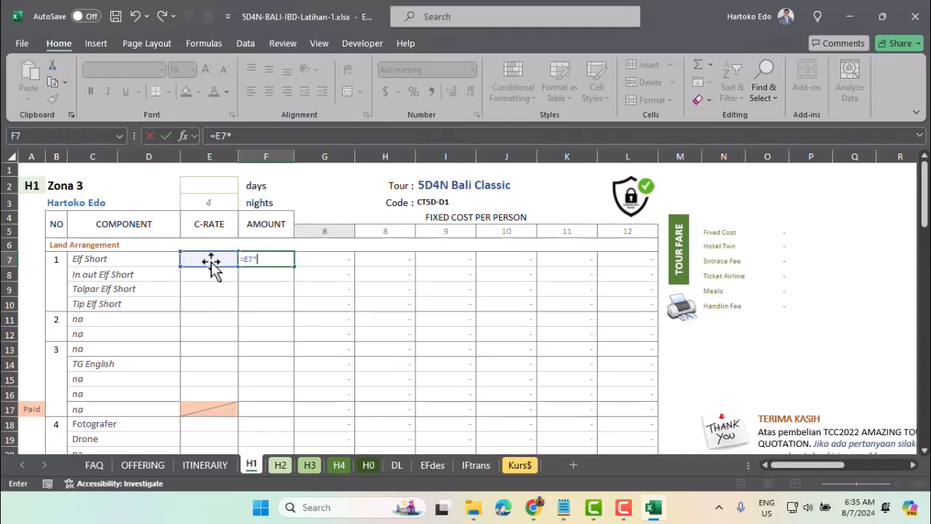
left_click(93, 467)
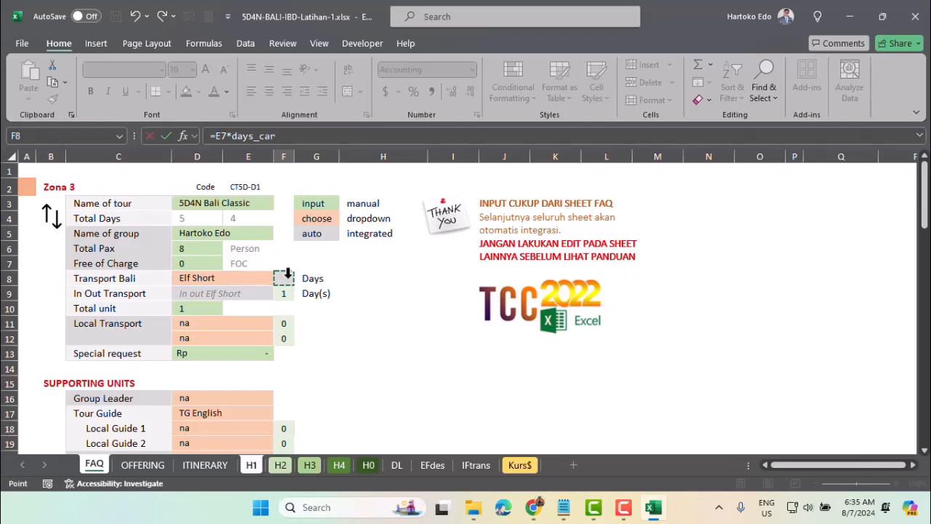
key("Escape")
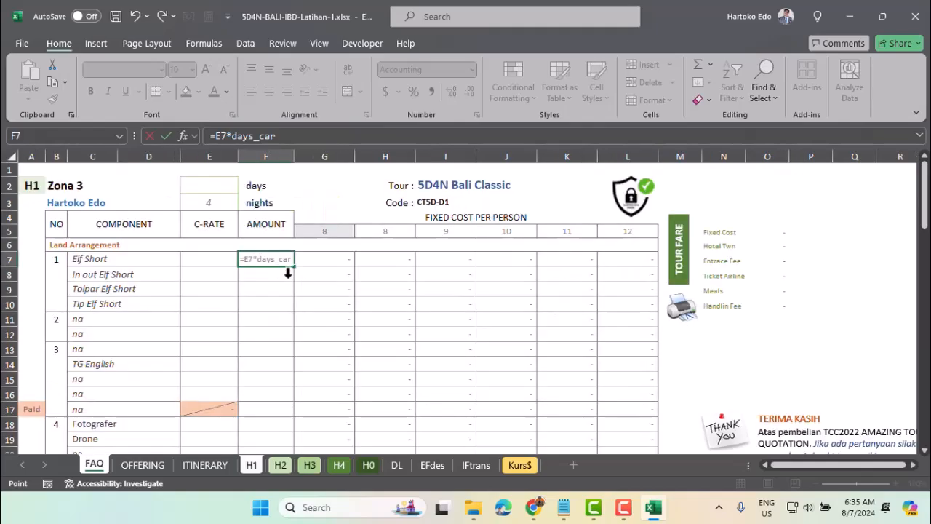
left_click(278, 259)
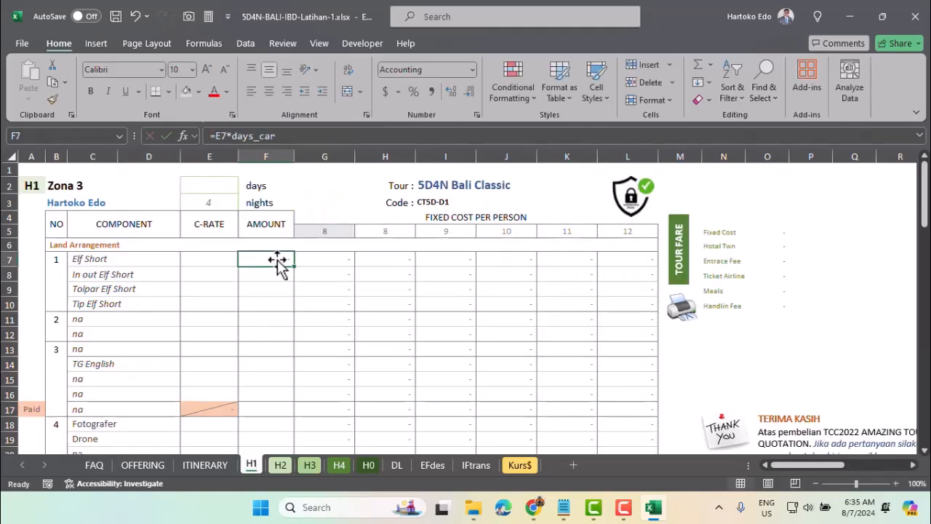
- On the FAQ sheet, calculate the Transport Bali days in F8 with =days-Totaltransinout
left_click(95, 465)
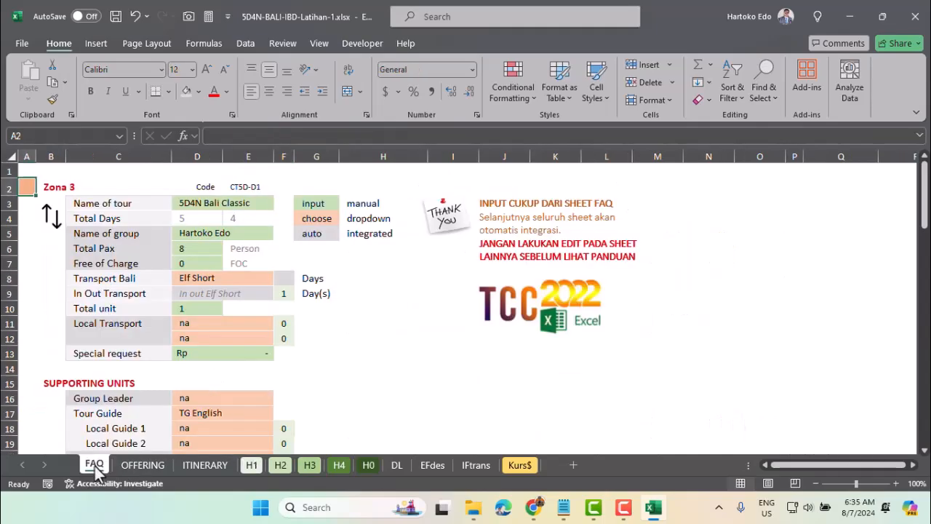
left_click(286, 282)
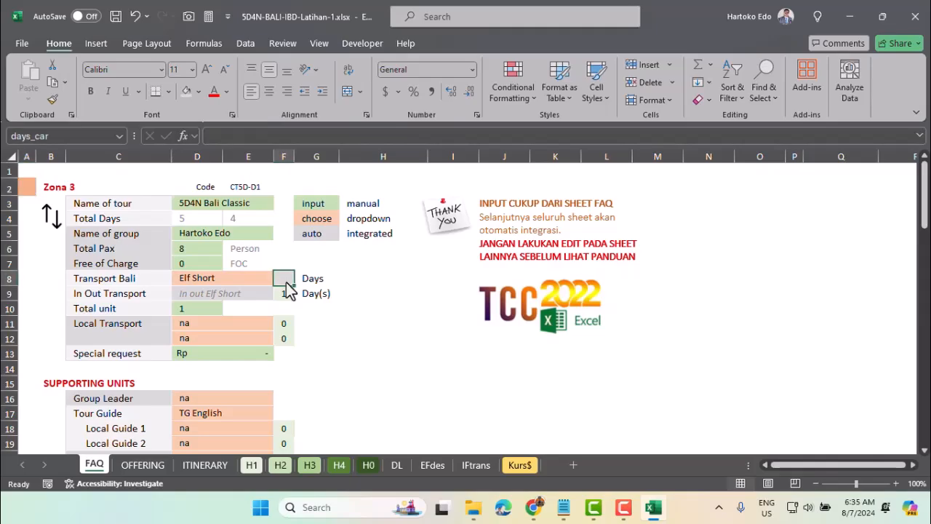
type("=")
left_click(190, 219)
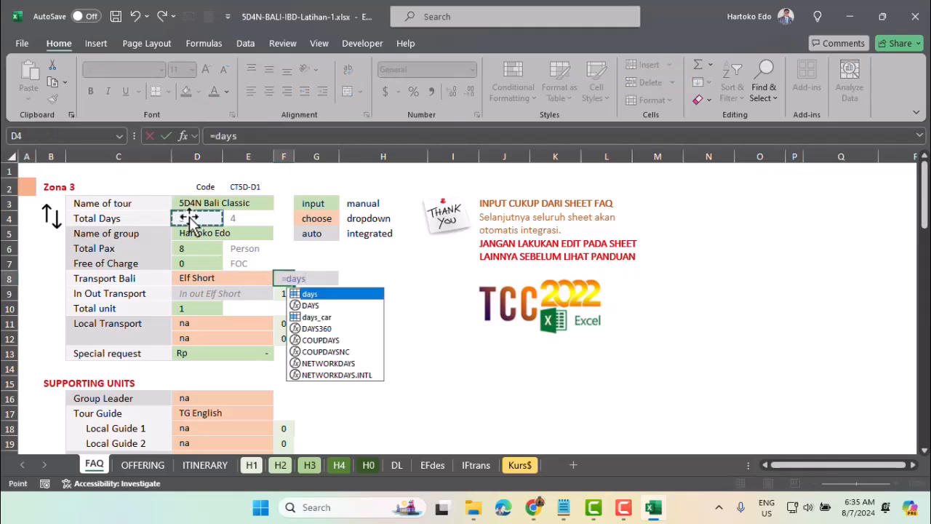
type("-")
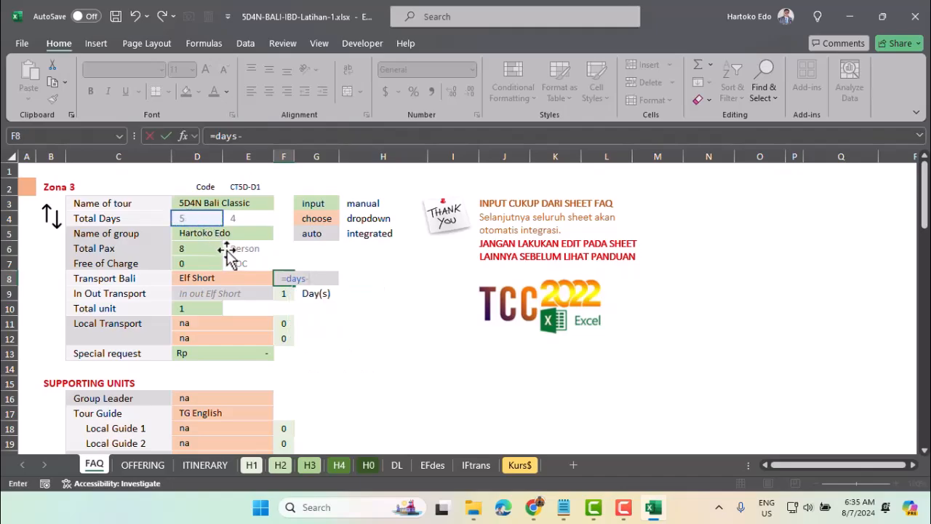
left_click(285, 295)
key("Return")
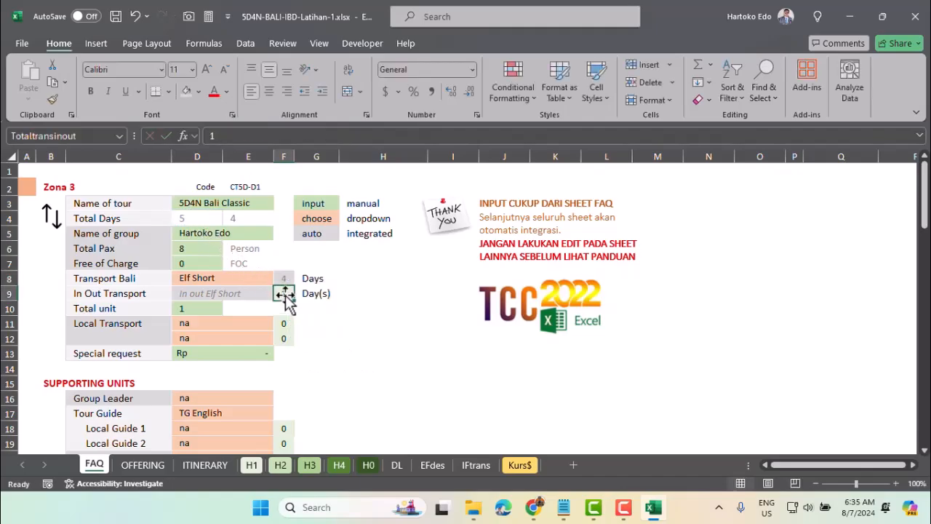
left_click(284, 279)
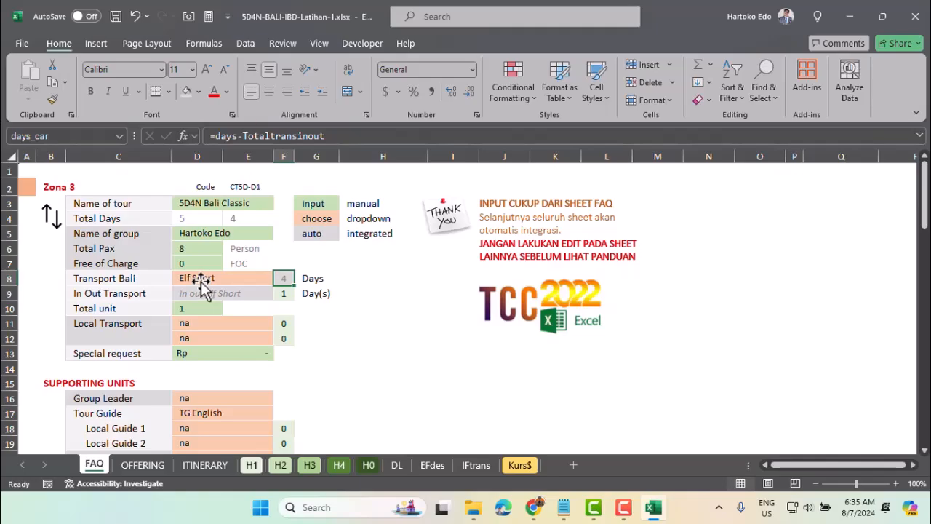
left_click(285, 294)
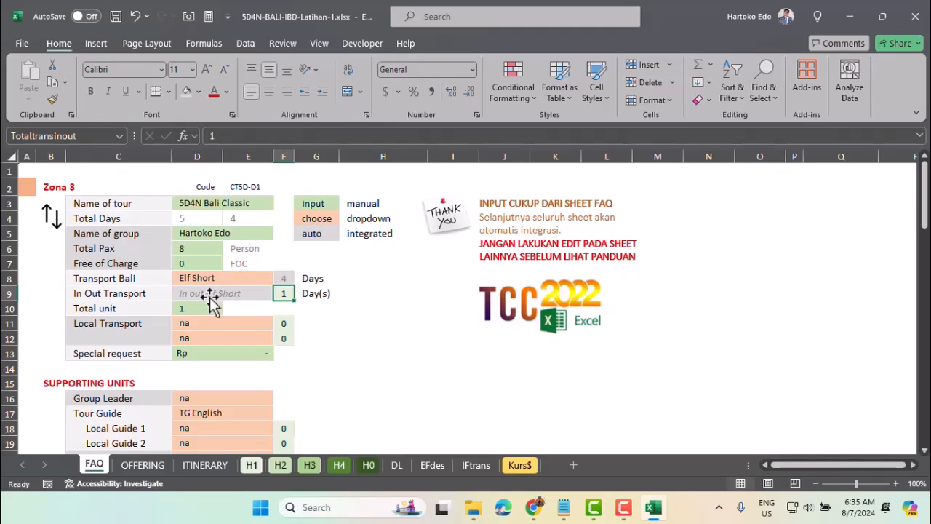
- On sheet H1, extend the Elf Short amount formula in F7 to =E7*days_car*TotalUnit_trans
left_click(251, 465)
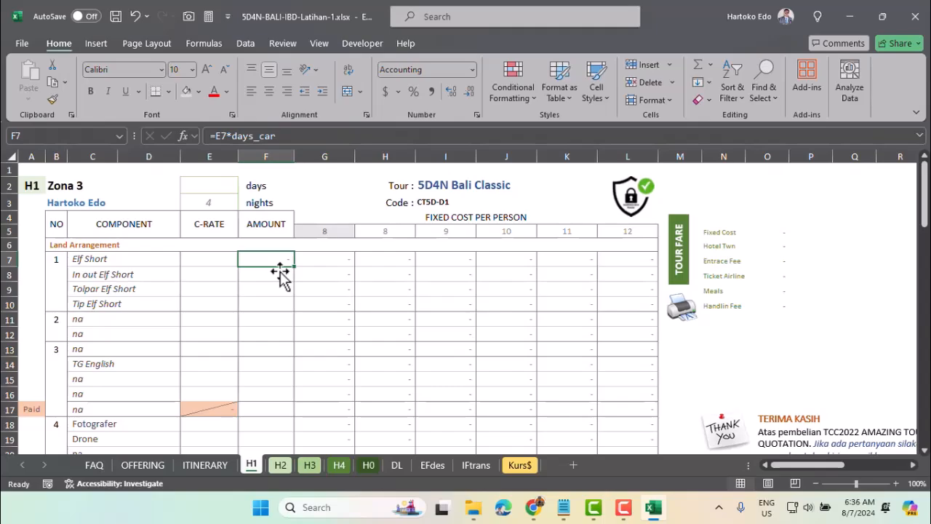
left_click(291, 138)
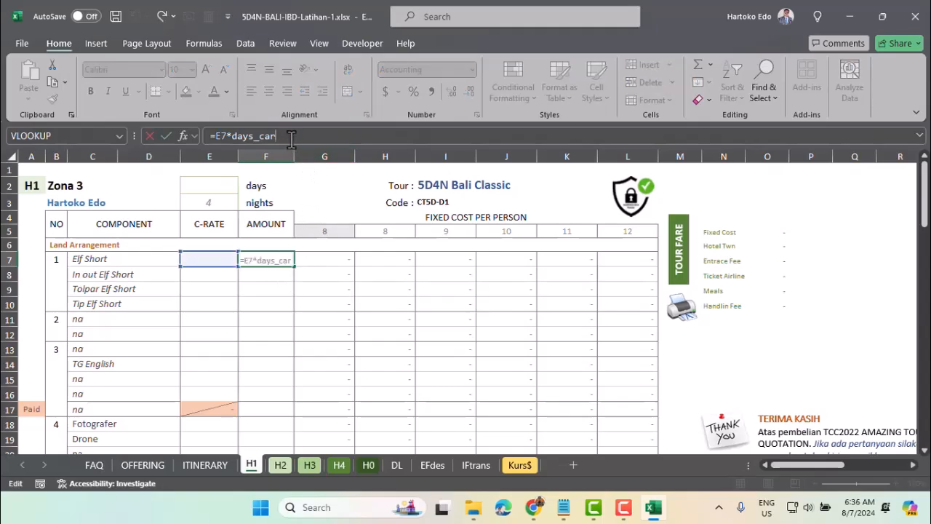
type("*tot")
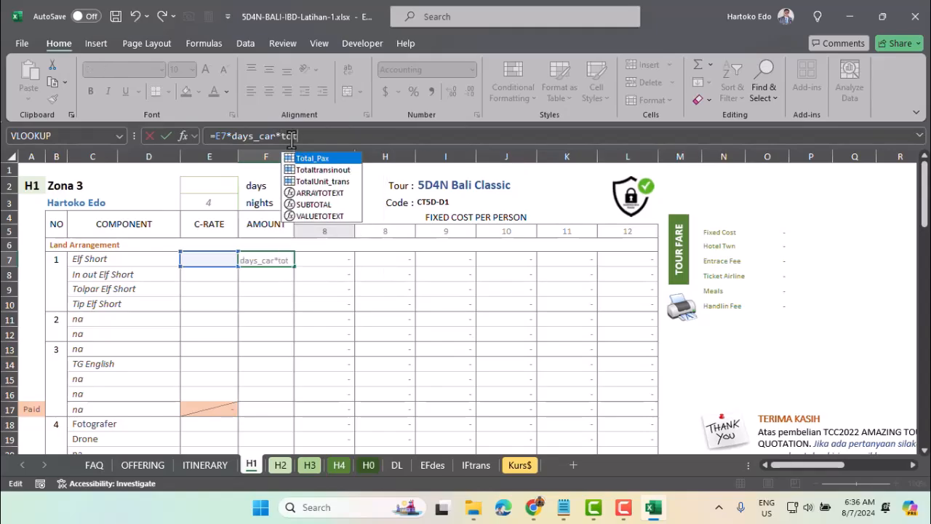
double_click(316, 181)
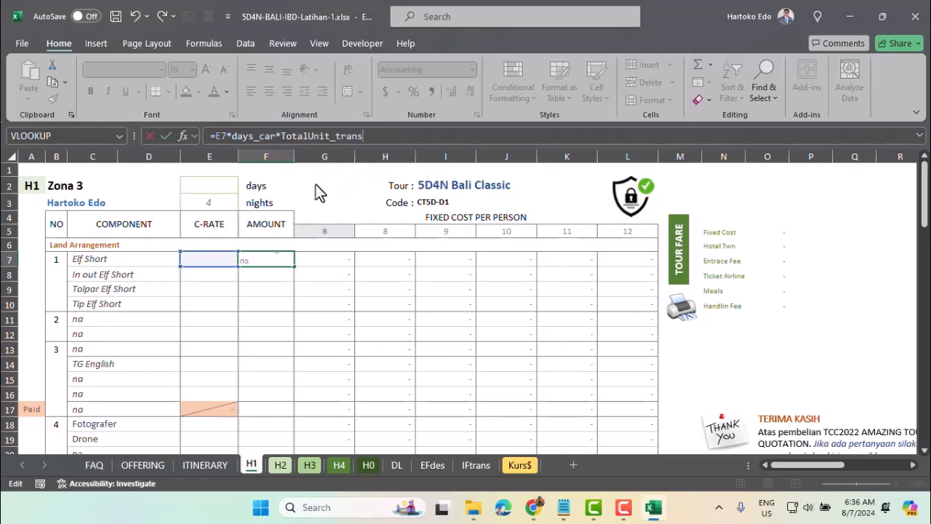
key("Return")
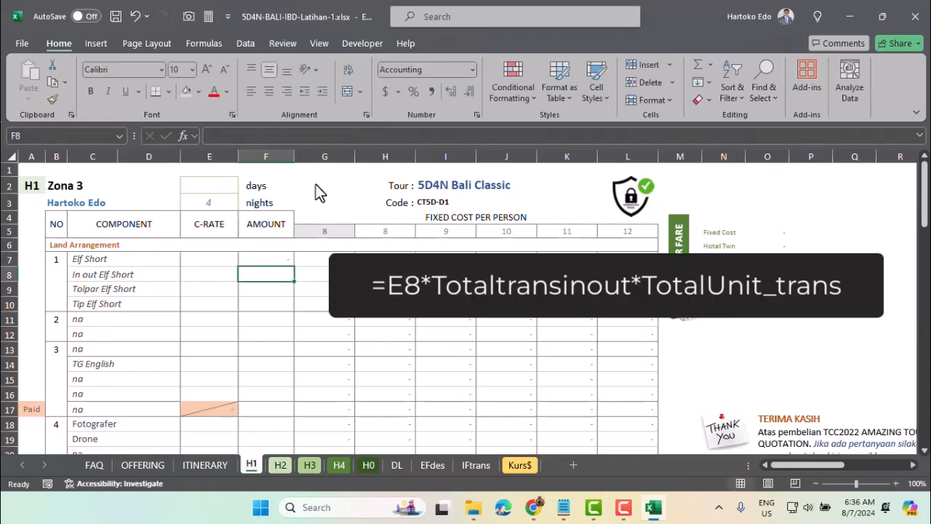
- Enter =E8*Totaltransinout*TotalUnit_trans as the In out Elf Short amount in F8
type("=")
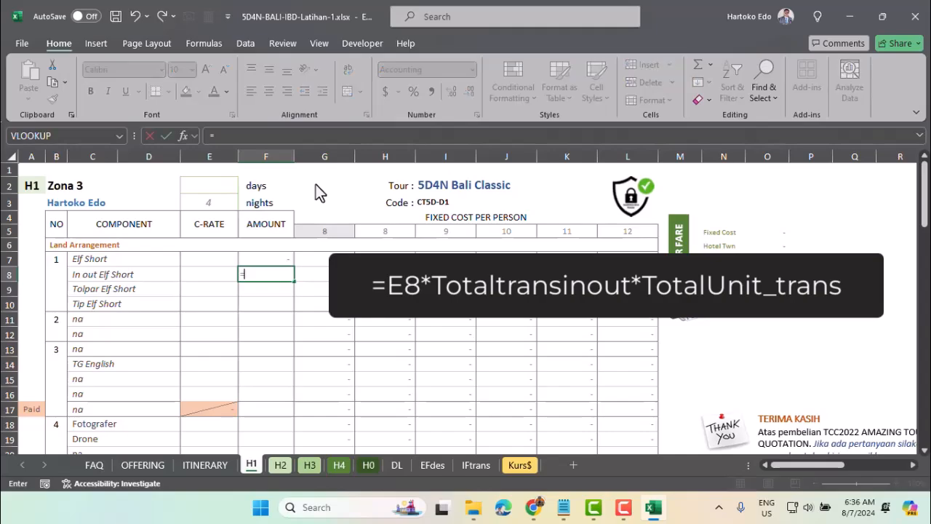
left_click(217, 271)
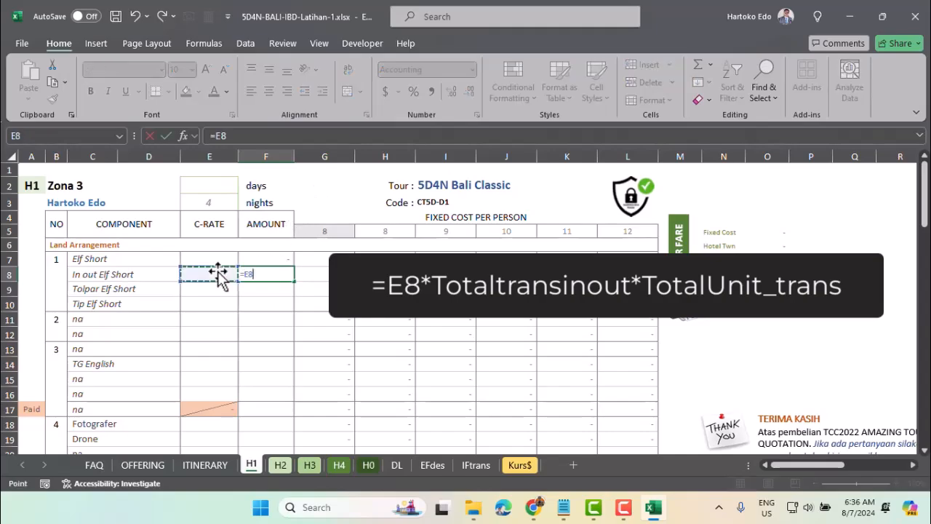
type("*total")
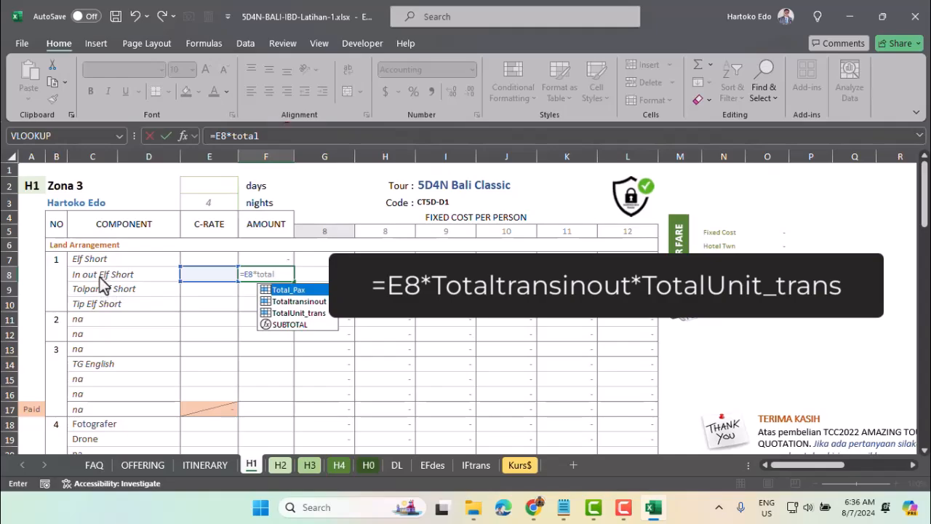
double_click(298, 302)
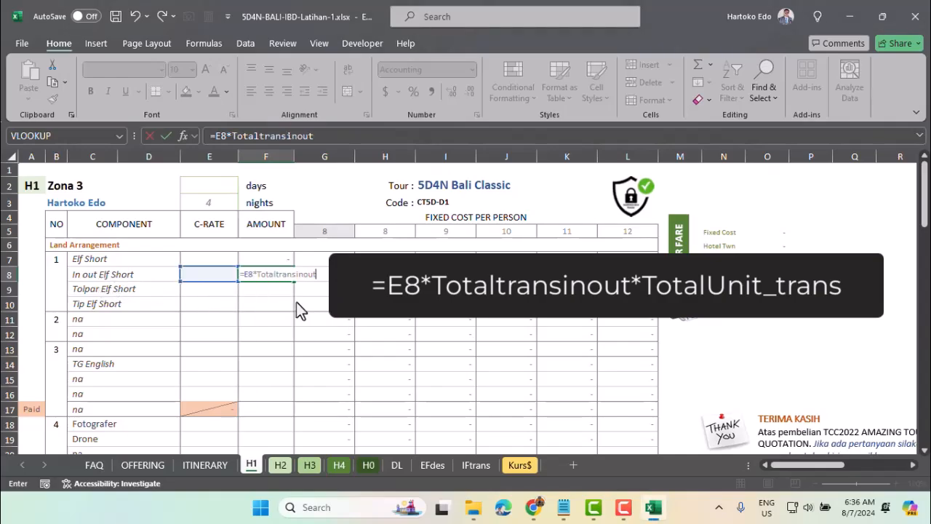
type("*total")
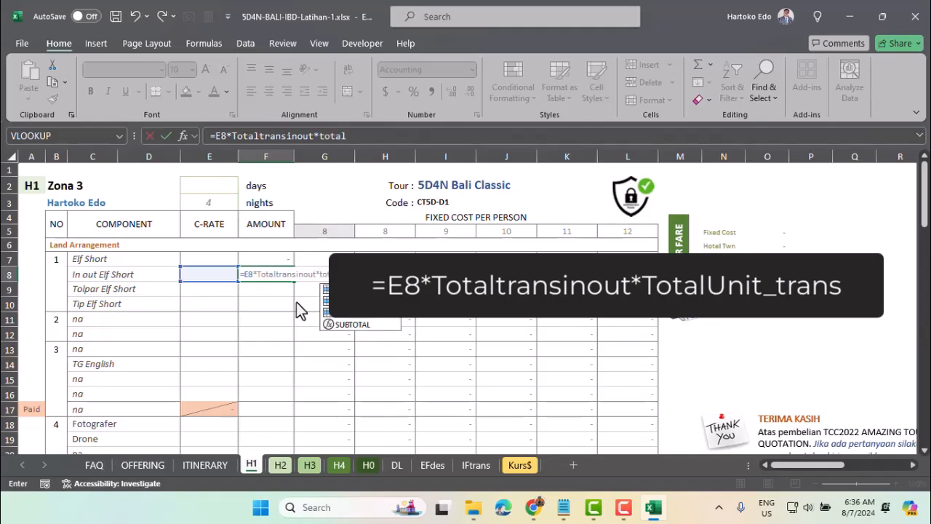
double_click(362, 316)
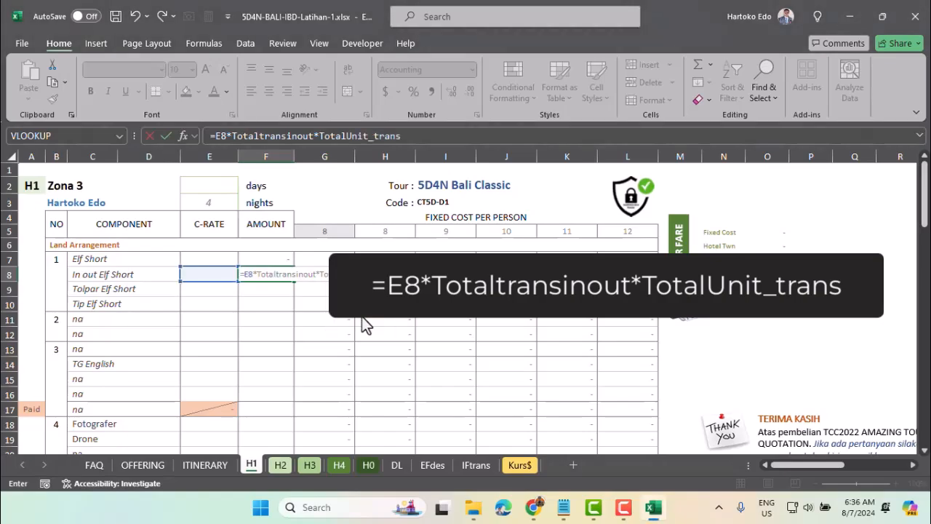
key("Return")
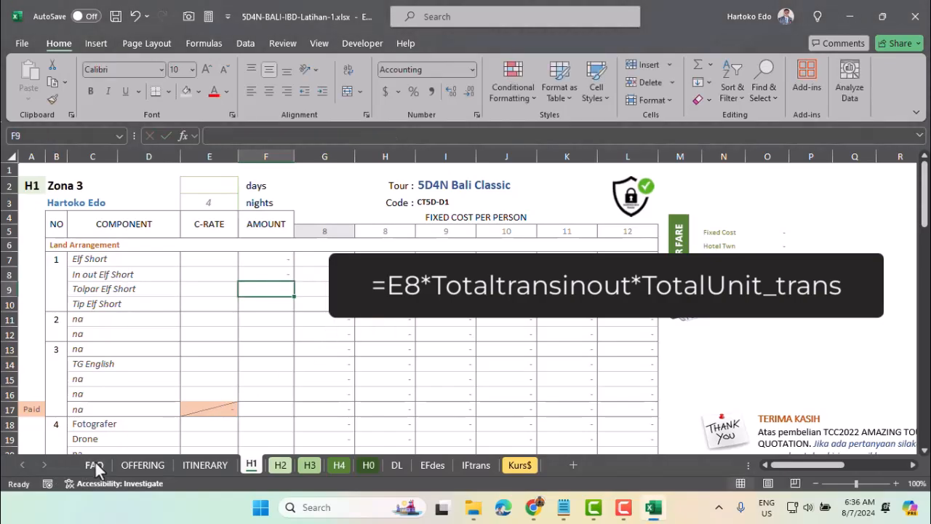
- Check the days, total unit and in-out transport cells on the FAQ sheet, and enter =E9*days*TotalUnit_trans as the Tolpar Elf Short amount in H1's F9
left_click(95, 464)
left_click(174, 219)
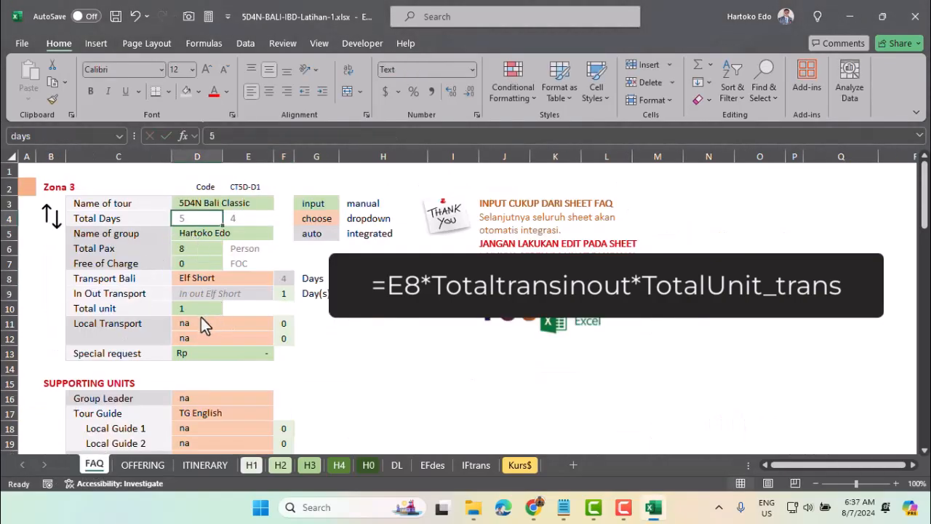
left_click(201, 310)
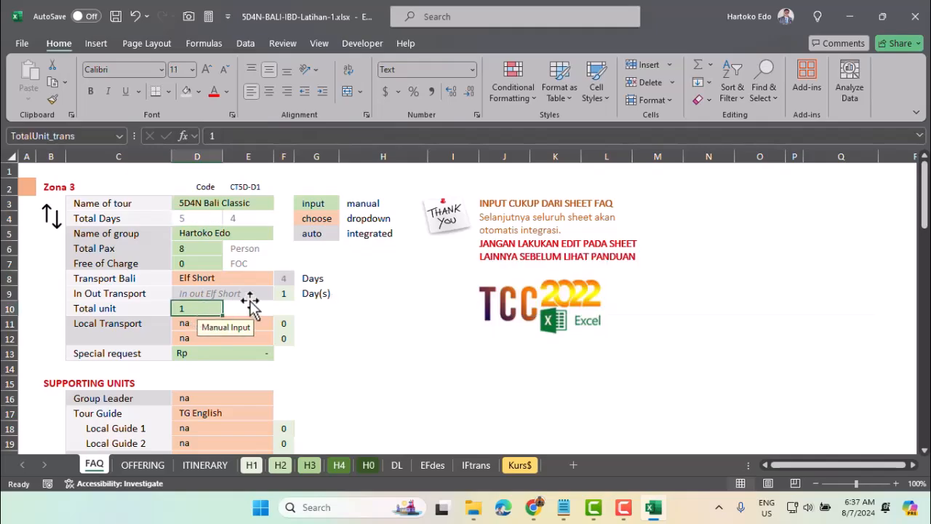
left_click(283, 294)
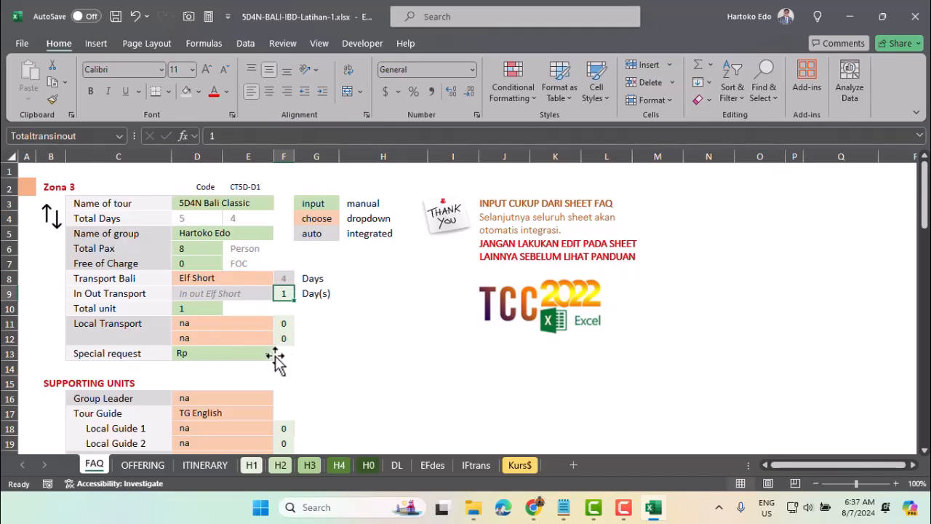
left_click(252, 465)
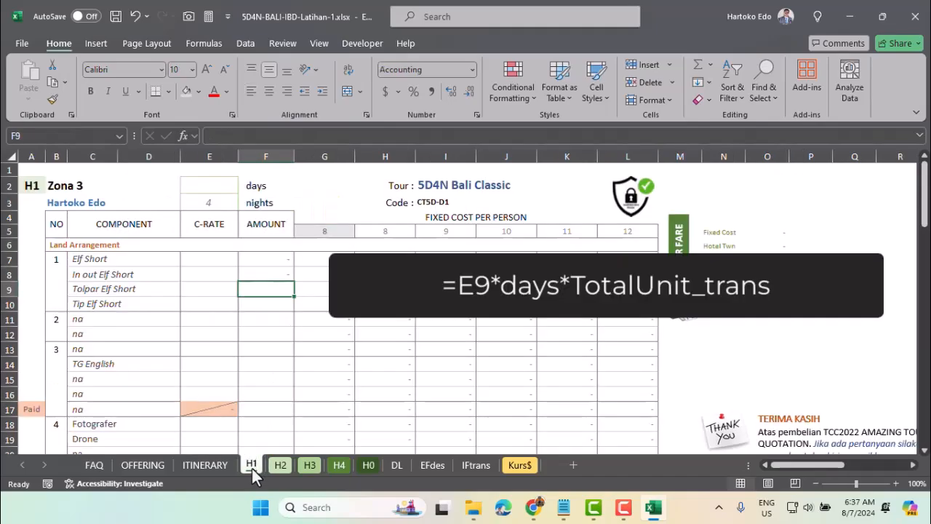
type("=")
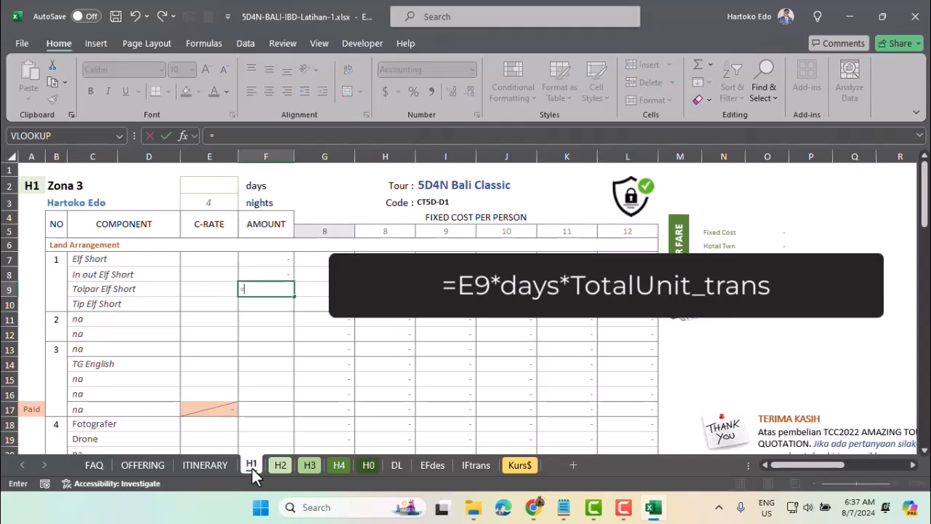
left_click(206, 291)
type("*")
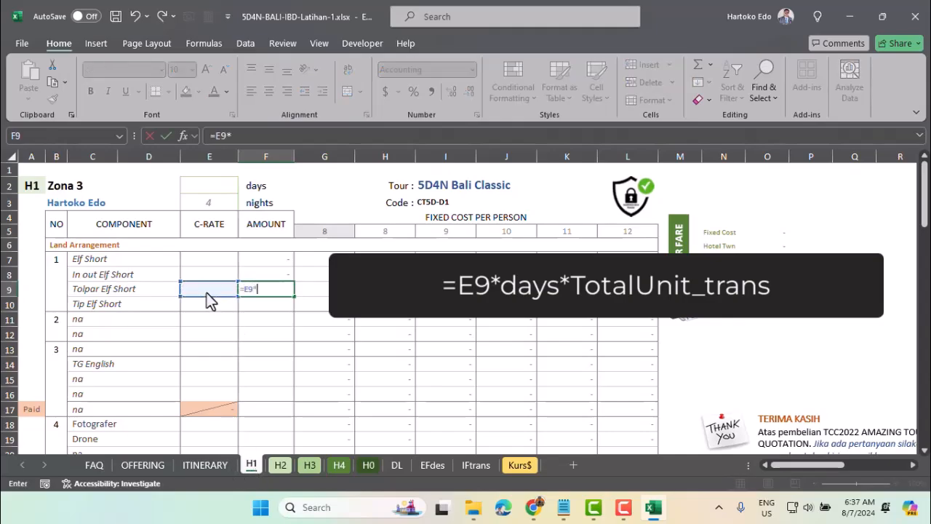
type("da")
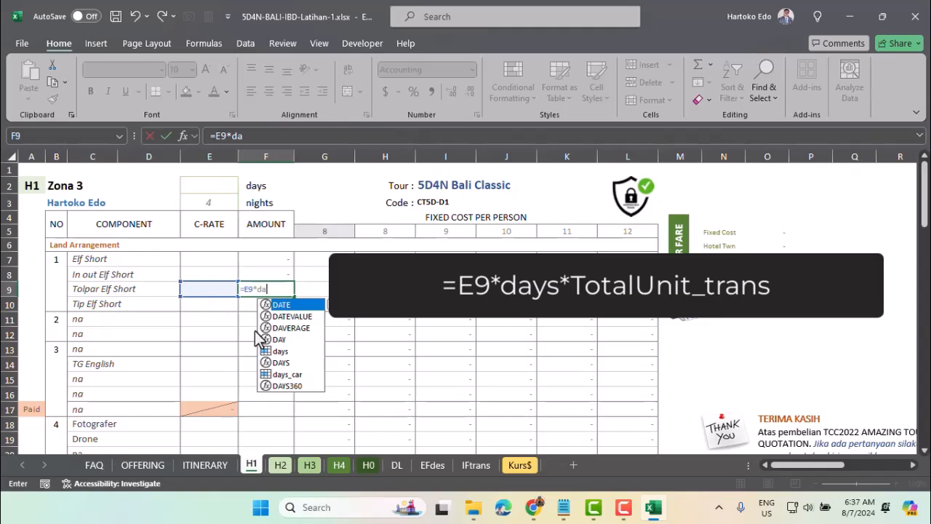
double_click(278, 350)
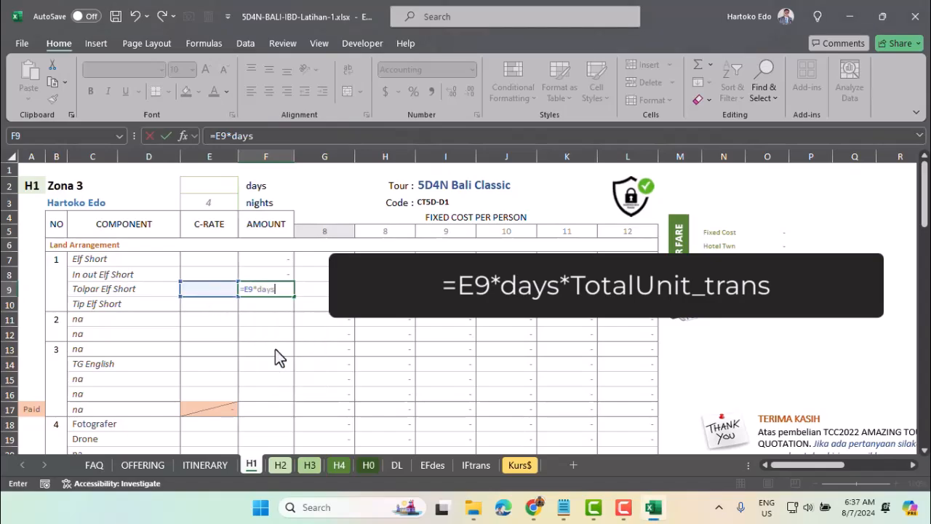
type("*total")
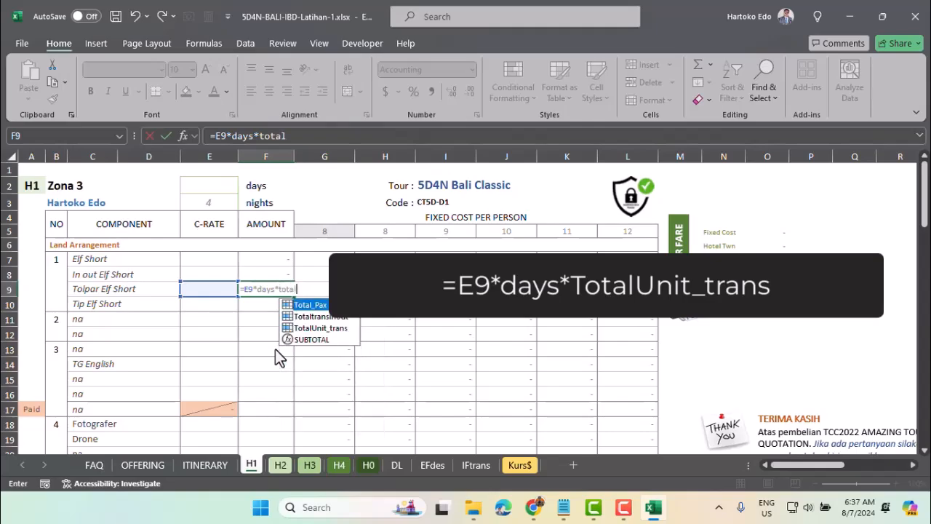
double_click(312, 328)
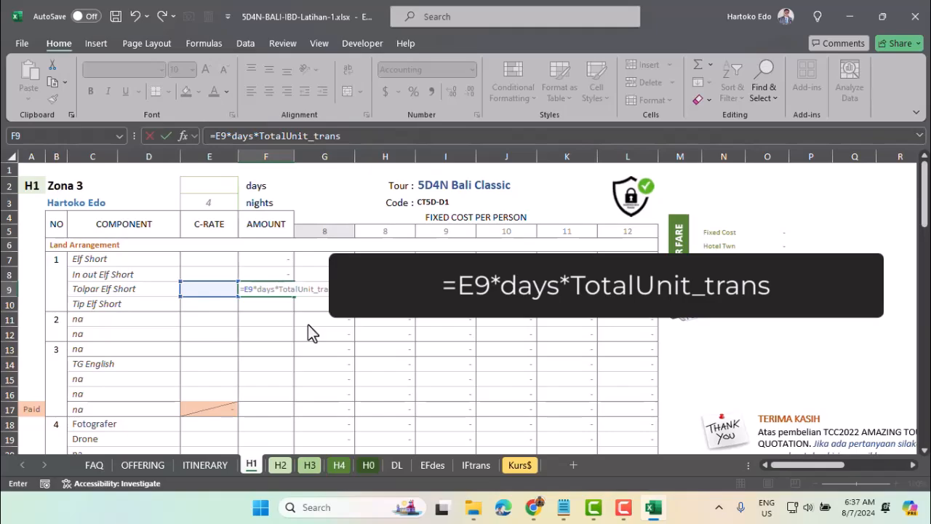
key("Return")
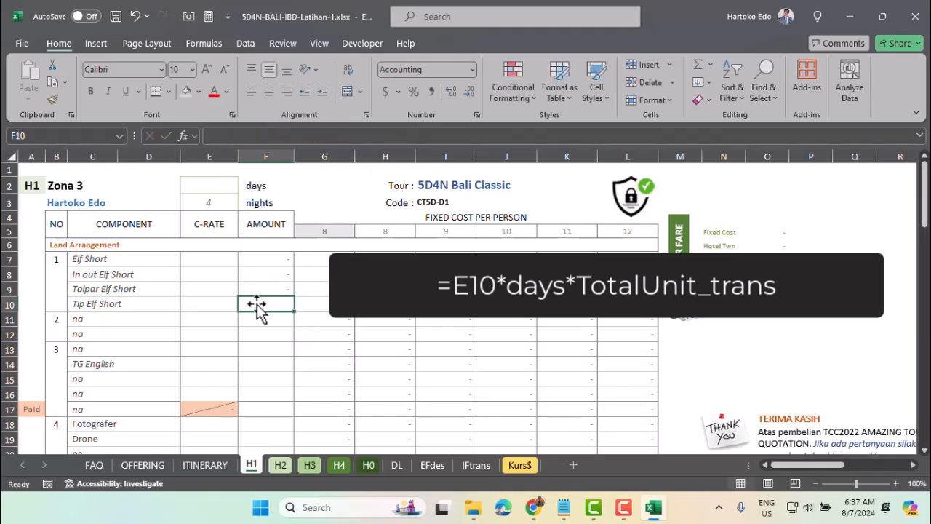
- Enter =E10*days*TotalUnit_trans as the Tip Elf Short amount in F10
type("=")
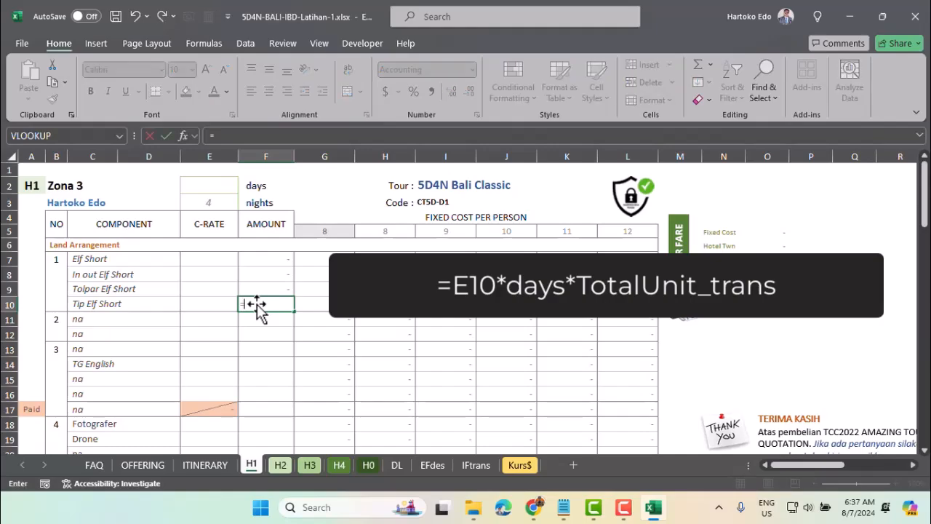
left_click(206, 306)
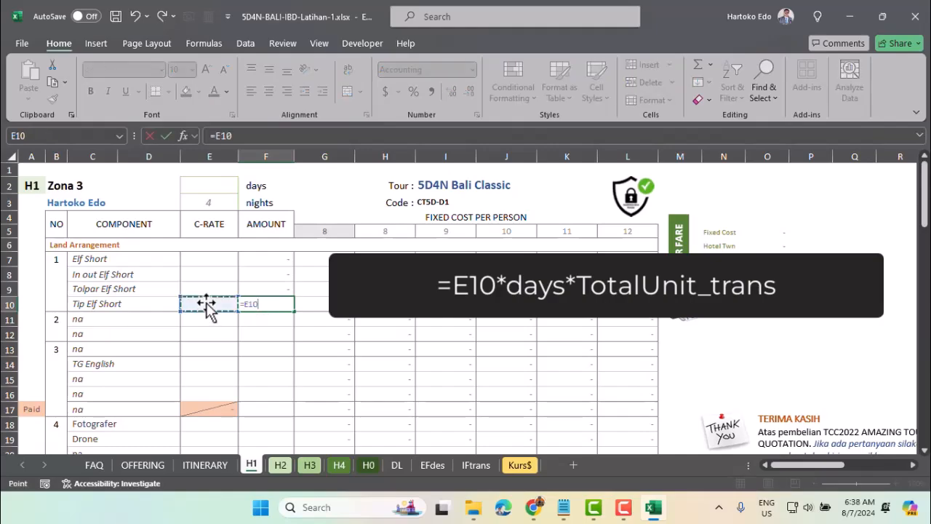
type("*day")
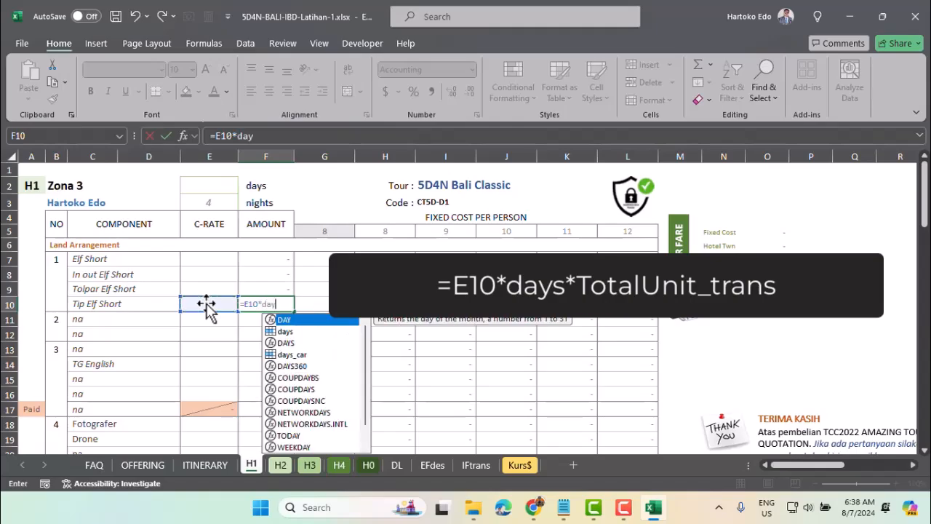
double_click(287, 333)
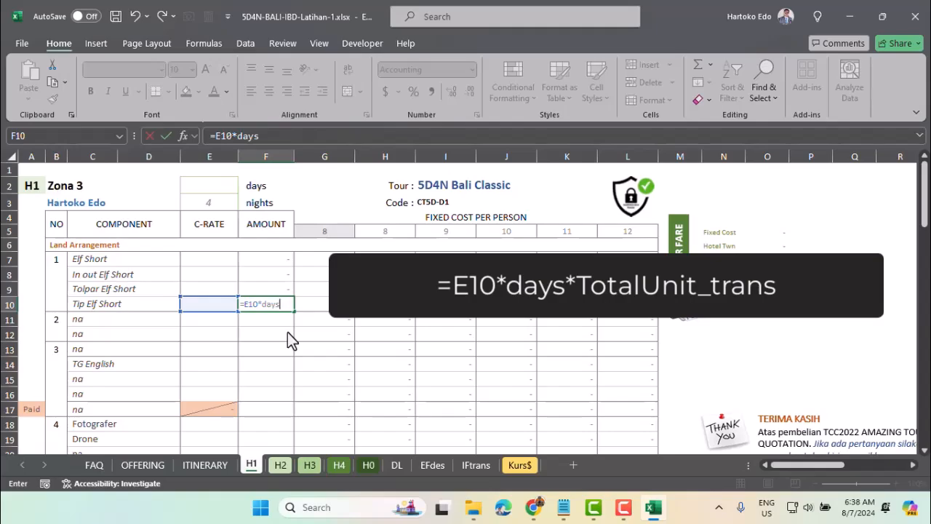
type("*total")
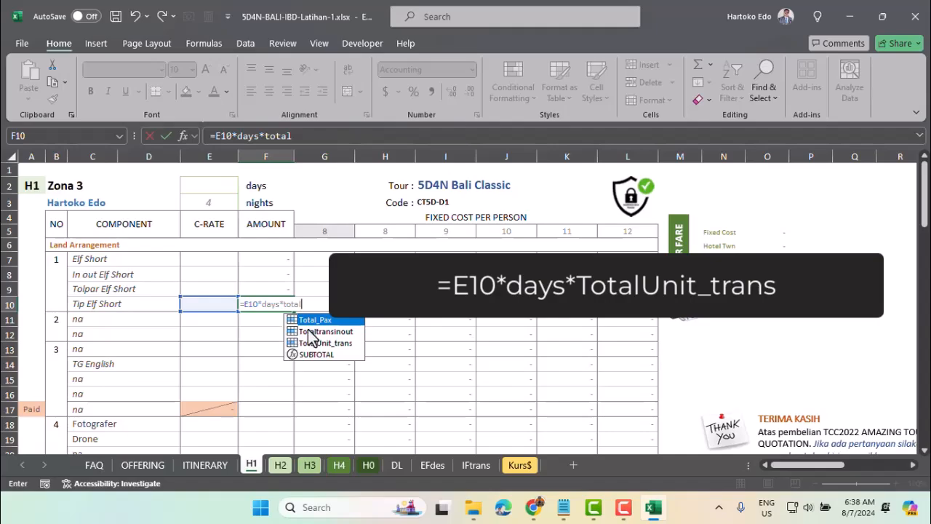
double_click(319, 342)
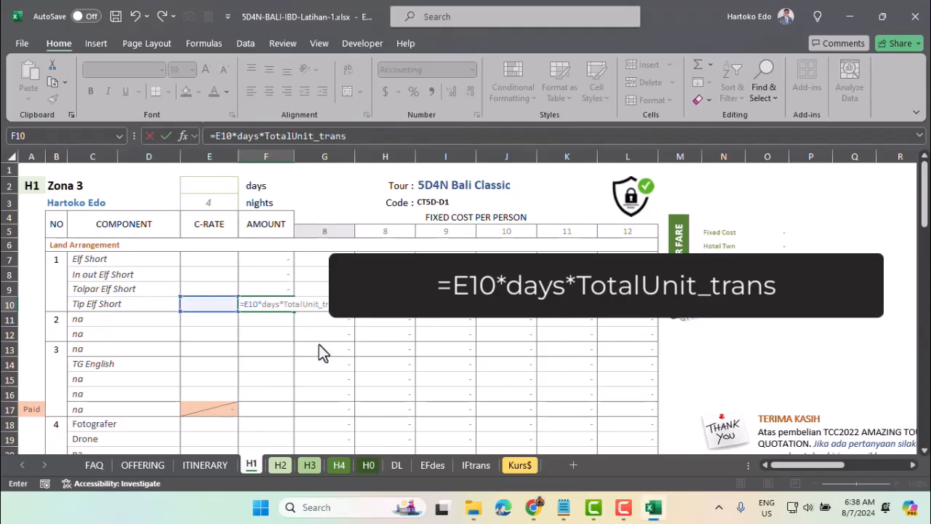
key("Return")
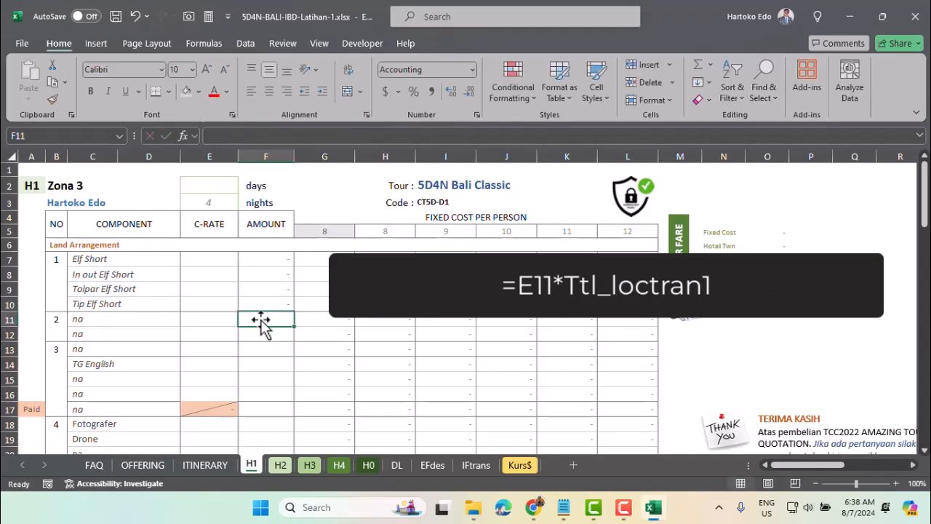
- Enter =E11*Ttl_loctran1 as the first local transport amount in F11
type("=")
left_click(204, 320)
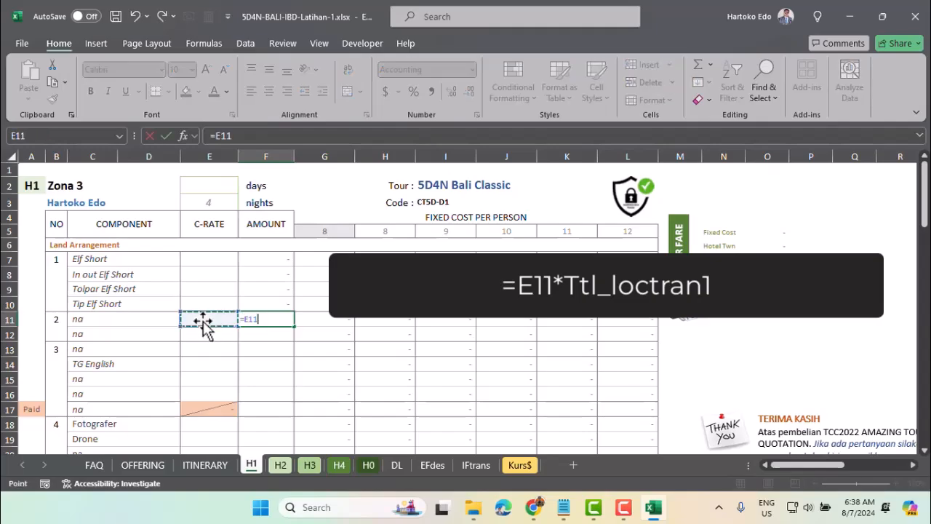
type("*")
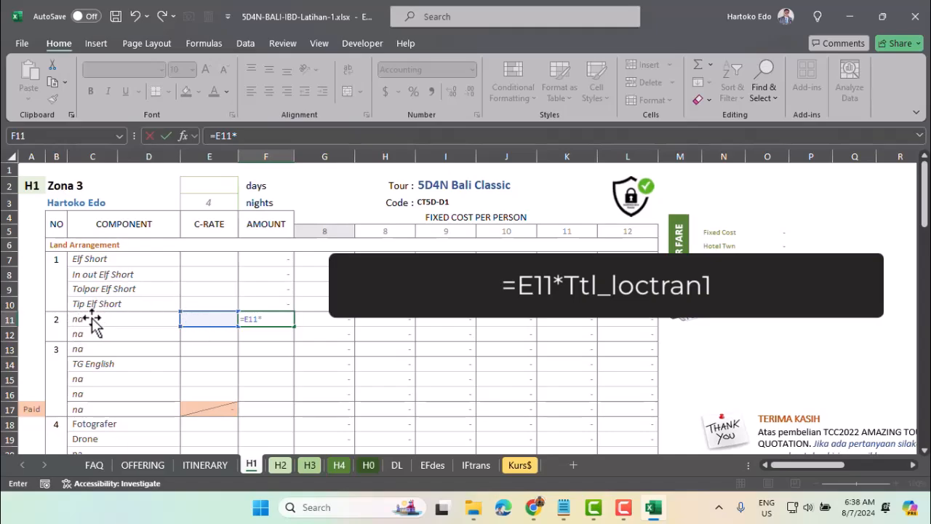
type("ttl")
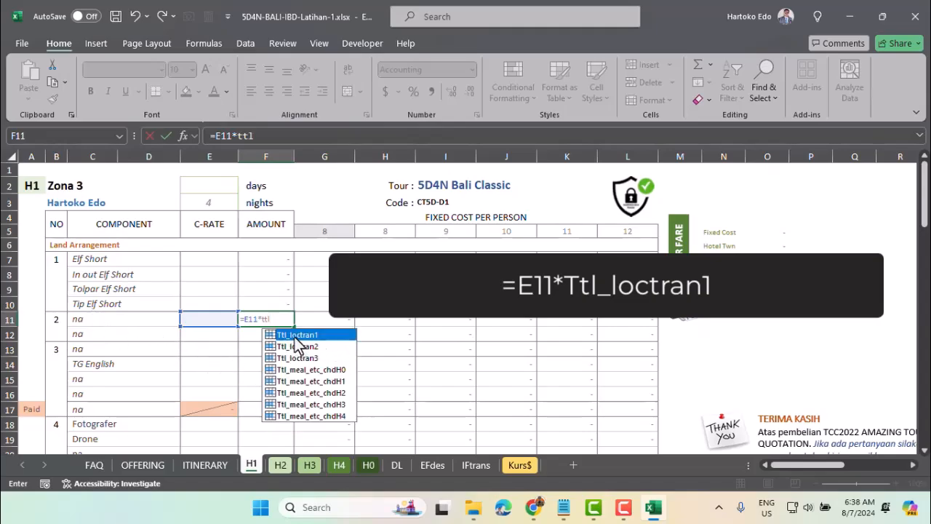
double_click(295, 336)
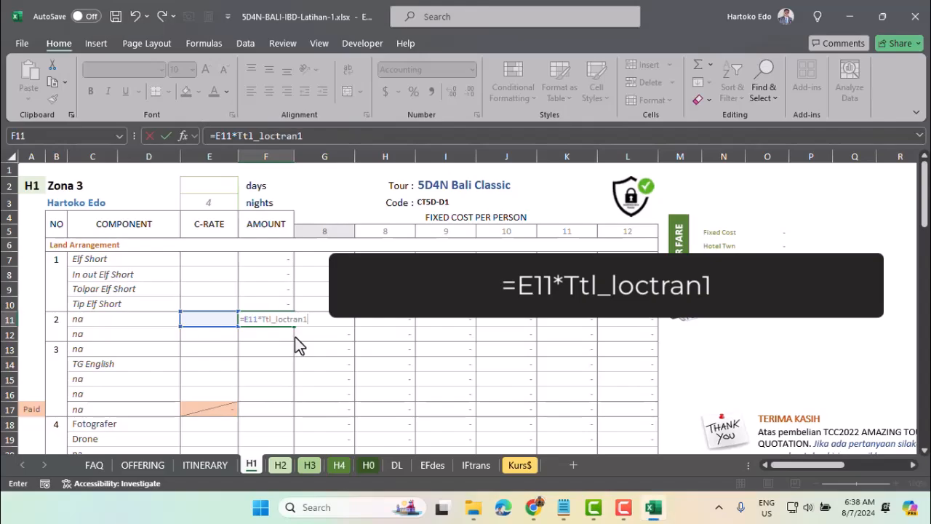
key("Return")
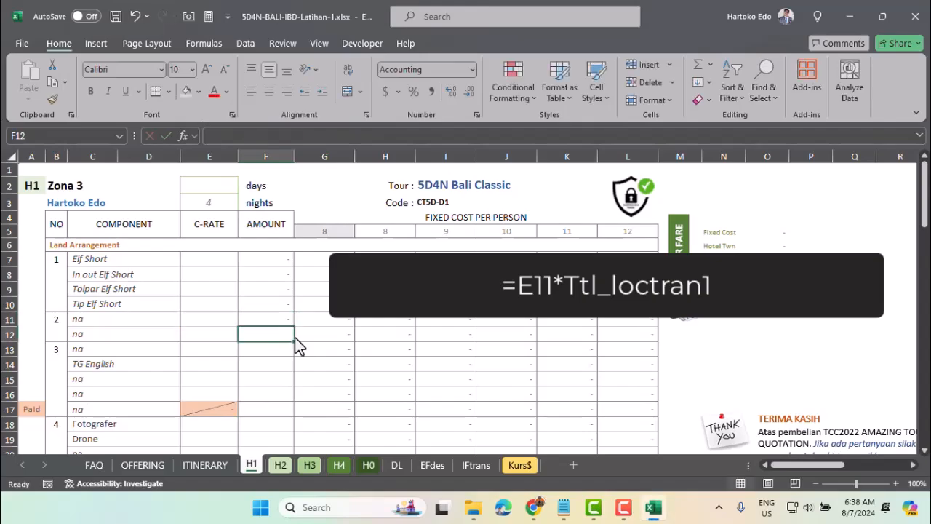
- Check the local transport rows and begin the second one's amount formula in F12 with a reference to its rate in E12
left_click(125, 320)
left_click(117, 334)
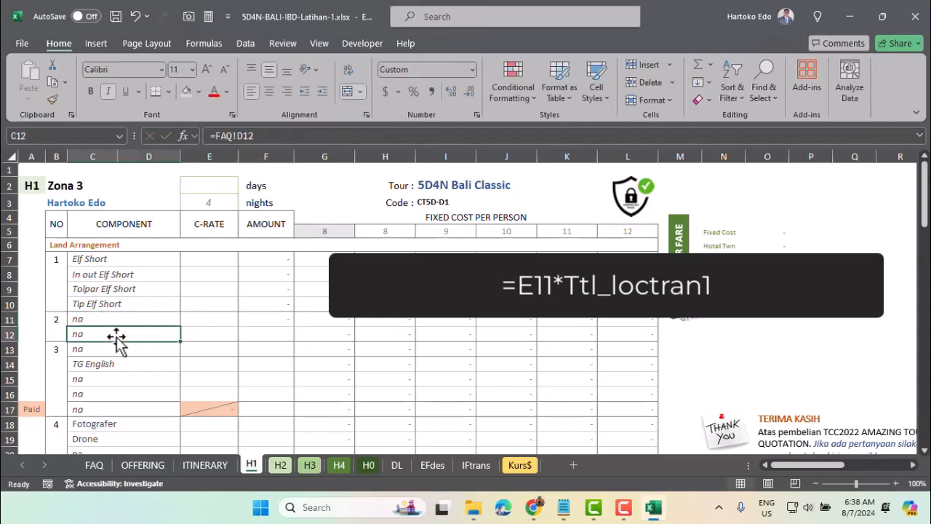
left_click(285, 322)
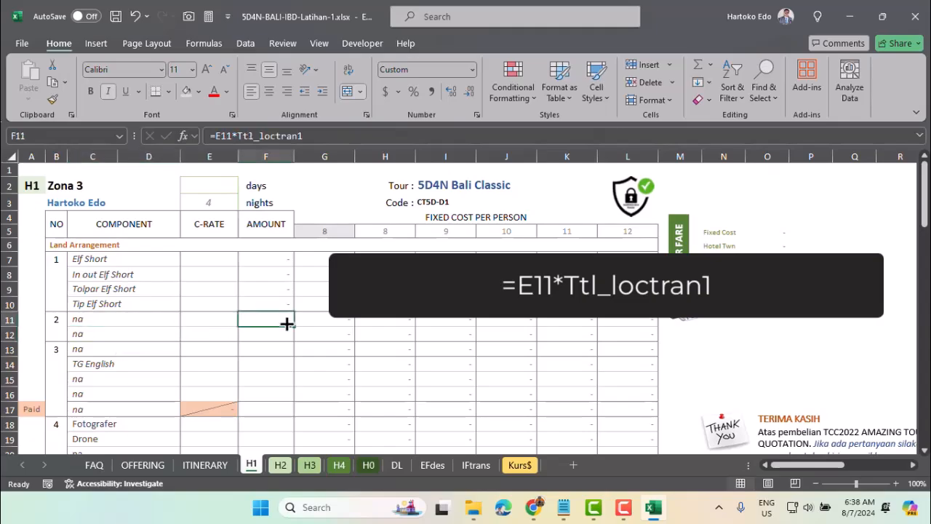
left_click(286, 336)
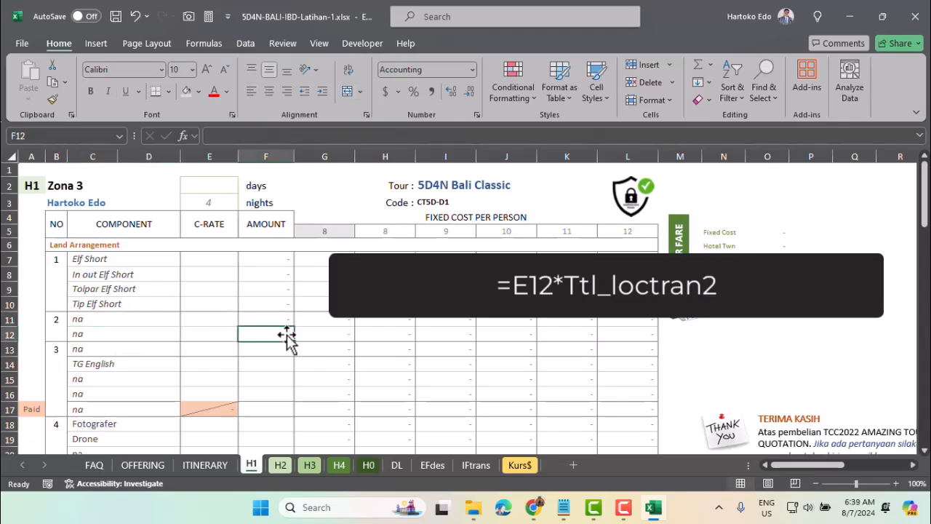
type("=")
left_click(217, 332)
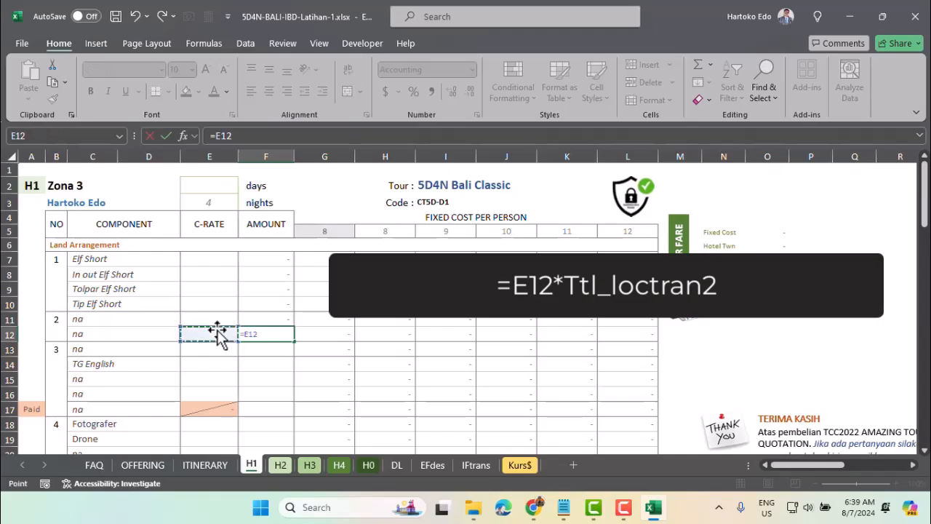
- Try to complete the amount formula in F12 by multiplying E12 by the named range Ttl_loctran2
type("*ttl")
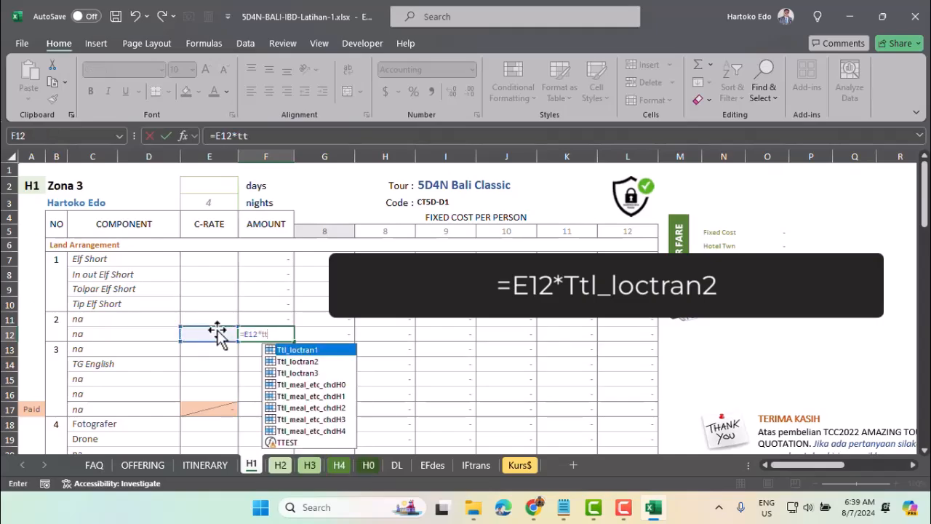
left_click(302, 361)
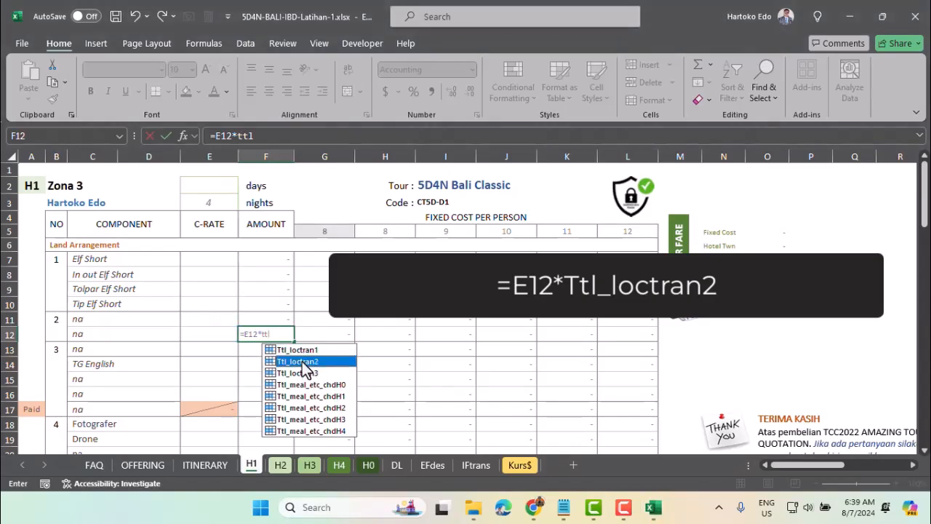
key("Return")
- Enter the formula =E12*Ttl_loctran2 in the AMOUNT cell F12, replacing its existing content
left_click(270, 337)
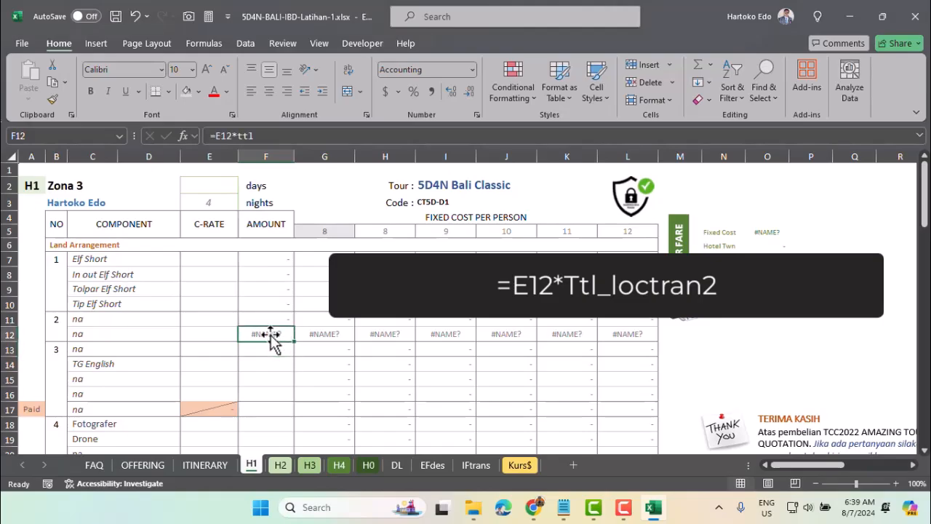
type("=")
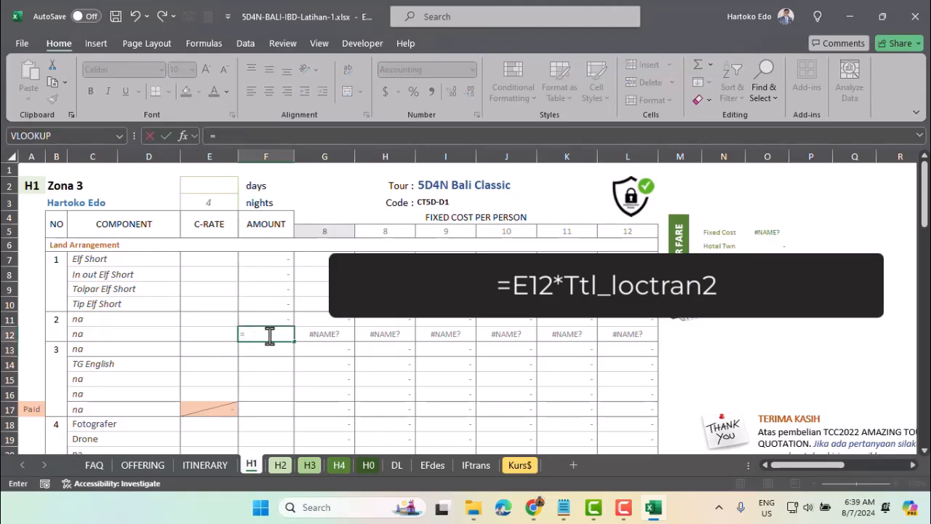
left_click(208, 334)
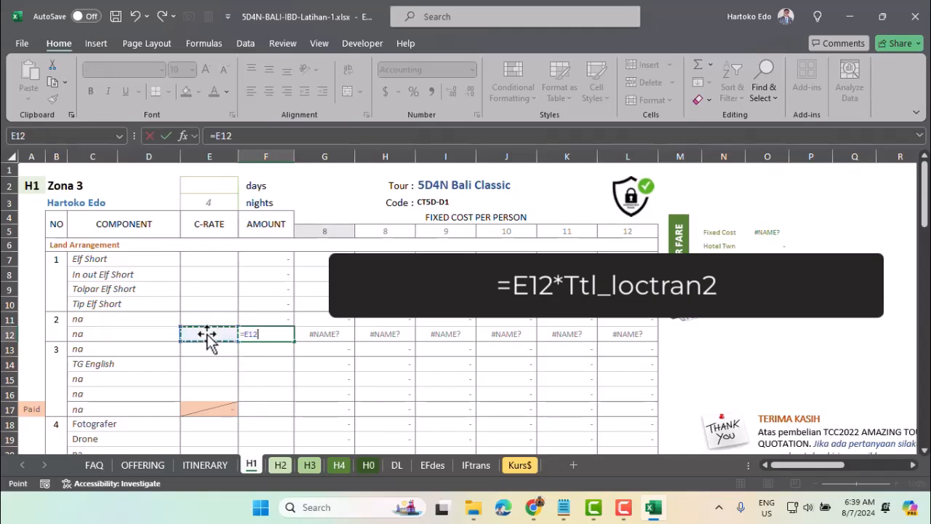
type("*ttl")
double_click(297, 361)
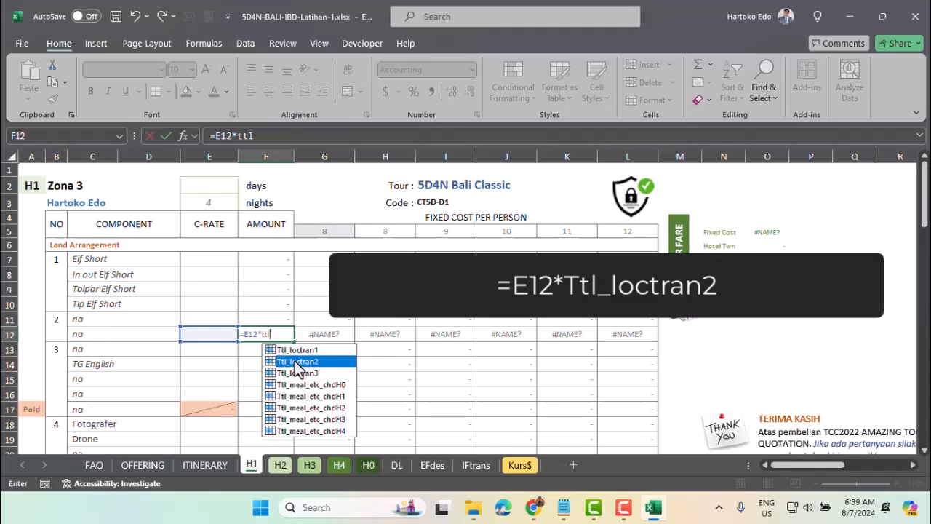
key("Return")
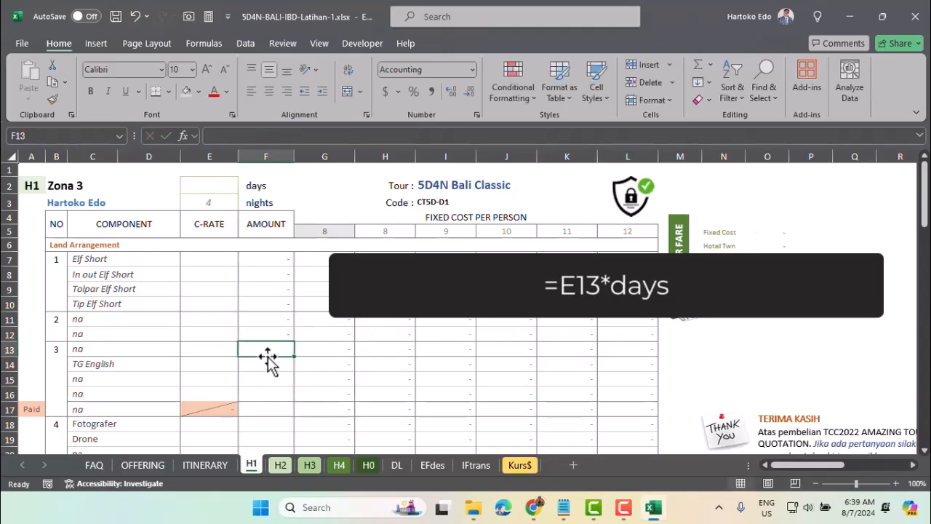
- Enter the formula =E13*days in the AMOUNT cell F13 of the third component group
type("=")
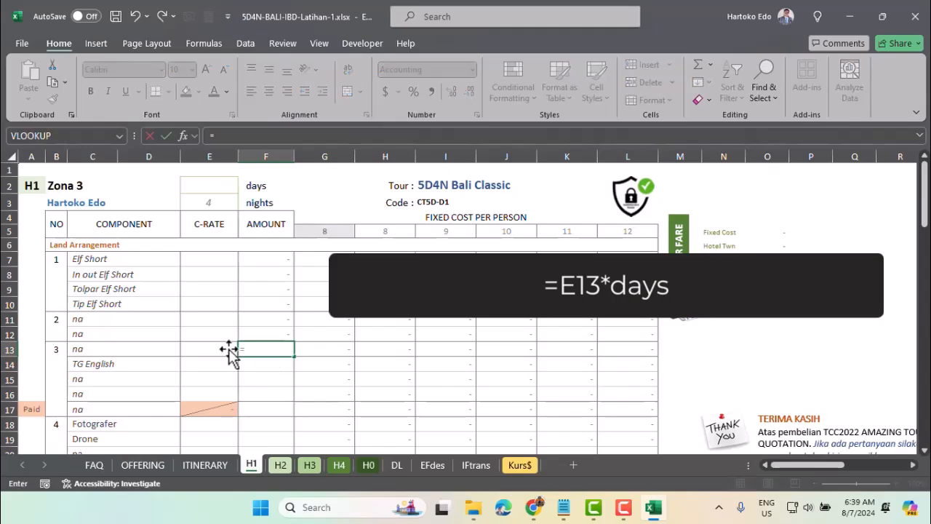
left_click(211, 351)
type("*")
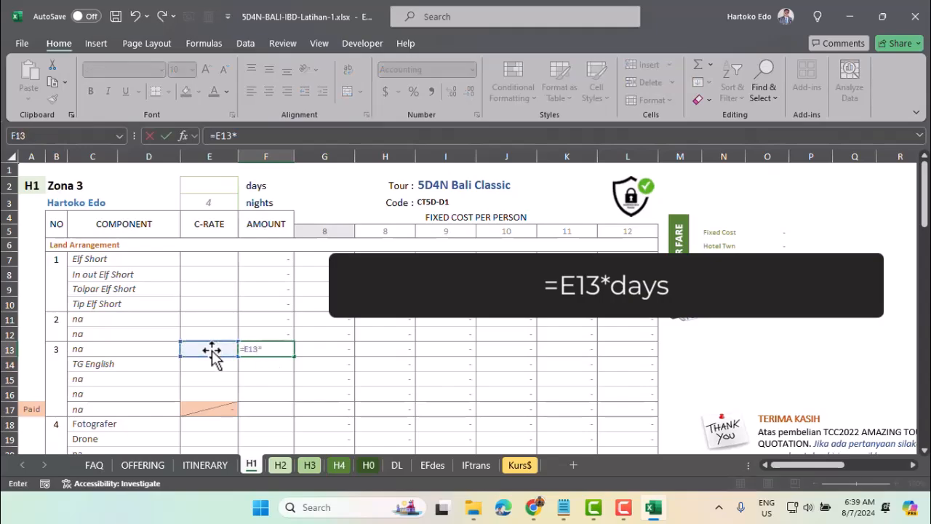
type("days")
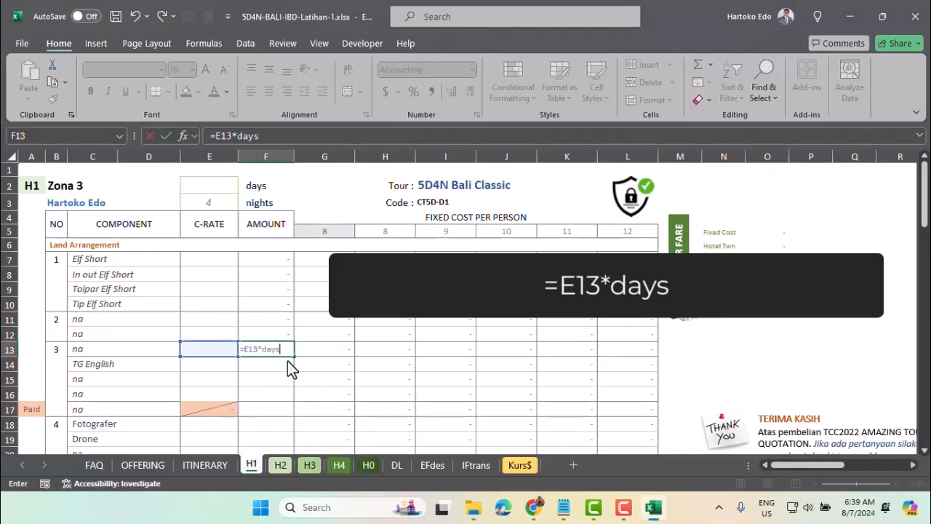
key("Return")
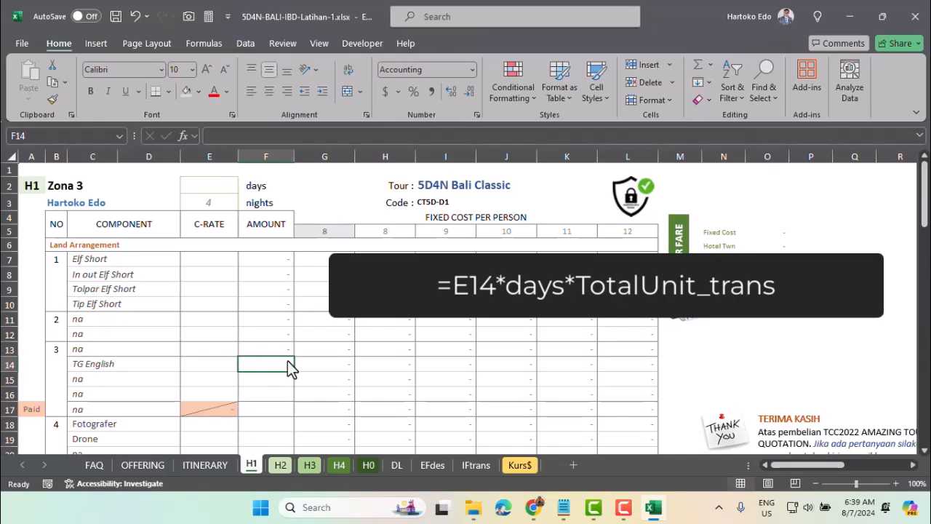
- Enter the formula =E14*days*TotalUnit_trans in cell F14 for the TG English amount
type("=")
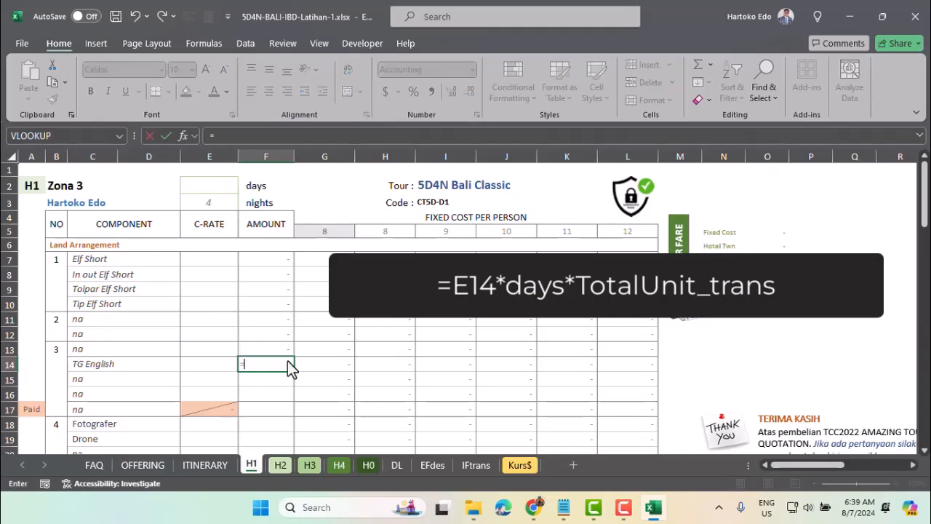
left_click(207, 369)
type("*days")
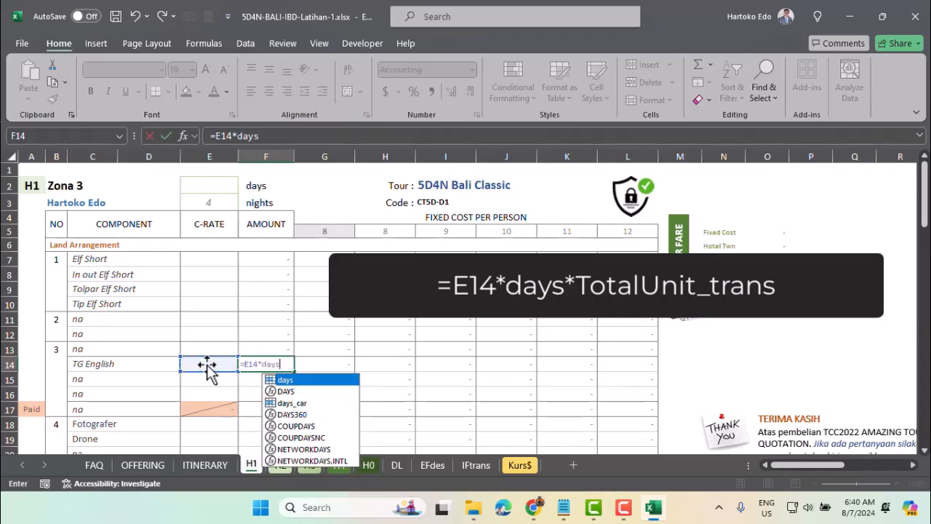
type("*")
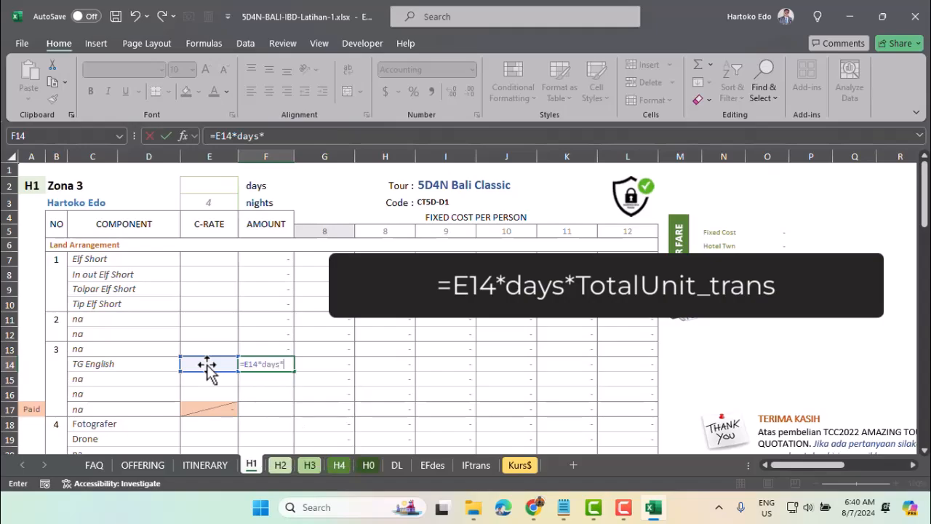
type("total")
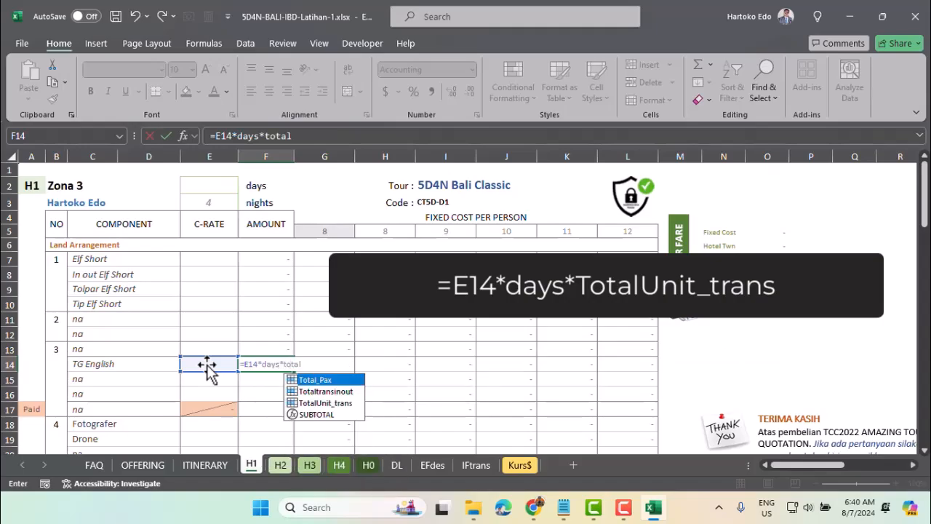
double_click(317, 402)
key("Return")
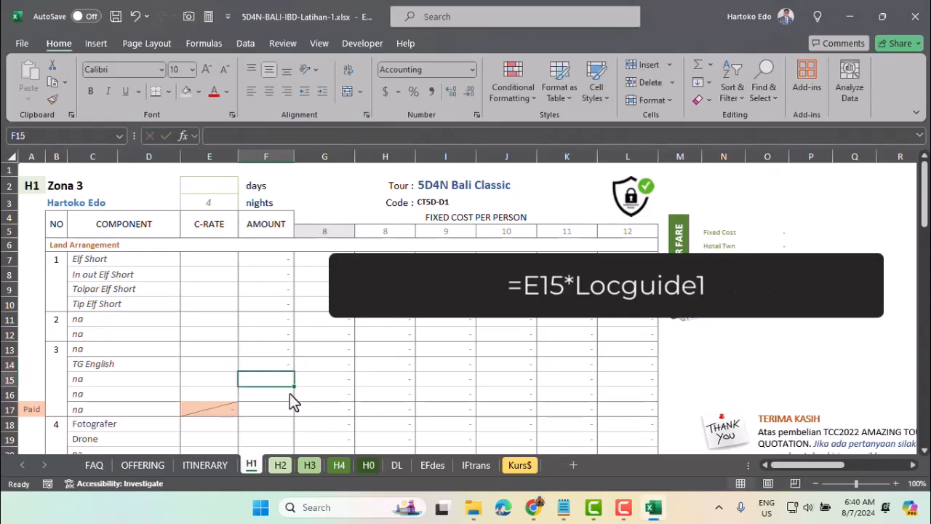
- Enter the formula =E15*Locguide1 in the AMOUNT cell F15, below the TG English row
type("=")
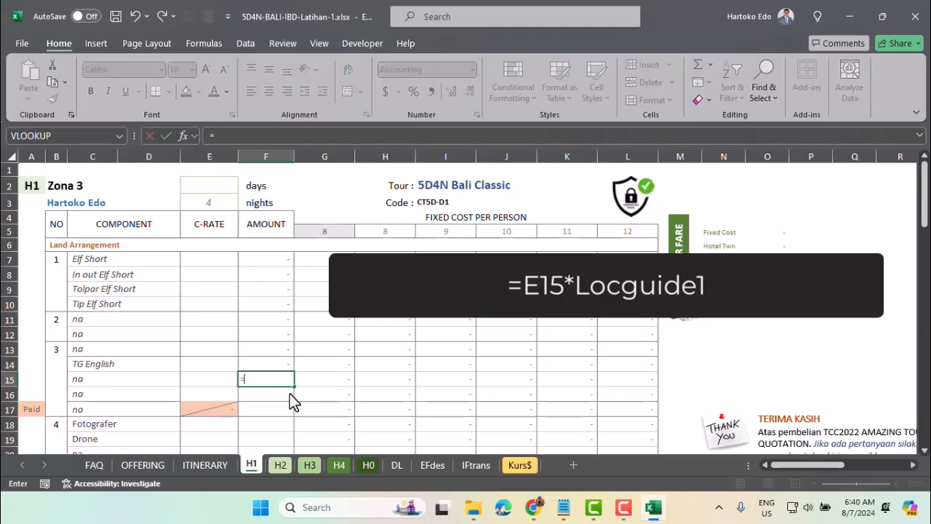
left_click(213, 377)
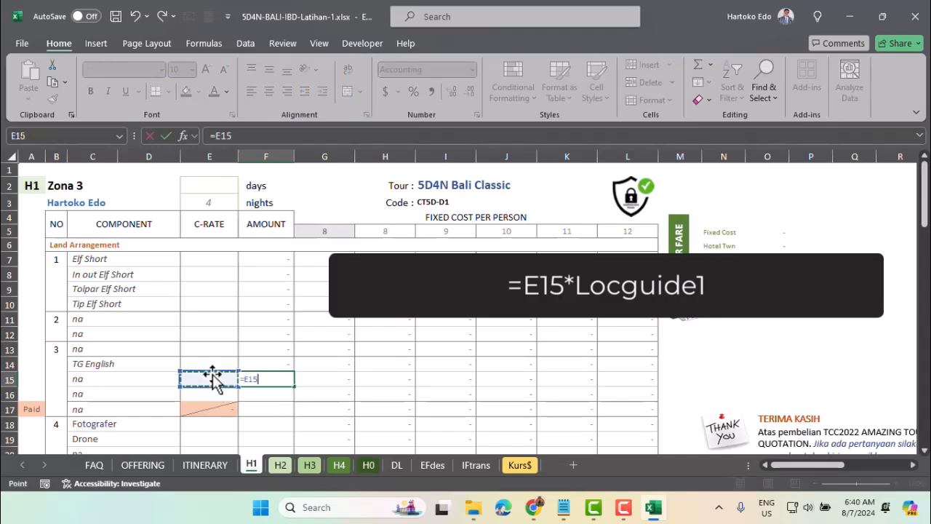
type("*")
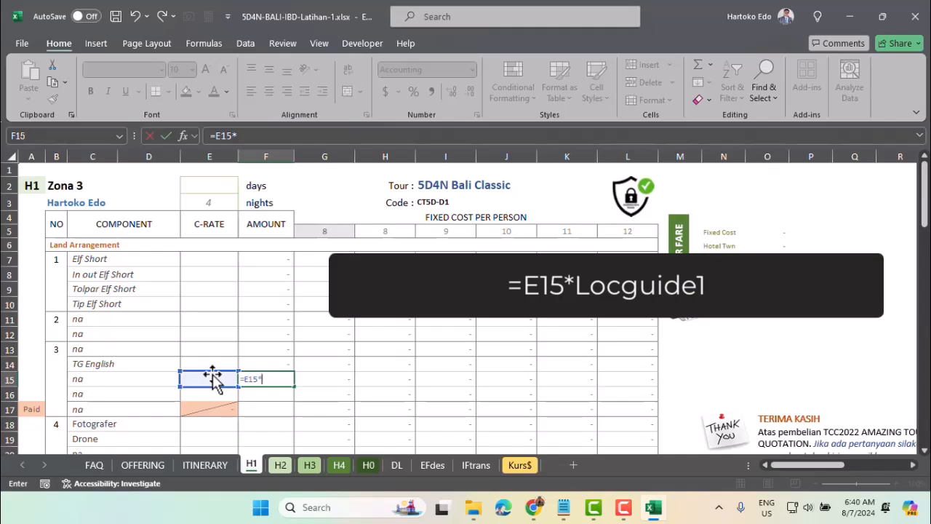
type("loc")
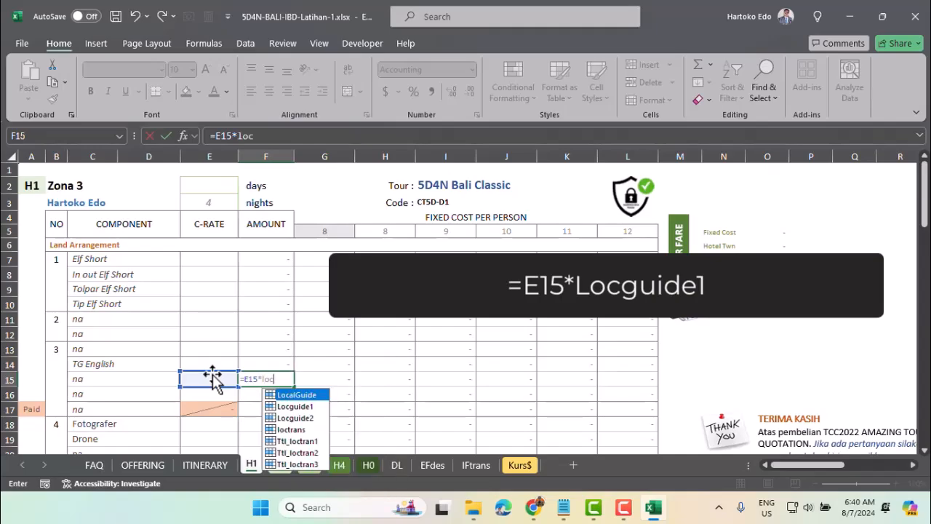
double_click(297, 410)
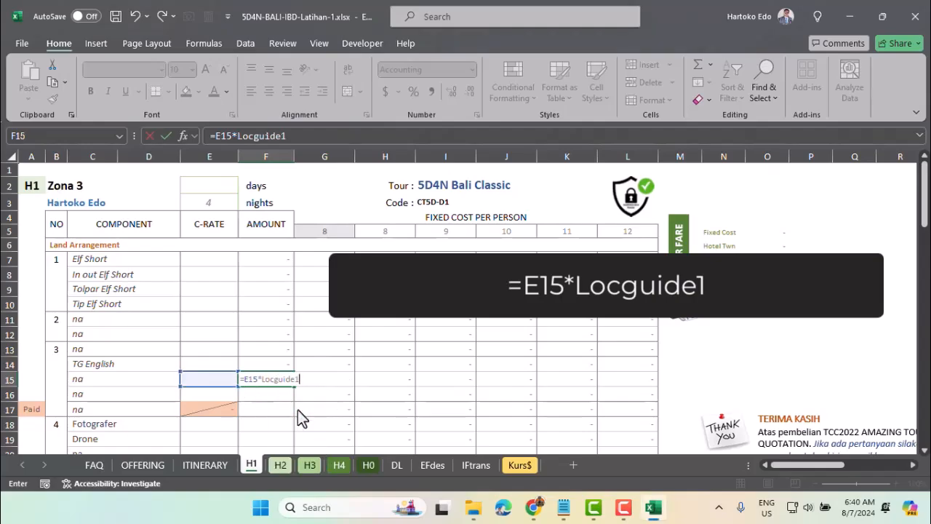
key("Return")
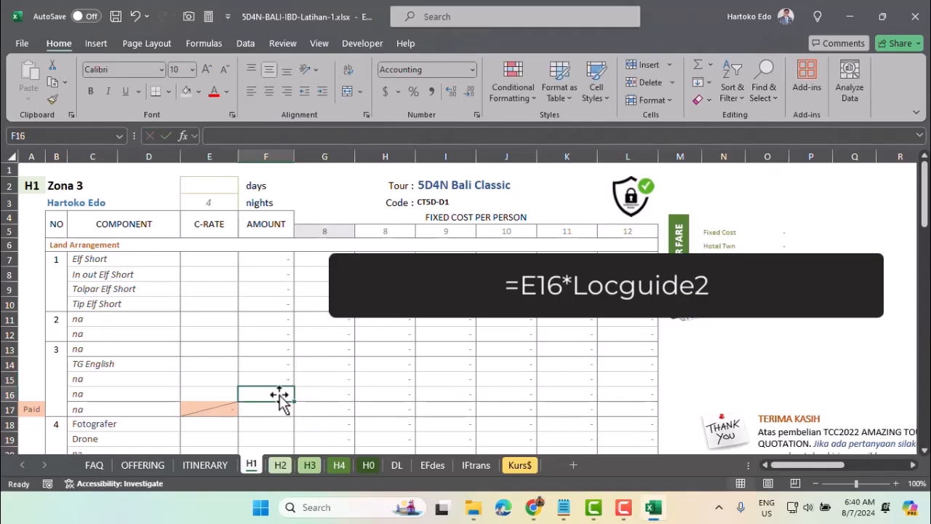
- Enter the formula =E16*Locguide2 in the AMOUNT cell F16
type("=")
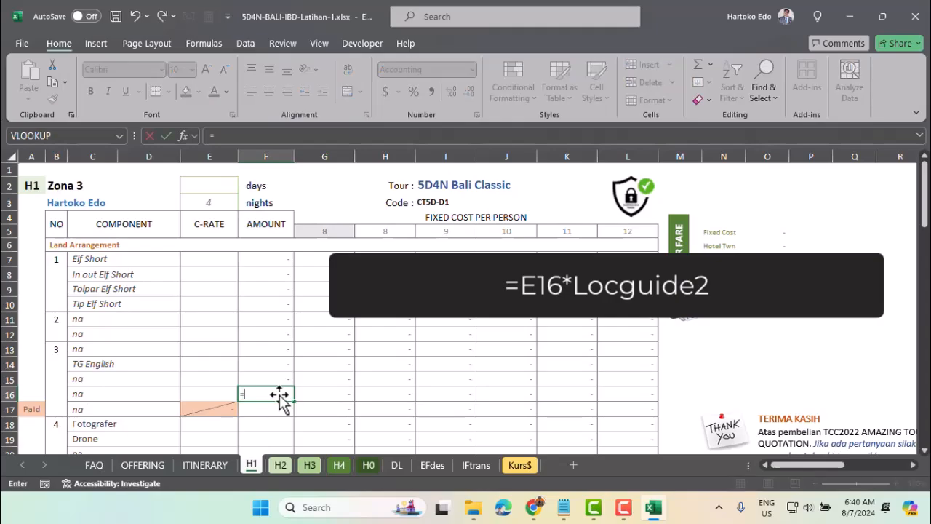
left_click(217, 393)
type("*")
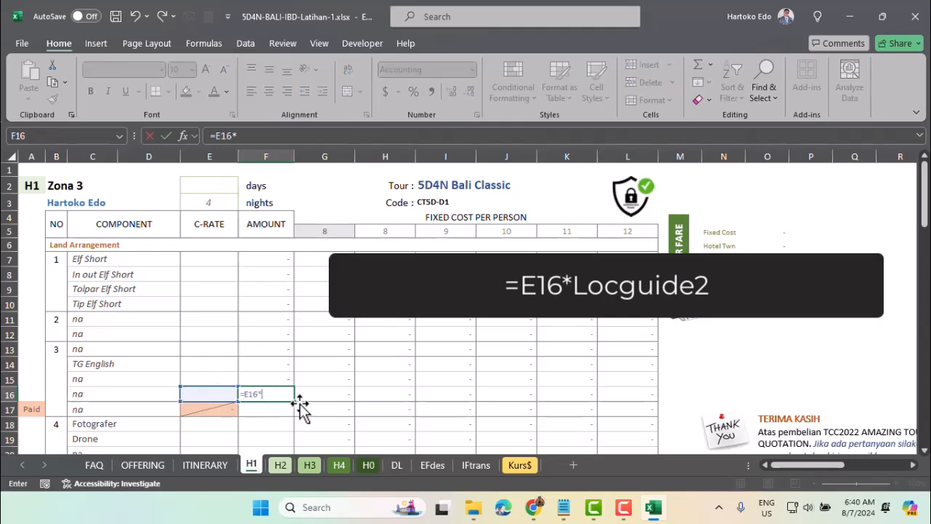
type("loc")
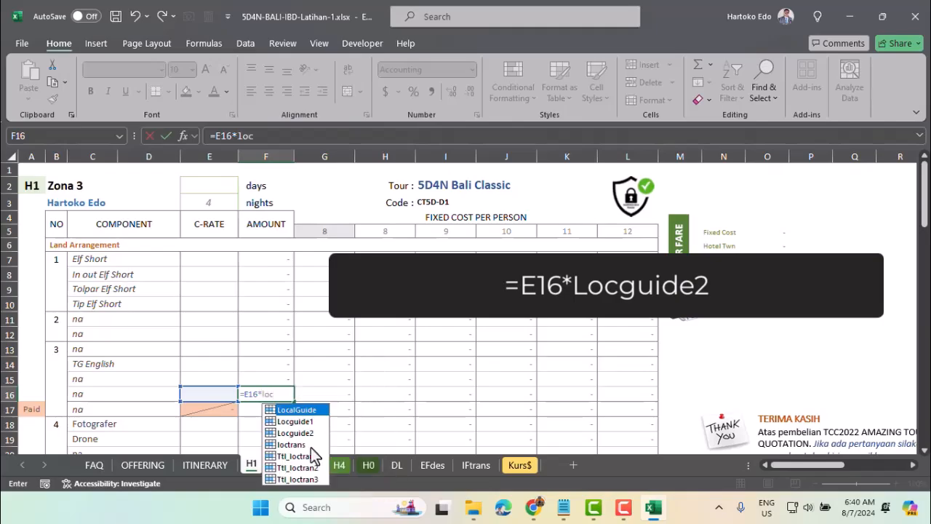
double_click(303, 435)
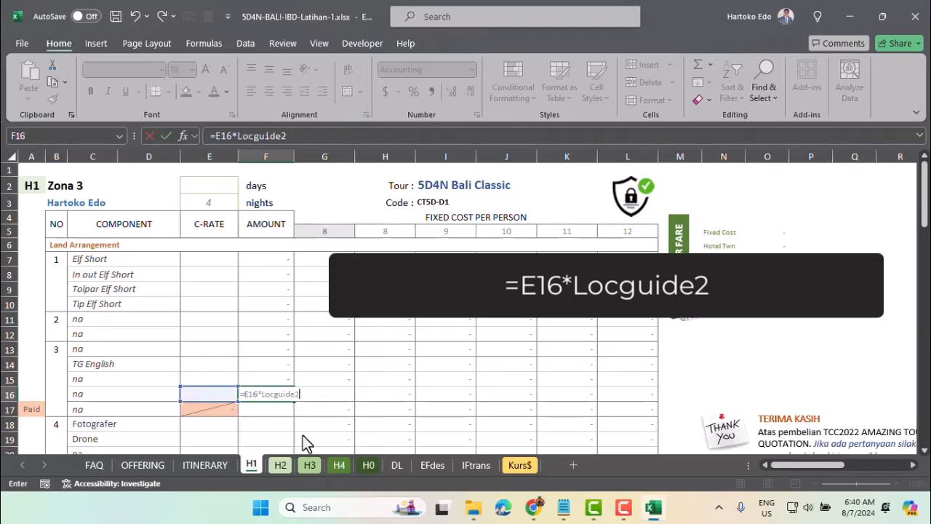
key("Return")
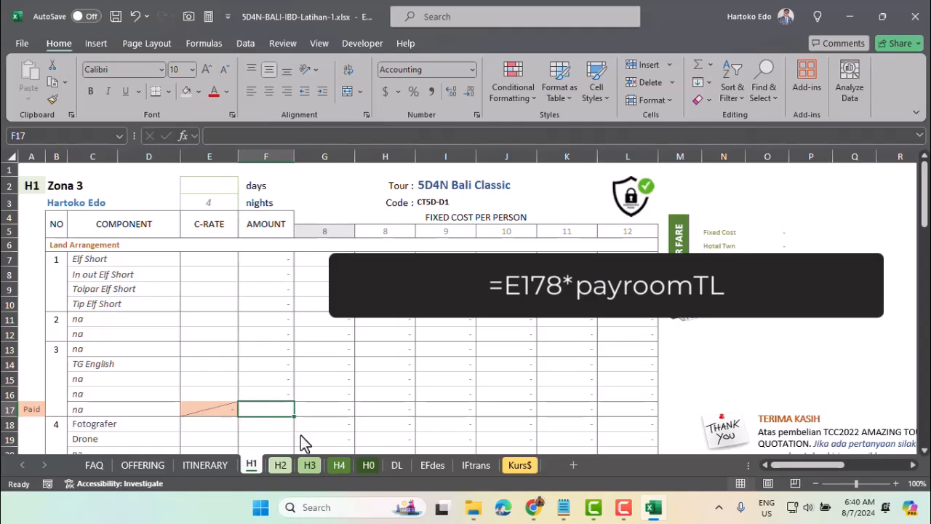
- Enter the formula =E178*payroomTL in the AMOUNT cell F17 of the row marked Paid
scroll(301, 435, "down", 1)
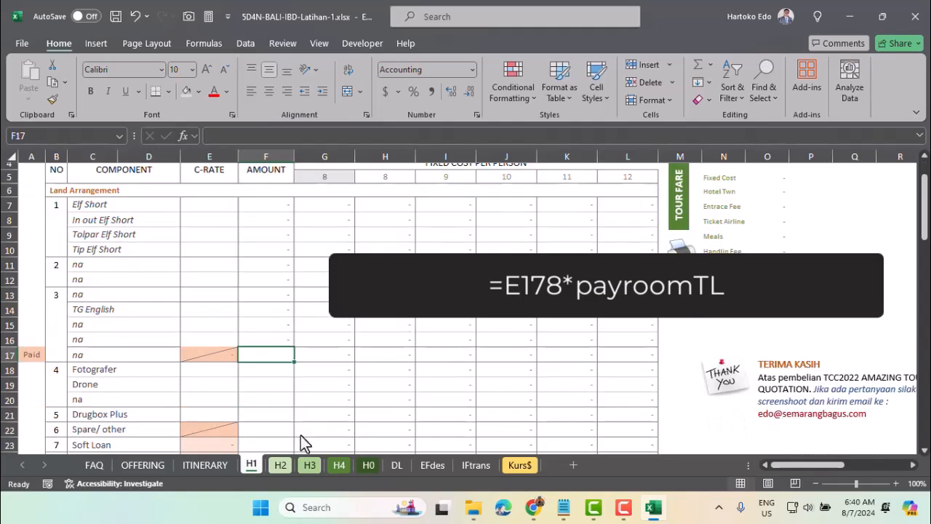
type("=")
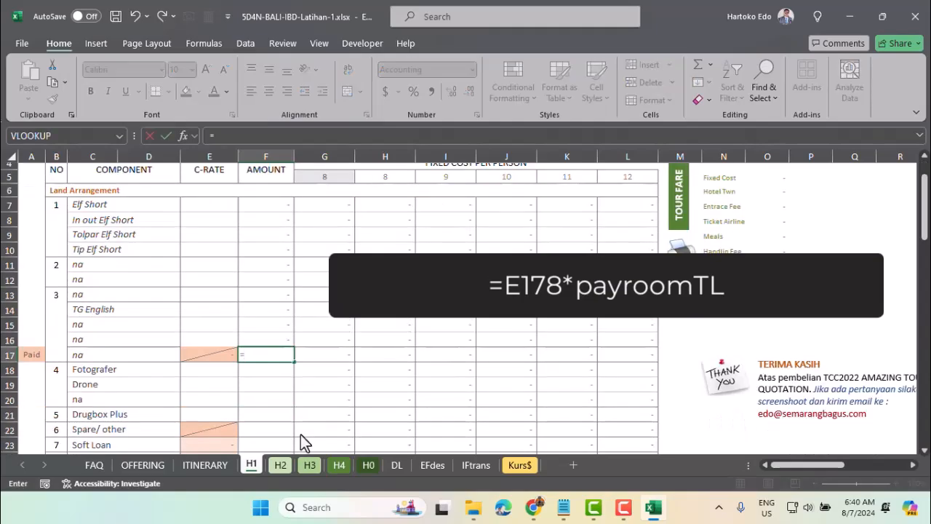
left_click(205, 357)
type("8")
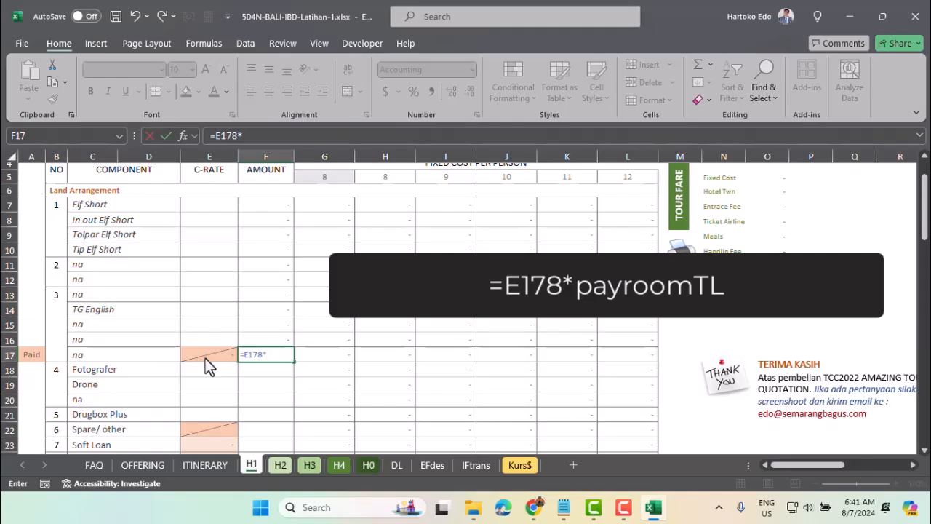
type("*pay")
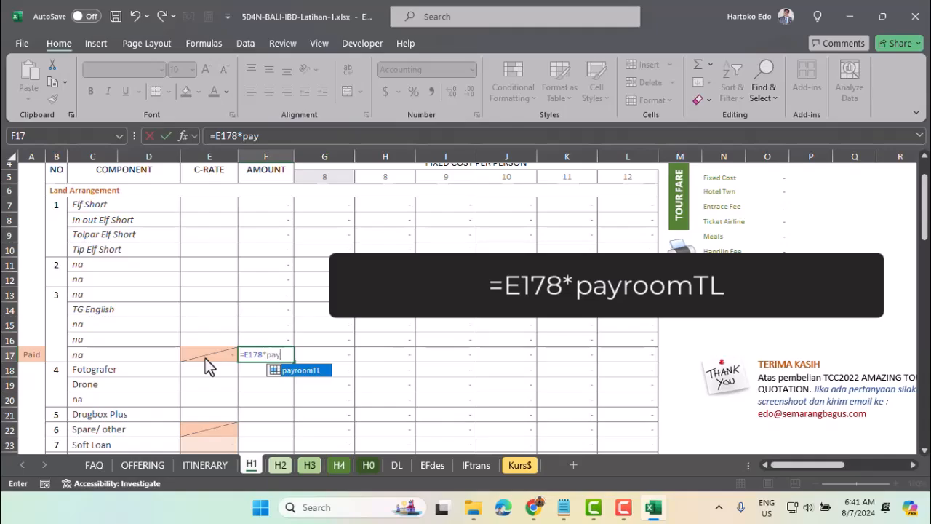
double_click(296, 369)
key("ctrl+Return")
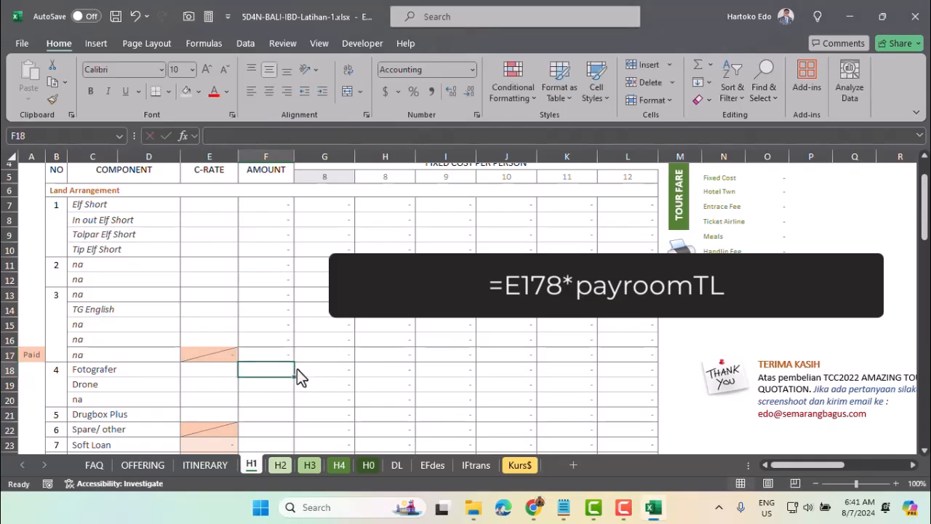
- Go to the cell defined by the name payroomTL to inspect its formula
left_click(120, 136)
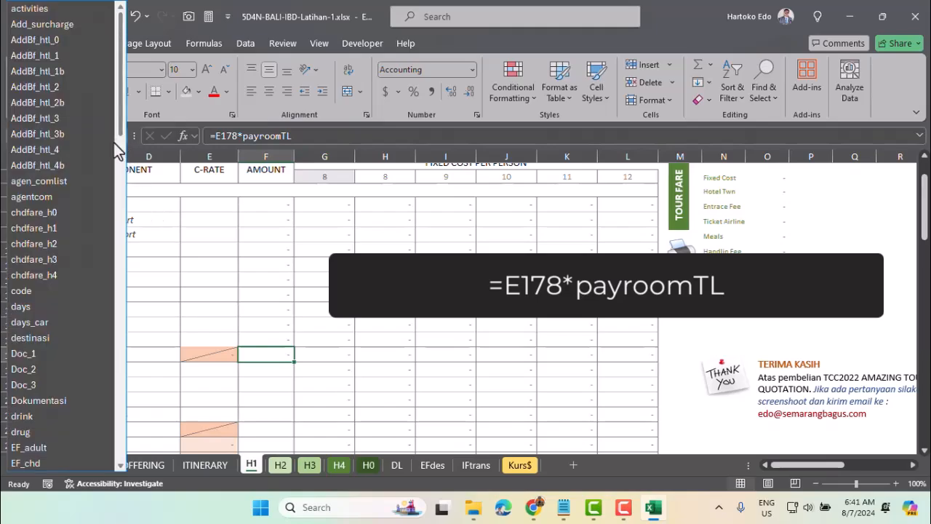
scroll(46, 269, "down", 7)
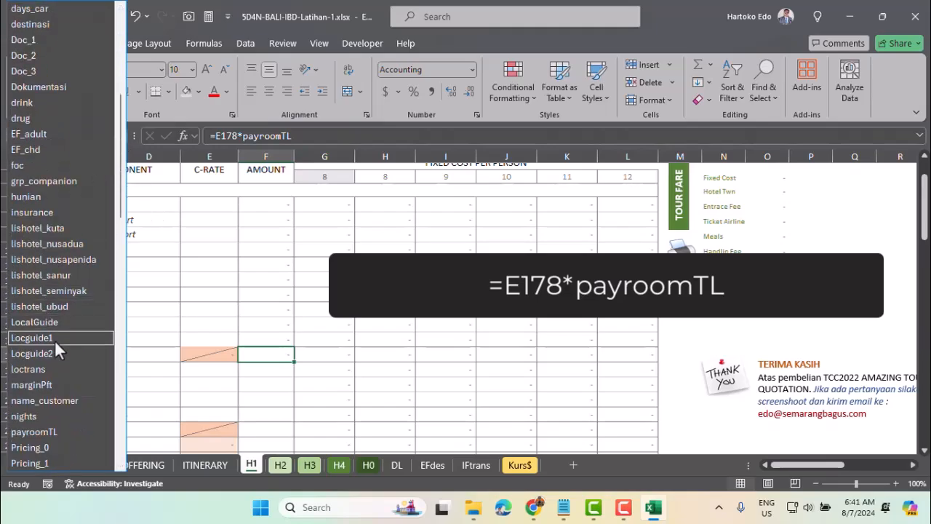
left_click(41, 431)
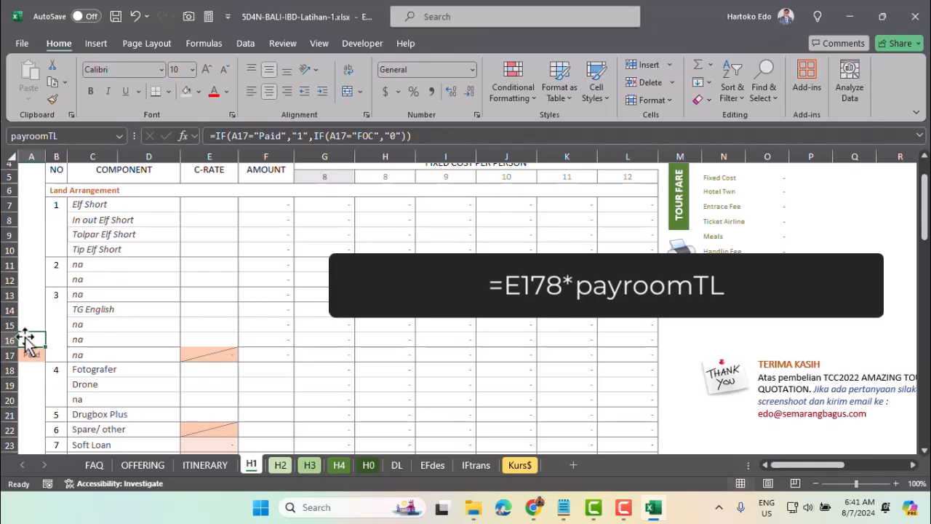
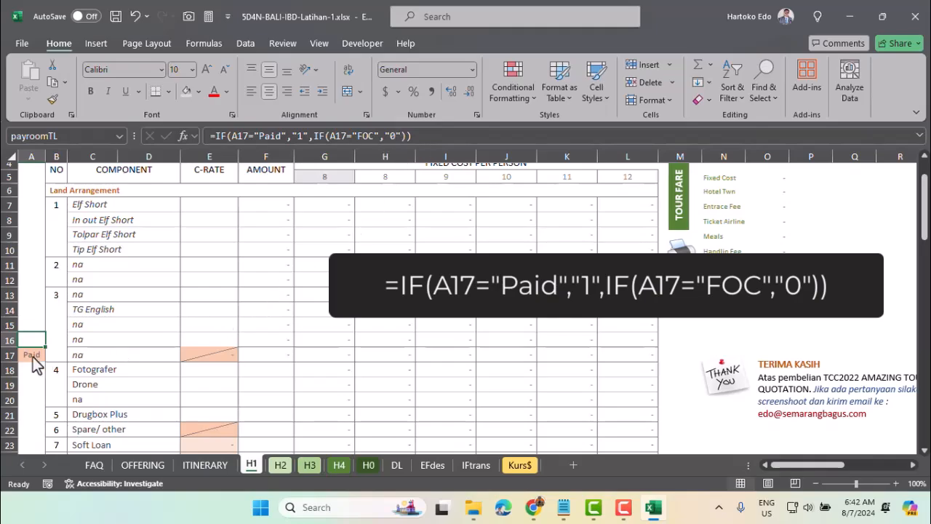
- Enter a trial rate of 500 in the C-RATE cell E29 of the first hotel row
left_click(277, 358)
scroll(207, 356, "down", 4)
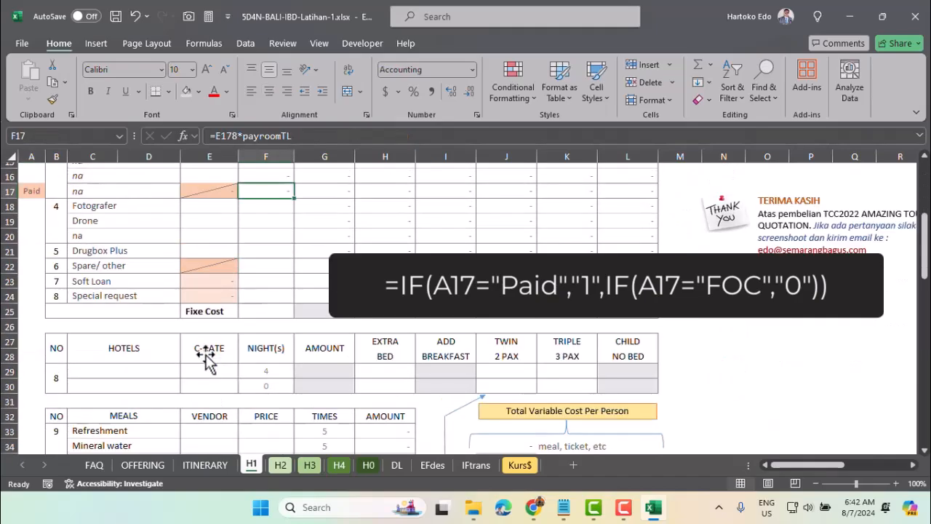
left_click(217, 372)
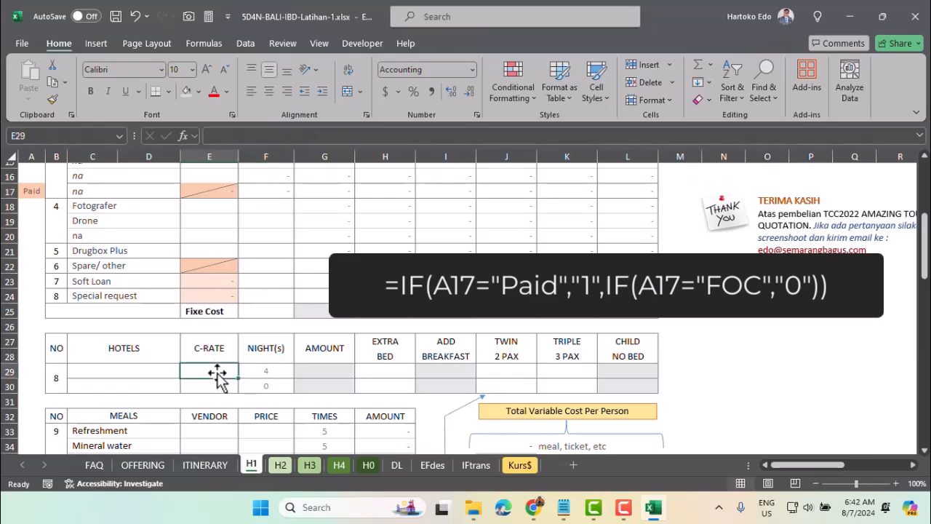
type("500")
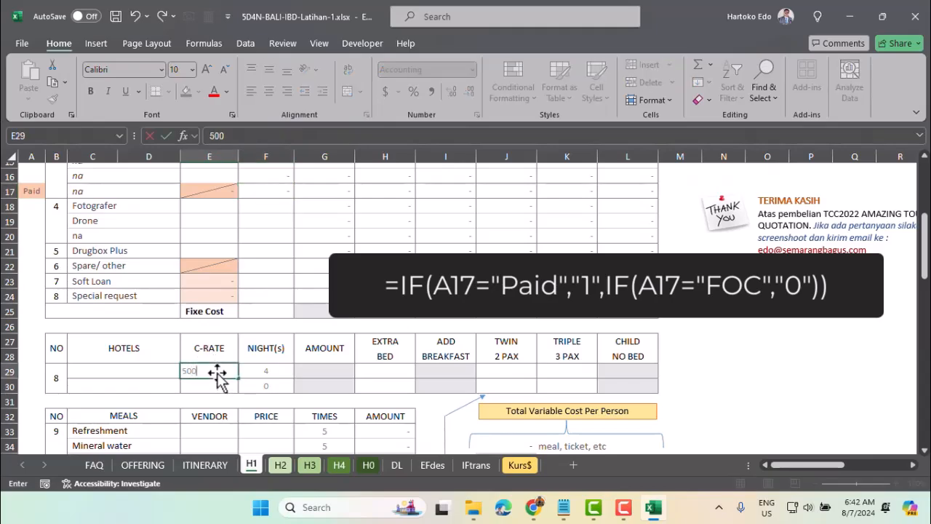
key("Return")
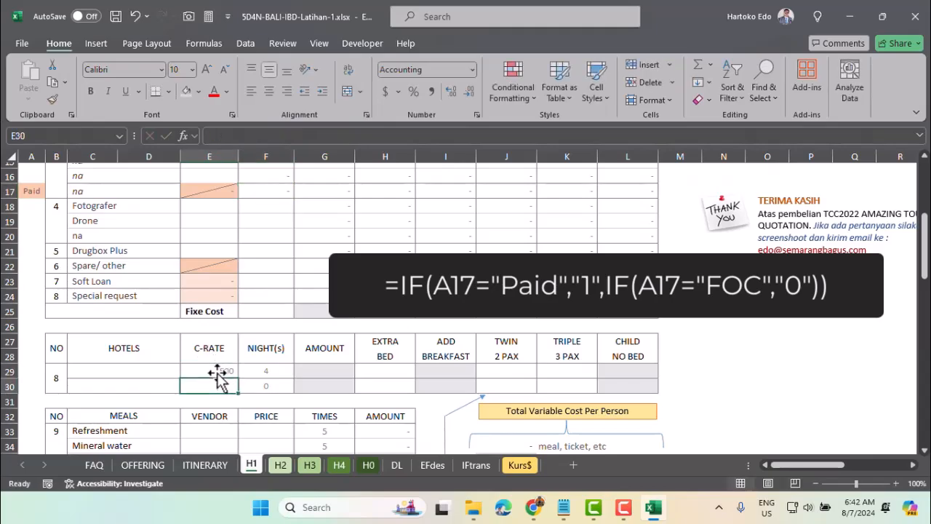
- Enter the formula =E29*F29 in the hotel AMOUNT cell G29 to multiply the rate by the nights
left_click(324, 372)
type("=")
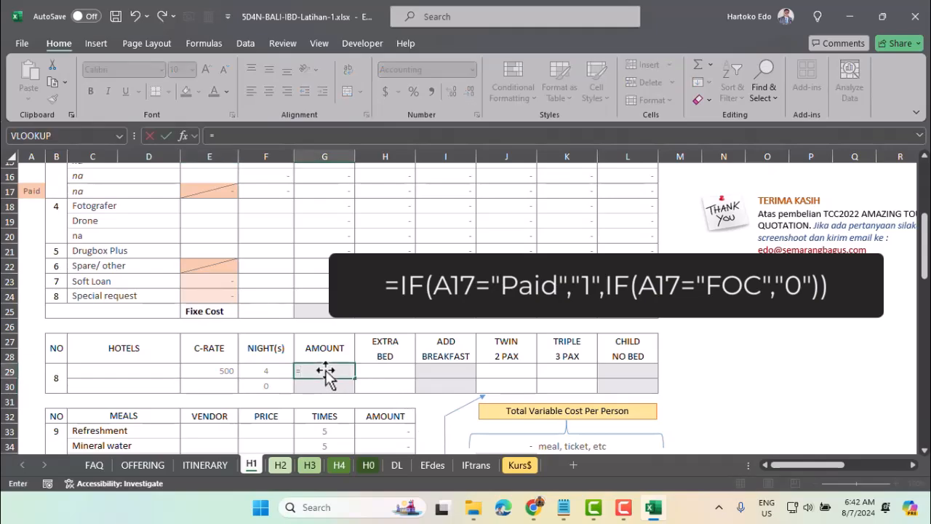
left_click(227, 371)
type("*")
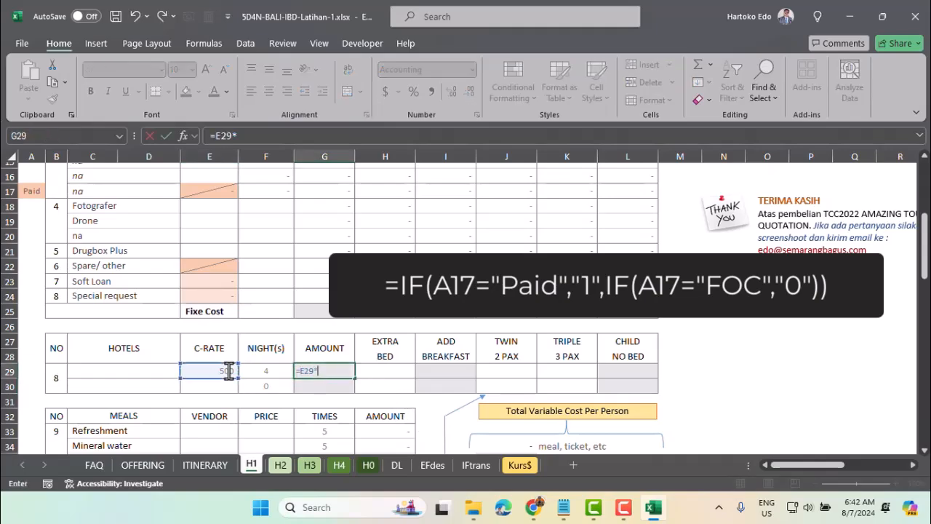
left_click(268, 372)
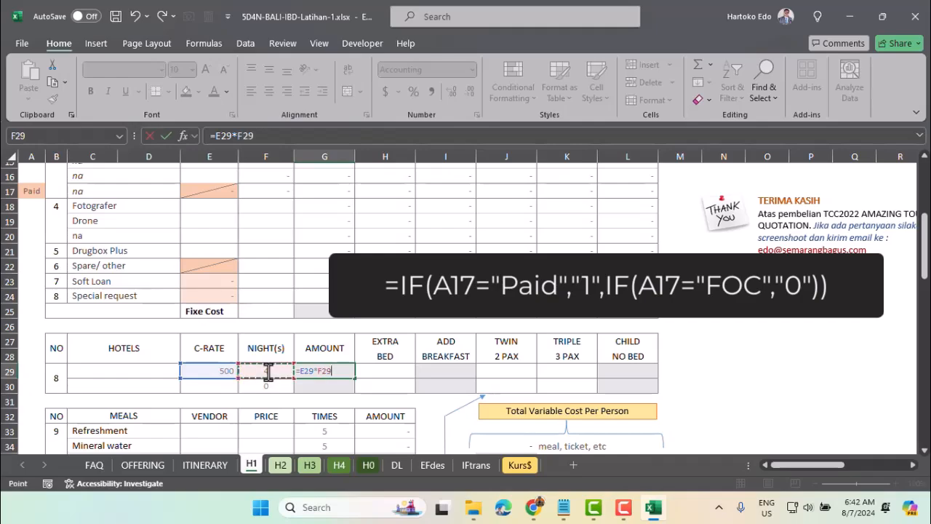
key("Return")
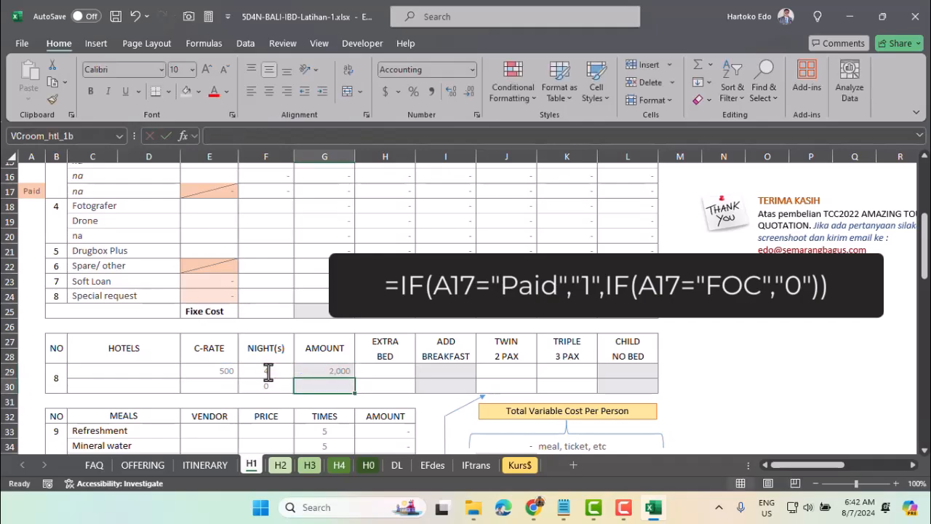
- Inspect the lookup formulas behind the rate cell E17 and the component cell C17 in the row marked Paid
scroll(269, 368, "up", 1)
left_click(216, 245)
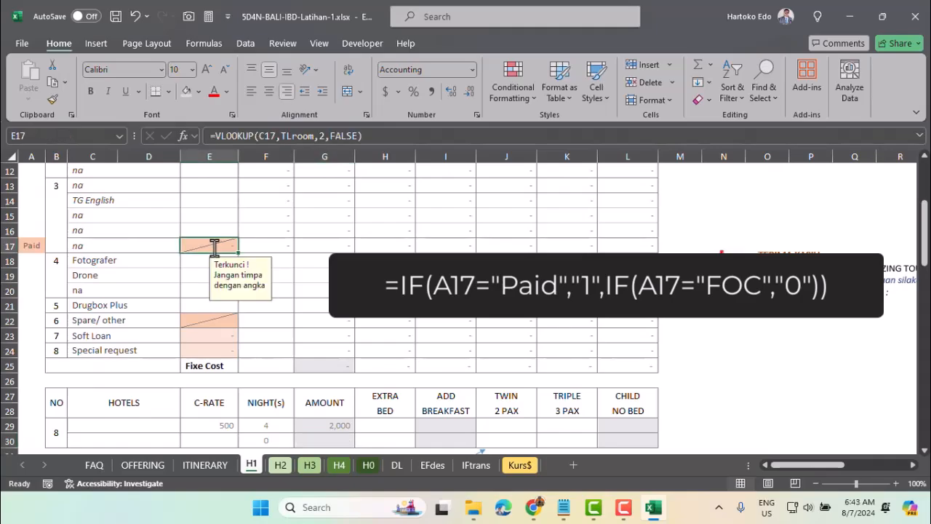
left_click(109, 245)
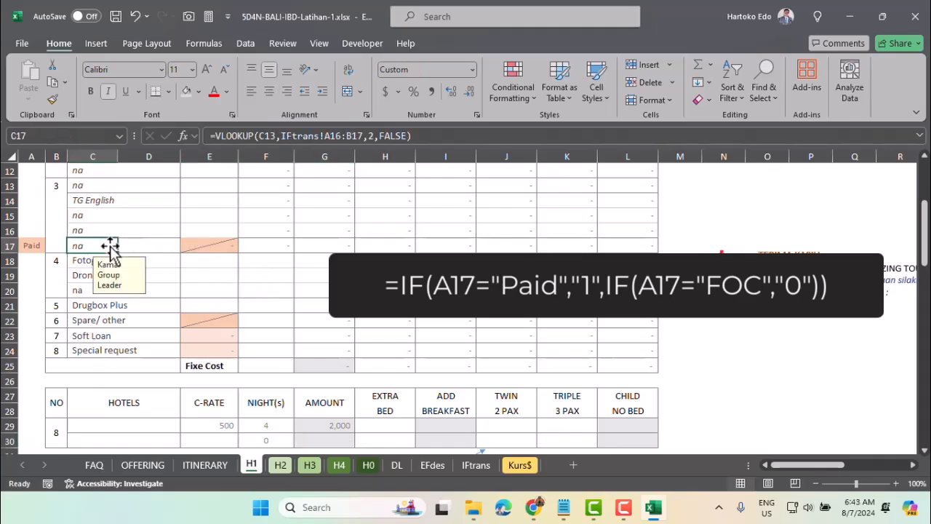
left_click(218, 246)
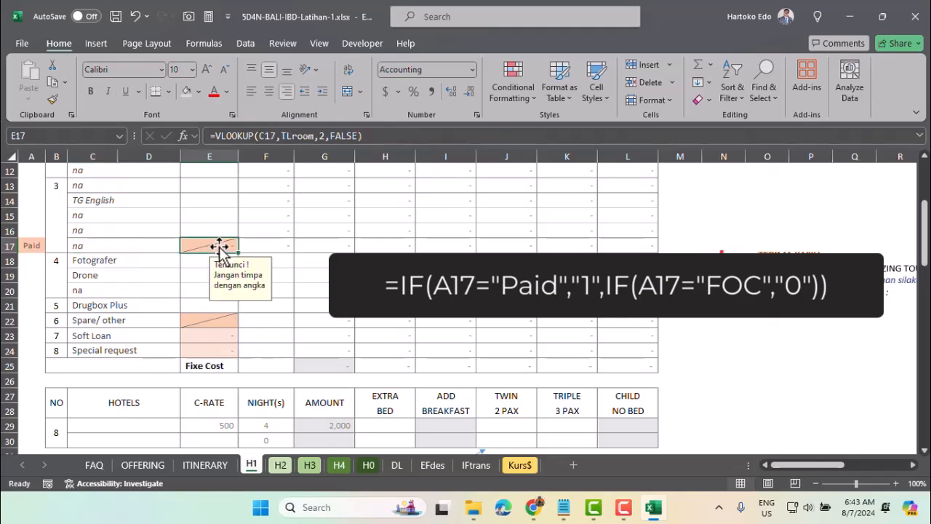
- Set the Group Leader option under SUPPORTING UNITS on the FAQ sheet to Group leader
left_click(93, 466)
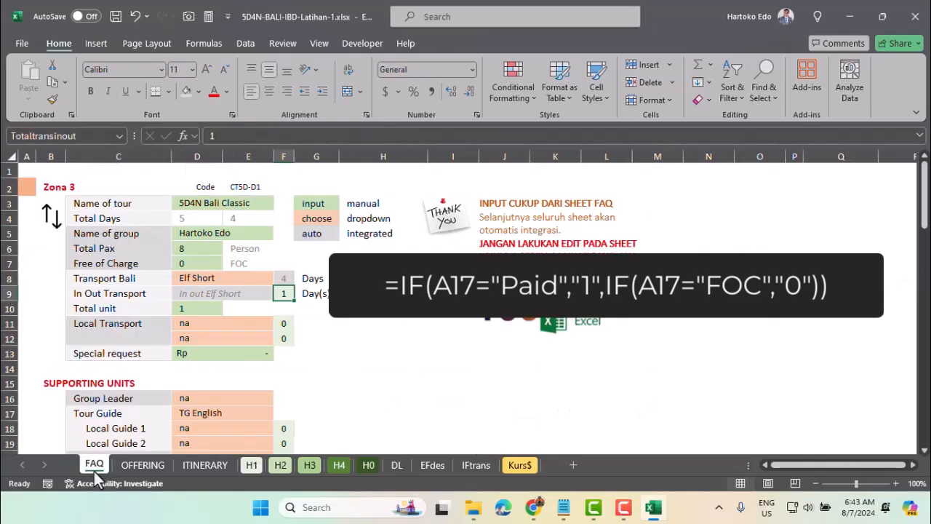
scroll(142, 367, "down", 1)
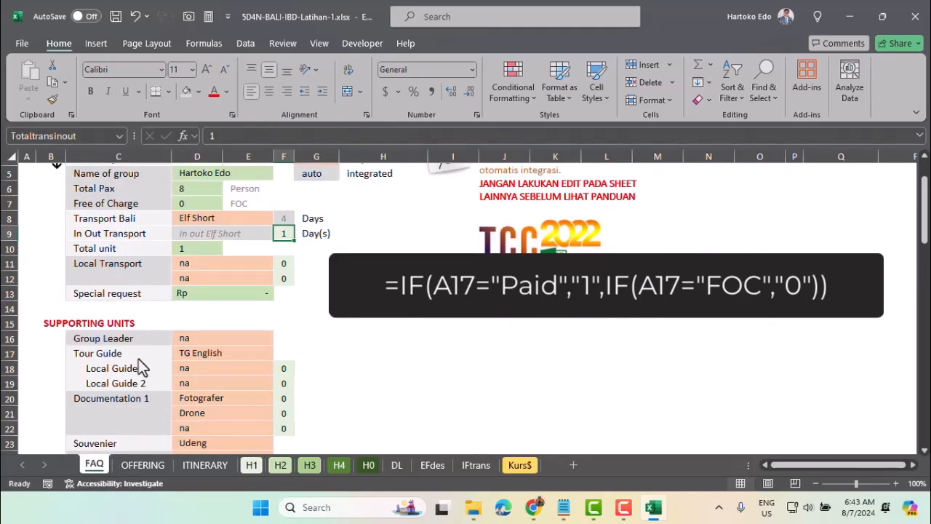
left_click(217, 340)
left_click(280, 339)
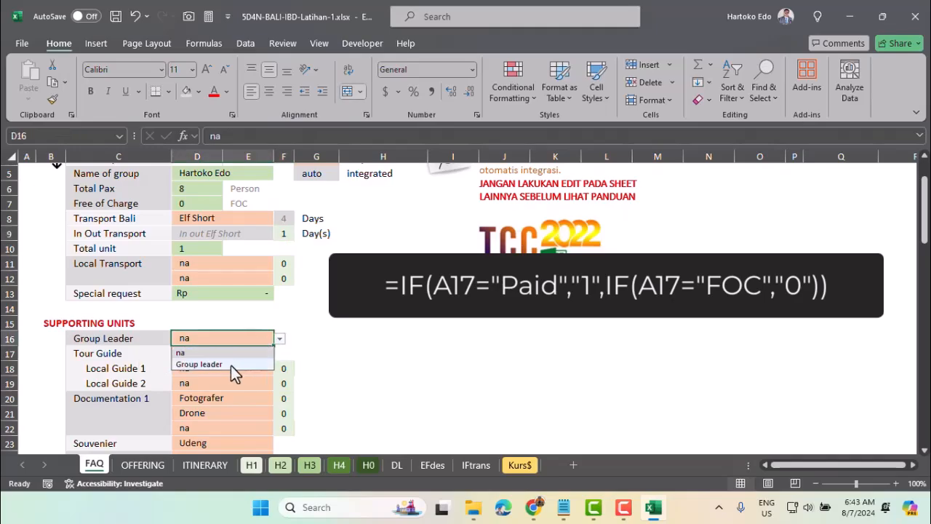
left_click(219, 360)
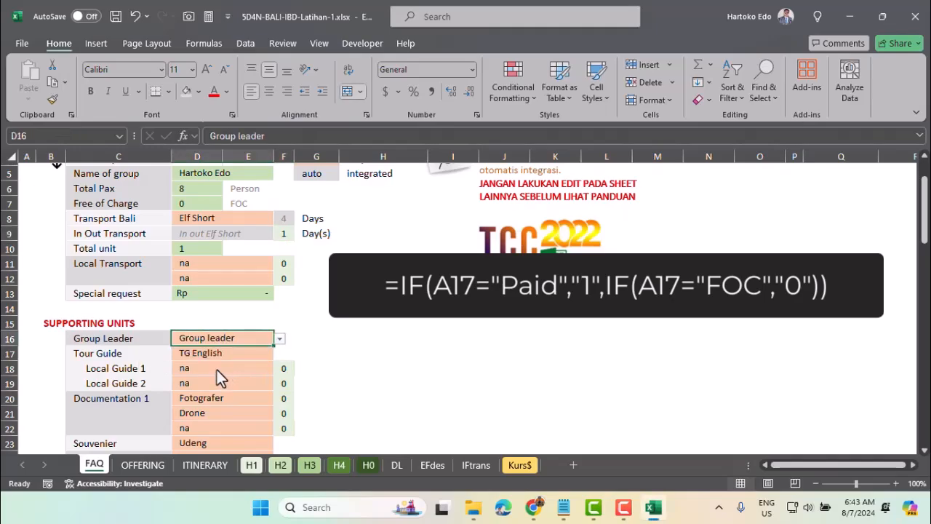
- Trace the lookup in H1 cell C17 to the IFtrans sheet and change Tour Leader in A17 there to Group Leader
left_click(251, 465)
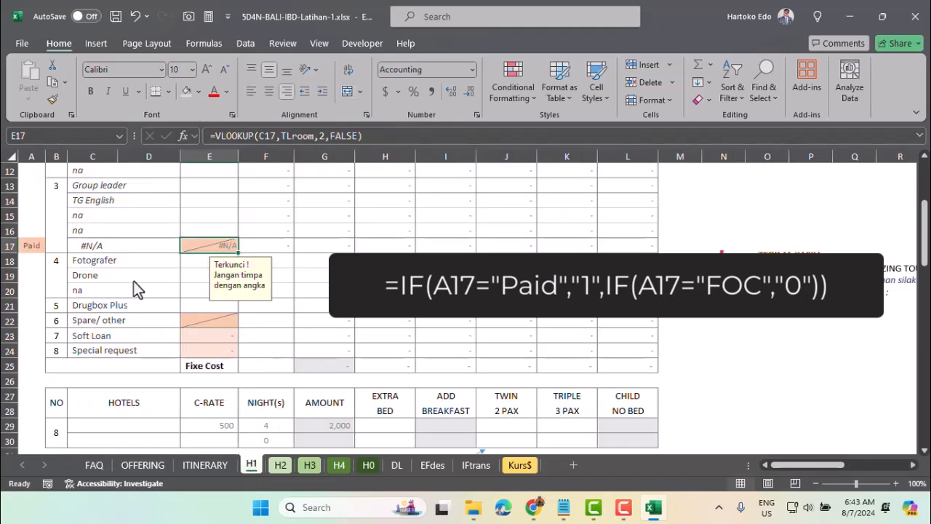
left_click(94, 248)
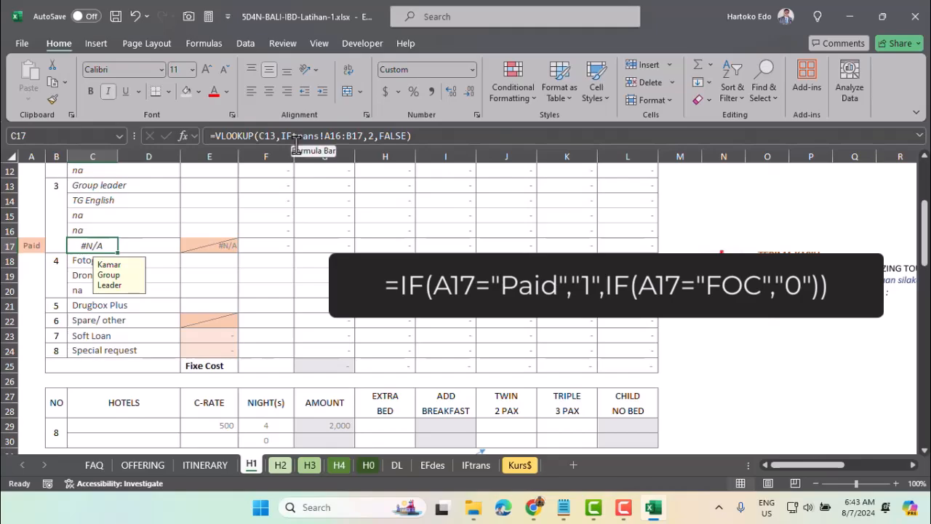
left_click(476, 464)
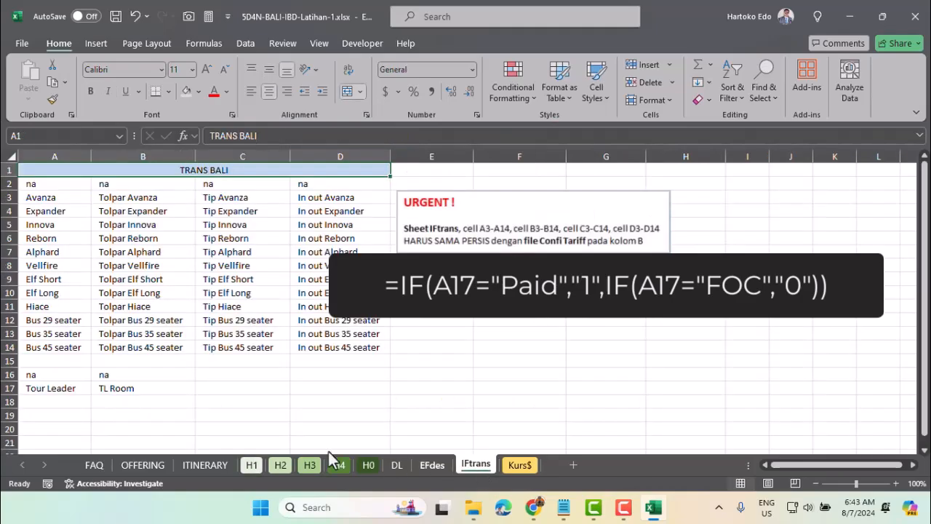
left_click(42, 391)
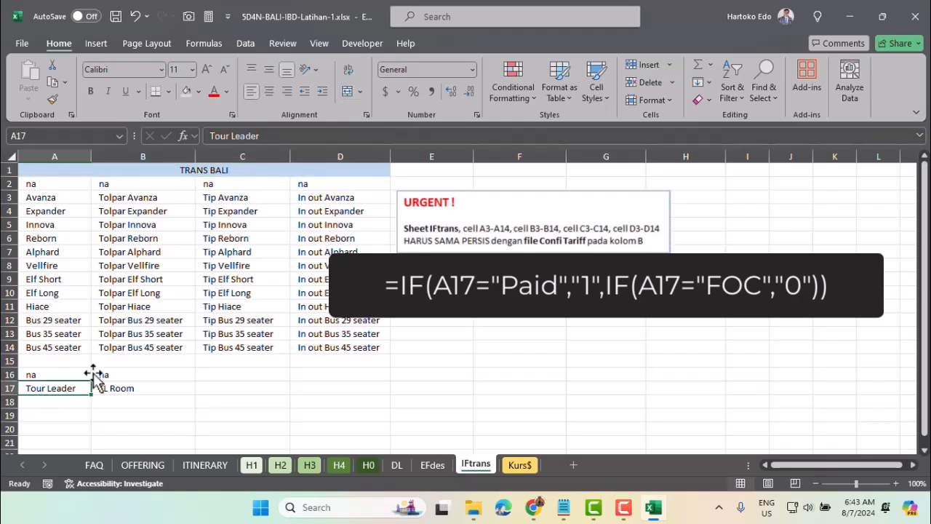
left_click(218, 137)
double_click(218, 139)
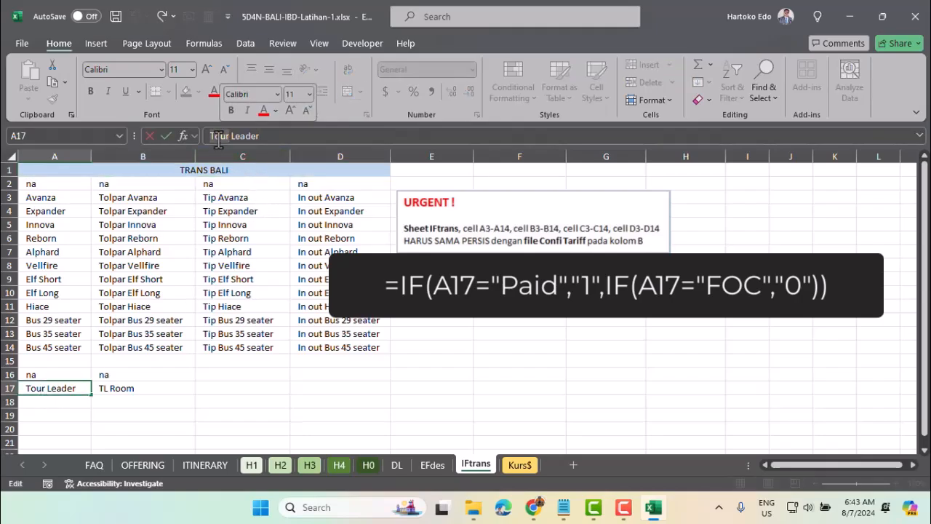
type("Group")
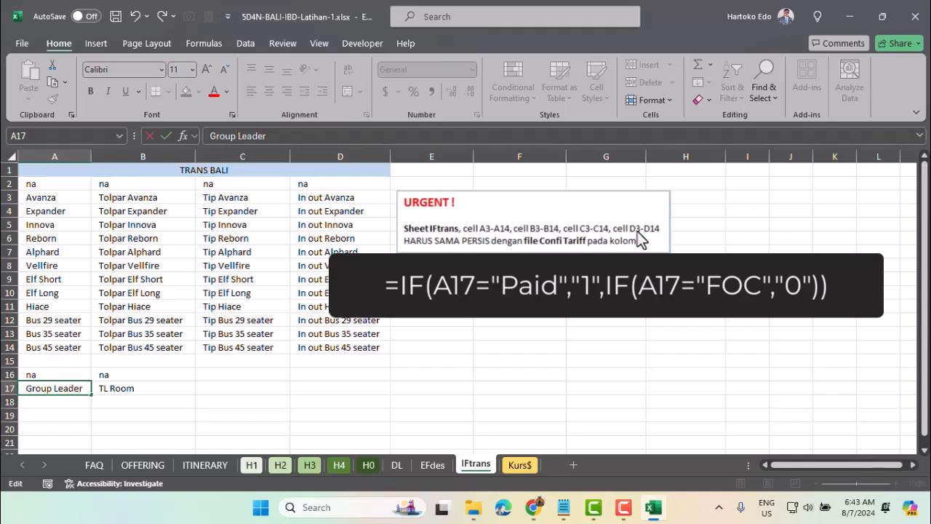
key("Return")
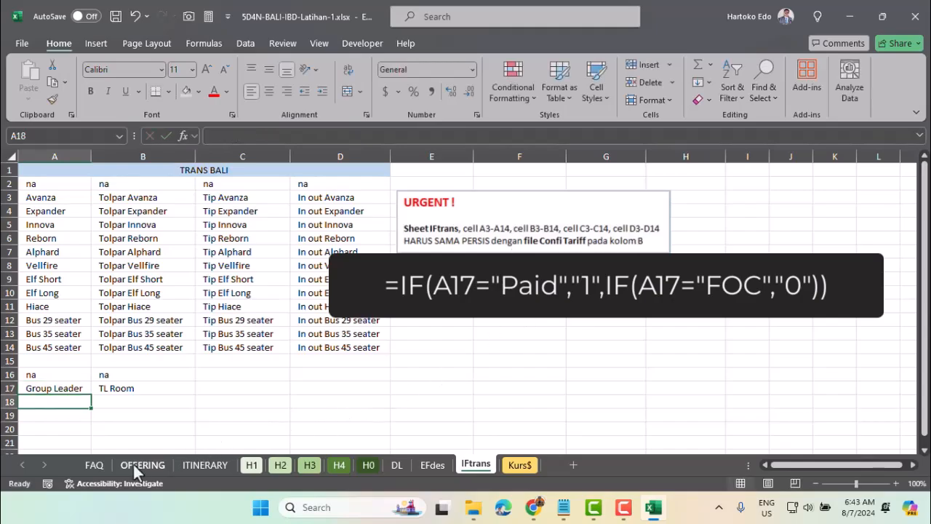
- Compare the TL Room rate in E17 on sheet H1 with the hotel amount in G29
left_click(250, 465)
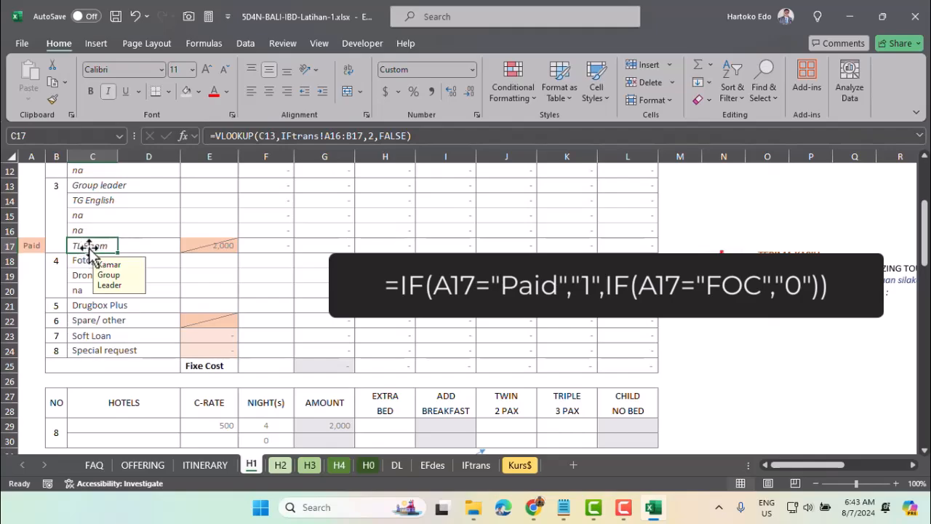
left_click(217, 248)
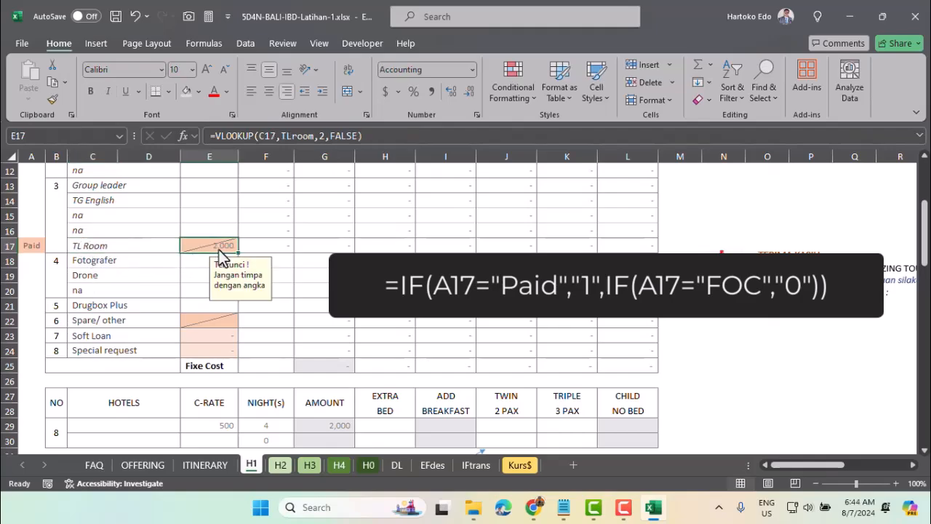
left_click(340, 425)
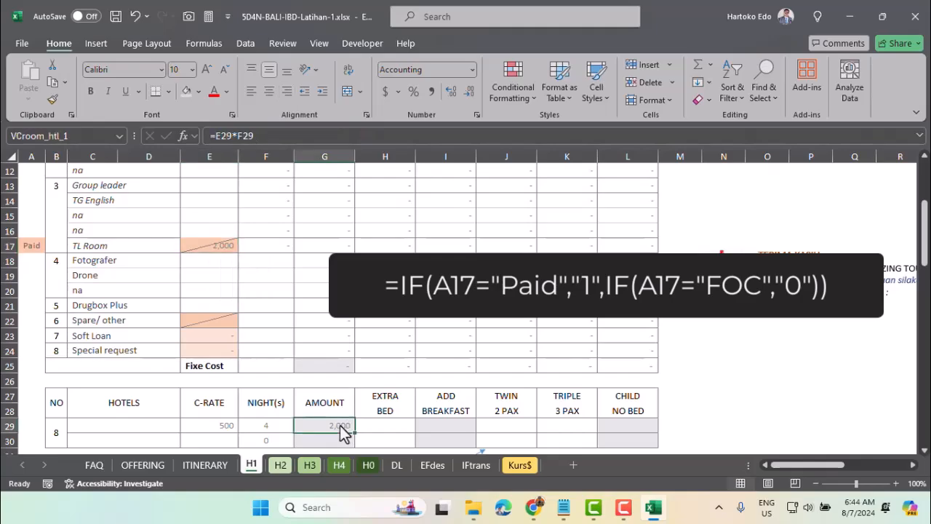
- Clear the trial hotel rate in E29 and the formula in the AMOUNT cell G29
left_click(219, 429)
key("Delete")
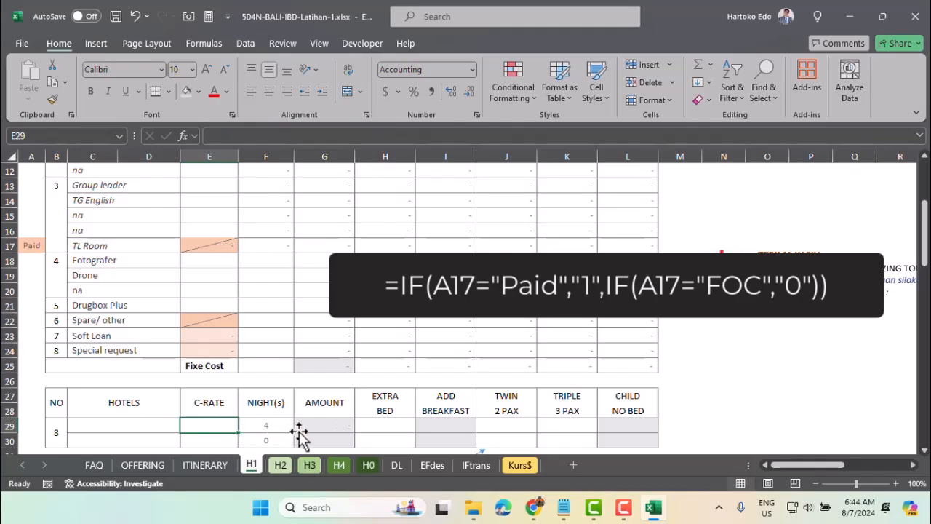
left_click(340, 427)
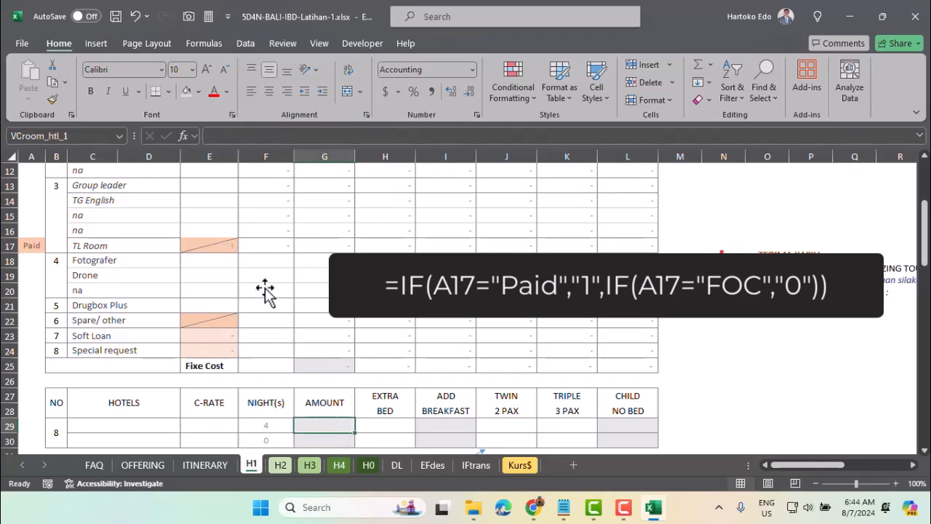
- Enter the formula =E18*Doc_1 in the AMOUNT cell F18 of the Fotografer row
left_click(275, 264)
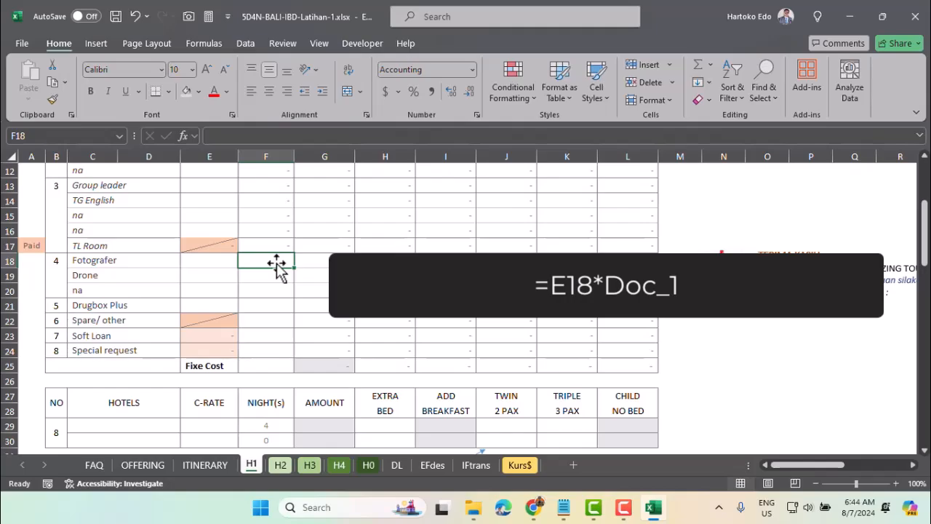
type("=")
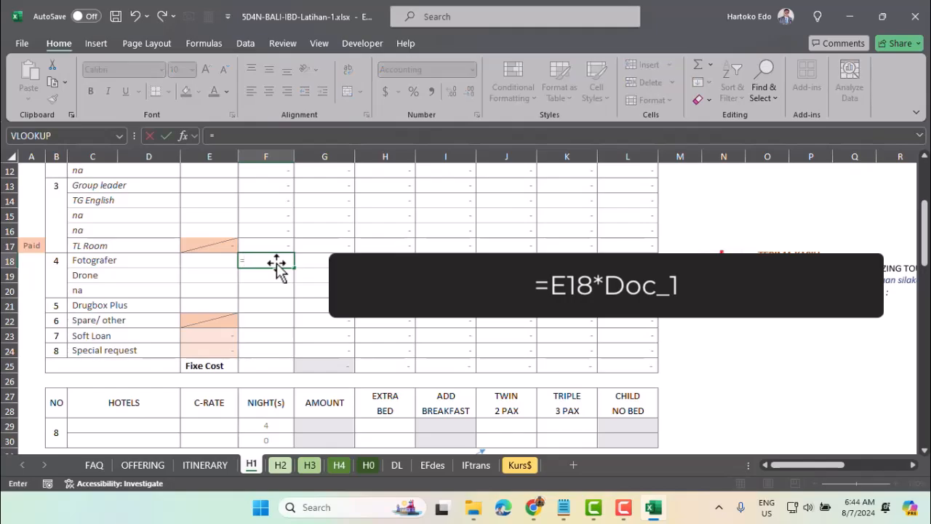
left_click(218, 263)
type("*")
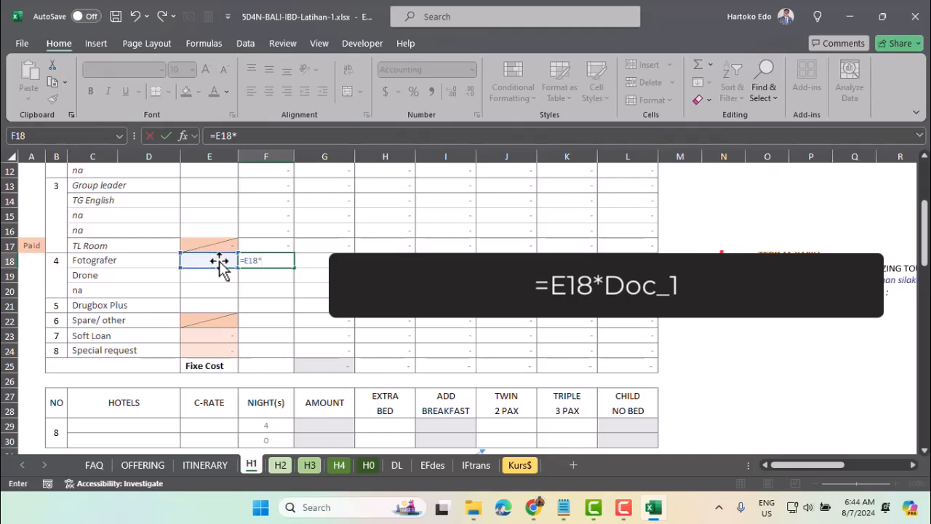
type("doc")
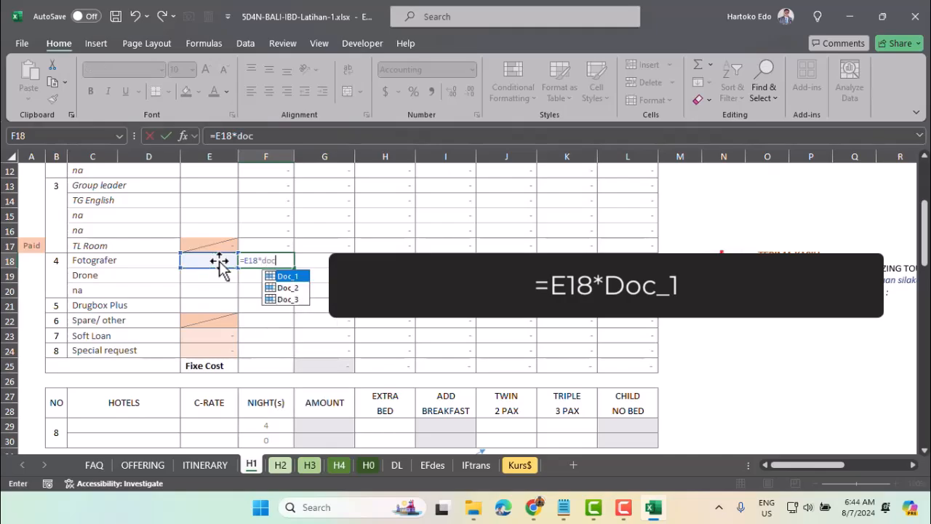
double_click(293, 279)
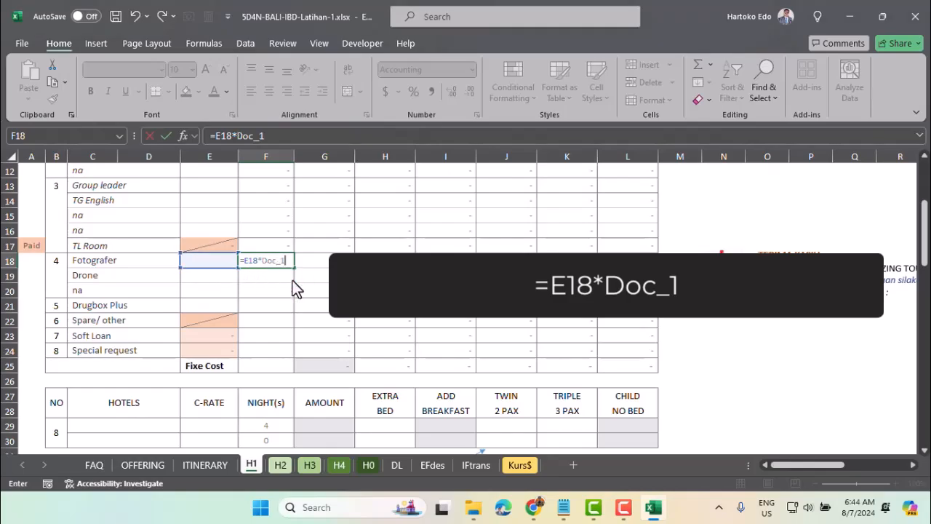
key("Return")
- Check the quantity cells Doc_1, Doc_2 and Doc_3 beside the Documentation entries on the FAQ sheet
left_click(94, 465)
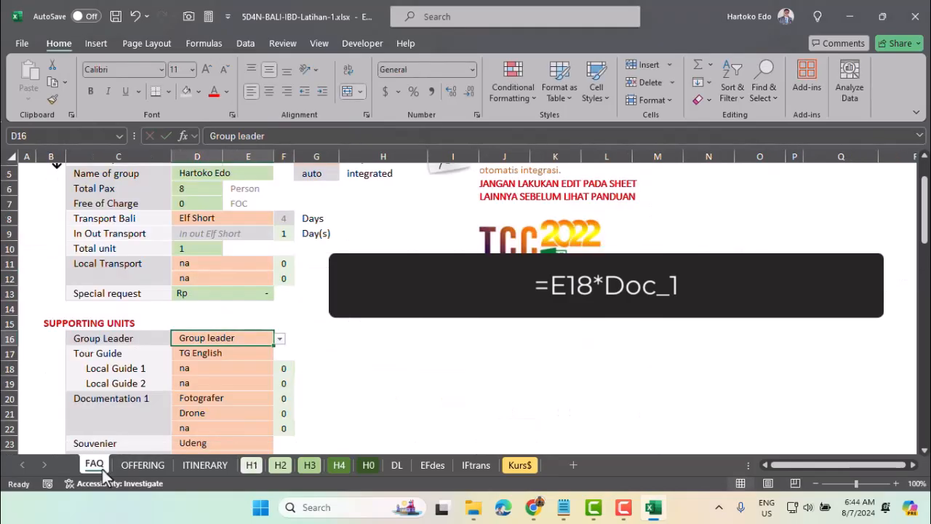
scroll(257, 369, "down", 1)
left_click(210, 338)
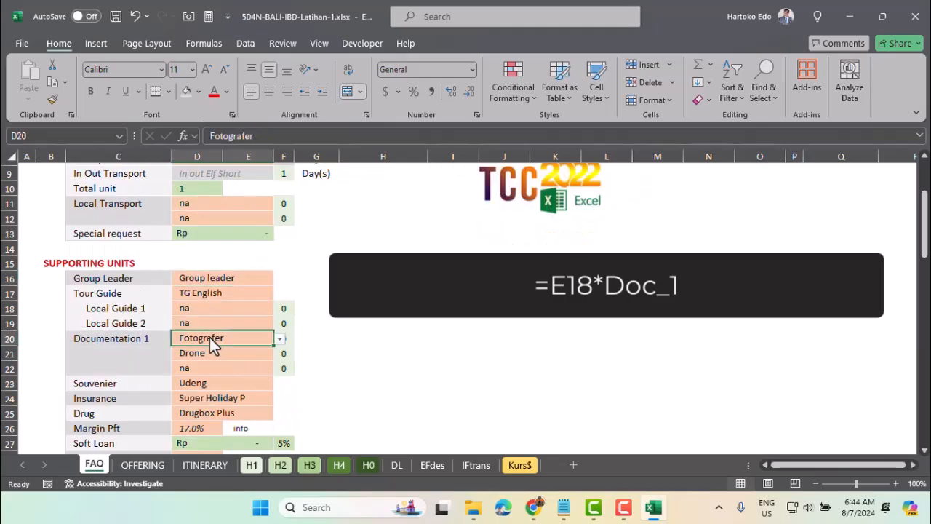
left_click(283, 338)
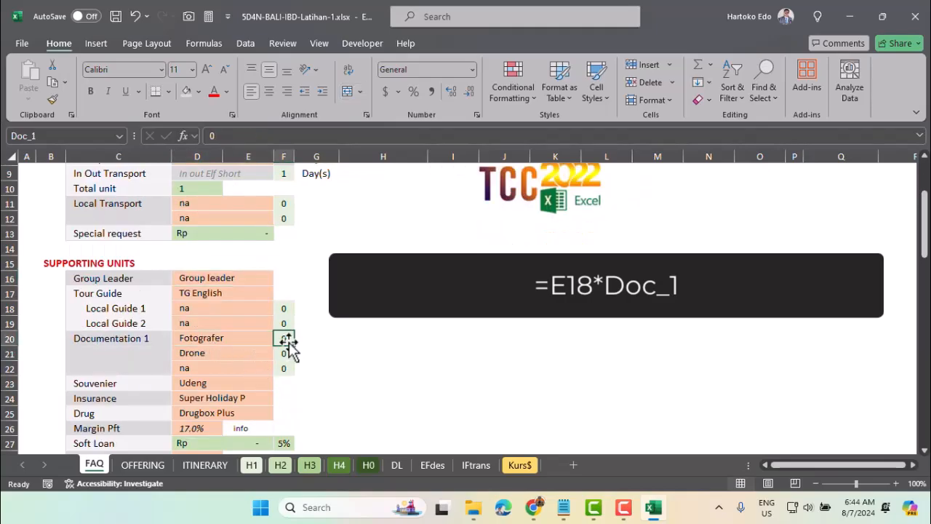
left_click(283, 355)
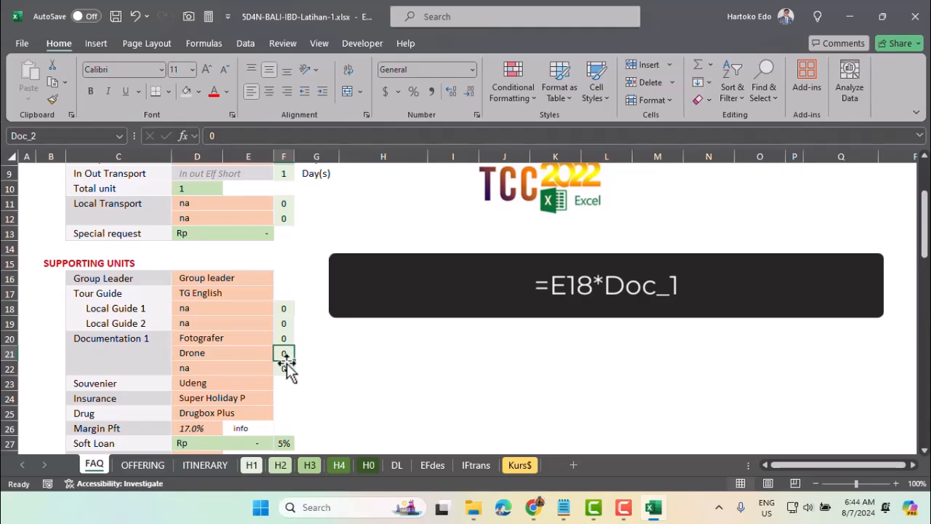
left_click(288, 371)
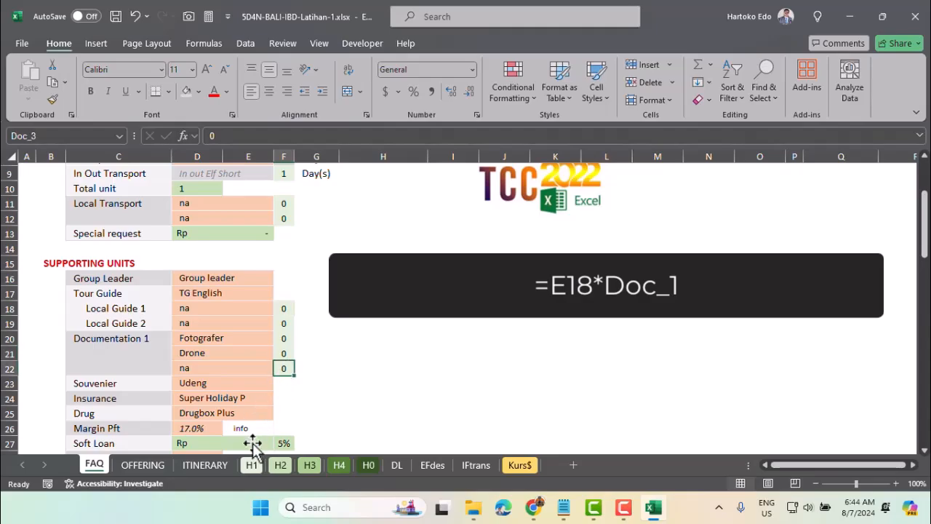
- Enter a trial rate of 500 in the C-RATE cell E18 of the Fotografer row on sheet H1
left_click(251, 465)
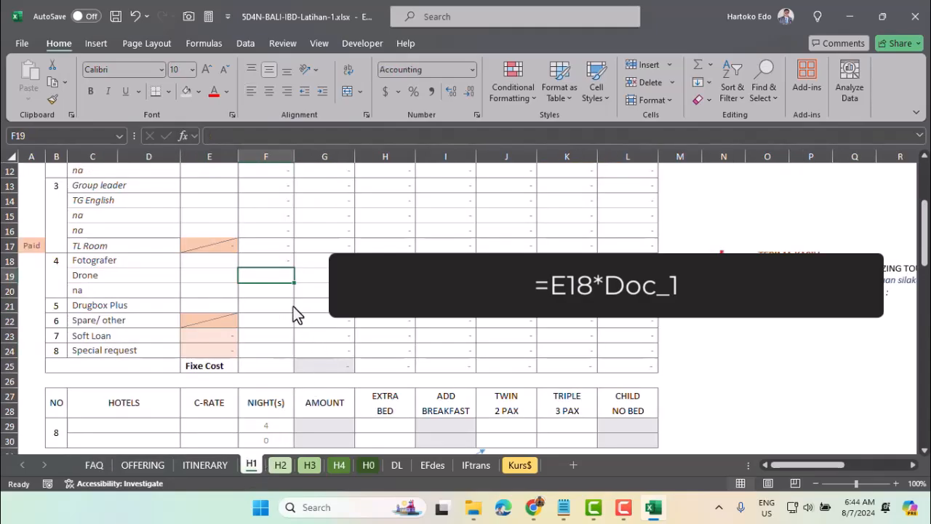
left_click(214, 265)
type("500")
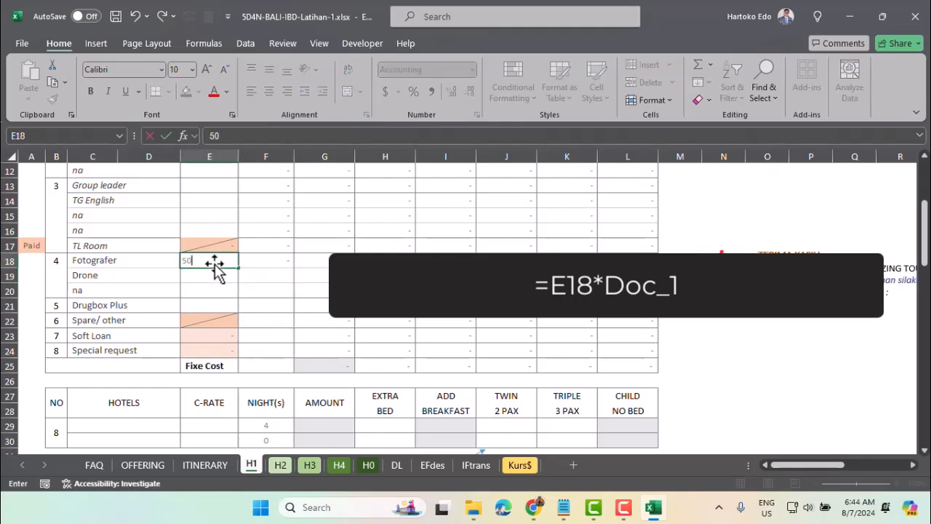
key("Return")
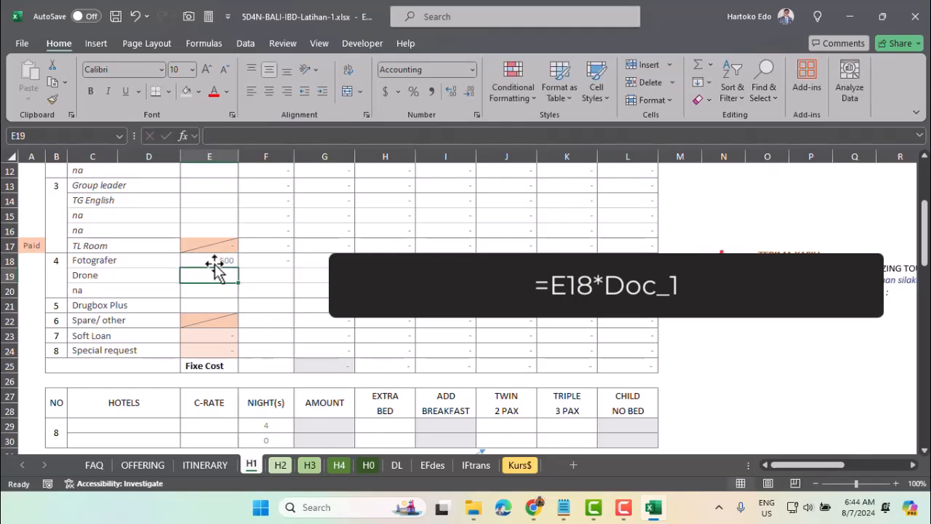
left_click(283, 263)
- Set the Fotografer quantity Doc_1 in F20 of the FAQ sheet to 1
left_click(94, 464)
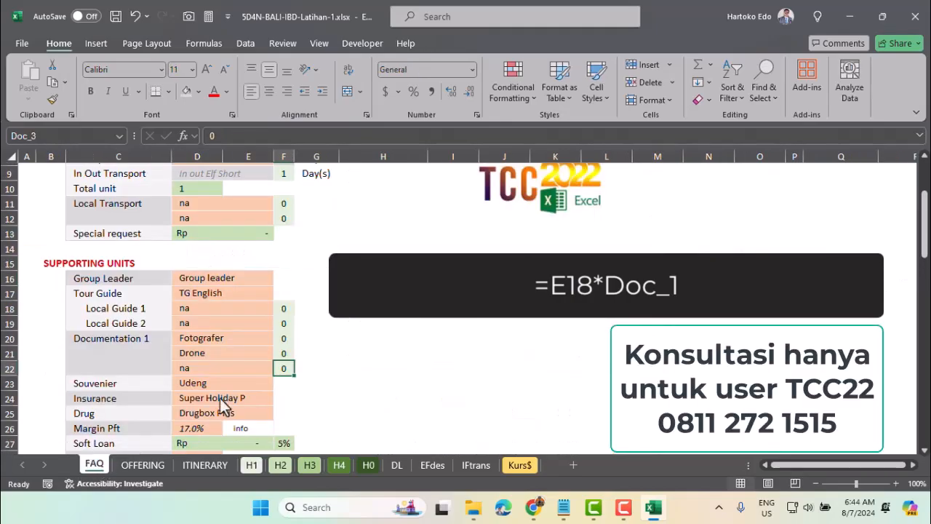
left_click(282, 366)
left_click(283, 339)
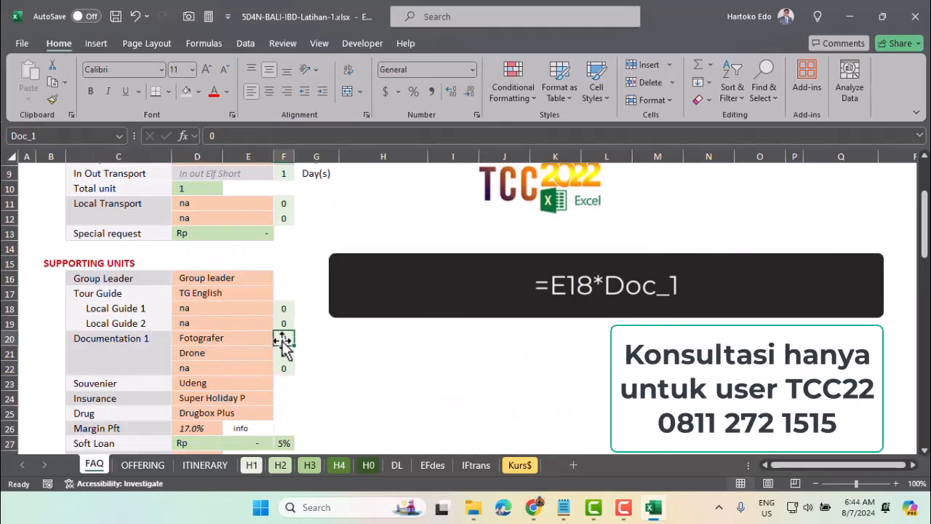
type("1")
key("Return")
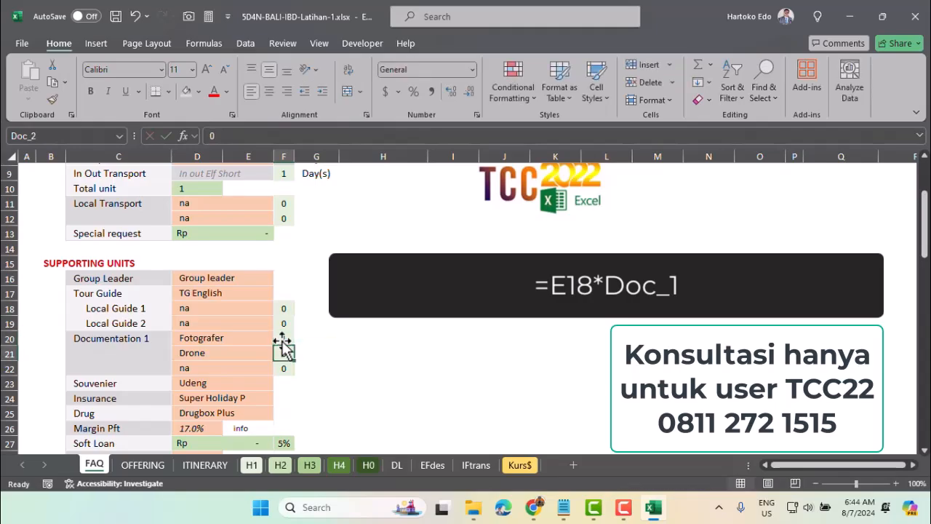
- Check the Fotografer amount in F18 on sheet H1 and clear the trial rate in E18
left_click(252, 467)
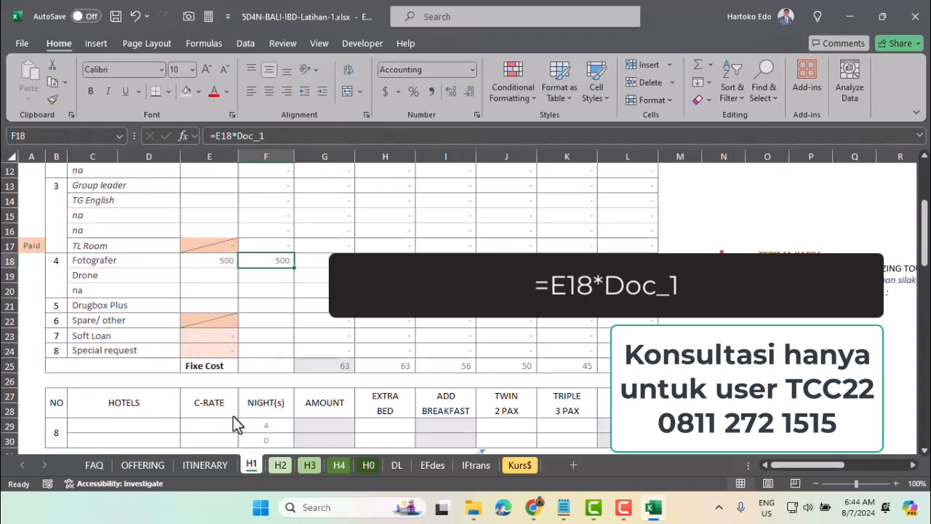
left_click(213, 263)
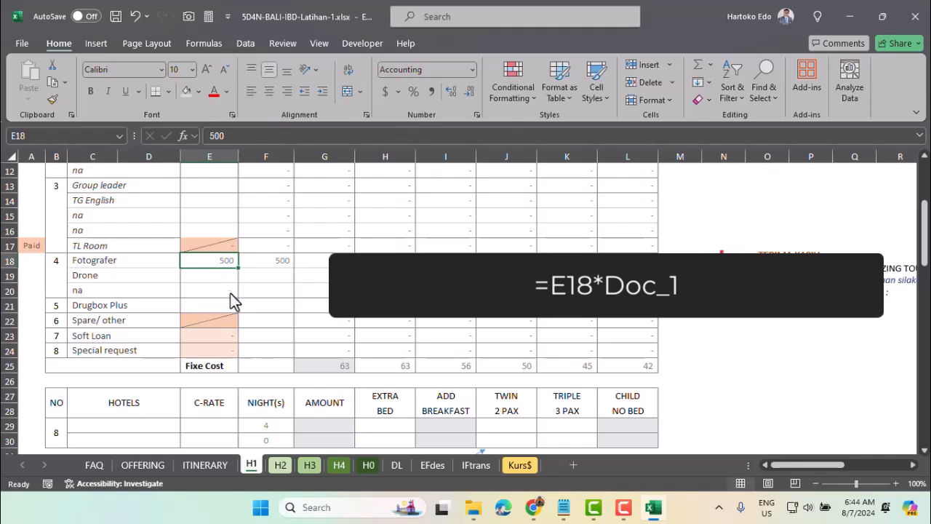
key("Delete")
scroll(228, 291, "up", 4)
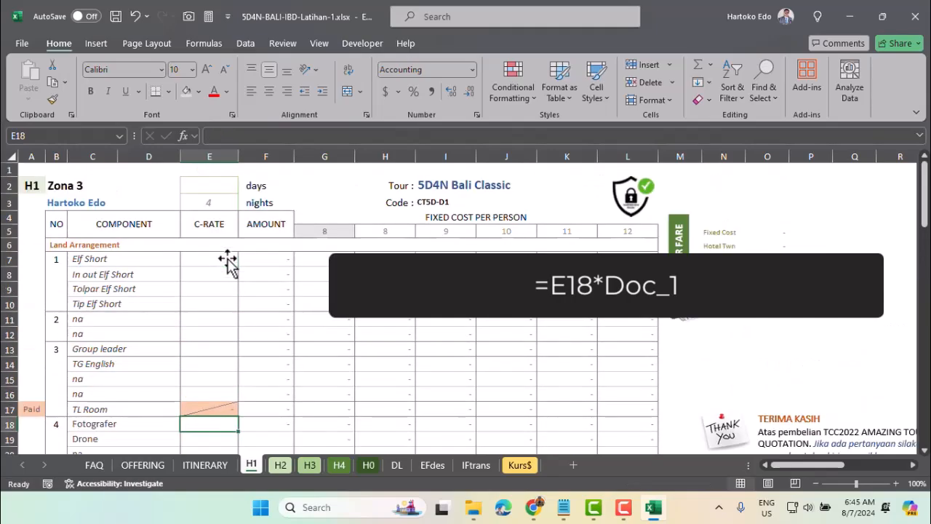
left_click(216, 154)
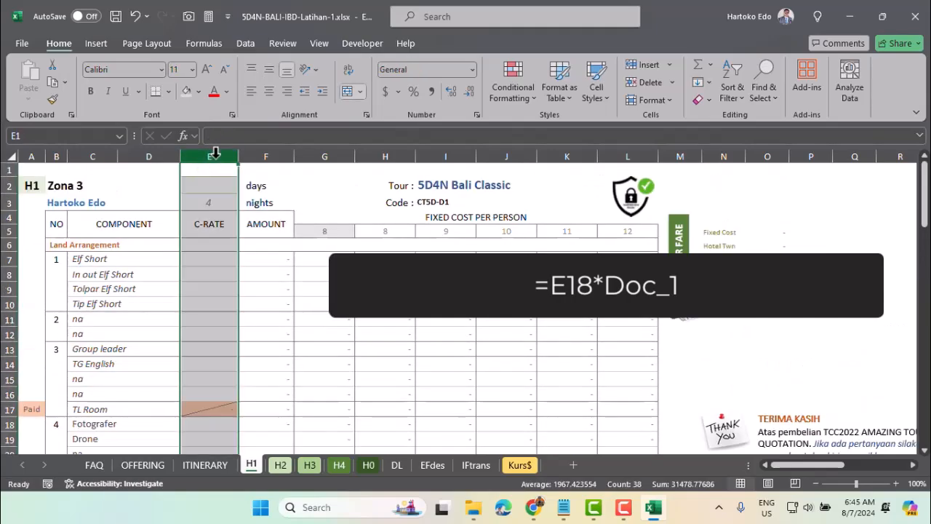
scroll(265, 335, "down", 4)
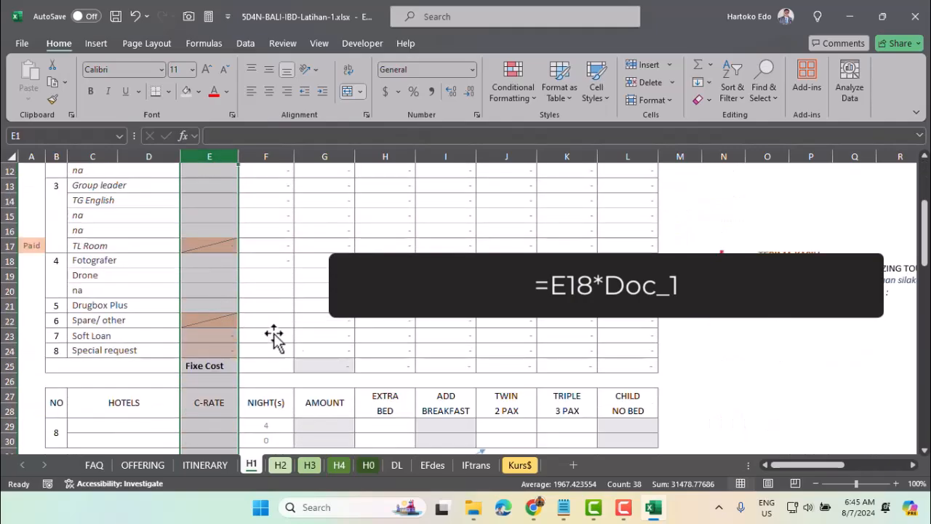
- Enter the formula =E19*Doc_2 in the AMOUNT cell F19 of the Drone row
left_click(278, 276)
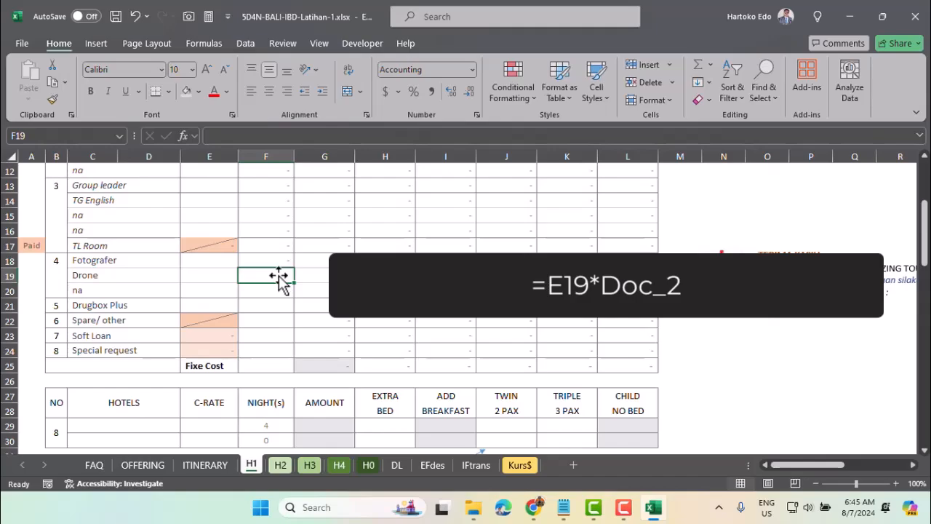
type("=")
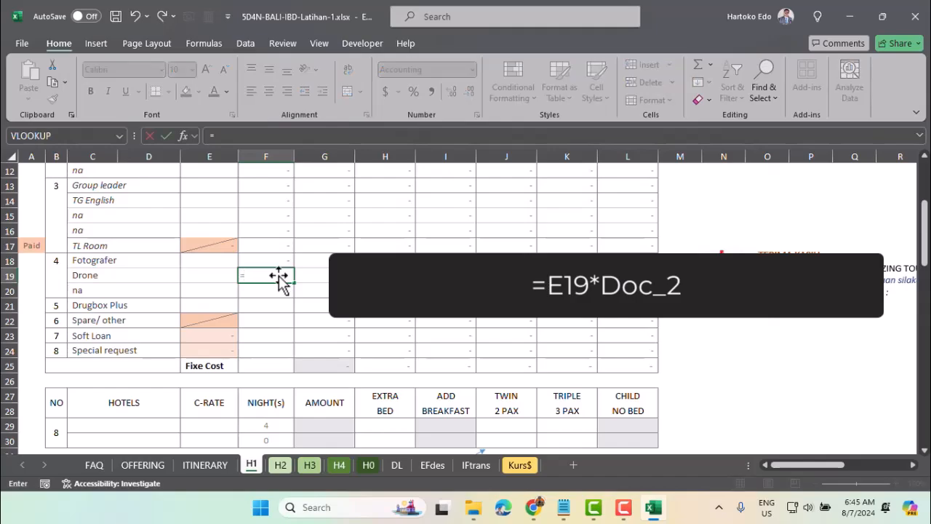
left_click(224, 280)
type("*")
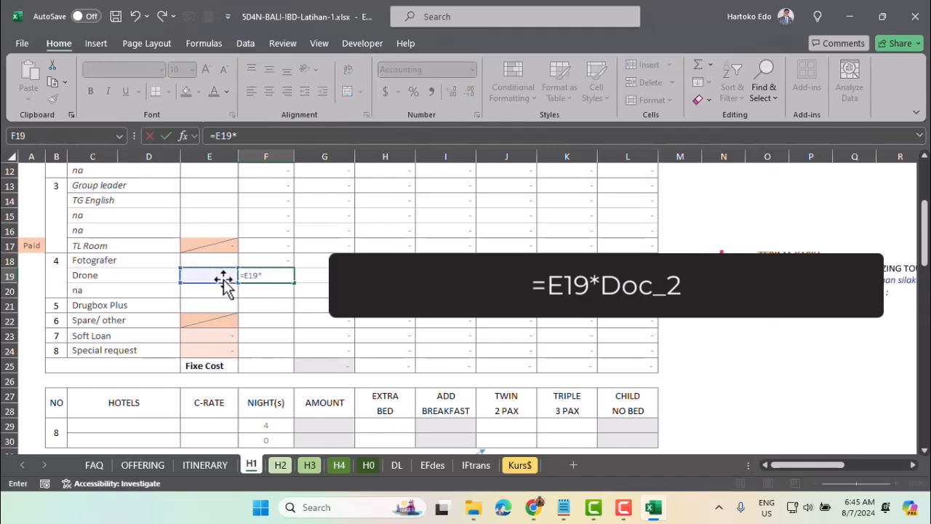
type("do")
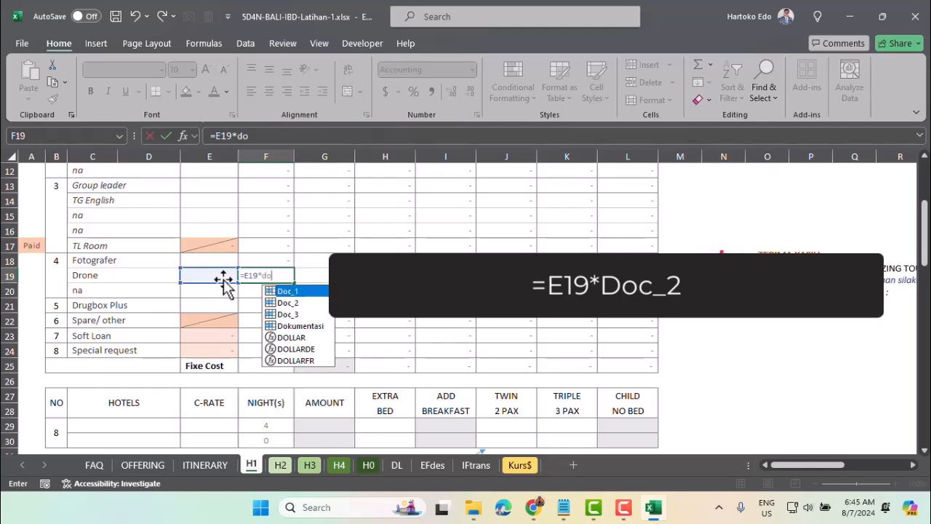
double_click(288, 303)
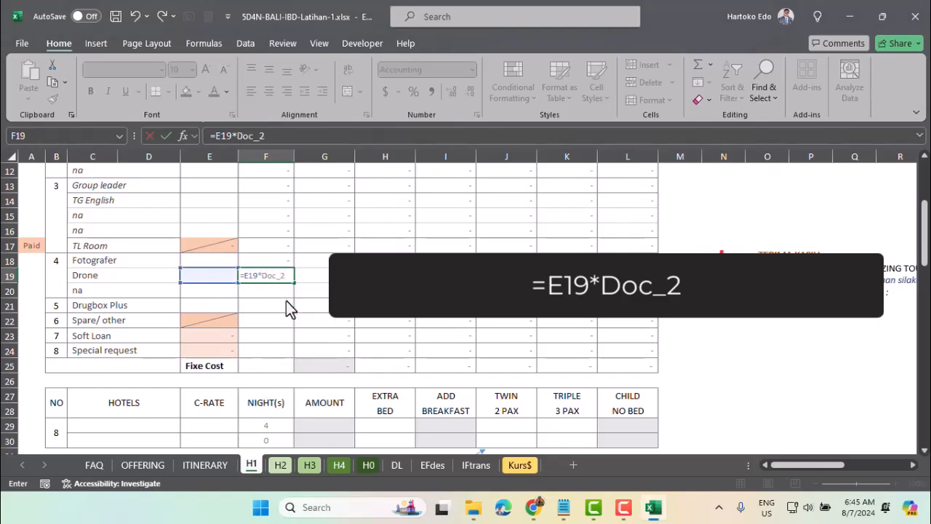
key("Return")
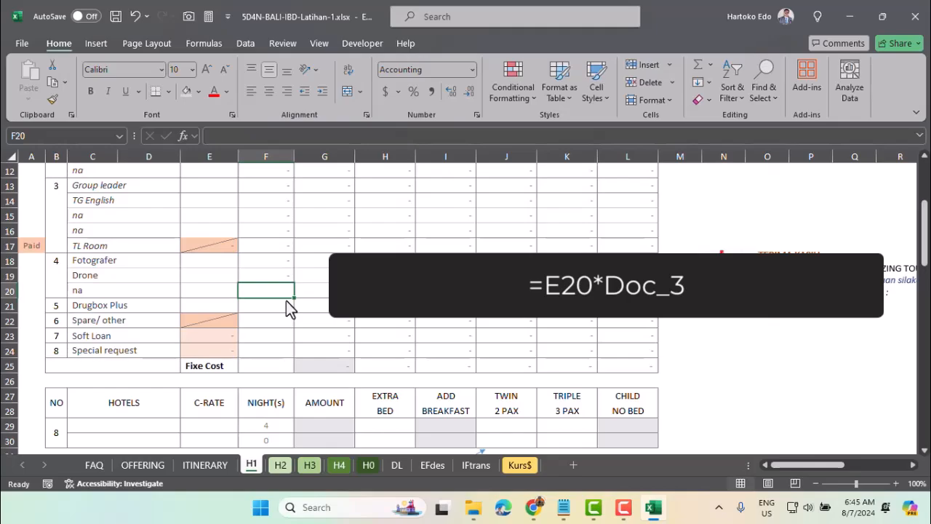
- Enter the formula =E20*Doc_3 in the AMOUNT cell F20 of the na row below Drone
type("=")
left_click(209, 290)
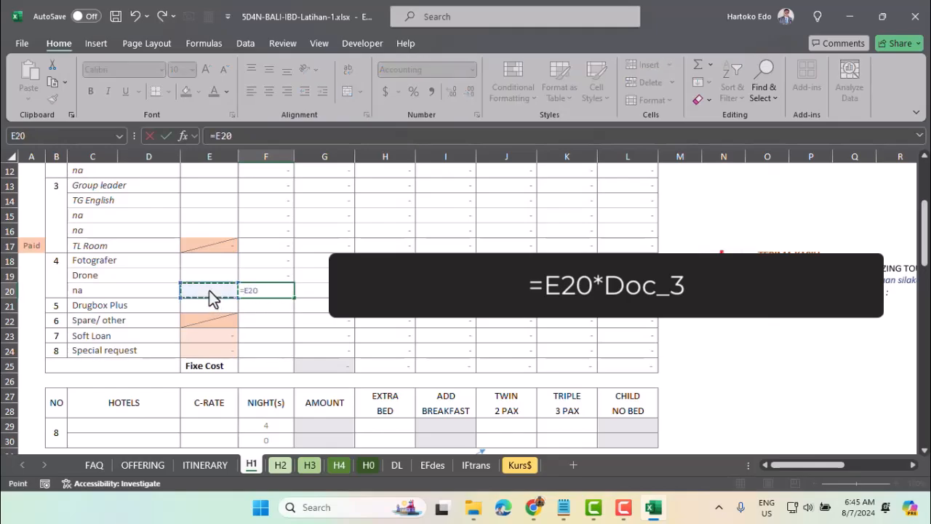
type("*do")
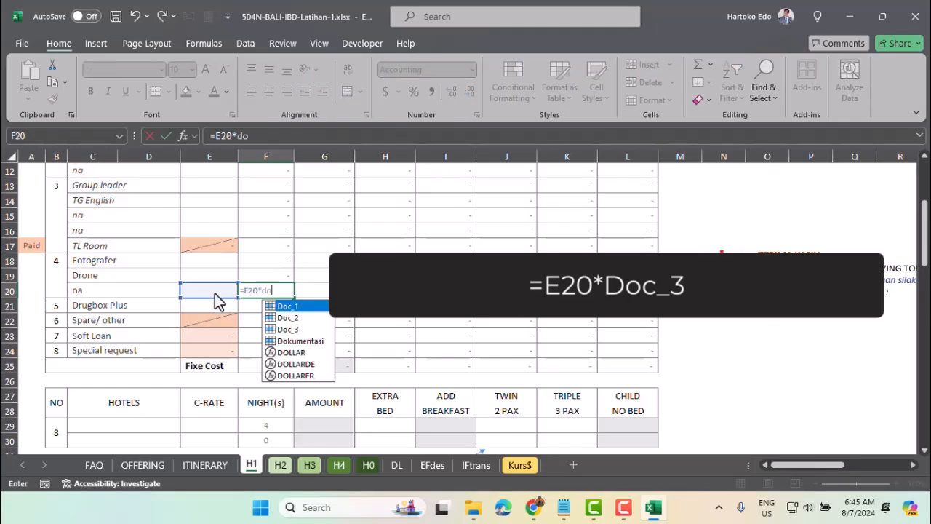
double_click(292, 331)
key("Return")
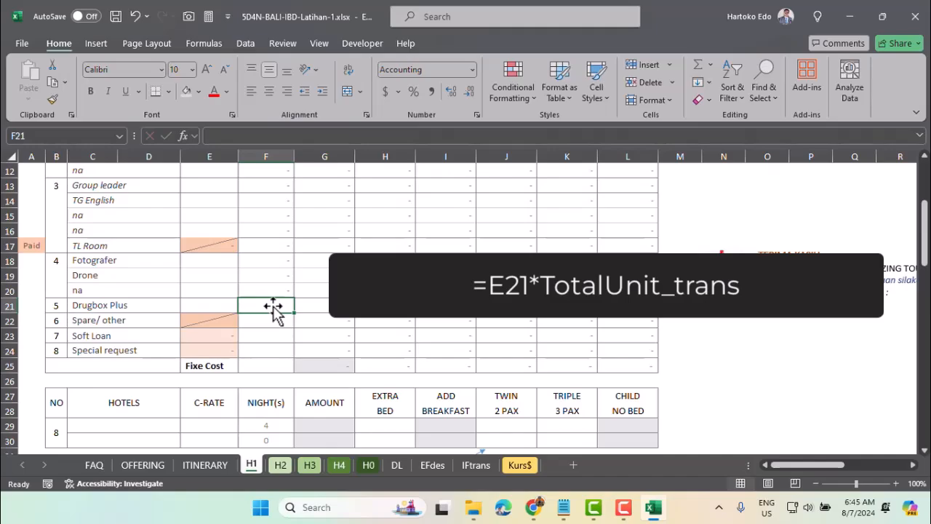
- Enter the formula =E21*TotalUnit_trans in the AMOUNT cell F21 of the Drugbox Plus row
type("=")
left_click(220, 308)
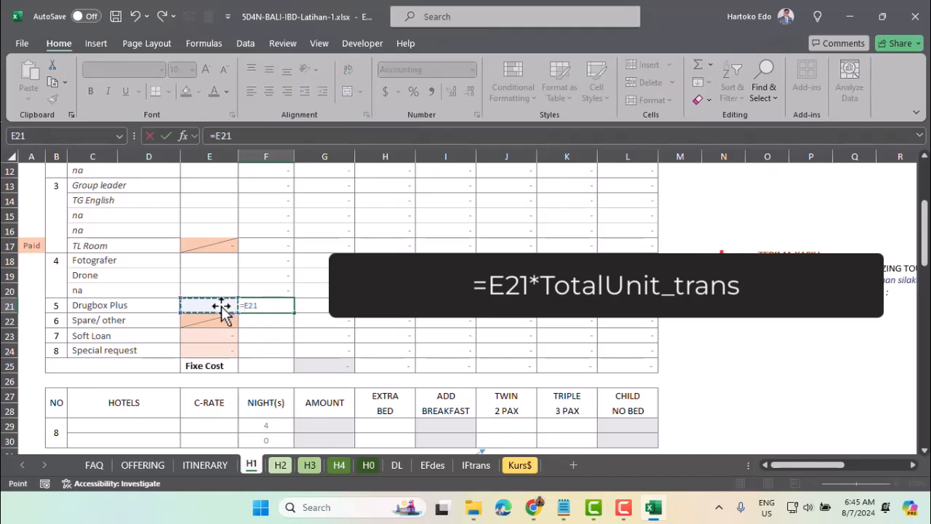
type("*total")
double_click(306, 344)
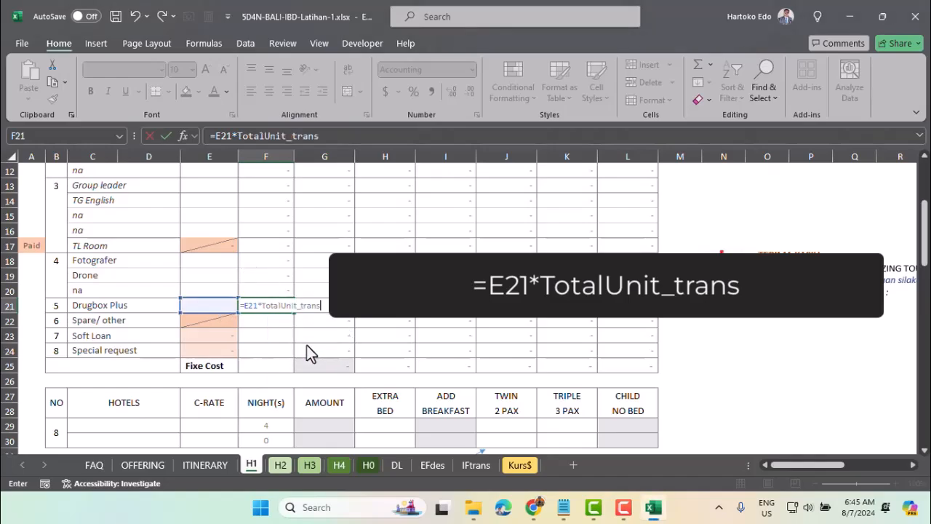
key("Return")
- Enter the formula =E22*TotalUnit_trans*days in the AMOUNT cell F22 of the Spare/other row
type("=")
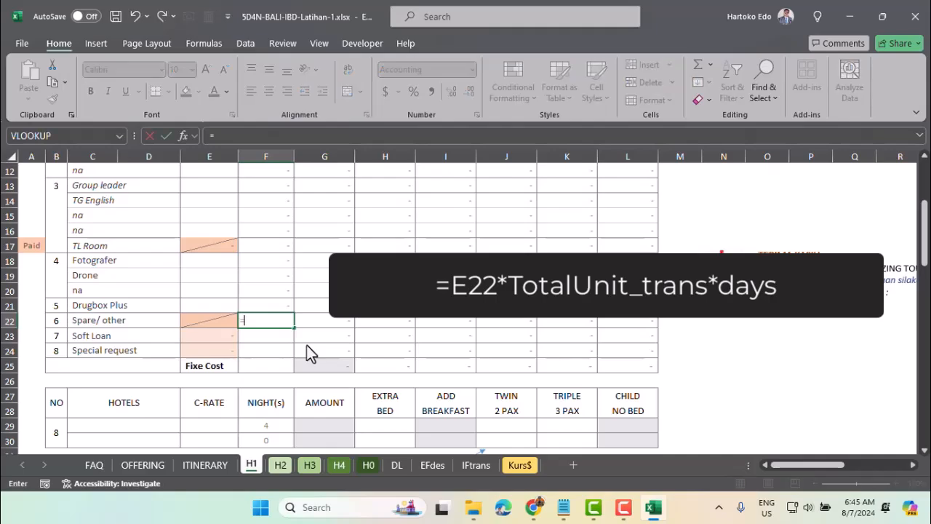
left_click(217, 321)
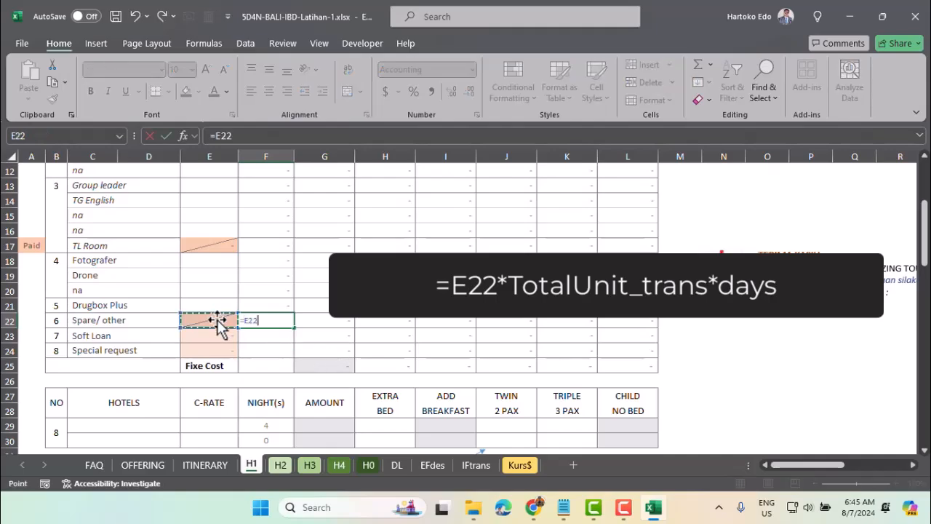
type("*total")
double_click(303, 360)
type("*")
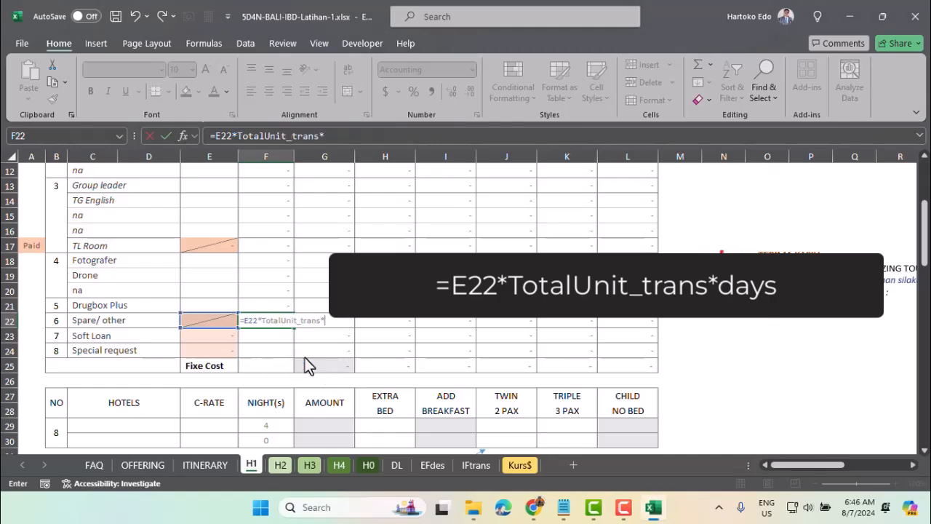
type("day")
double_click(347, 352)
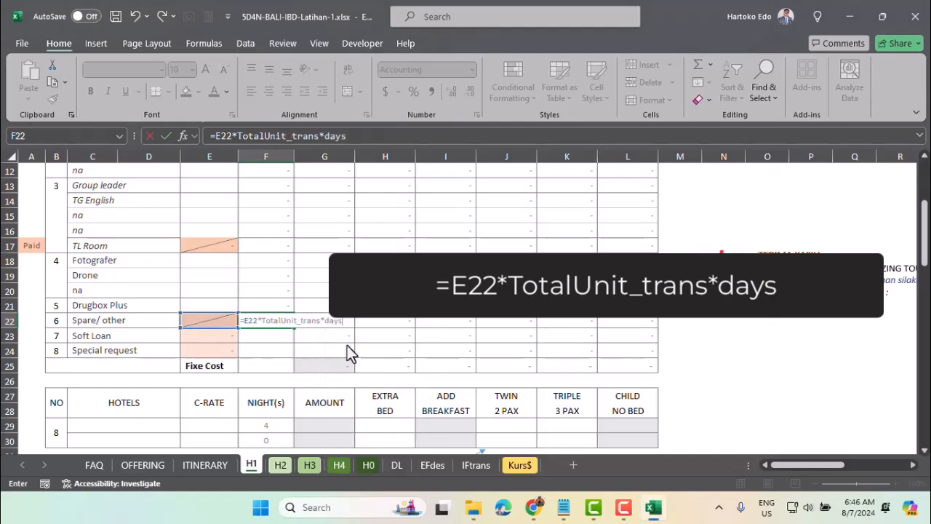
key("Return")
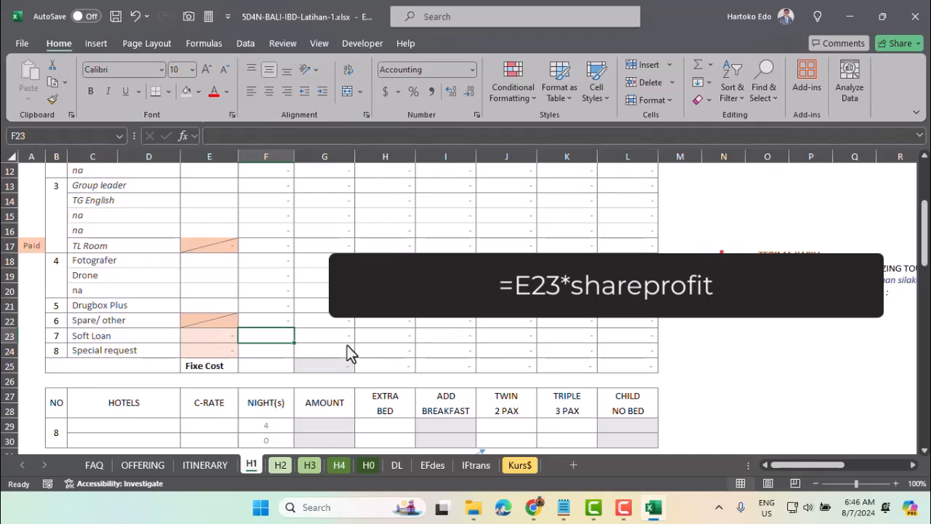
- Enter the formula =E23*shareprofit in the AMOUNT cell F23 of the Soft Loan row
type("=")
left_click(218, 336)
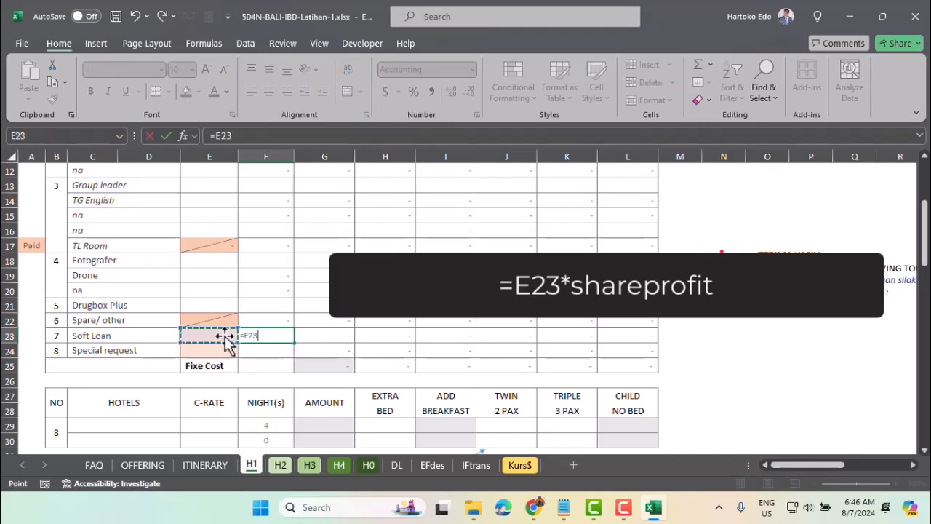
type("*sh")
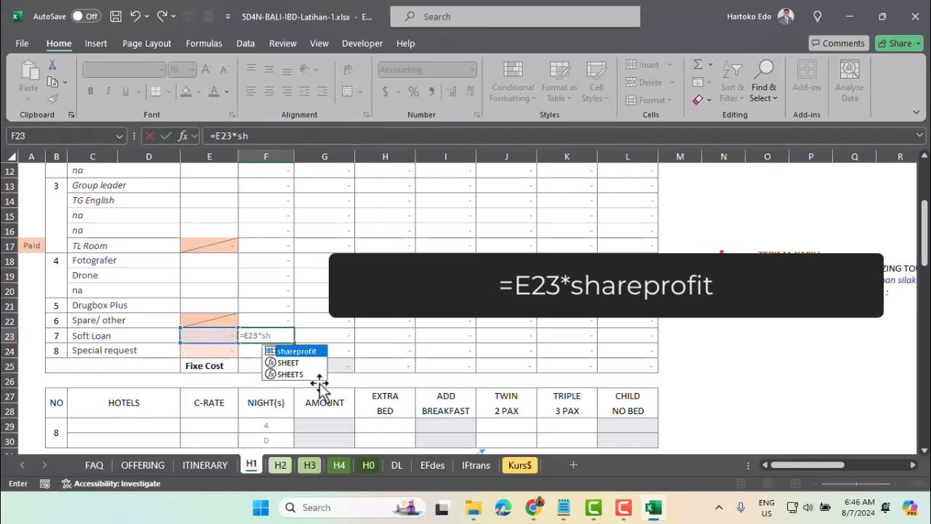
double_click(286, 351)
key("Return")
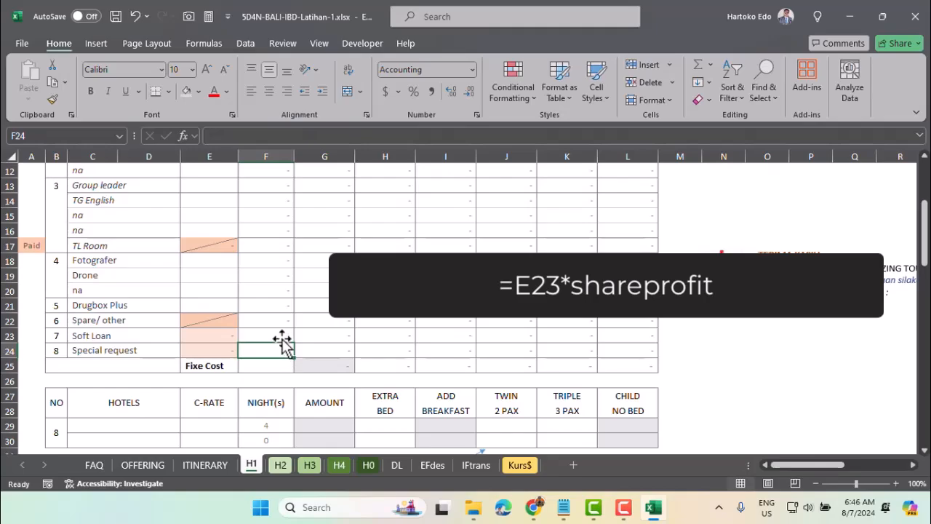
- Check the Soft Loan percentage cell named shareprofit on the FAQ sheet against the AMOUNT cell F23 of H1
left_click(283, 337)
left_click(94, 464)
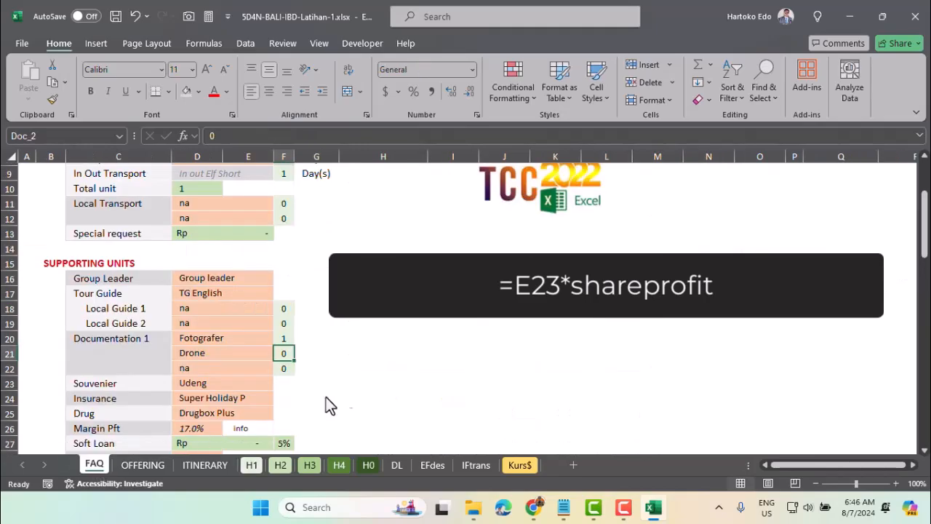
left_click(288, 387)
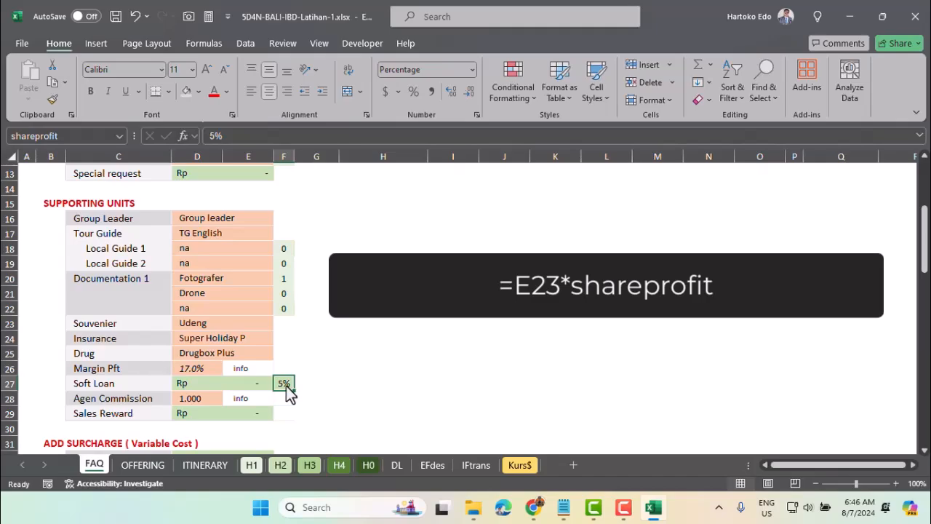
left_click(286, 389)
- Locate the named cells TFC_htl_1_custom and VCroom_htl_1b through the workbook's list of defined names
left_click(117, 136)
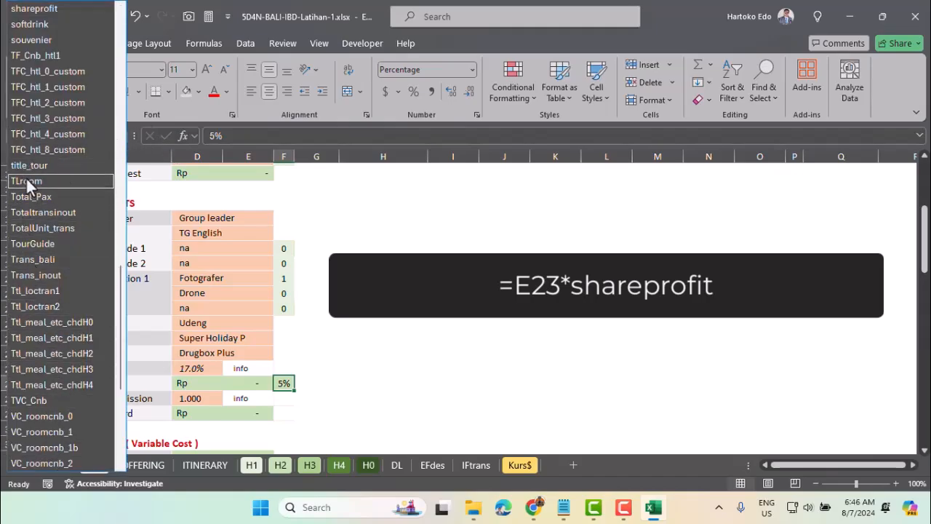
left_click(40, 87)
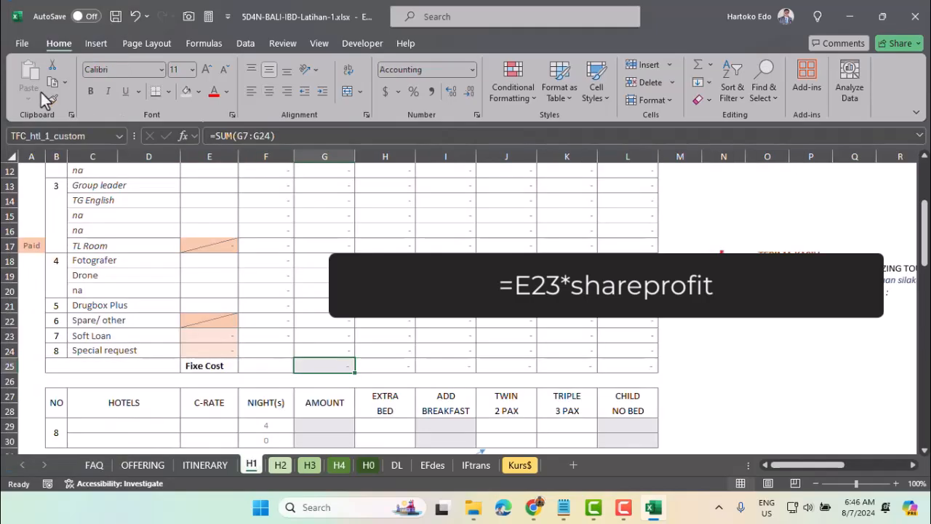
left_click(119, 136)
scroll(41, 400, "down", 1)
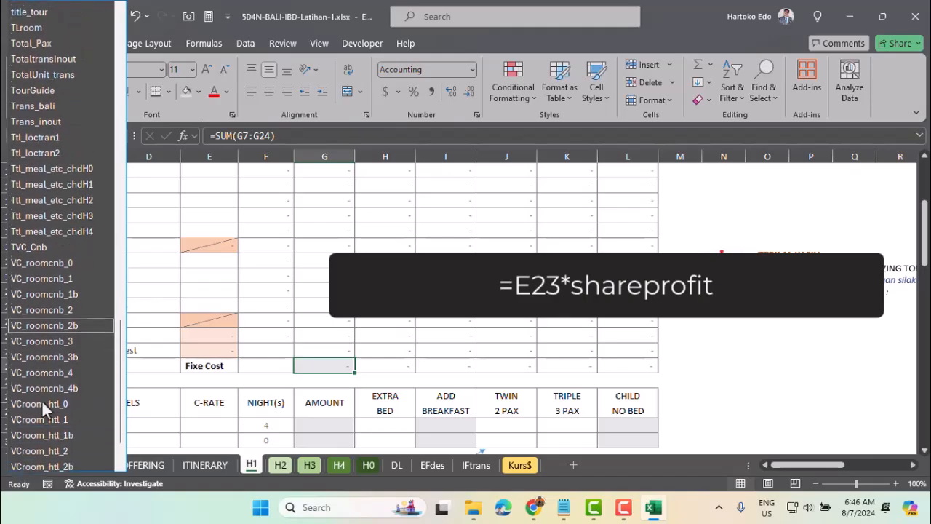
scroll(41, 399, "down", 1)
left_click(36, 387)
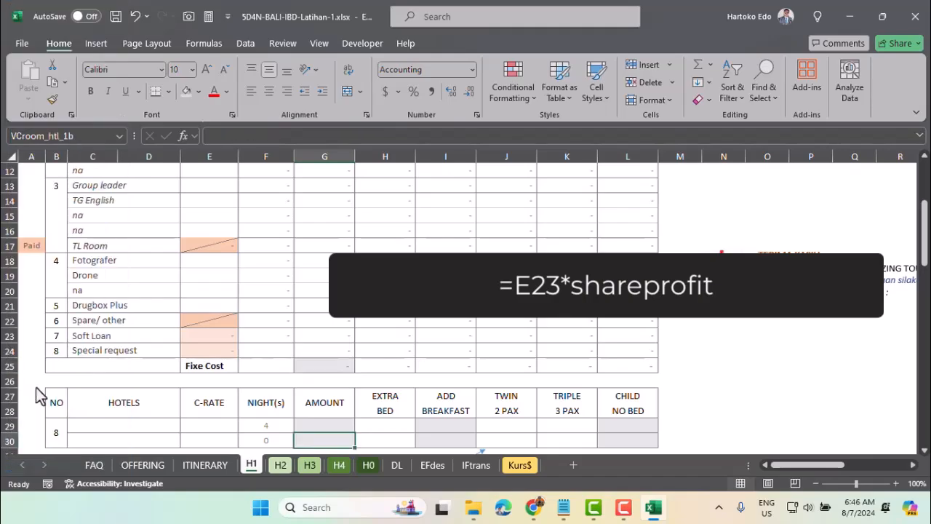
- Enter the formula =E24 in the AMOUNT cell F24 of the Special request row
left_click(277, 351)
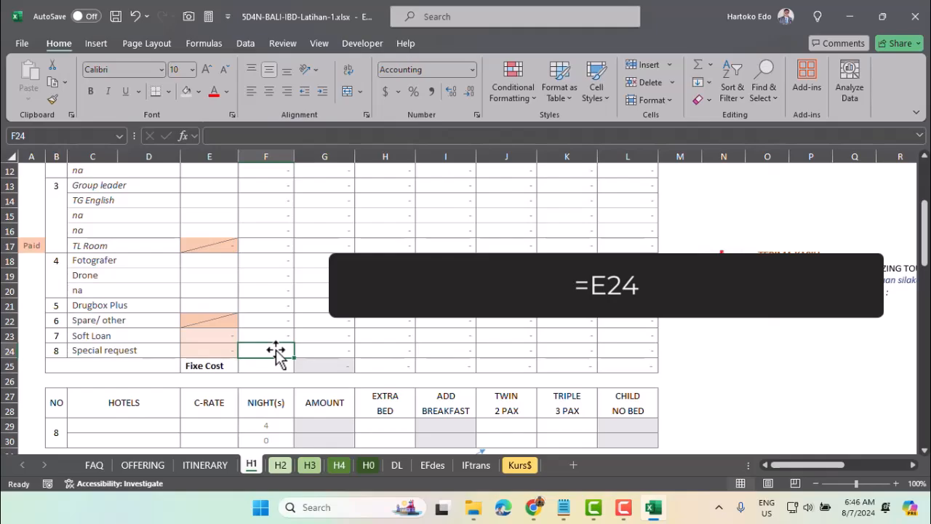
type("=")
left_click(215, 350)
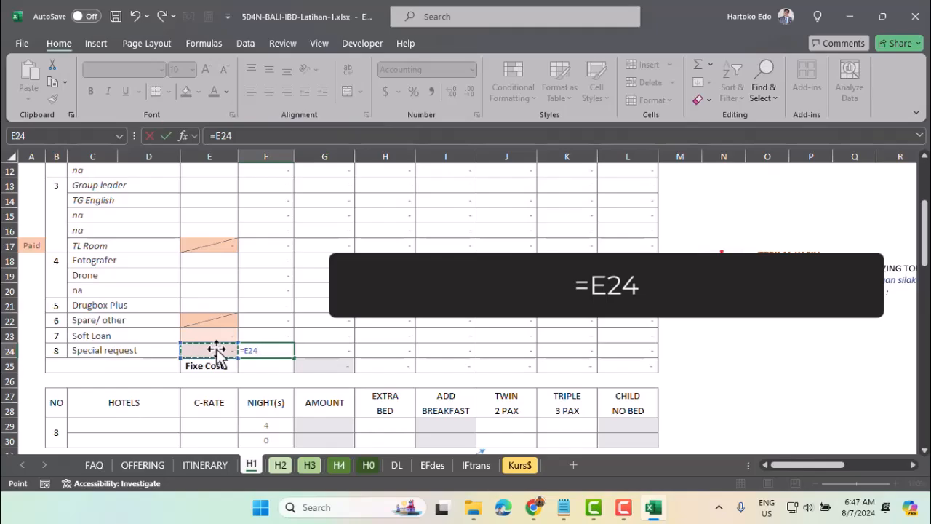
key("Return")
- Link the first HOTELS cell C29 to the hotel name on the FAQ sheet with the formula =FAQ!C69
scroll(190, 370, "down", 1)
left_click(125, 376)
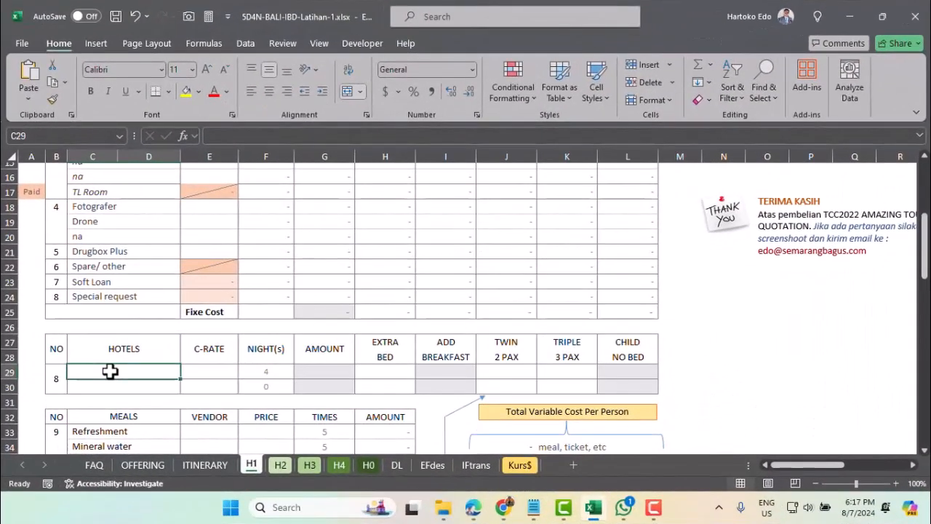
type("=")
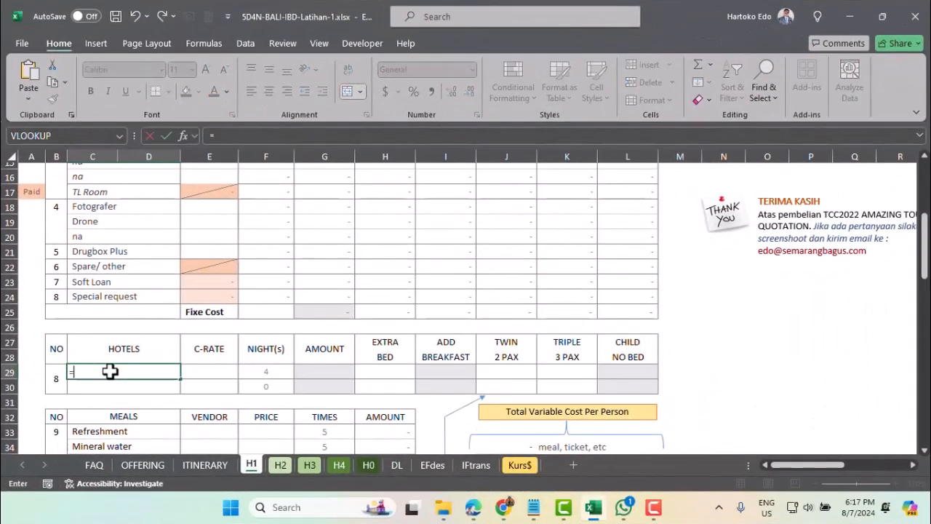
left_click(94, 466)
scroll(183, 390, "down", 6)
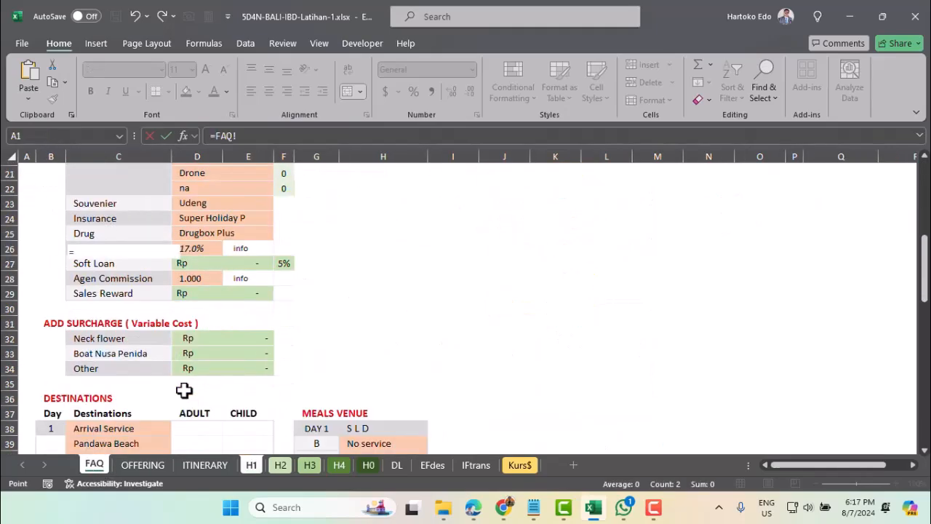
scroll(183, 390, "down", 12)
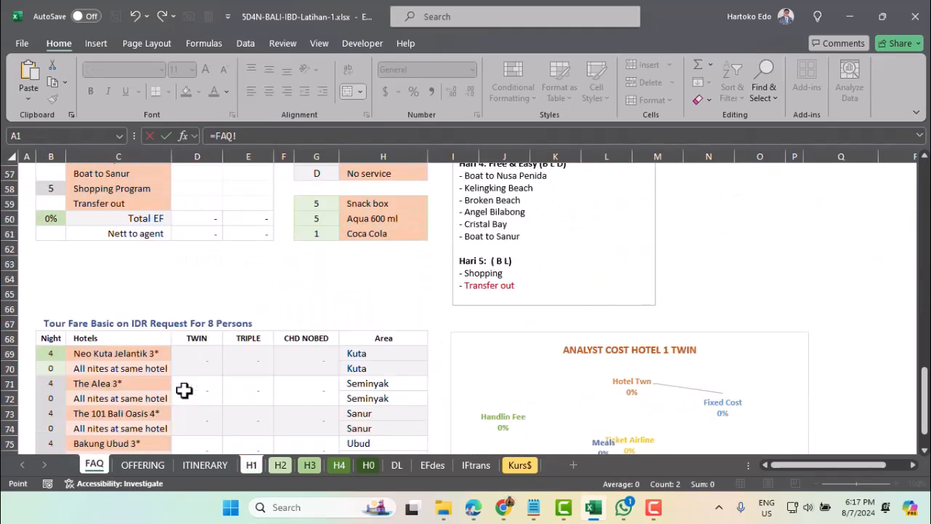
left_click(103, 353)
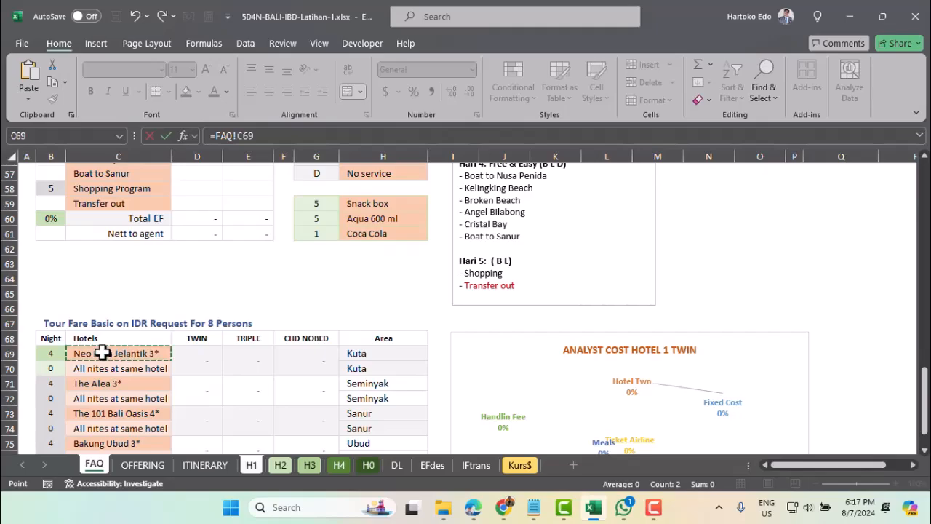
key("Return")
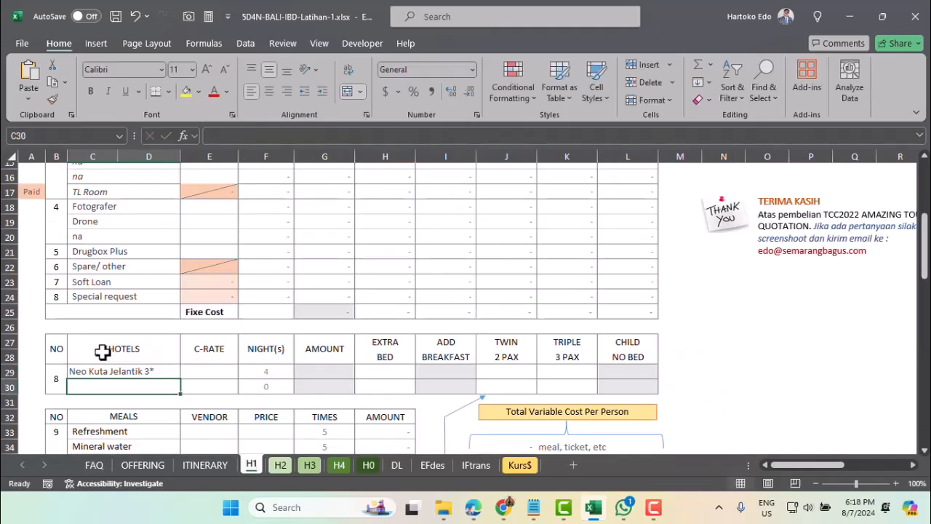
- Link the second HOTELS cell C30 to the FAQ sheet with the formula =FAQ!C70
type("=")
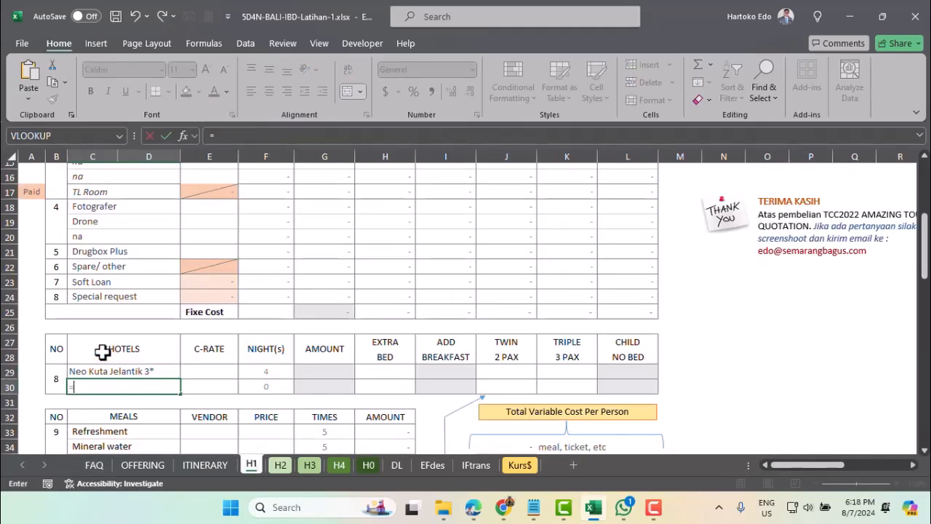
left_click(88, 466)
left_click(90, 381)
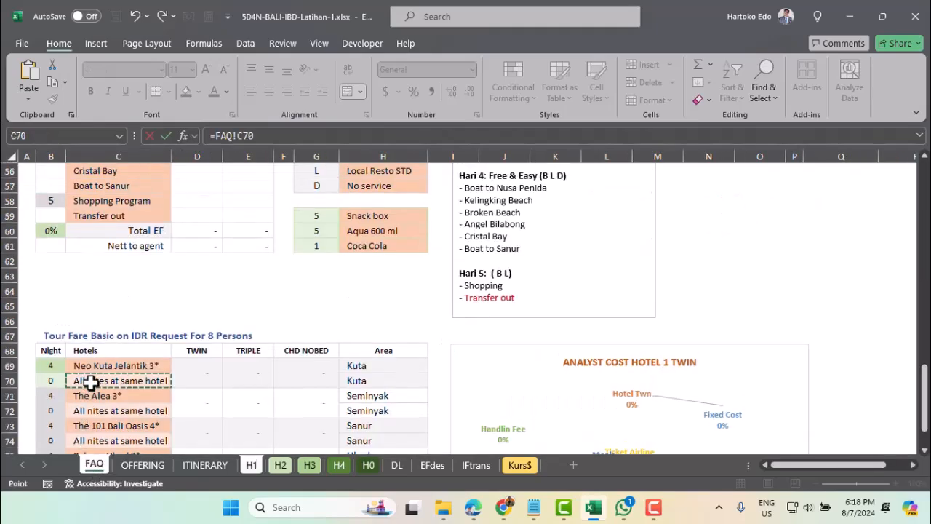
key("Return")
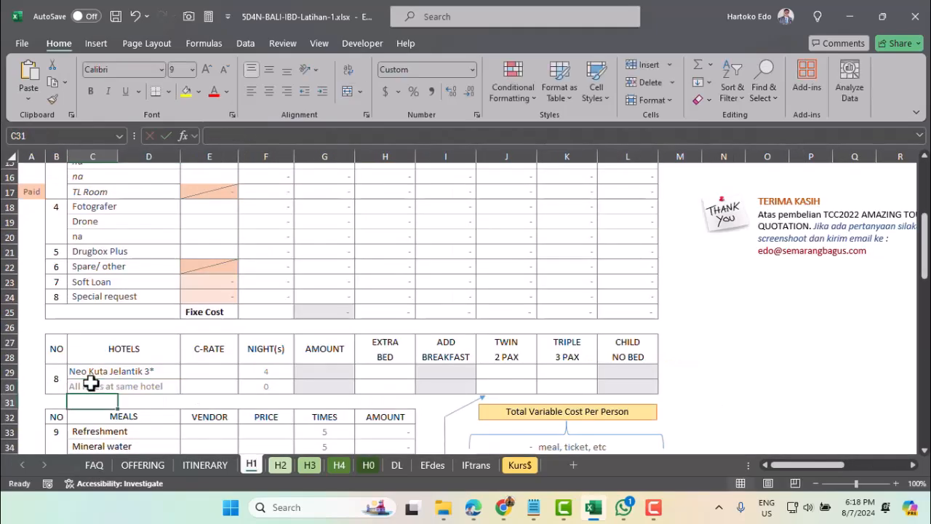
- Enter the formula =E29*F29 in the hotel AMOUNT cell G29 of the Neo Kuta Jelantik 3* row
left_click(324, 372)
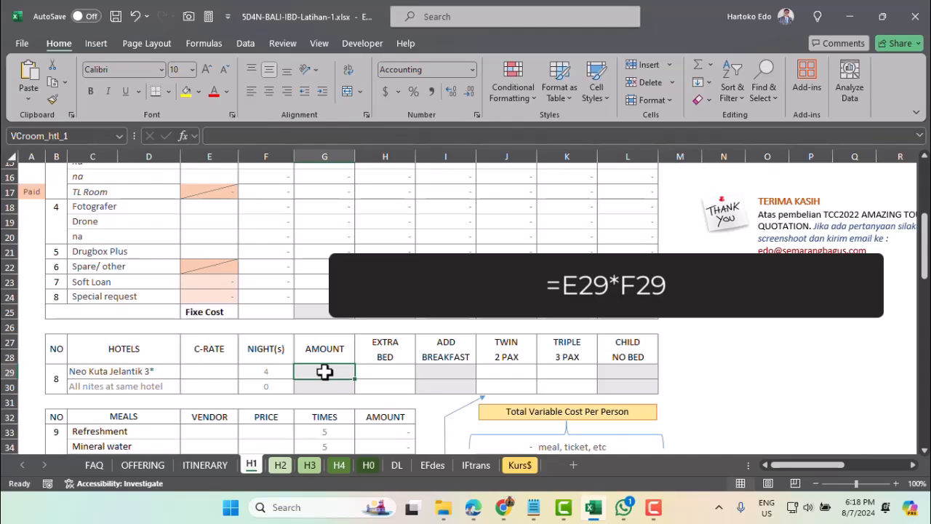
type("=")
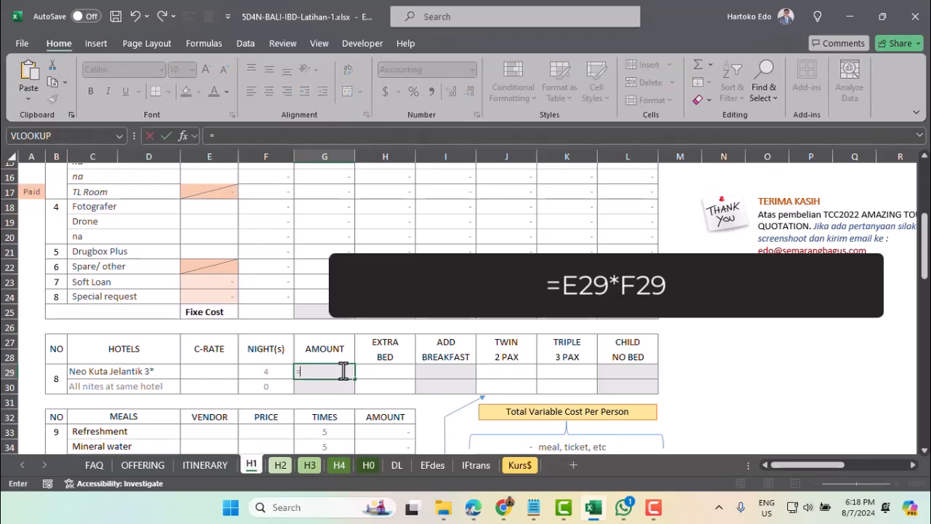
left_click(204, 366)
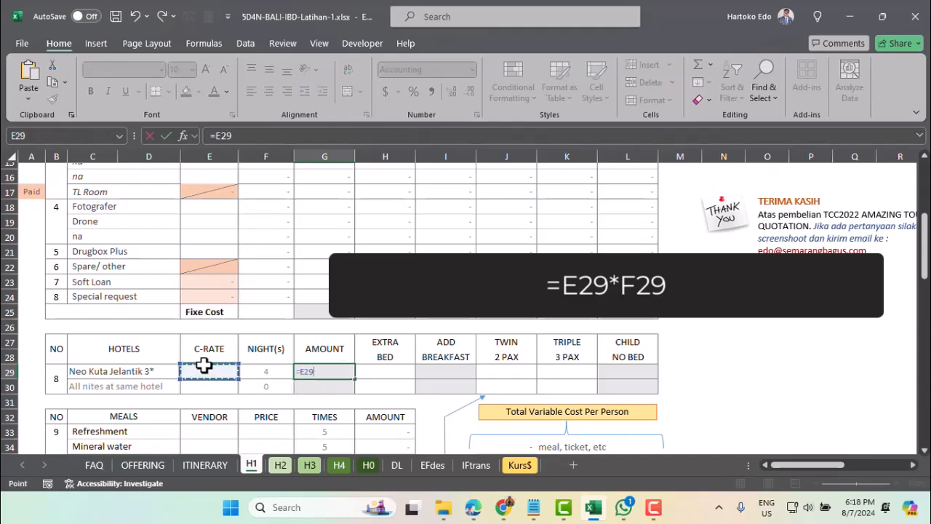
type("*")
left_click(270, 374)
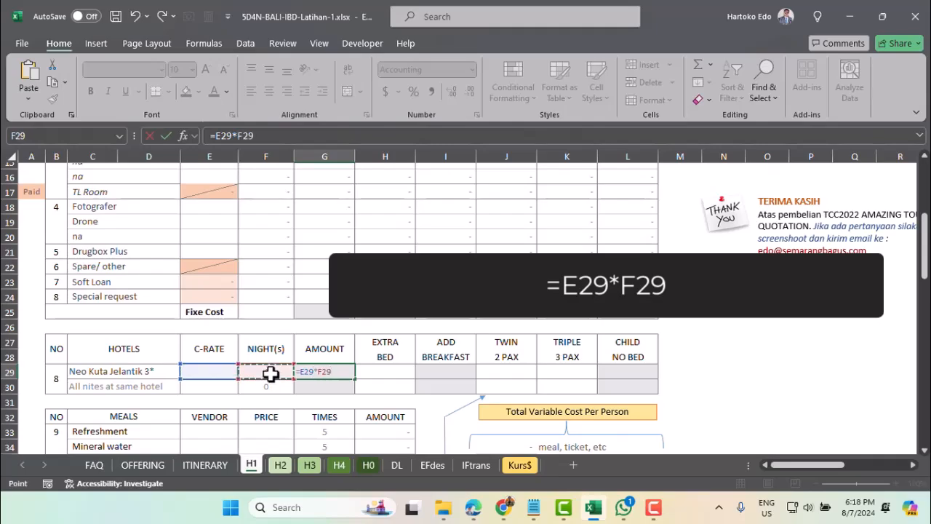
key("Return")
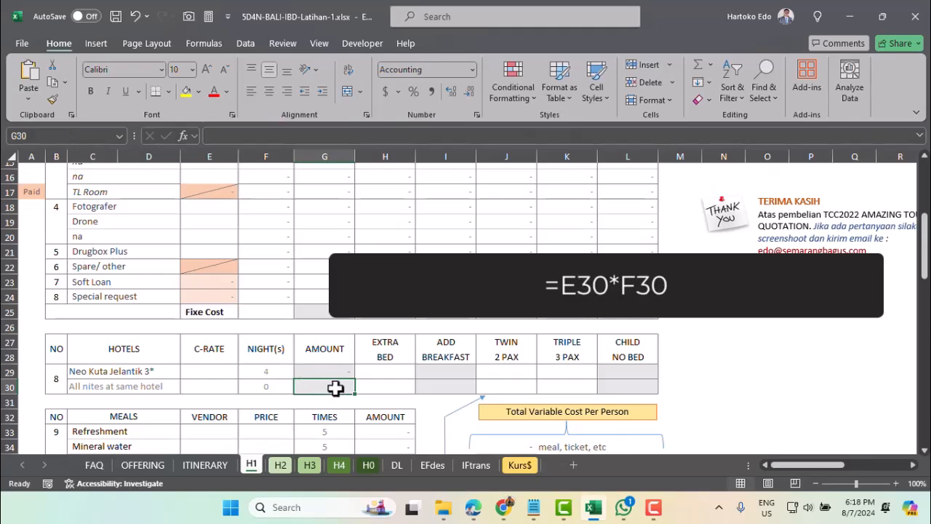
- Enter the formula =E30*F30 in the hotel AMOUNT cell G30 of the second hotel row
type("=")
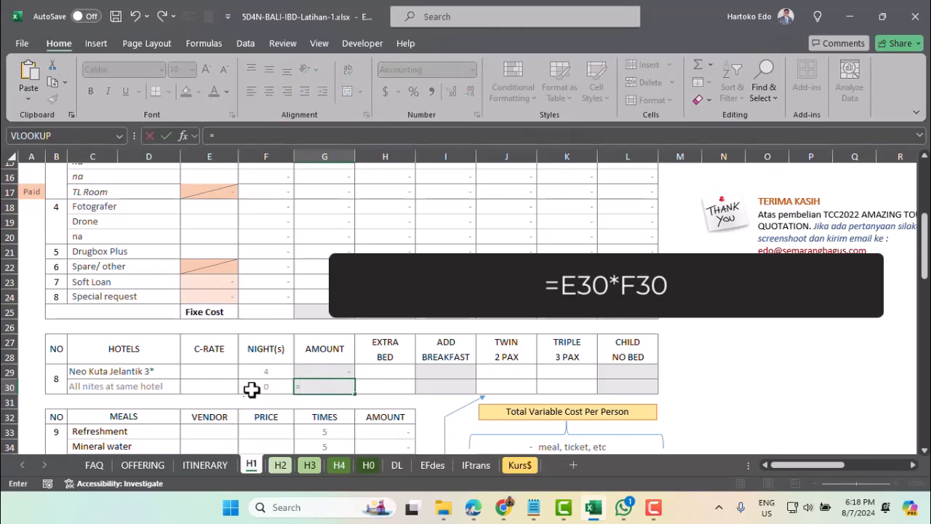
left_click(215, 386)
type("*")
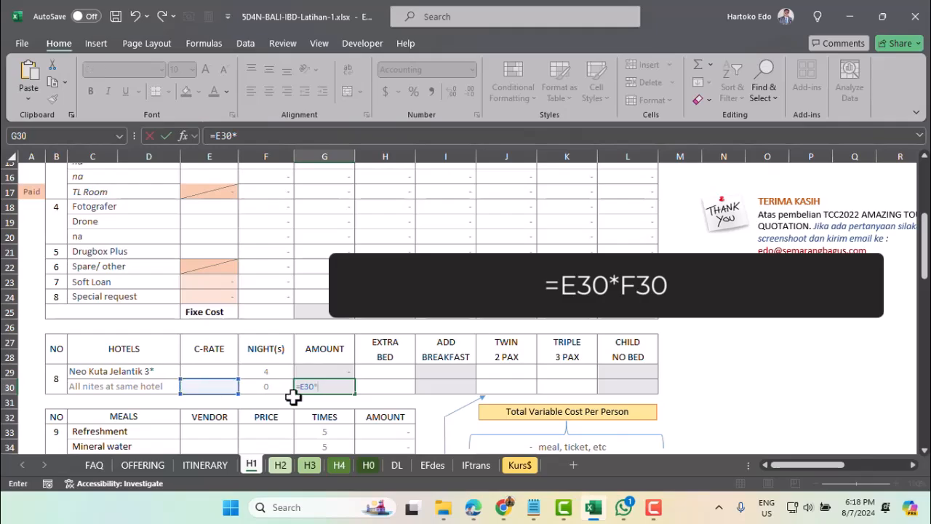
left_click(274, 386)
key("Return")
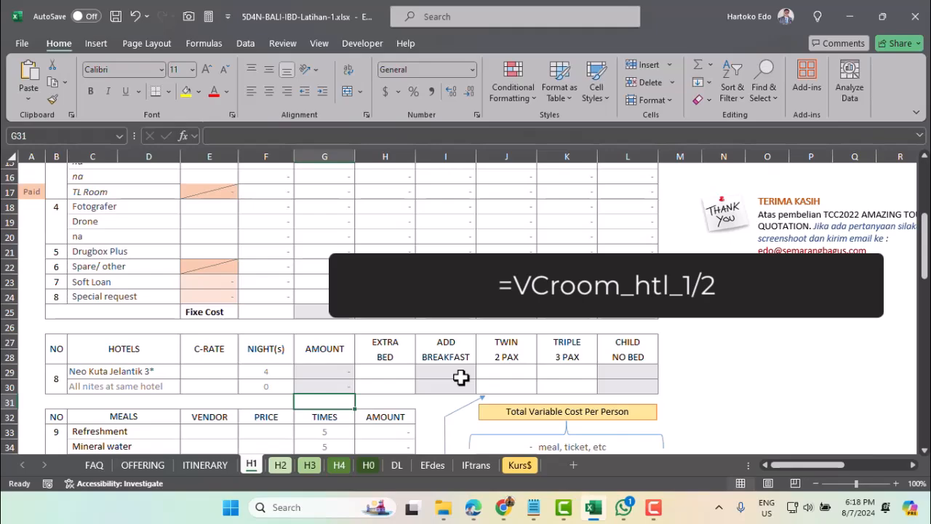
- Enter the formula =VCroom_htl_1/2 in the TWIN 2 PAX cell J29 of the first hotel row
left_click(509, 374)
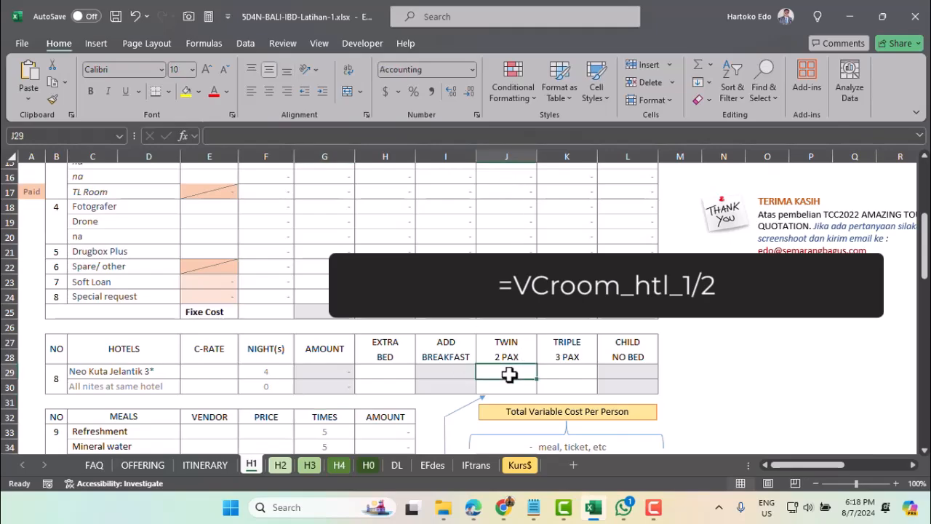
type("=")
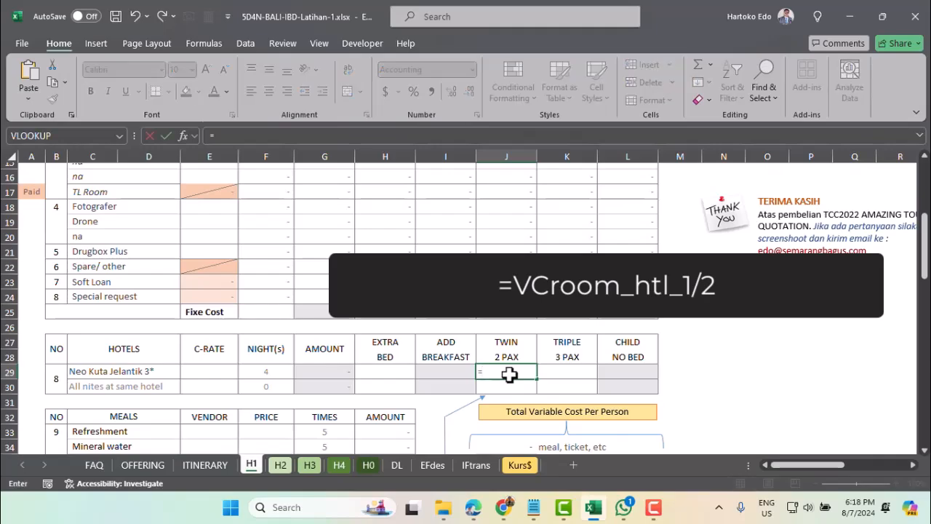
left_click(333, 375)
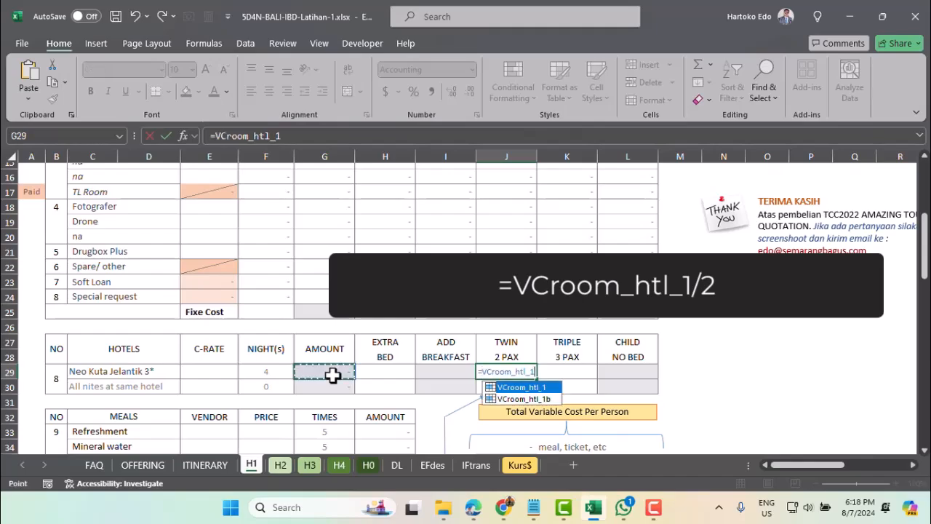
type("/")
left_click(302, 142)
type("2")
key("Return")
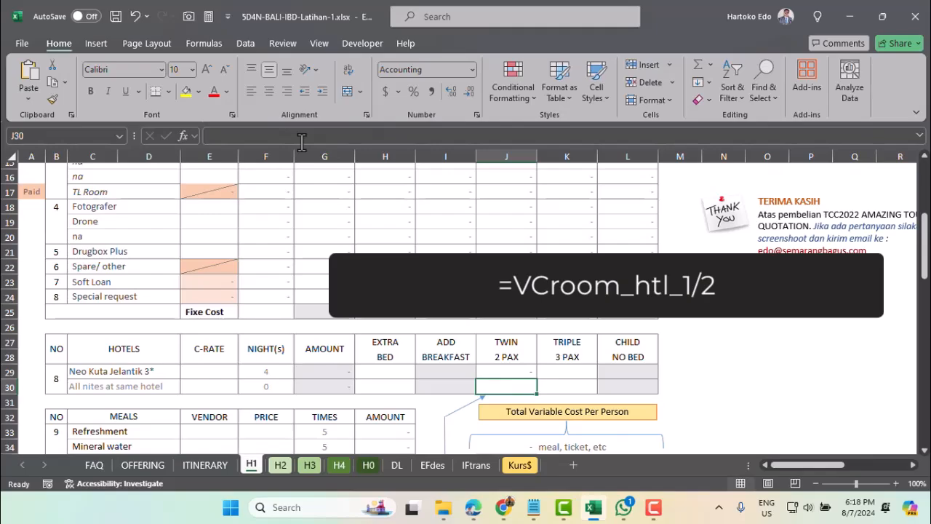
- Enter the formula =VCroom_htl_1b/2 in the TWIN 2 PAX cell J30 of the second hotel row
type("=")
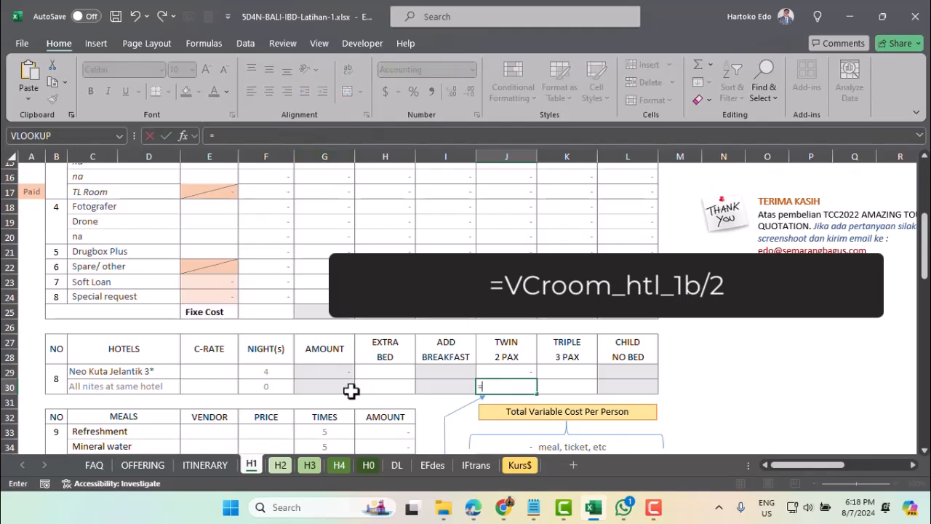
left_click(334, 389)
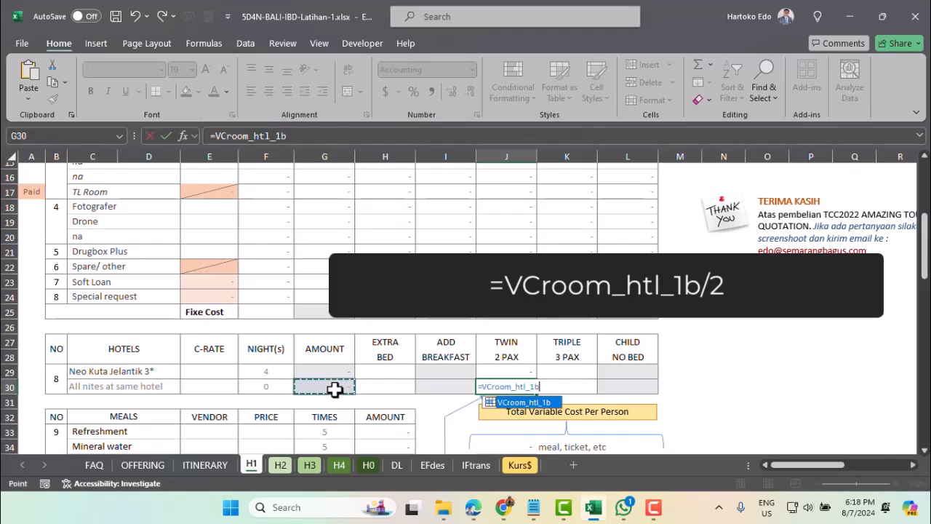
left_click(294, 136)
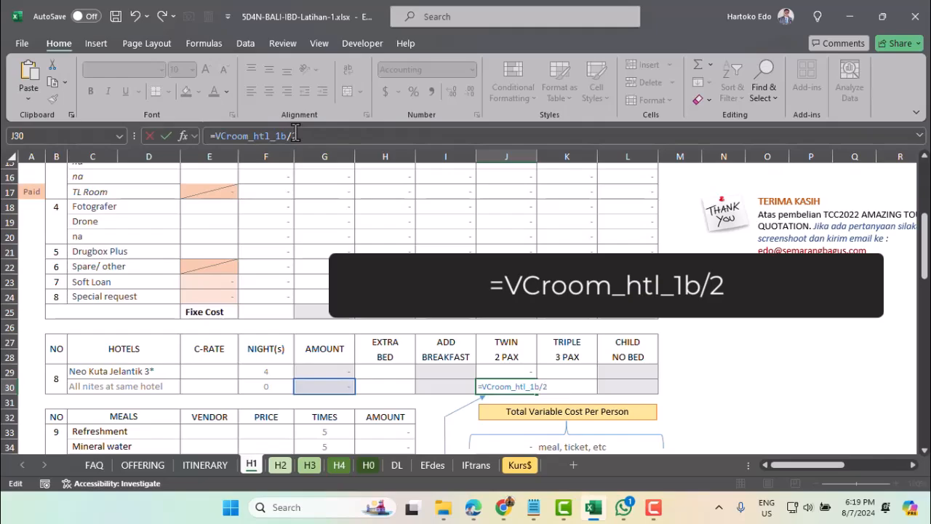
key("Return")
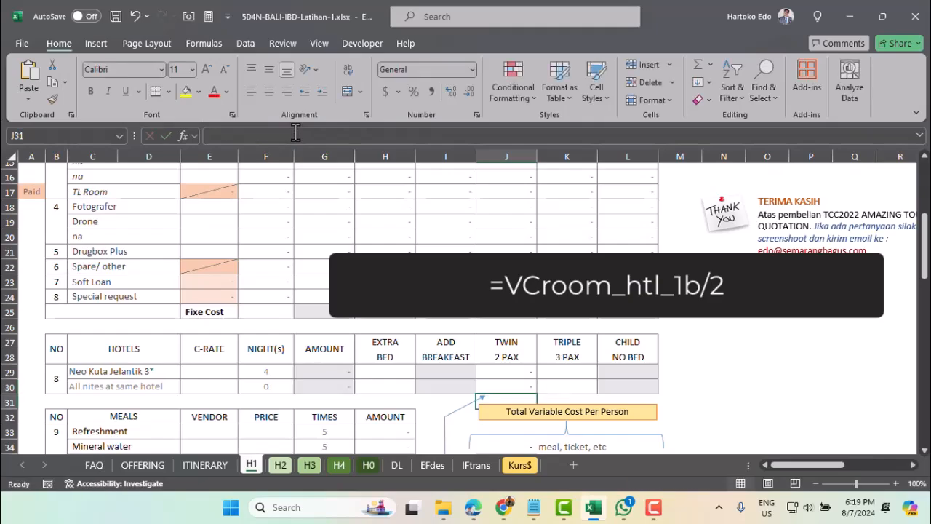
- Enter the formula =((VCroom_htl_1)+(H29*F29))/3 in the TRIPLE 3 PAX cell K29 of the Neo Kuta Jelantik 3* row
left_click(575, 370)
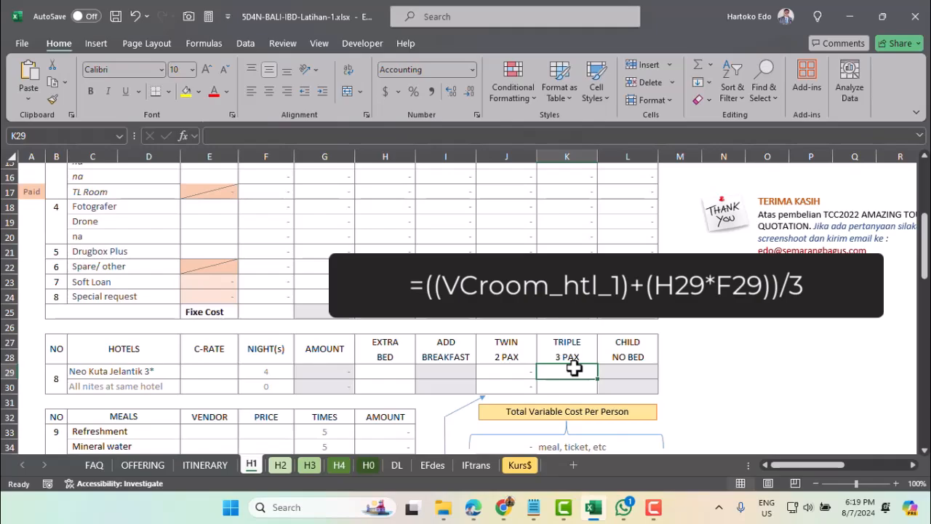
type("=((")
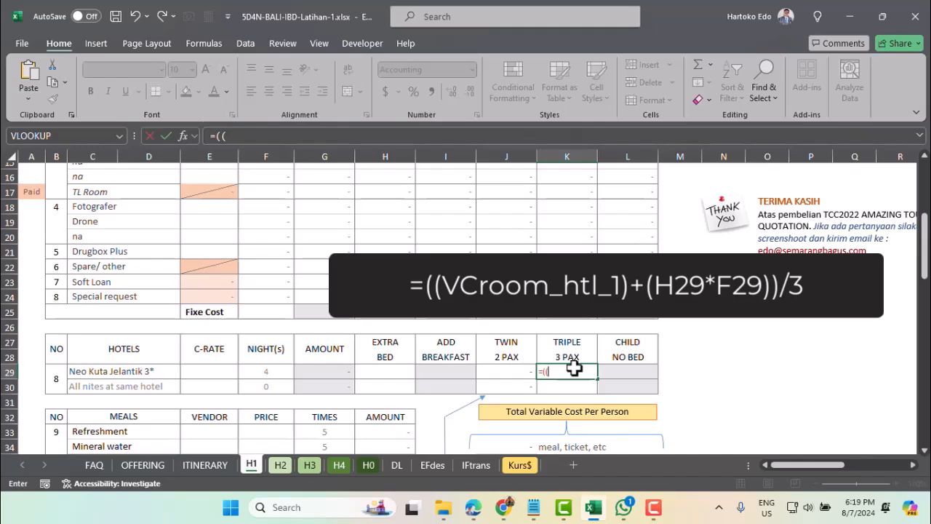
left_click(340, 370)
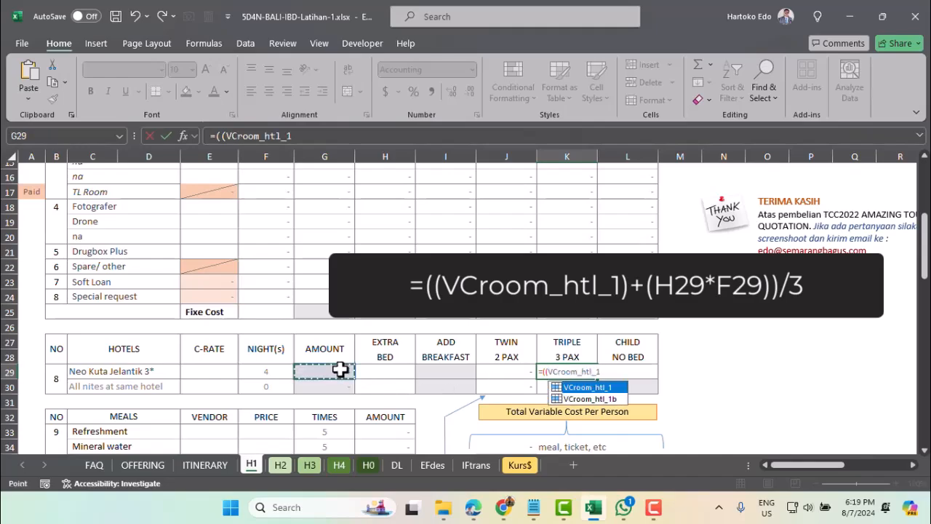
type(")")
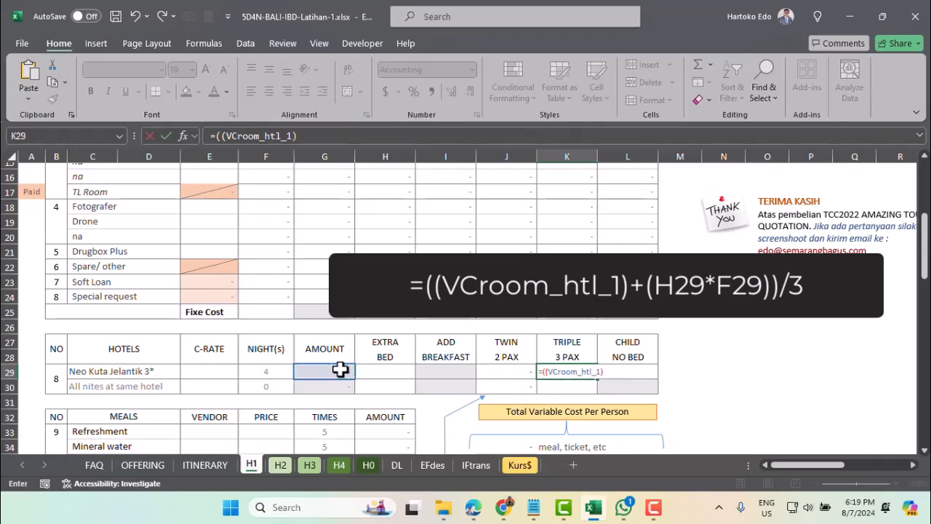
type("+(")
left_click(386, 371)
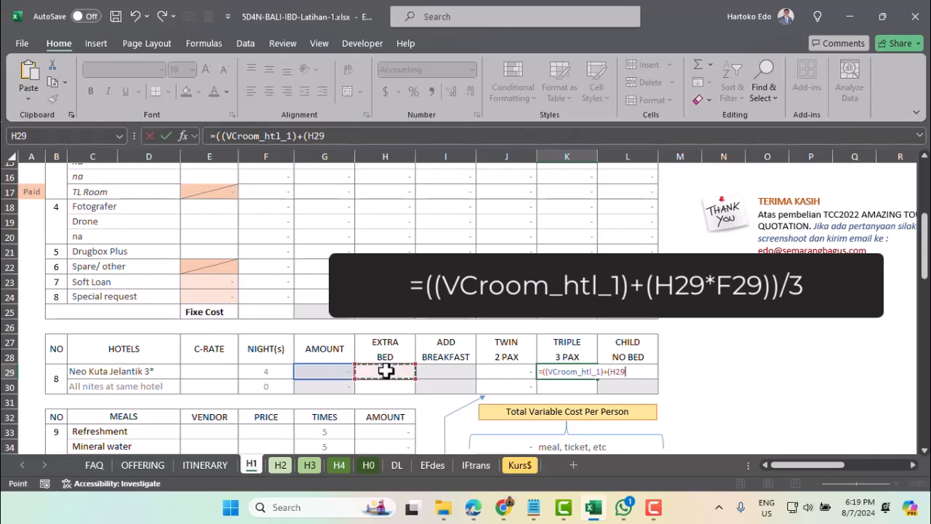
type("*")
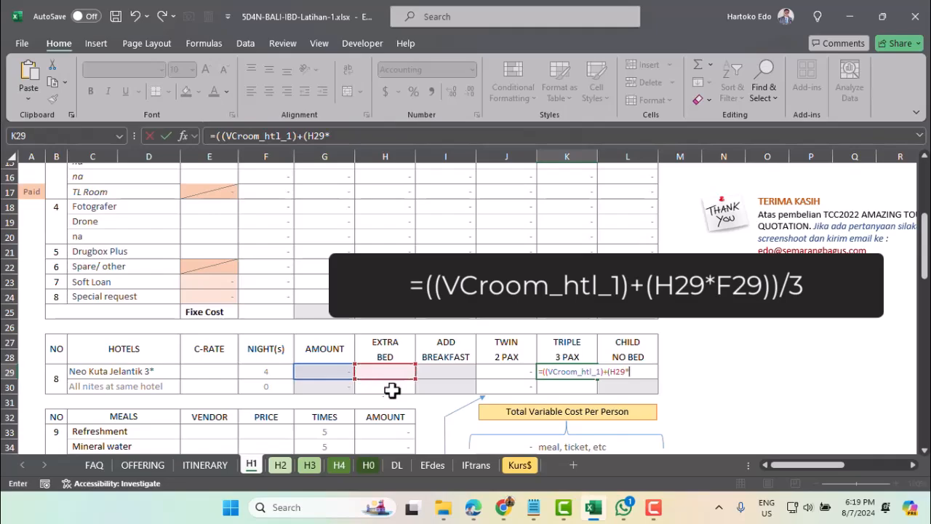
left_click(267, 371)
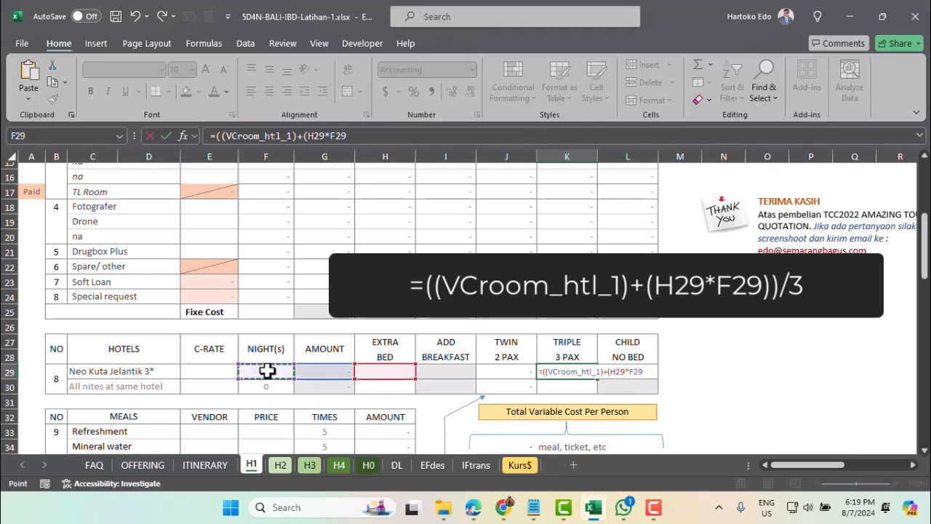
type(")/3")
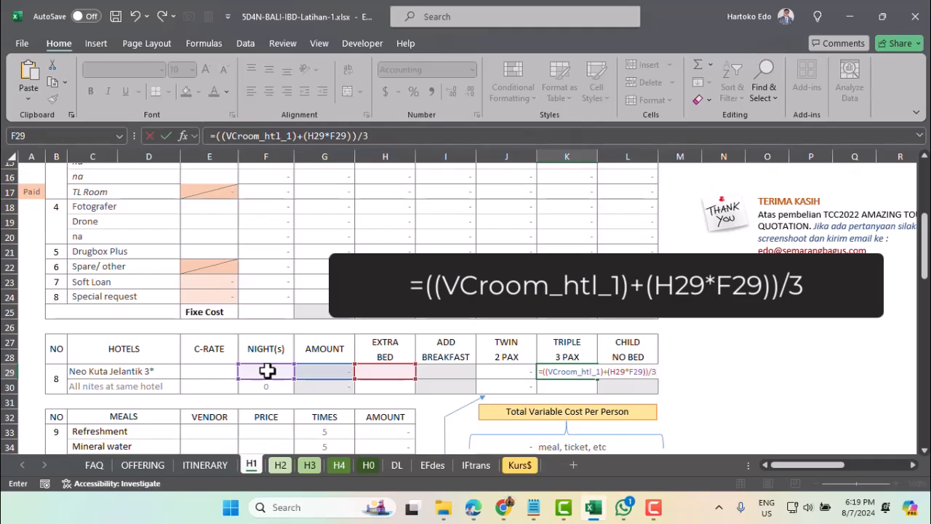
key("Return")
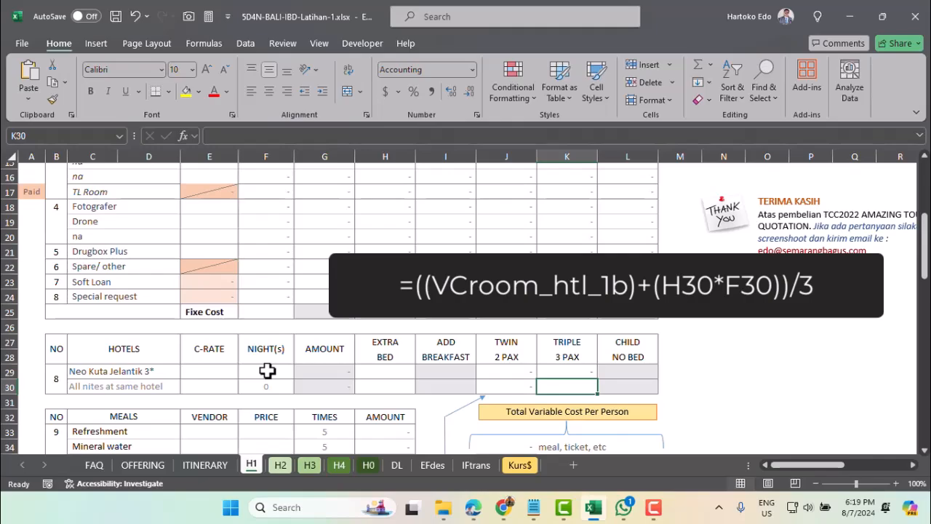
- Enter the formula =((VCroom_htl_1b)+(H30*F30))/3 in the TRIPLE 3 PAX cell K30 of the second hotel row
type("=")
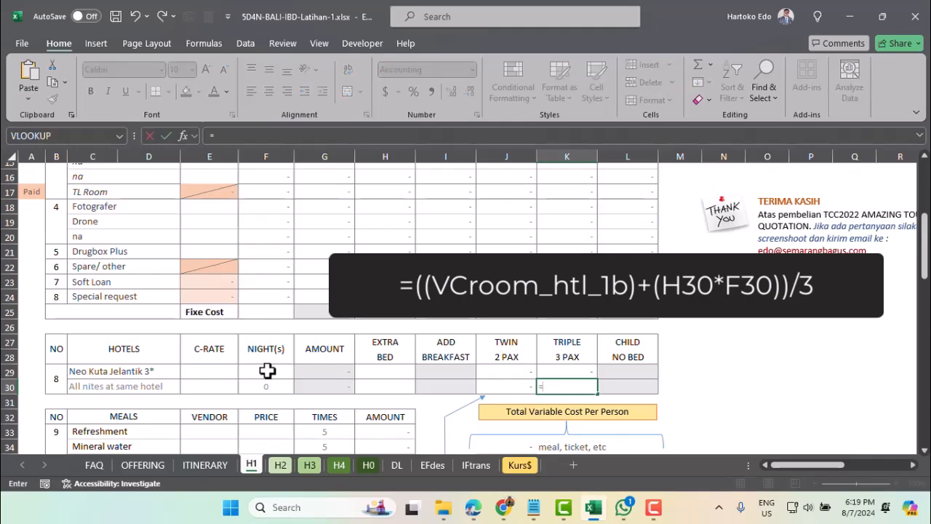
type("((")
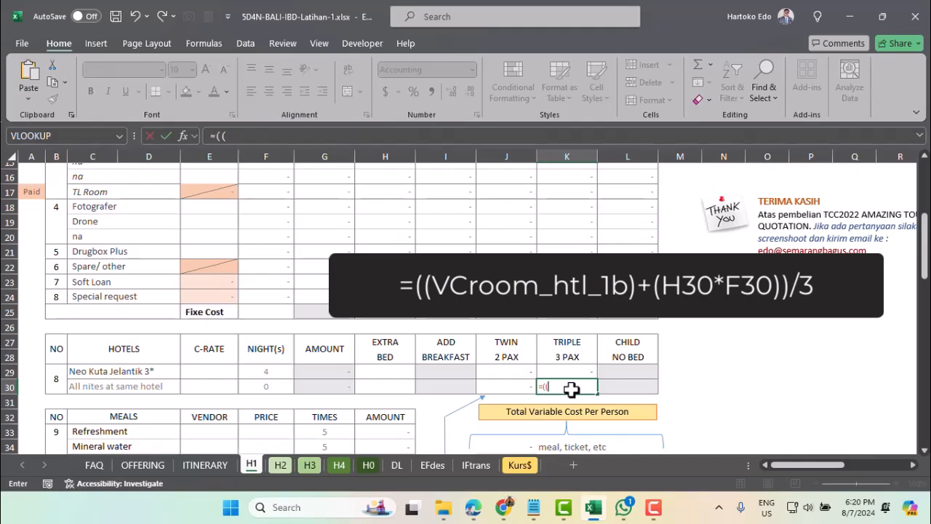
left_click(339, 385)
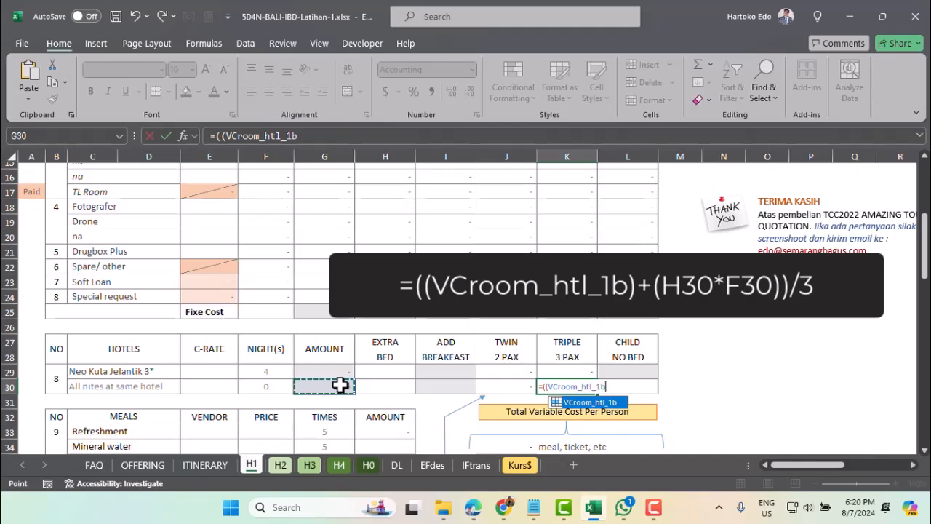
type(")+(")
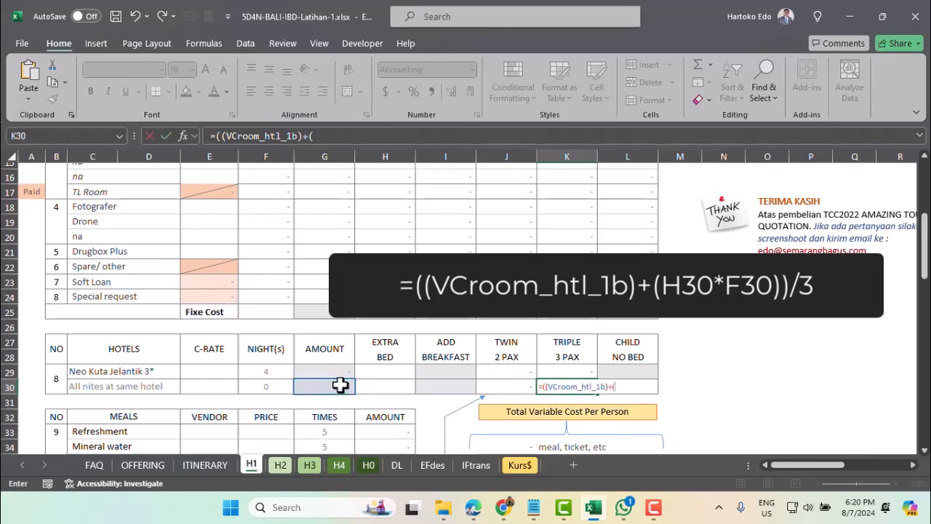
left_click(390, 386)
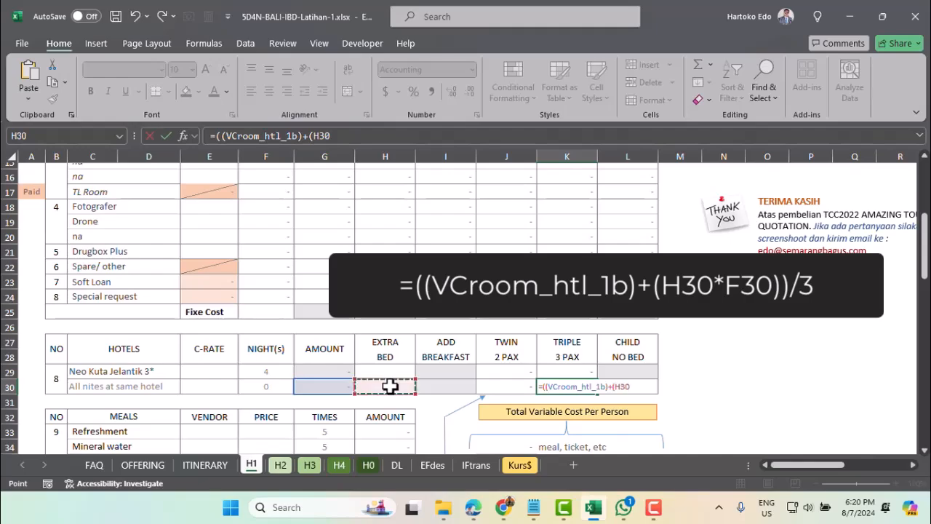
type("*")
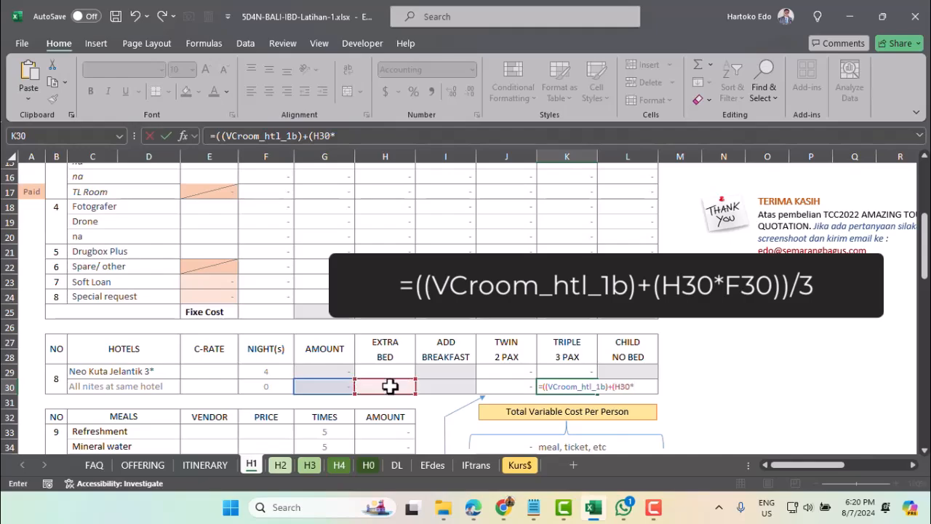
left_click(274, 389)
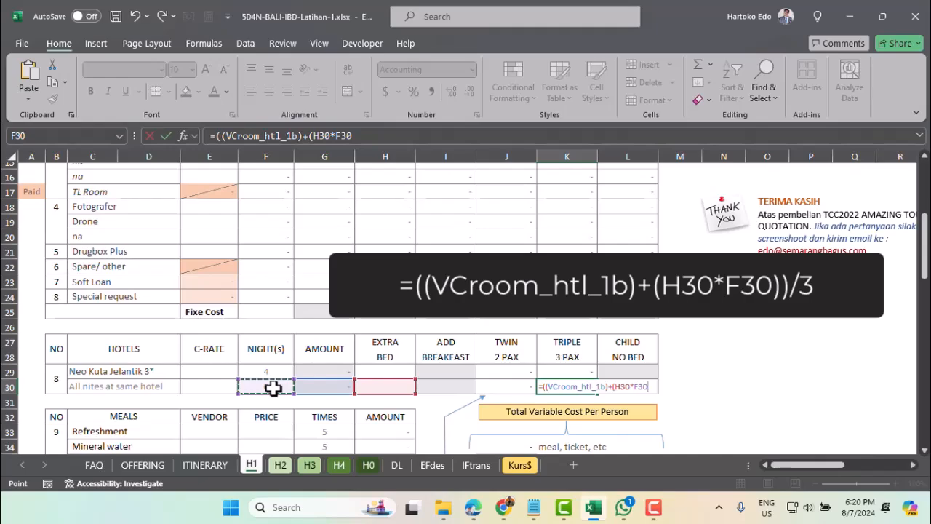
type("))/")
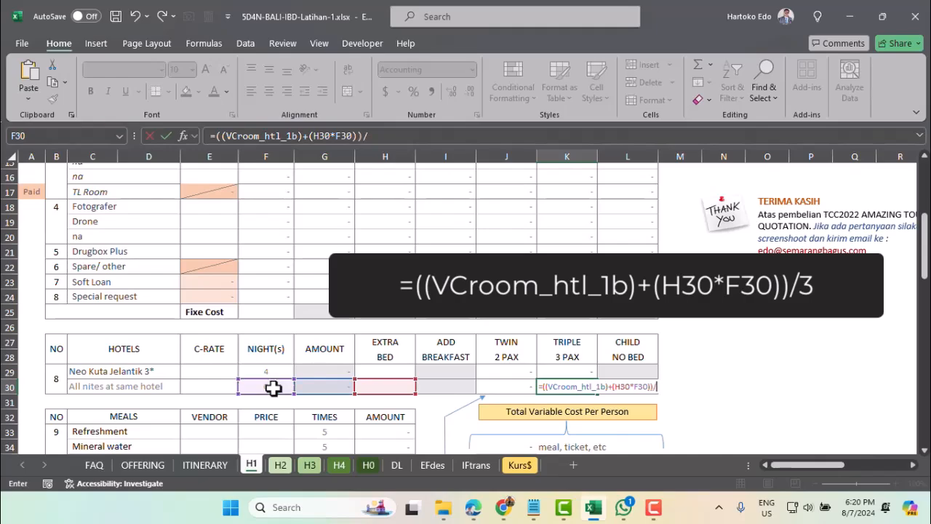
type("3")
key("Return")
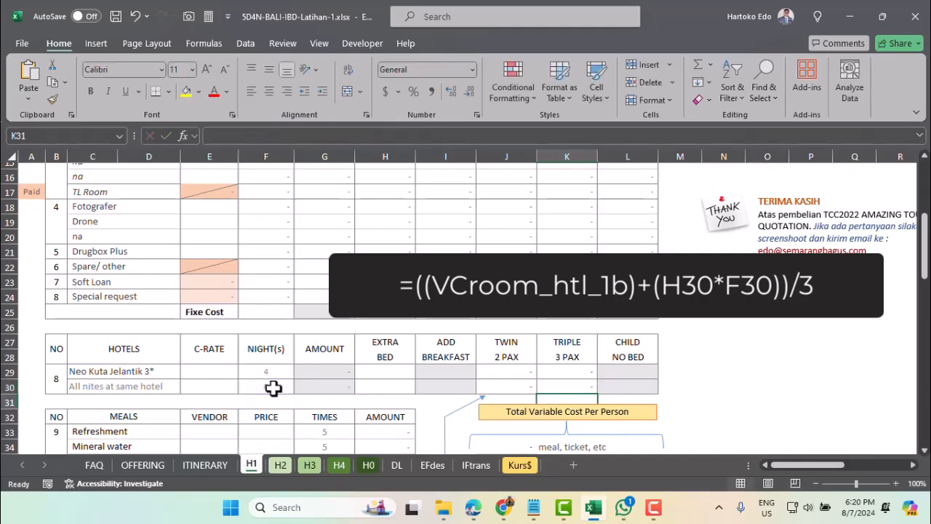
- Enter the formula =AddBf_htl_1*F29 in the CHILD NO BED cell L29 of the first hotel row
left_click(631, 374)
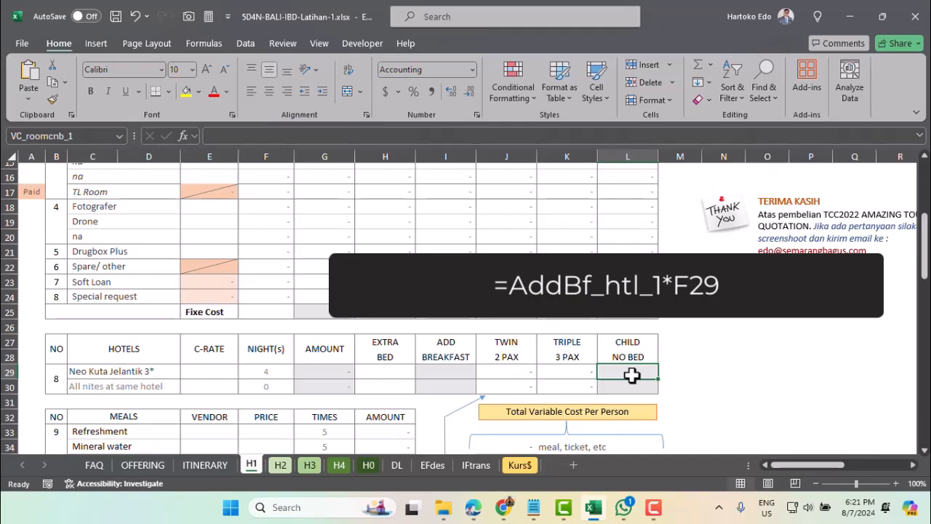
type("=")
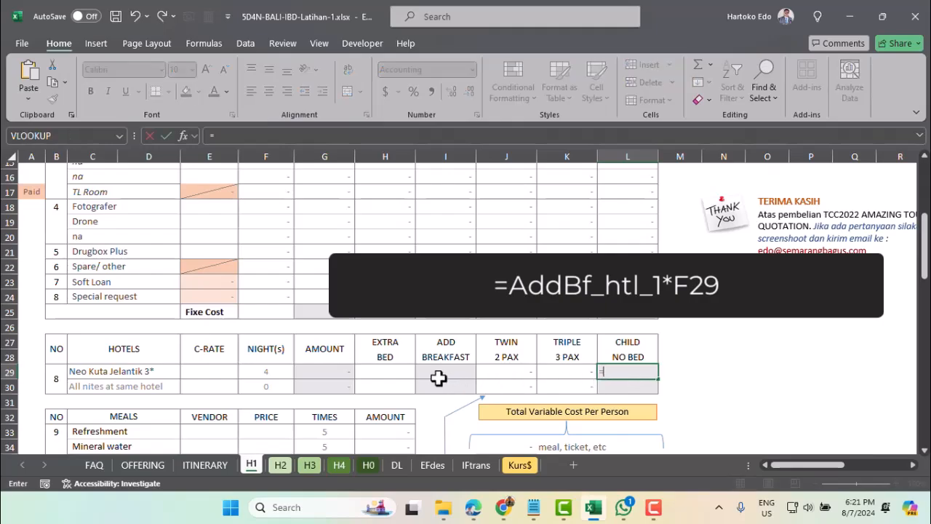
type("AddBf_htl_1")
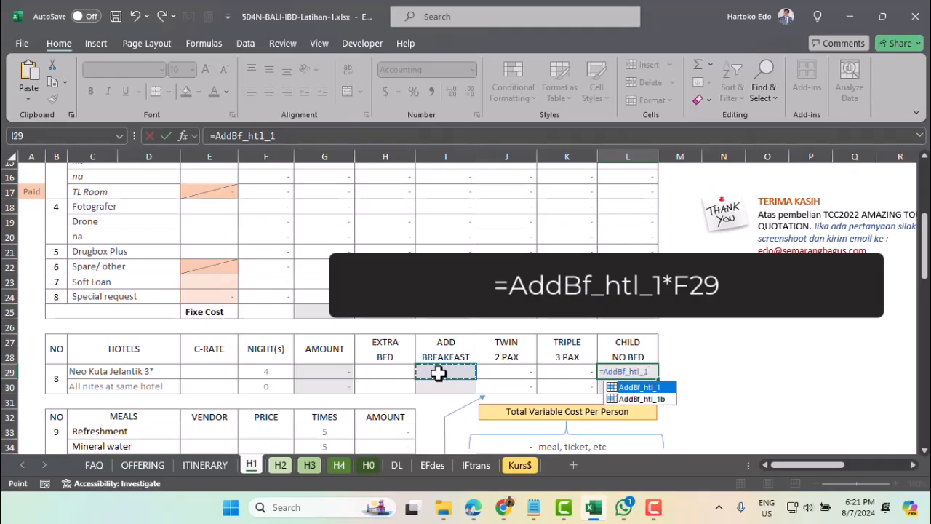
type("*")
left_click(268, 371)
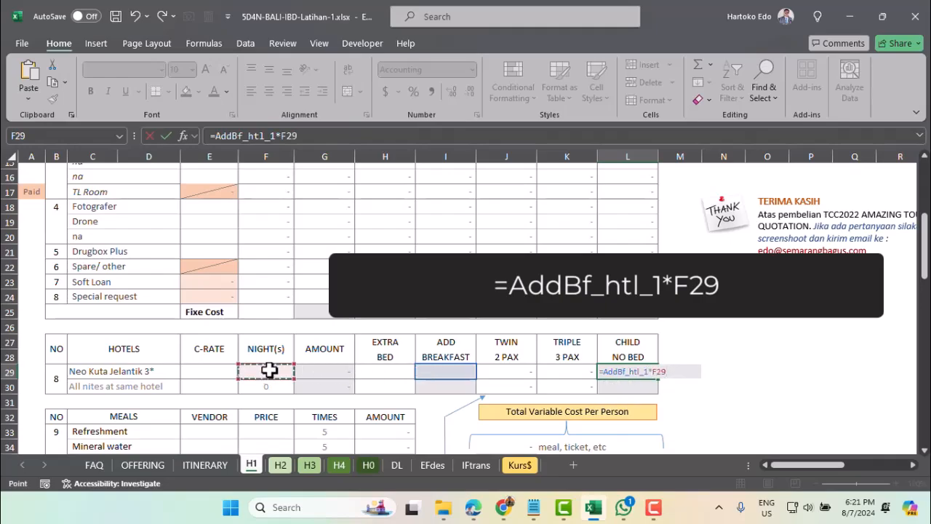
key("Return")
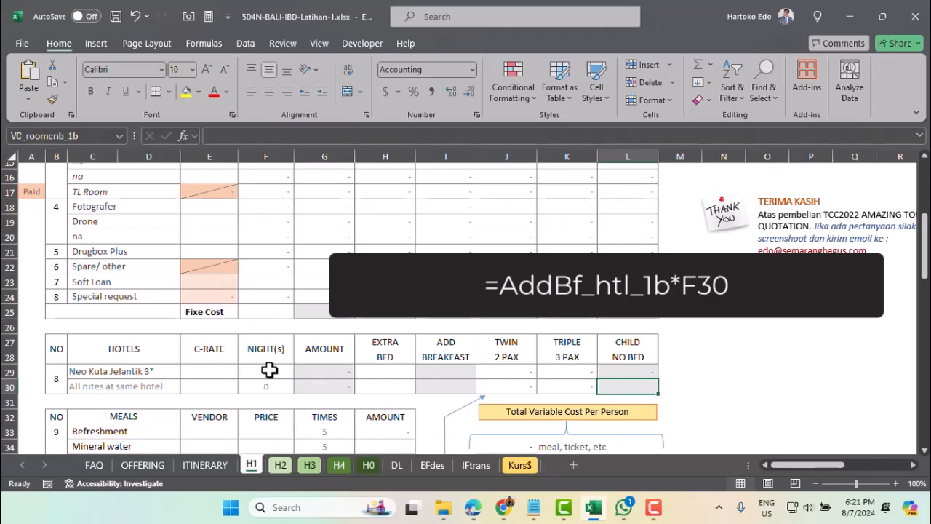
- Enter the formula =AddBf_htl_1b*F30 in the CHILD NO BED cell L30 of the second hotel row
type("=AddBf_htl_1b*")
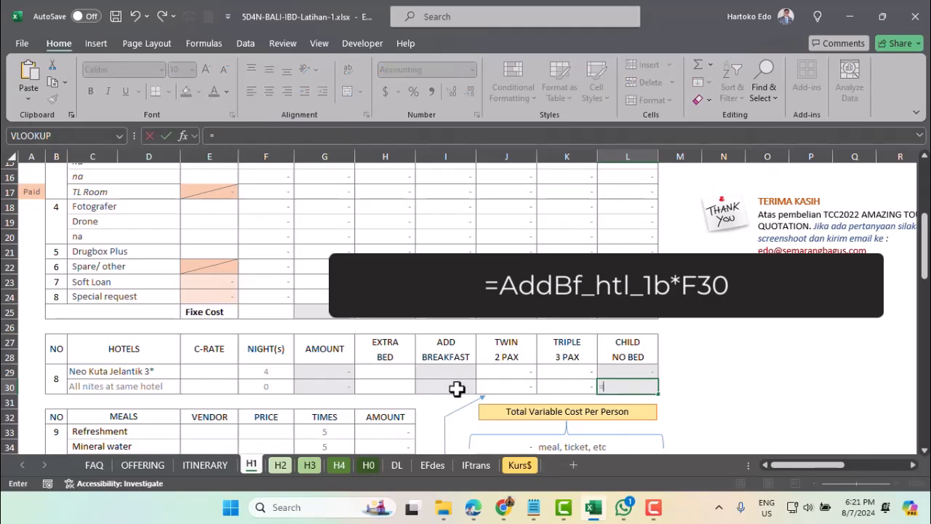
left_click(456, 388)
type("*")
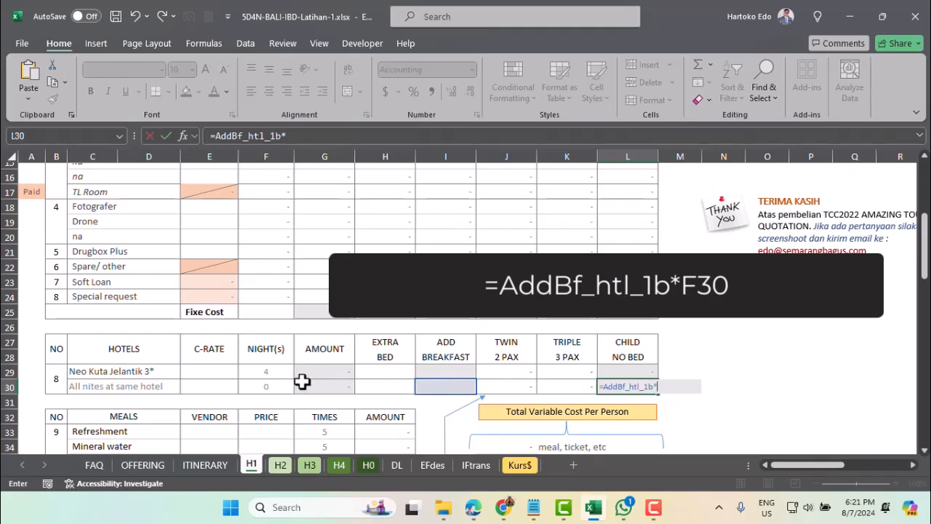
left_click(266, 388)
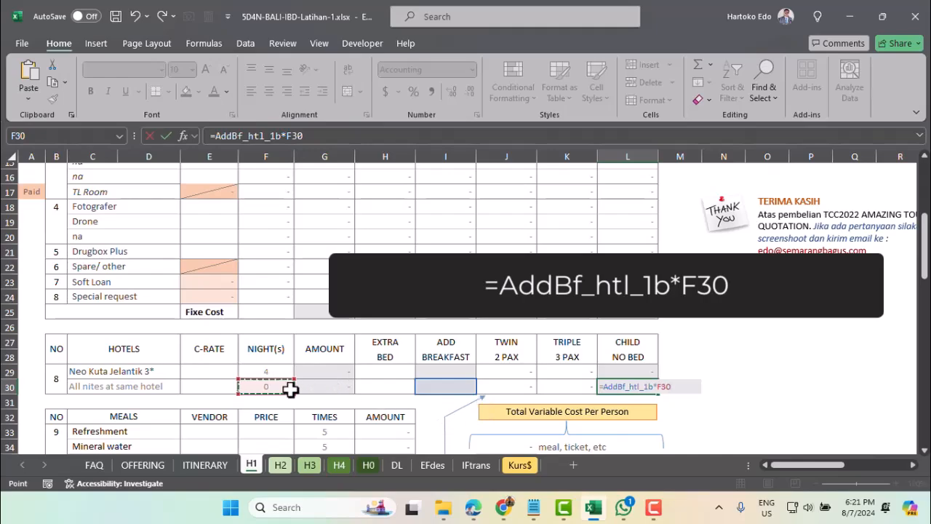
key("Return")
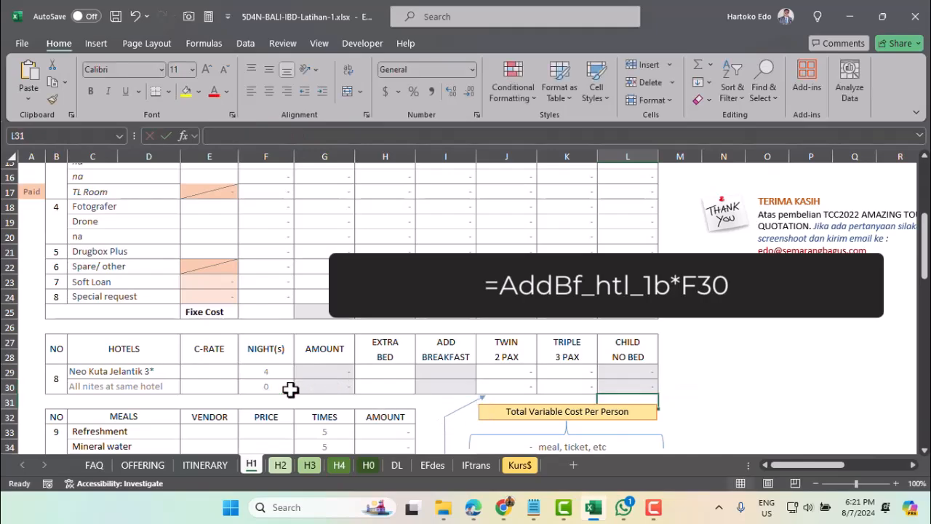
- Link the Refreshment VENDOR cell E33 in the MEALS table to the Snack box entry with =FAQ!H59
scroll(283, 386, "down", 2)
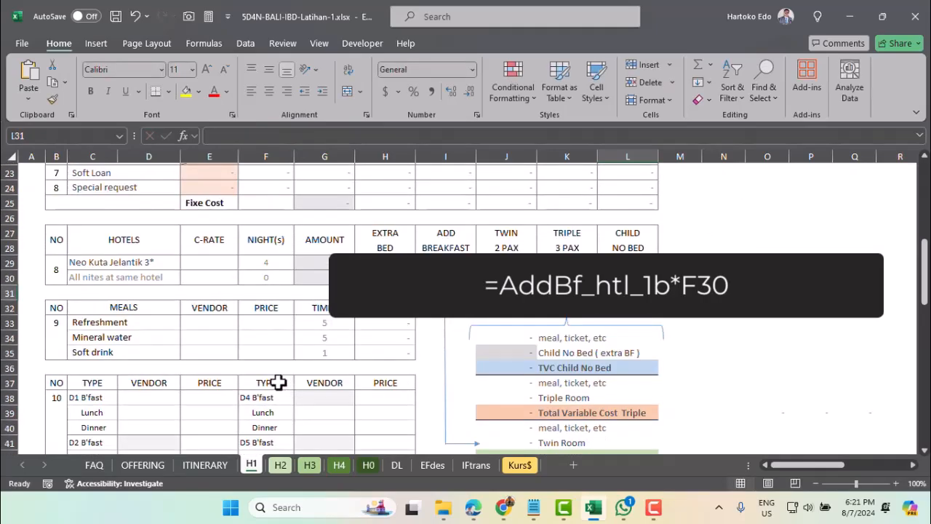
left_click(214, 324)
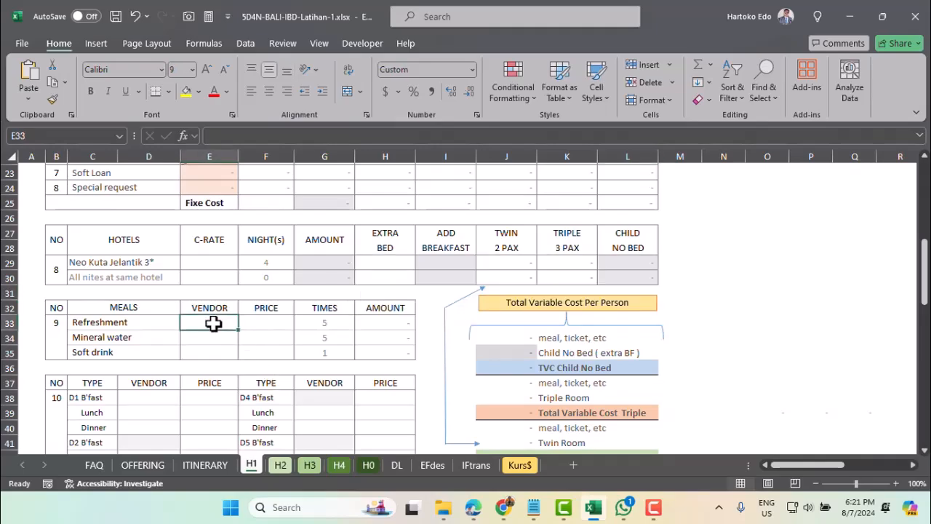
type("=")
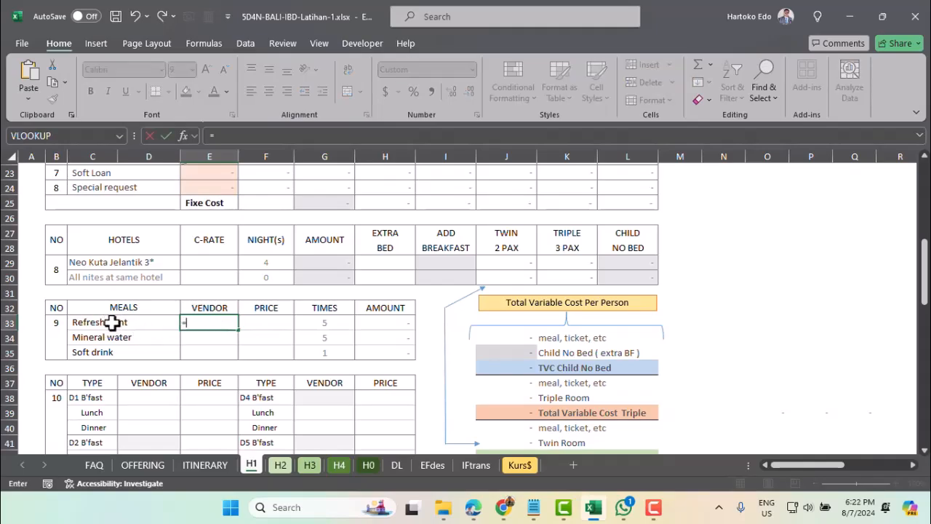
left_click(92, 467)
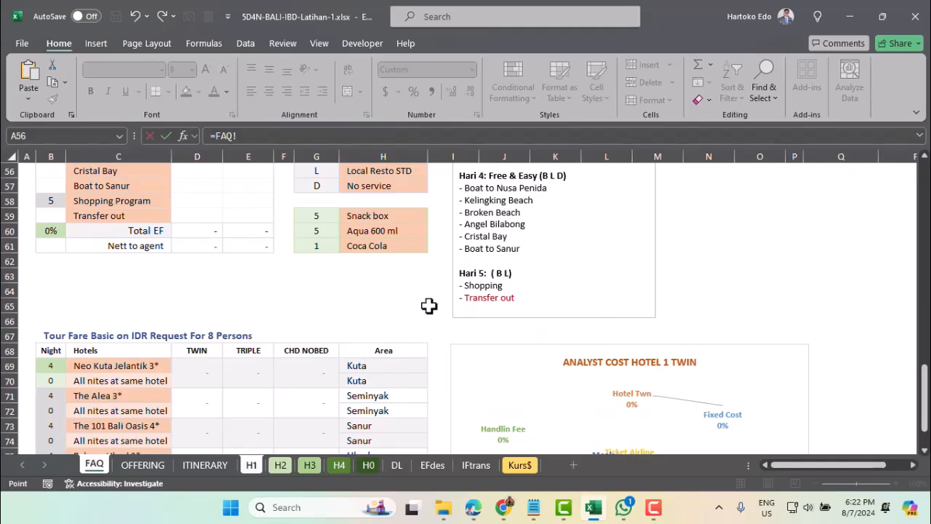
left_click(363, 277)
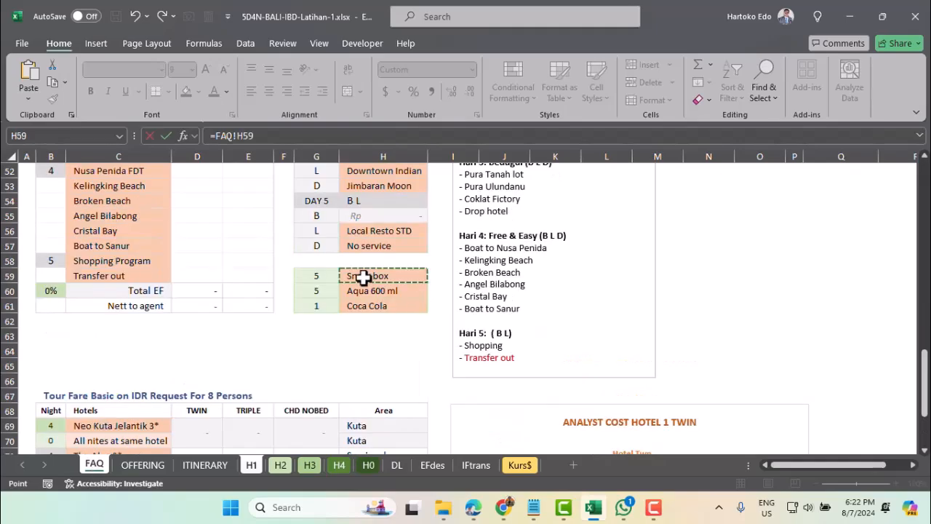
key("Return")
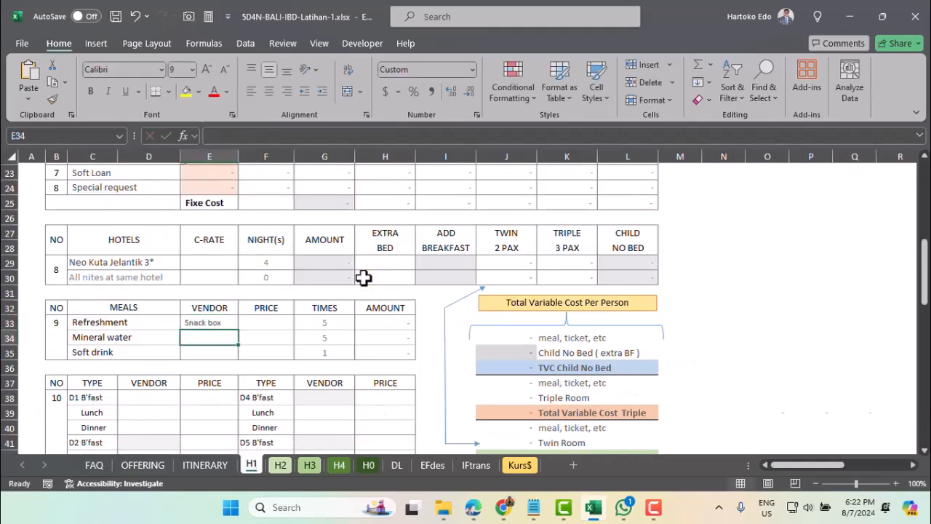
- Link the Mineral water VENDOR cell E34 to the Aqua 600 ml entry in cell H60 of the FAQ sheet
type("=")
left_click(93, 465)
left_click(391, 290)
key("Return")
- Link the Soft drink VENDOR cell E35 to the Coca Cola entry in cell H61 of the FAQ sheet
type("=")
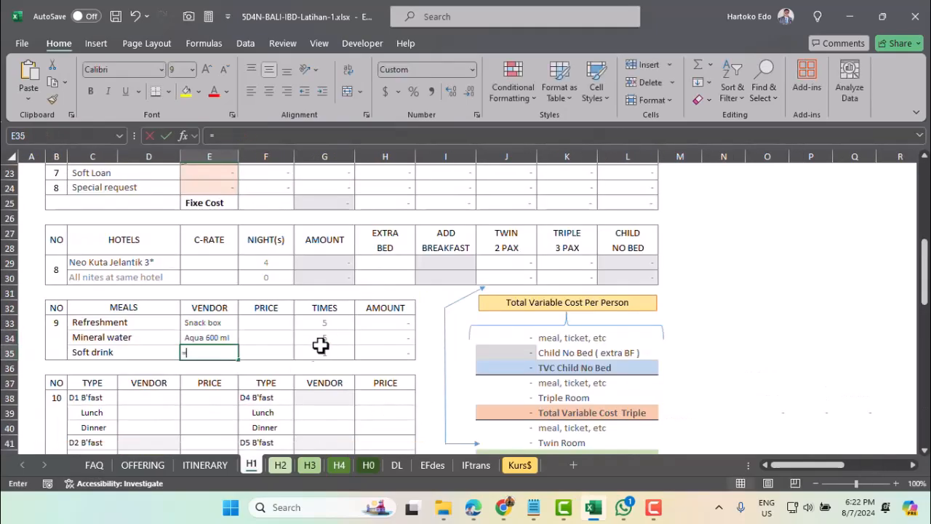
left_click(90, 466)
left_click(362, 306)
key("Return")
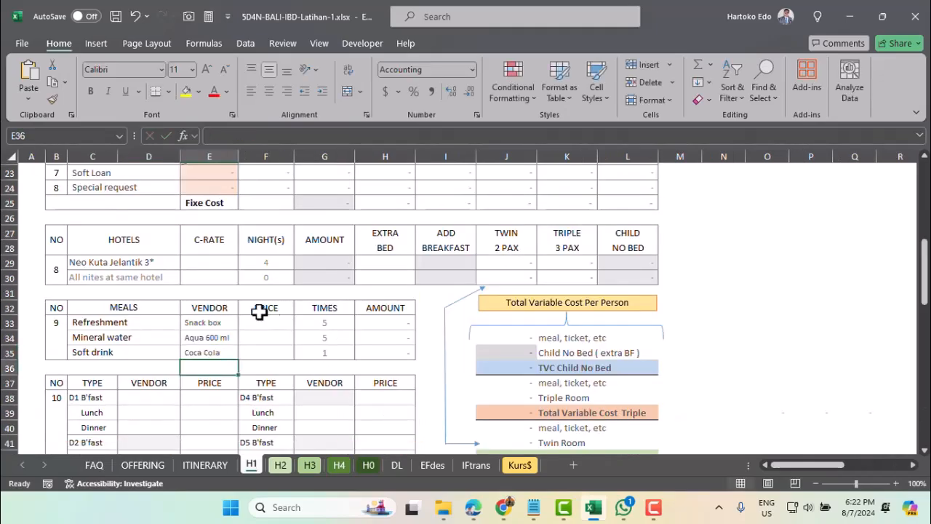
- Choose na as the soft drink in cell H61 of the FAQ sheet and check the linked vendor cell E35 on H1
left_click(93, 465)
left_click(382, 306)
left_click(434, 306)
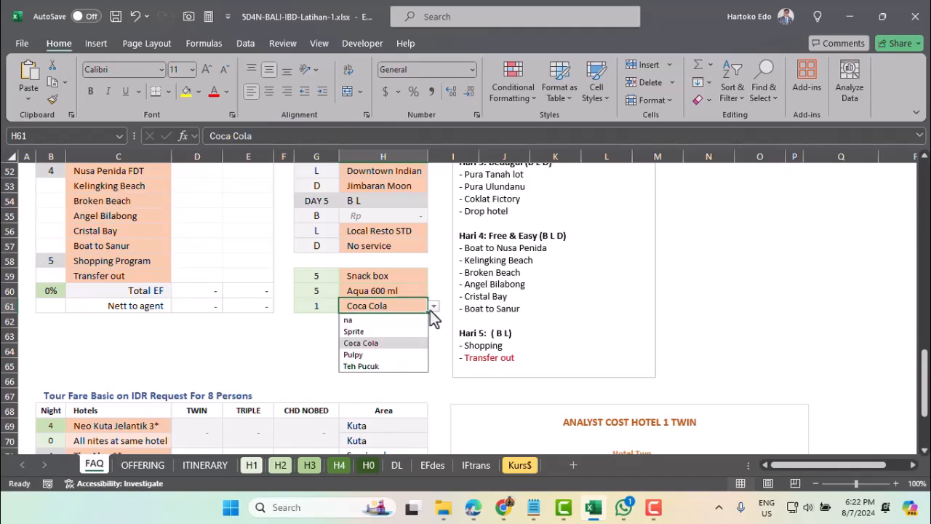
left_click(378, 323)
left_click(251, 465)
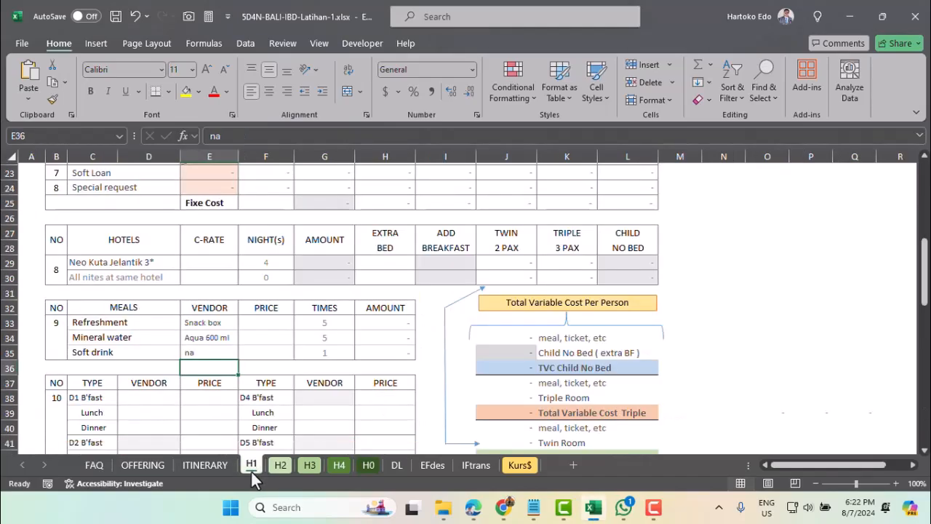
left_click(195, 351)
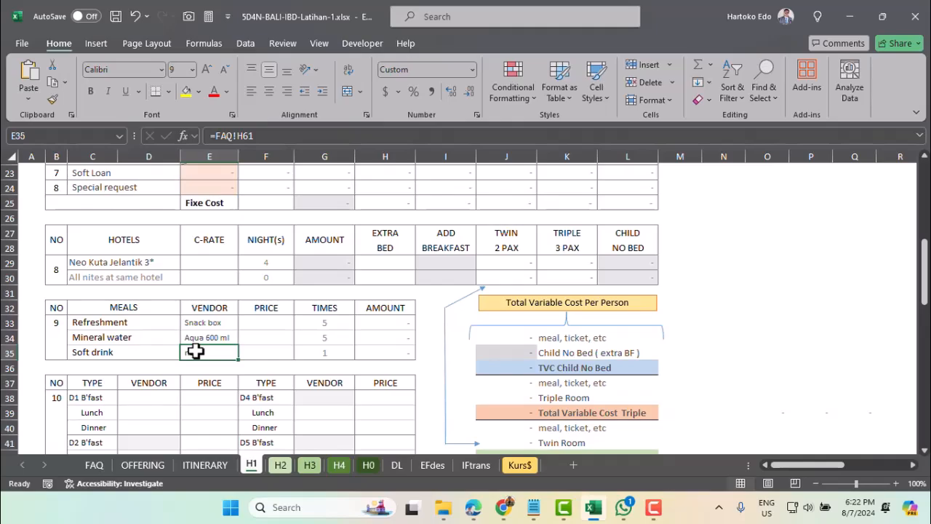
- Link the D1 B'fast VENDOR cell D38 on H1 to the Day 1 breakfast venue with =FAQ!H39
scroll(195, 351, "down", 2)
left_click(144, 289)
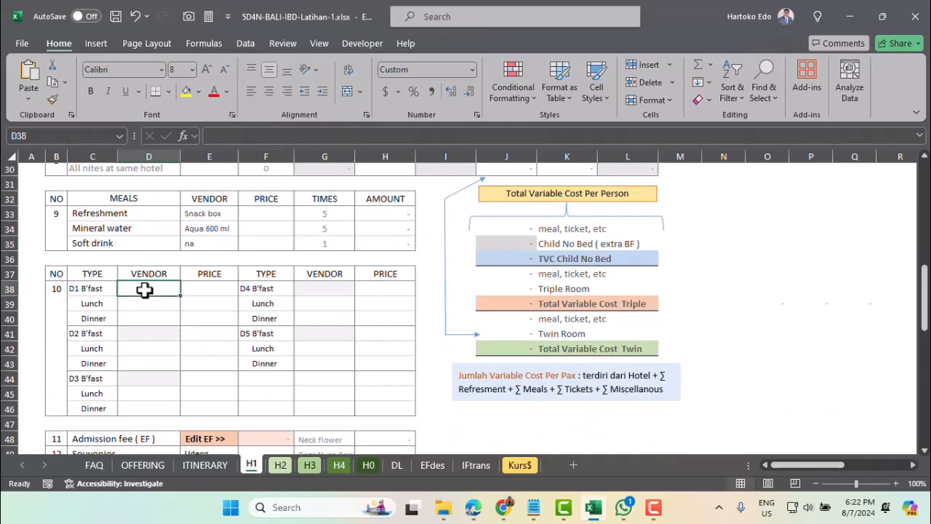
type("=")
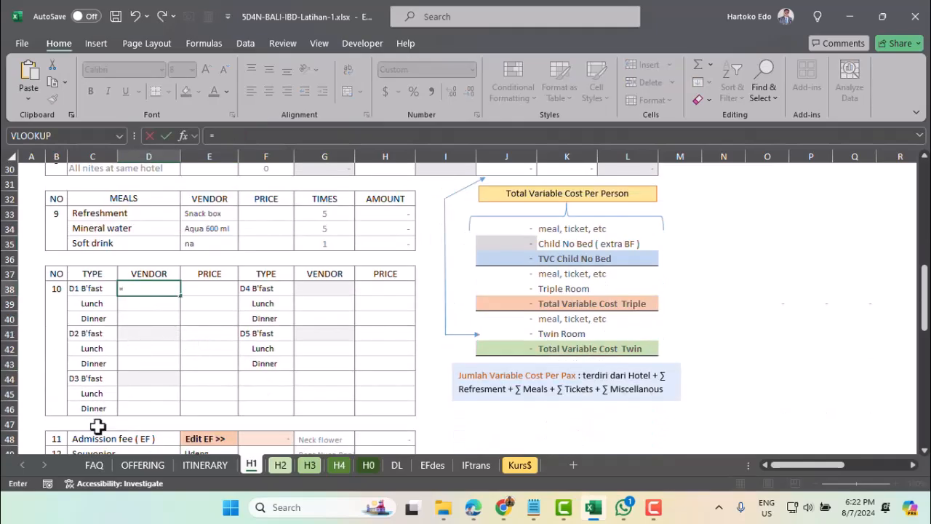
left_click(95, 463)
scroll(291, 344, "up", 7)
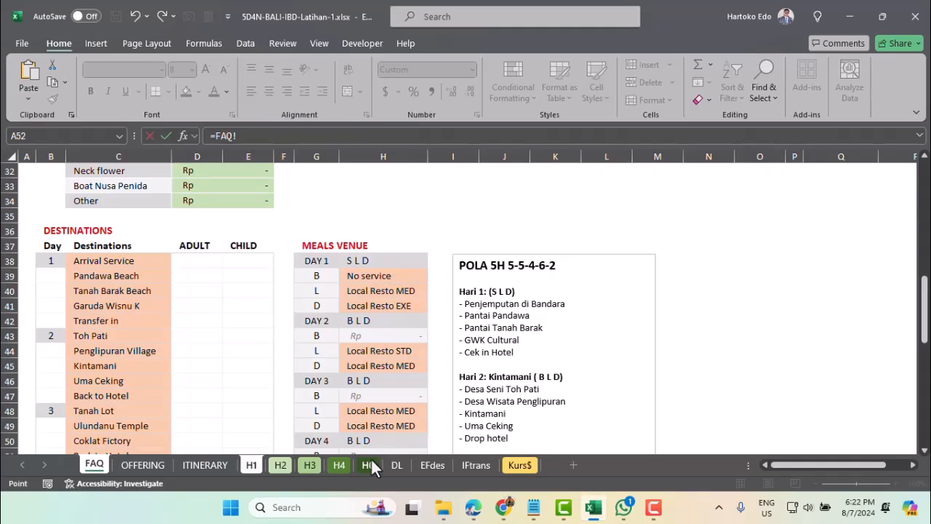
left_click(369, 276)
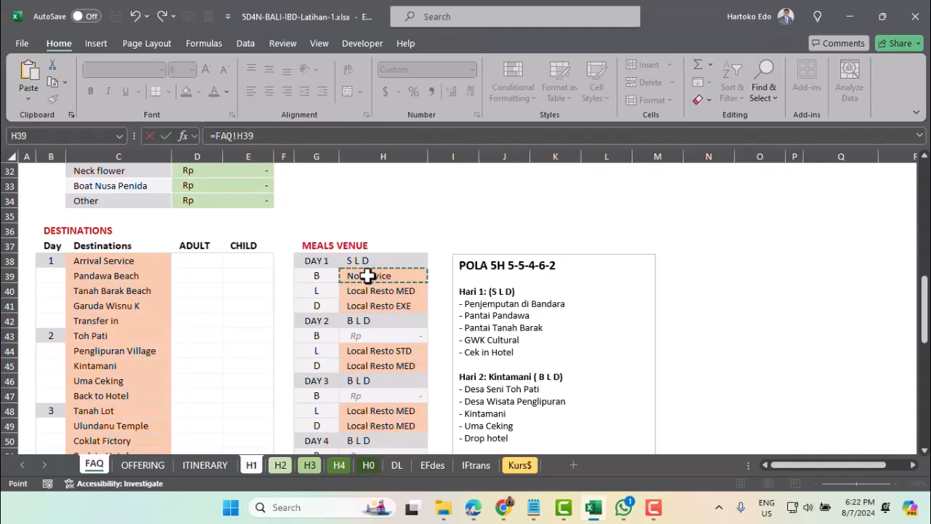
key("Return")
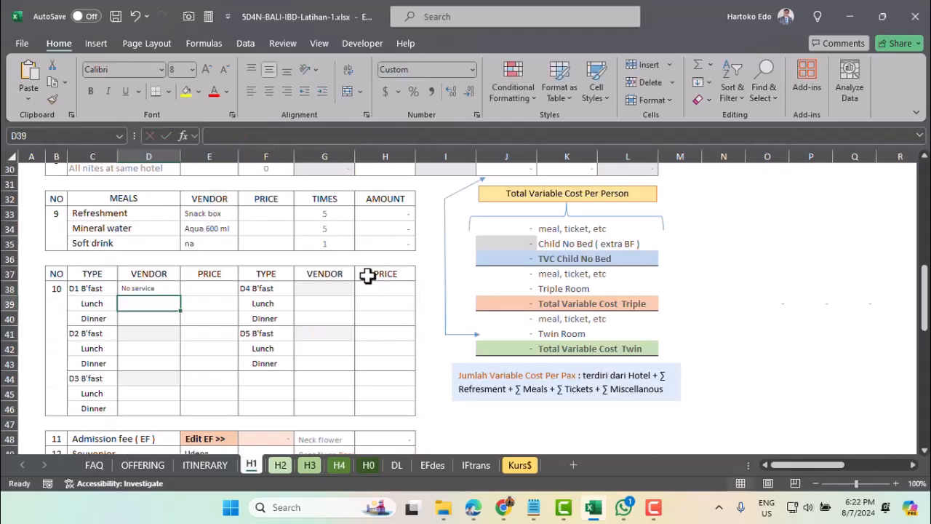
- Link the D1 Lunch VENDOR cell D39 to the Day 1 lunch venue with =FAQ!H40
type("=")
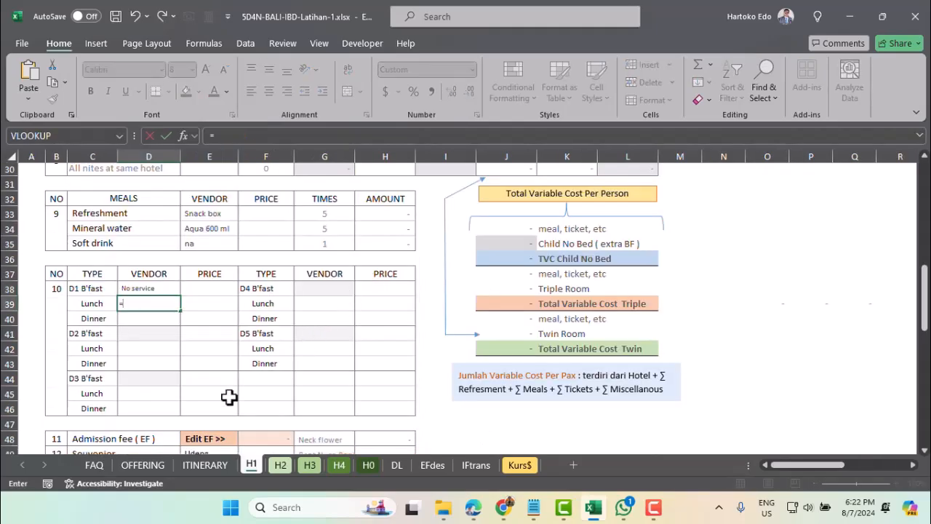
left_click(96, 464)
left_click(378, 291)
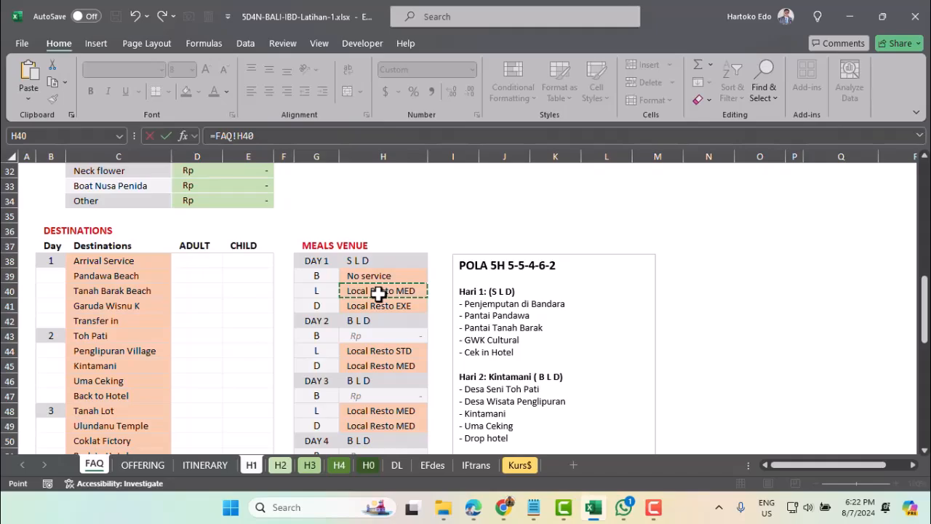
key("Return")
- Link the D1 Dinner VENDOR cell D40 to the Day 1 dinner venue with =FAQ!H41
type("=")
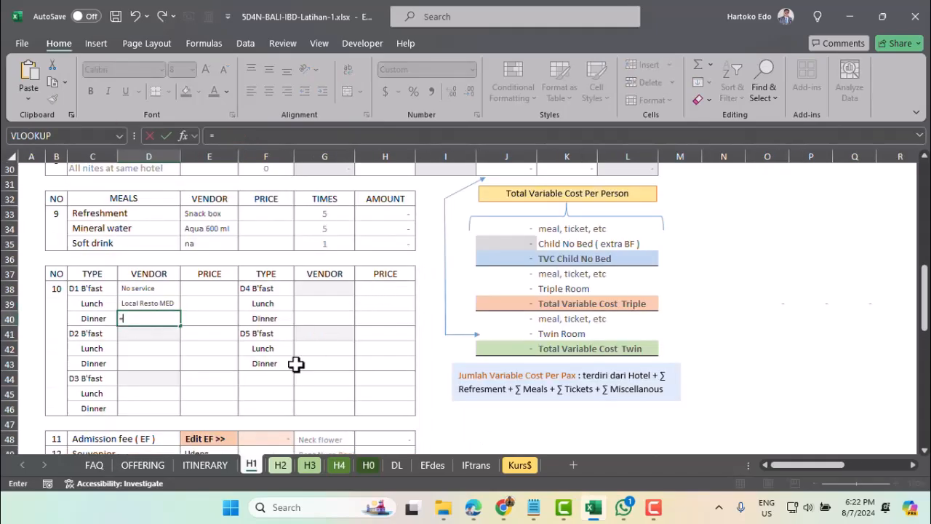
left_click(93, 466)
left_click(372, 306)
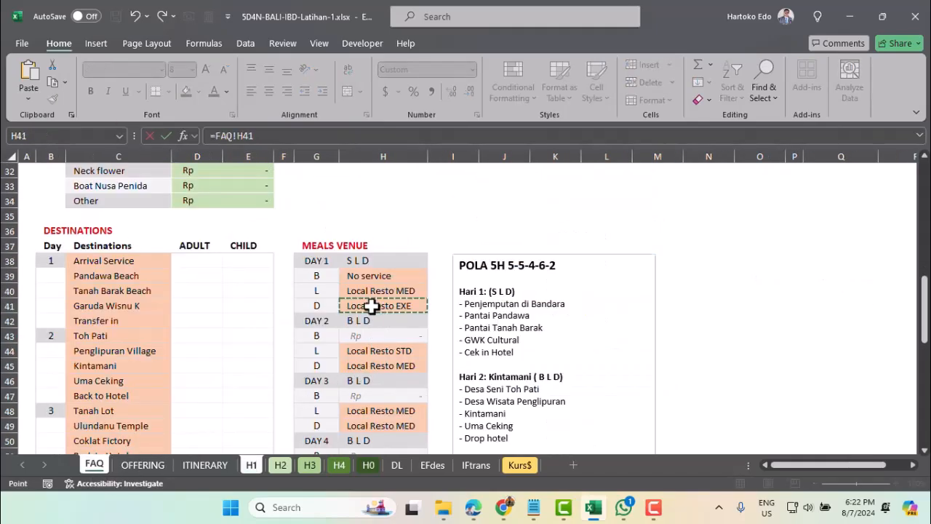
key("Return")
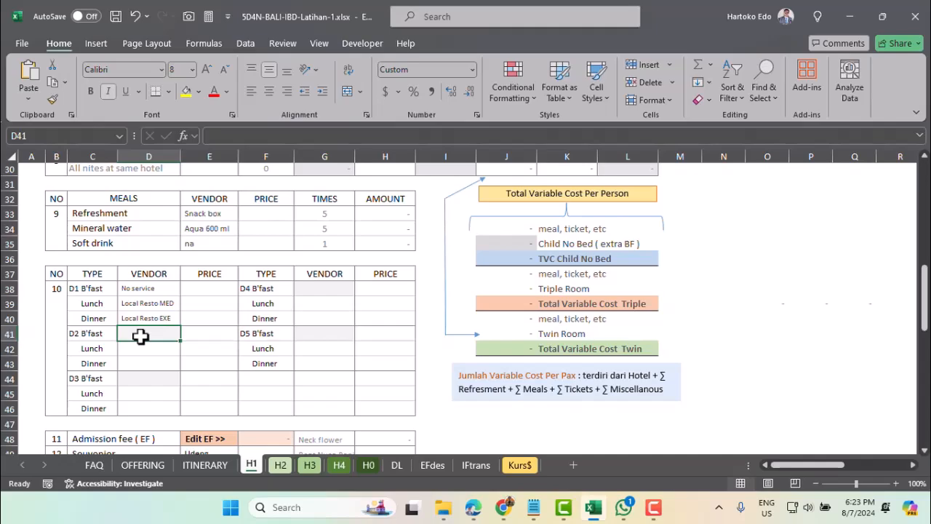
- Enter the formula =IF(AddBf_htl_1=0,"Catering","Incl") in the D2 B'fast VENDOR cell D41
type("=IF")
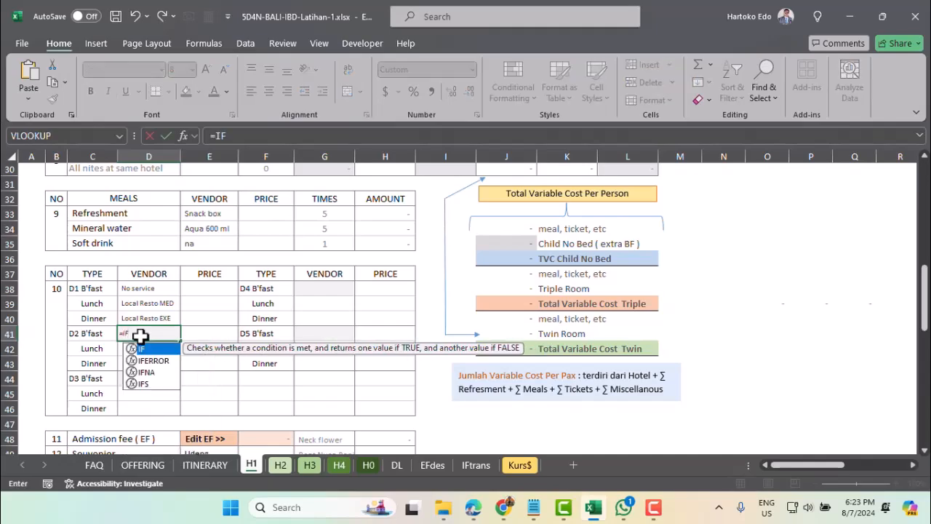
type("(")
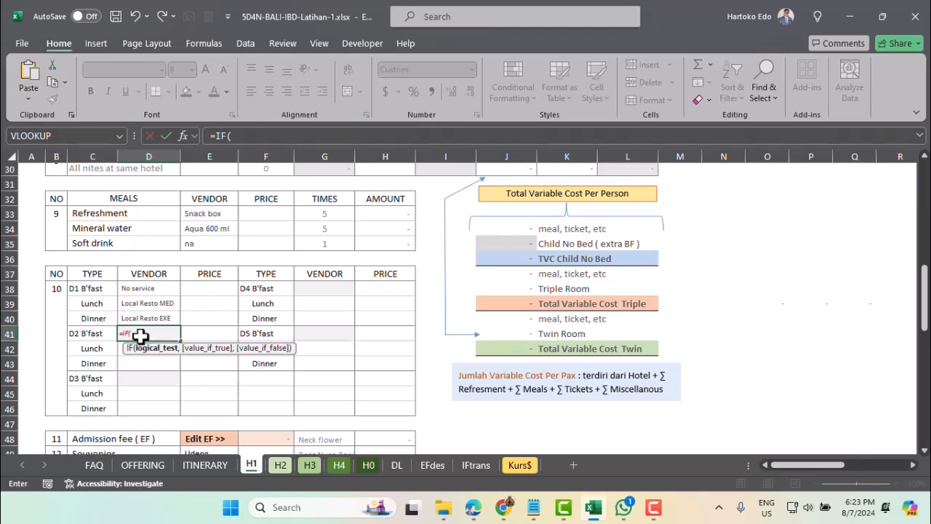
scroll(361, 241, "up", 1)
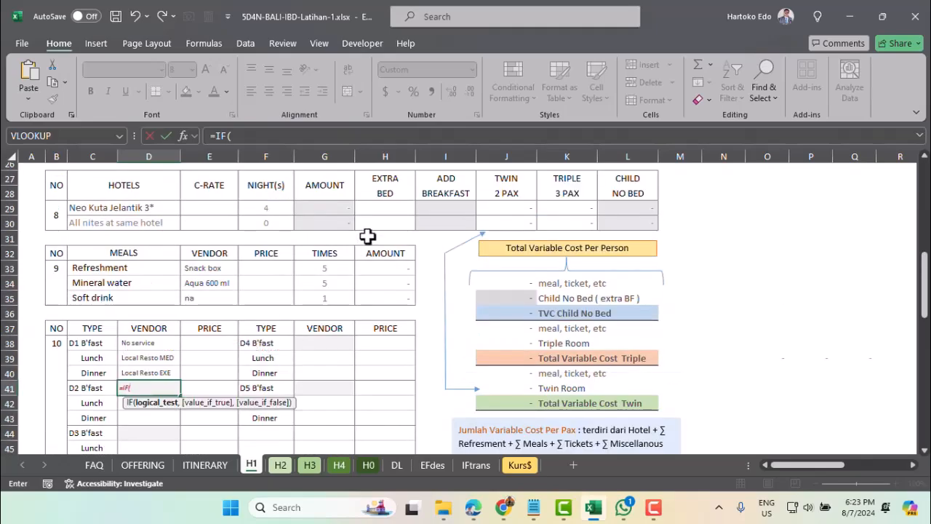
left_click(445, 208)
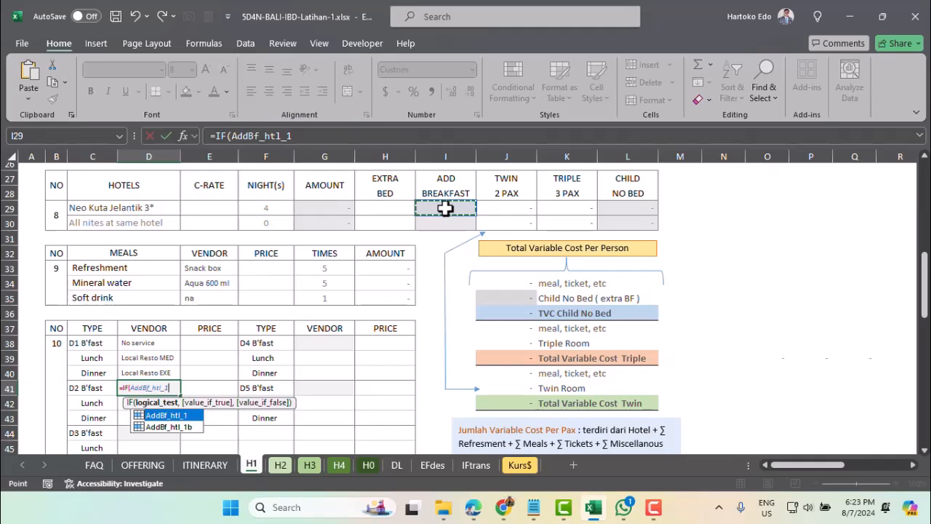
type("=0")
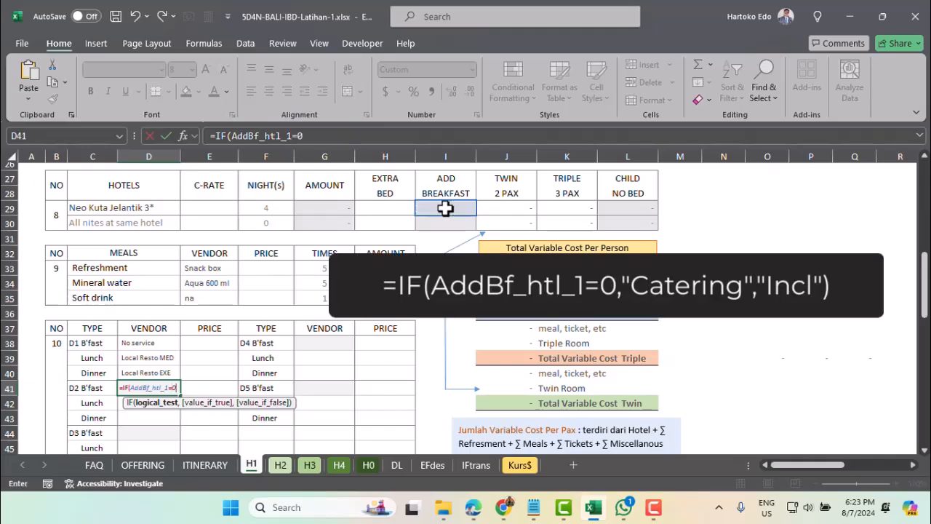
type(",")
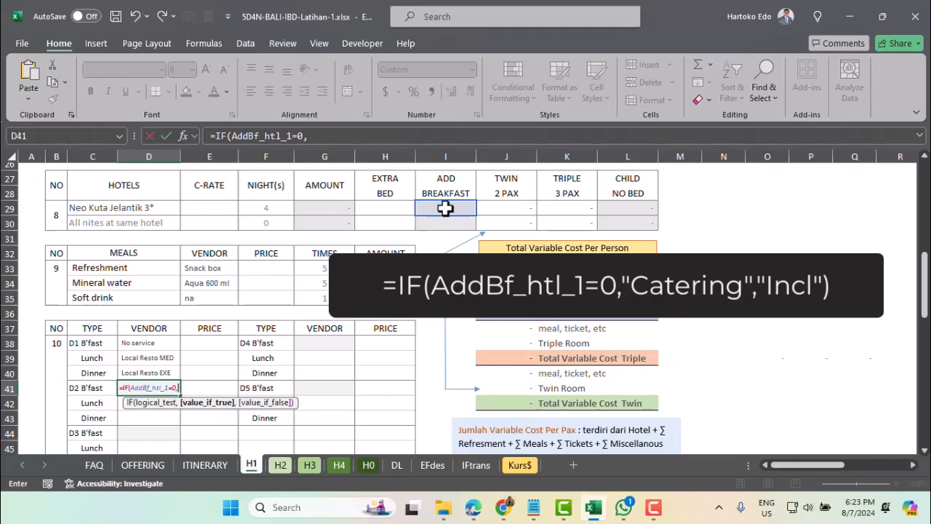
type("\"Catering")
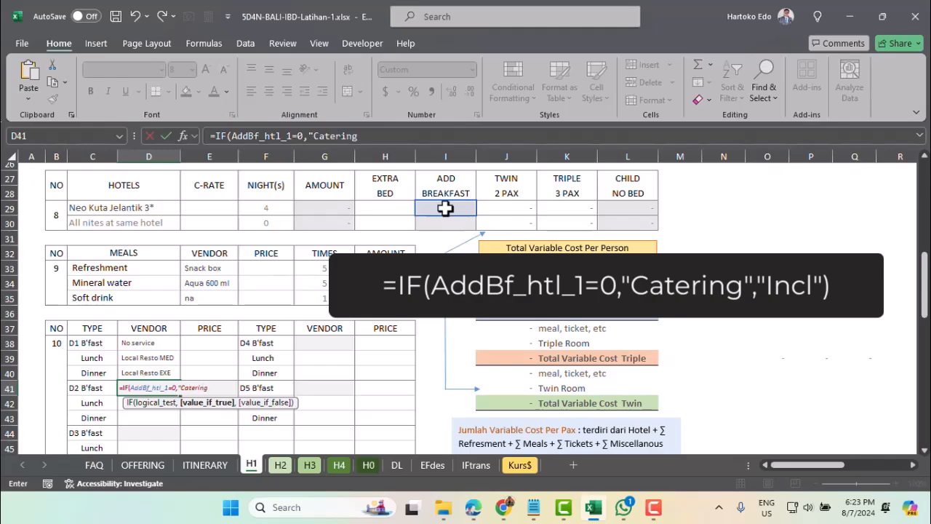
type("\"")
type(",")
type("Incl")
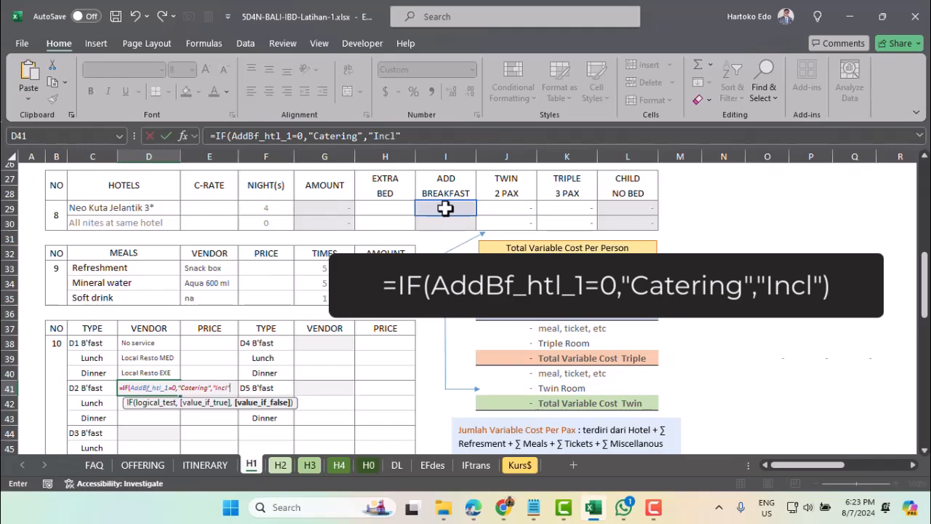
type("\")")
key("Return")
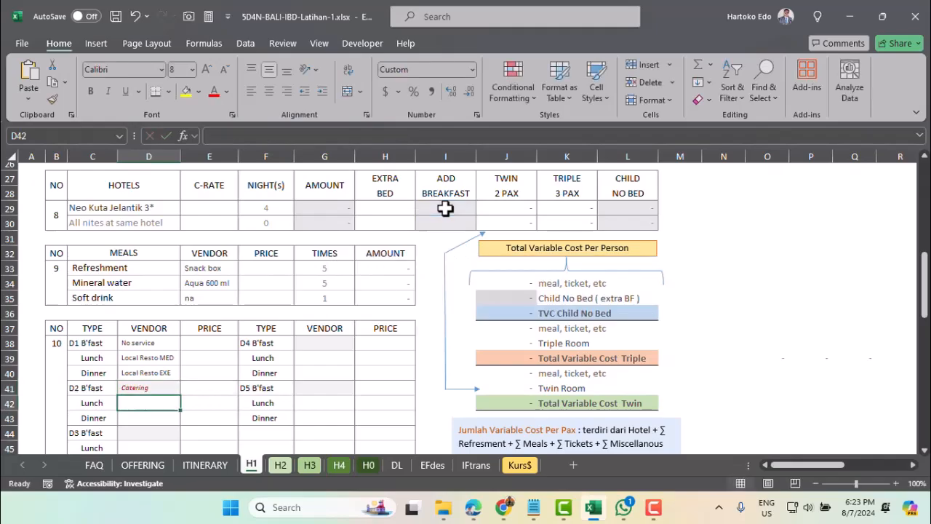
- Test the D2 B'fast vendor formula with 10 in the first hotel's ADD BREAKFAST cell I29, and clear that value again
left_click(142, 389)
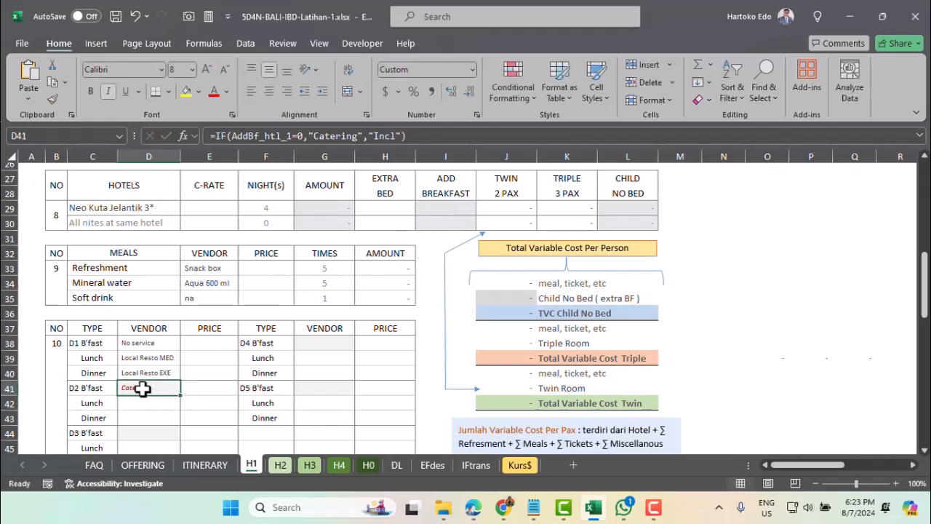
left_click(445, 209)
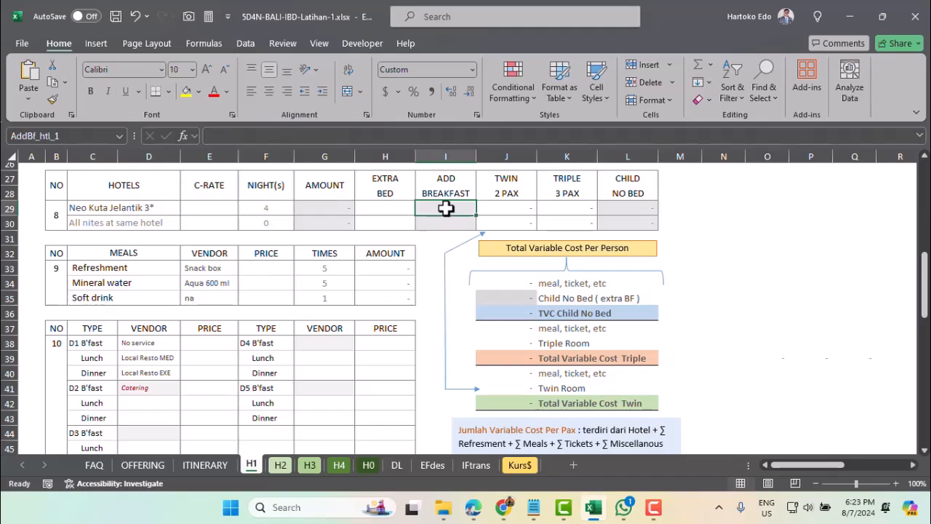
type("10")
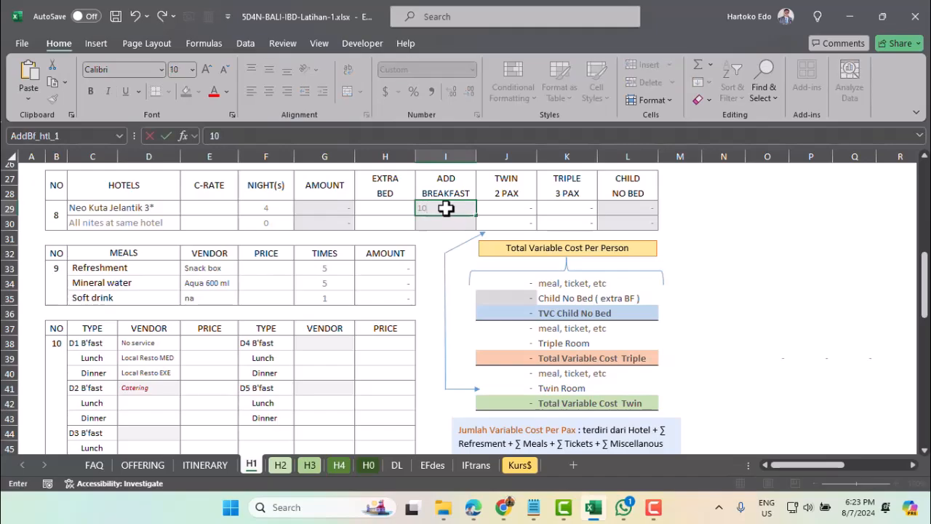
key("Return")
left_click(144, 386)
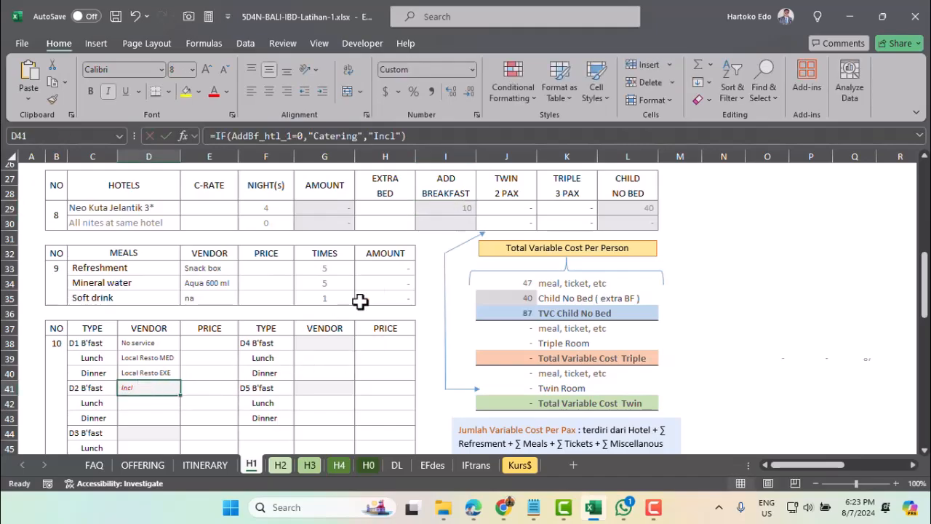
left_click(461, 207)
key("Delete")
- Copy the D2 B'fast vendor formula from D41 to the D3, D4 and D5 B'fast cells D44, G38 and G41
left_click(131, 389)
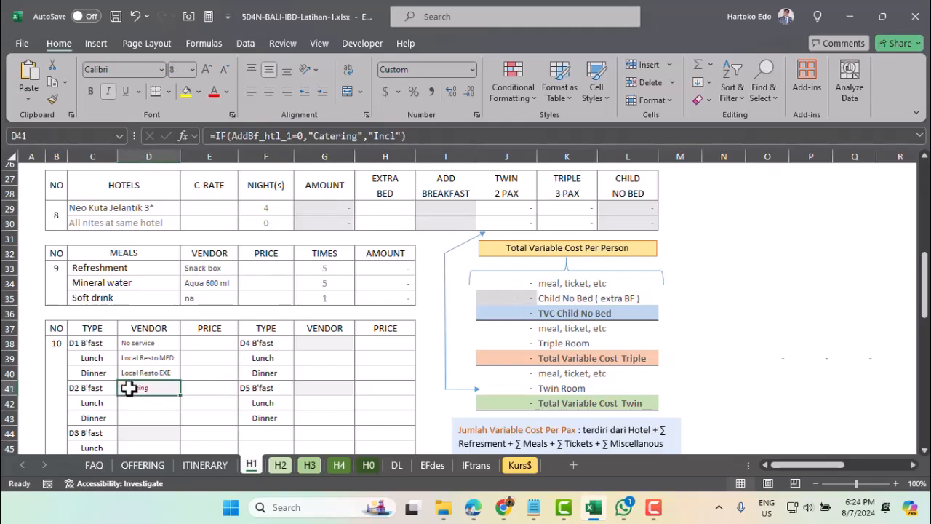
key("ctrl+c")
left_click(143, 433)
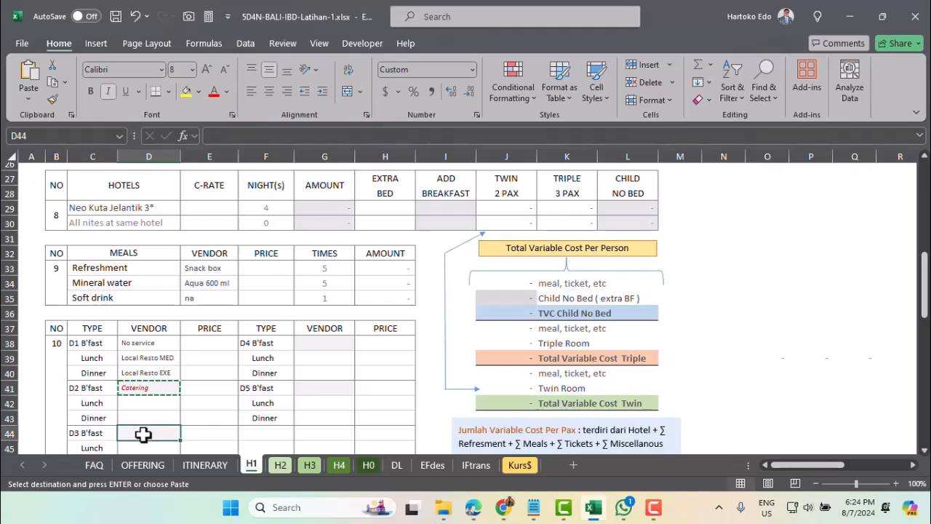
key("Return")
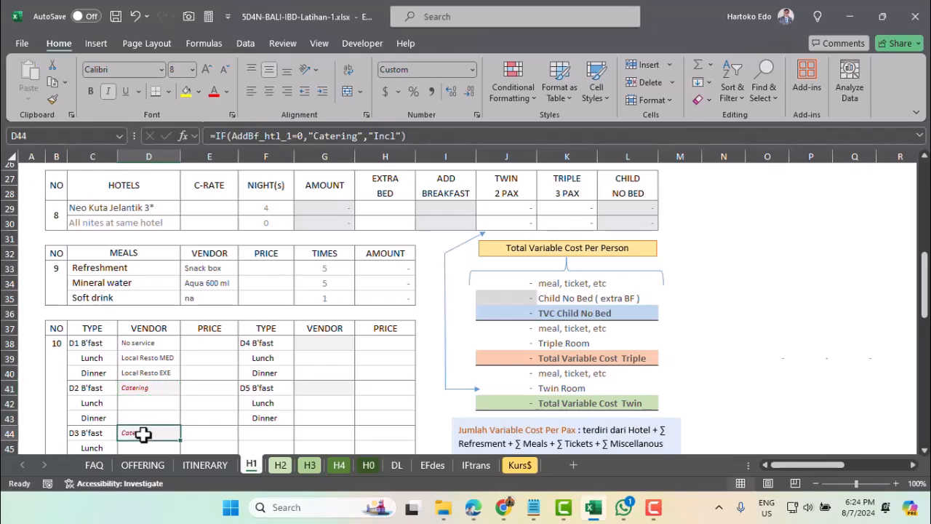
key("ctrl+c")
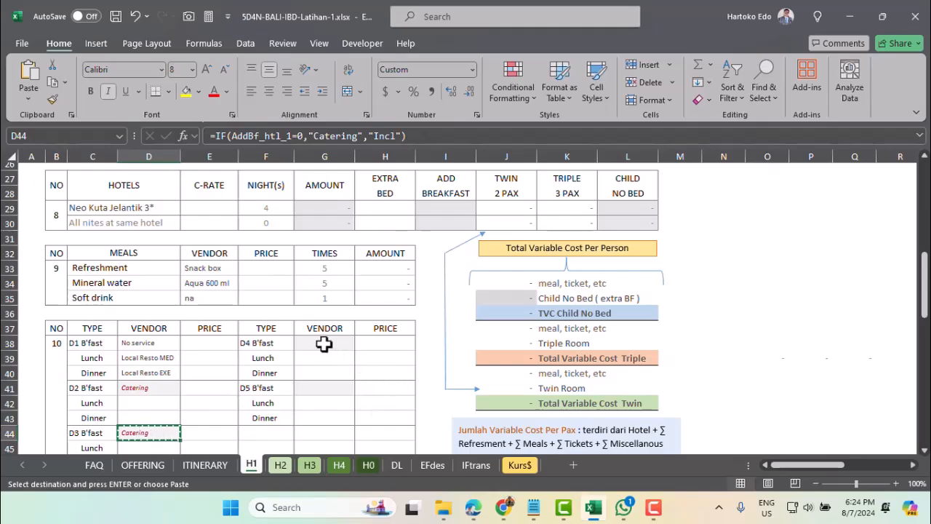
left_click(324, 344)
key("Return")
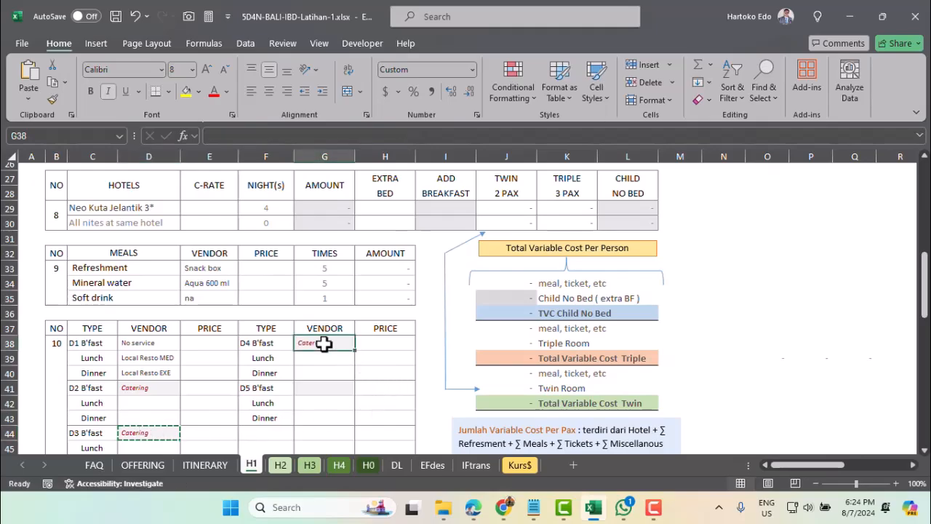
key("ctrl+c")
left_click(328, 388)
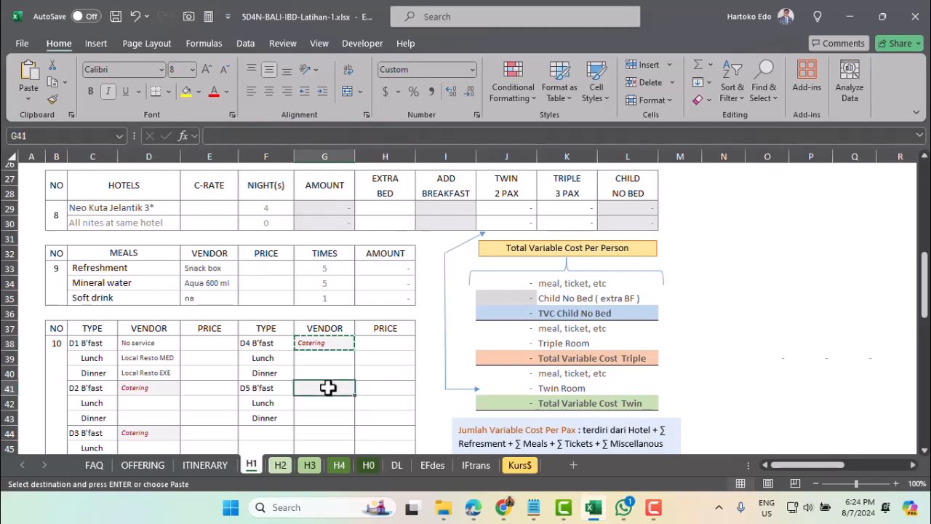
key("Return")
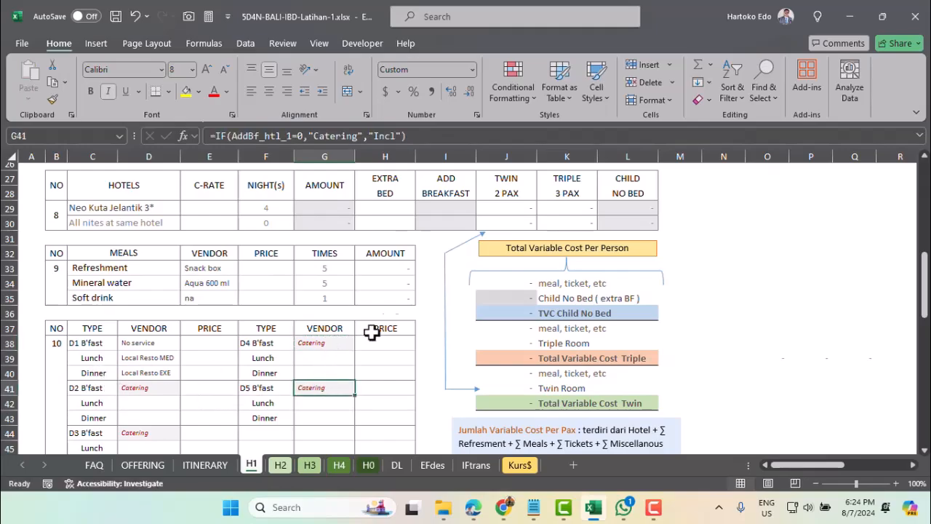
- Enter 15 in the ADD BREAKFAST cell I29 of the first hotel row to test the four breakfast vendor formulas
left_click(455, 210)
type("15")
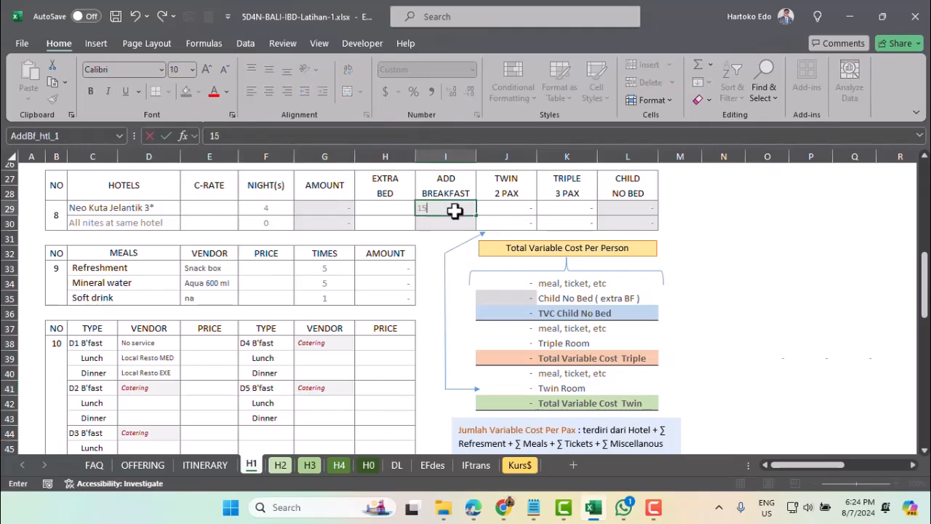
key("Return")
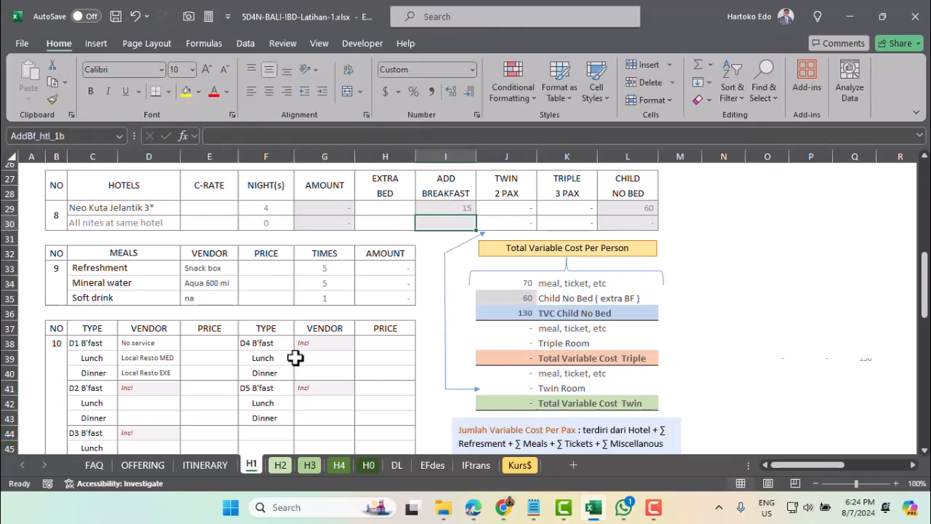
- Clear the test value from the first hotel's ADD BREAKFAST cell I29
left_click(463, 209)
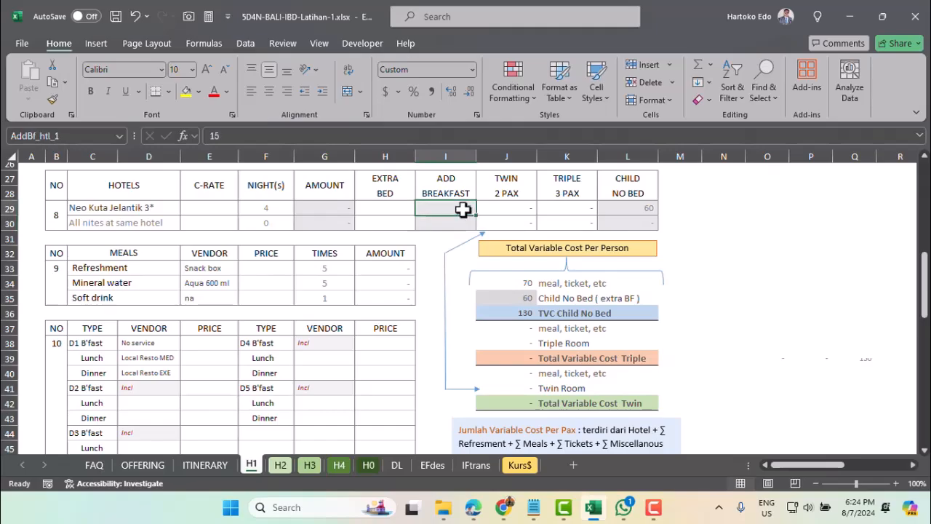
key("Delete")
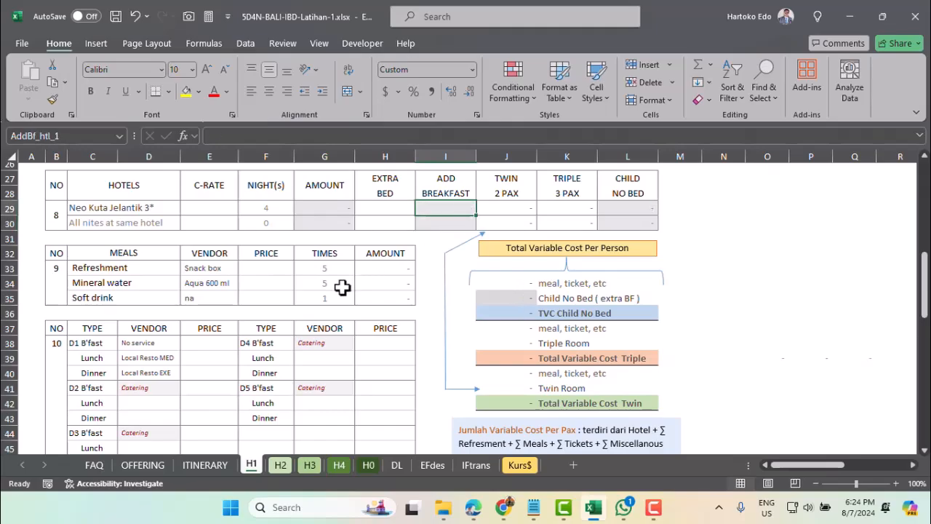
- Link the D2 Lunch and Dinner VENDOR cells D42 and D43 to the Day 2 meal venues in FAQ cells H44 and H45
scroll(341, 288, "down", 1)
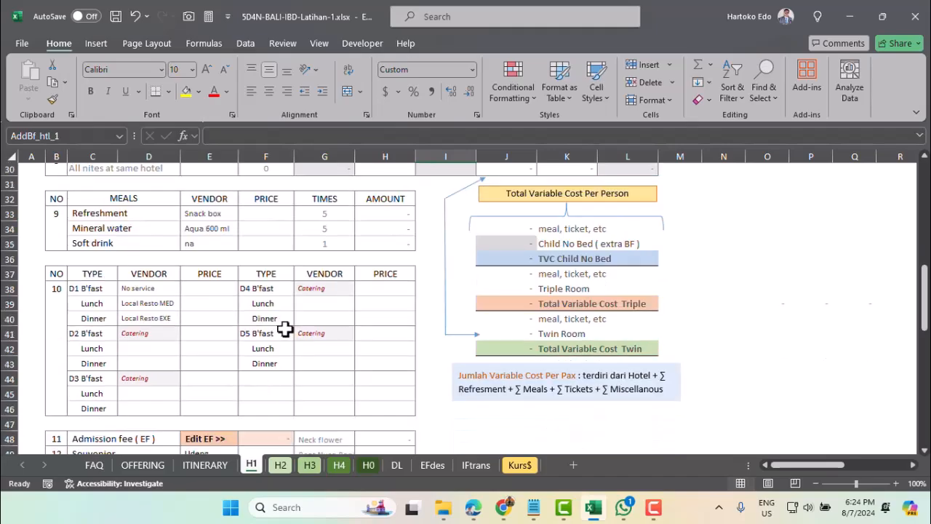
left_click(140, 350)
type("=")
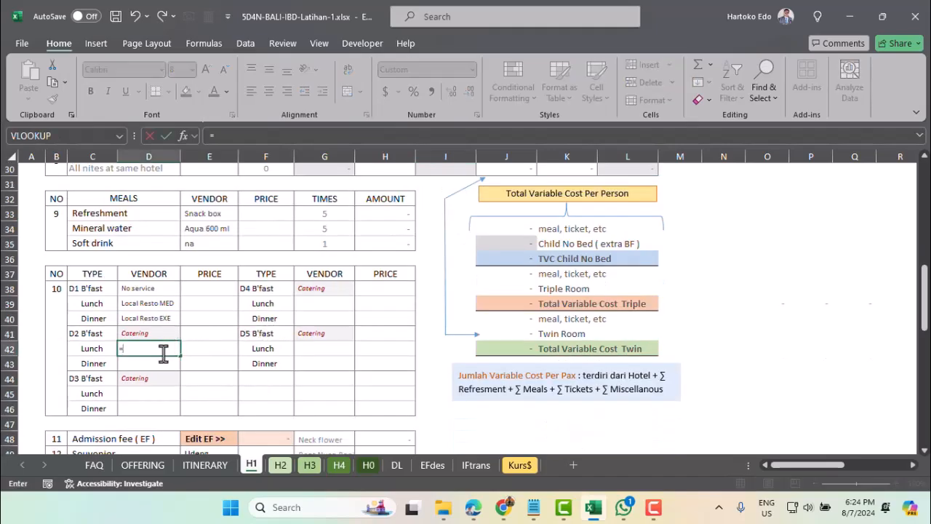
left_click(96, 462)
left_click(385, 355)
key("Return")
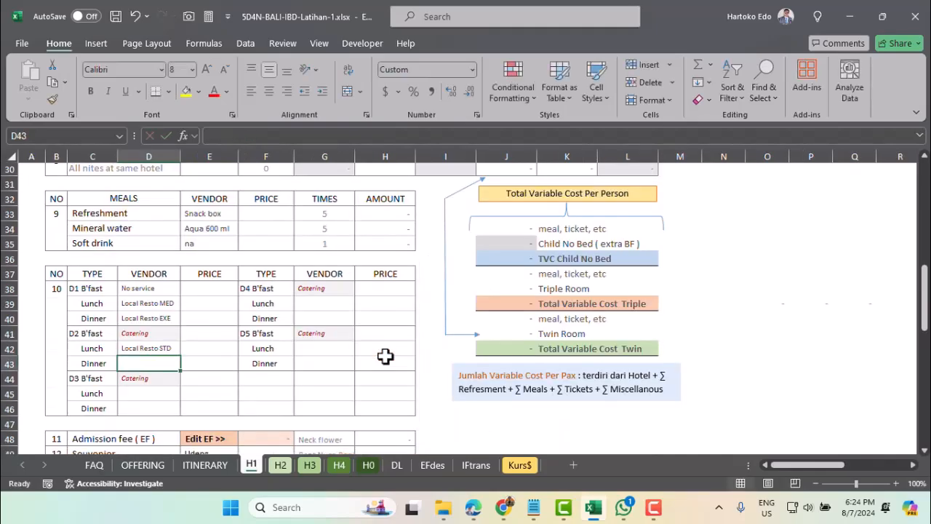
type("=")
left_click(94, 465)
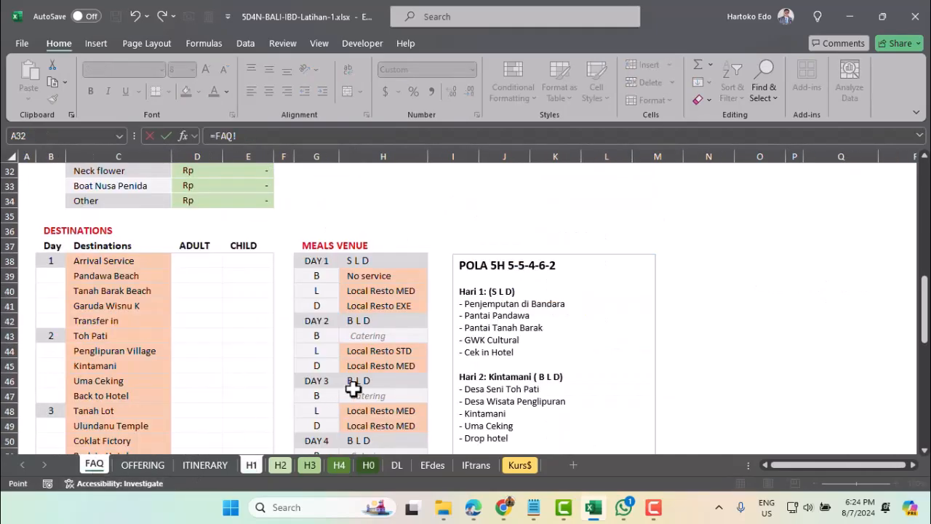
left_click(387, 365)
key("Return")
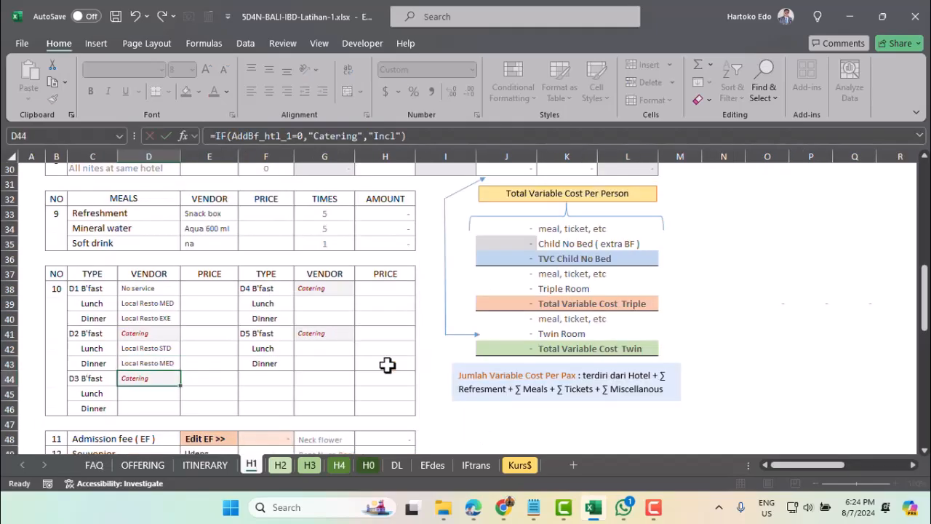
- Link the D3 Lunch and Dinner VENDOR cells D45 and D46 to the Day 3 meal venues in FAQ cells H48 and H49
left_click(153, 394)
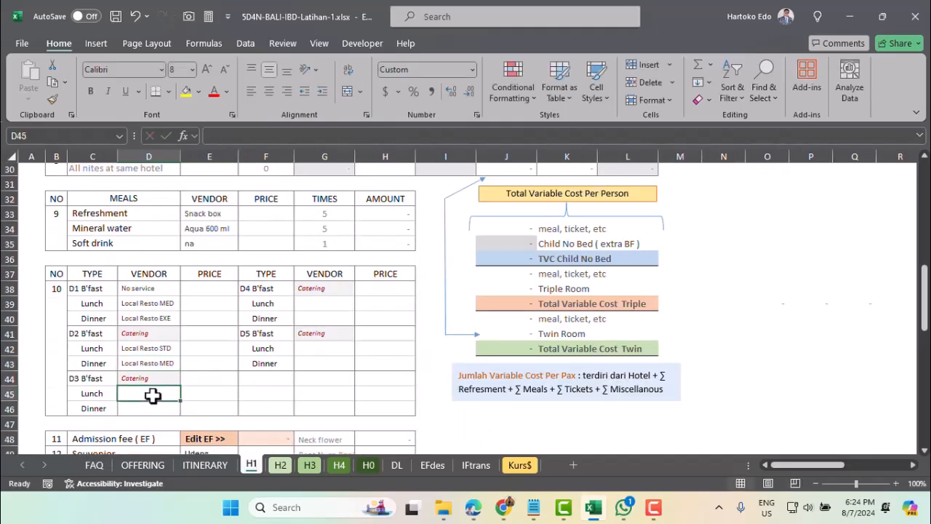
type("=")
left_click(94, 465)
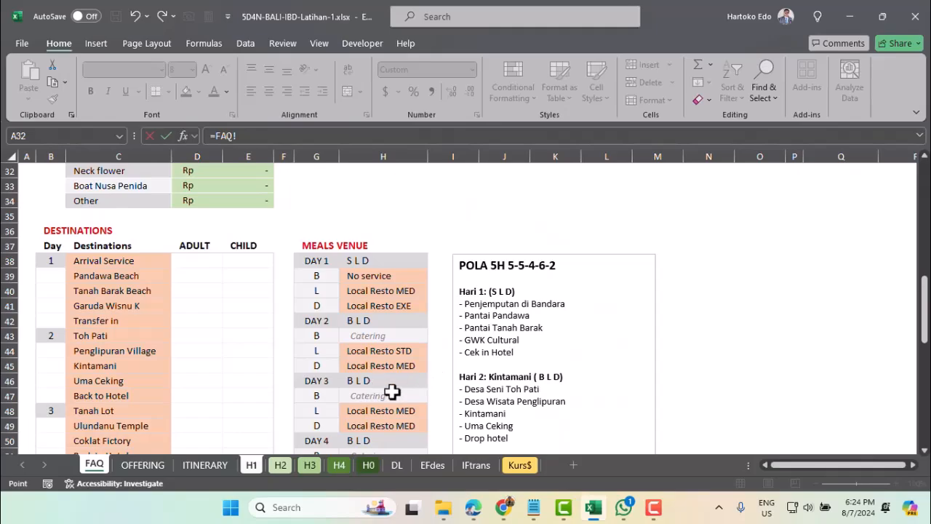
left_click(380, 411)
key("Return")
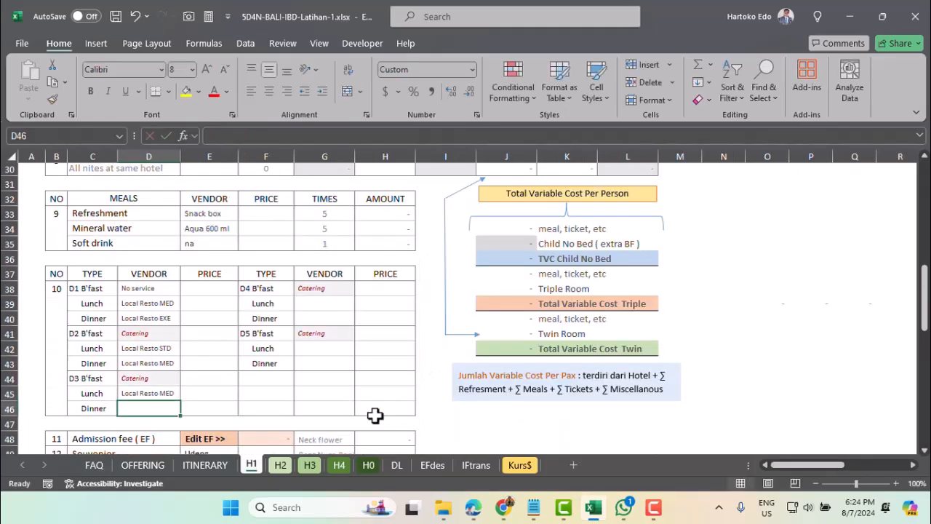
type("=")
left_click(93, 464)
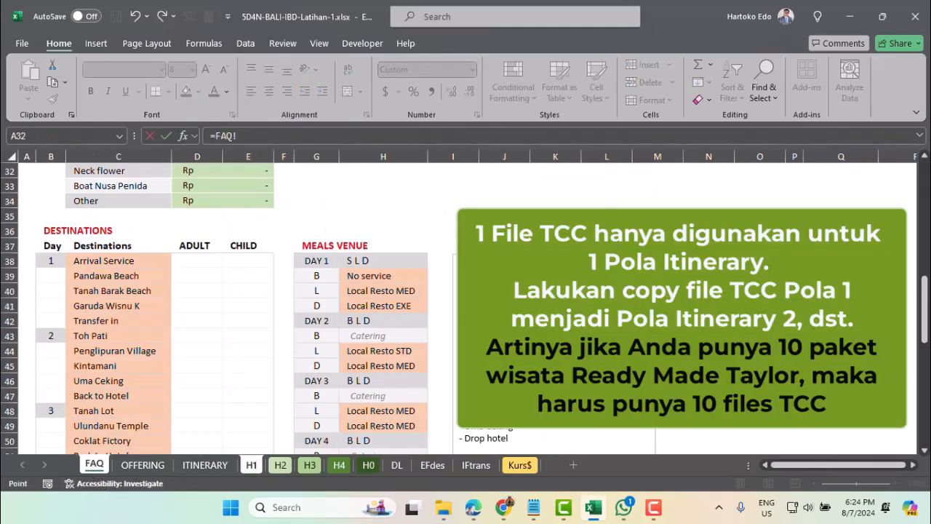
left_click(372, 427)
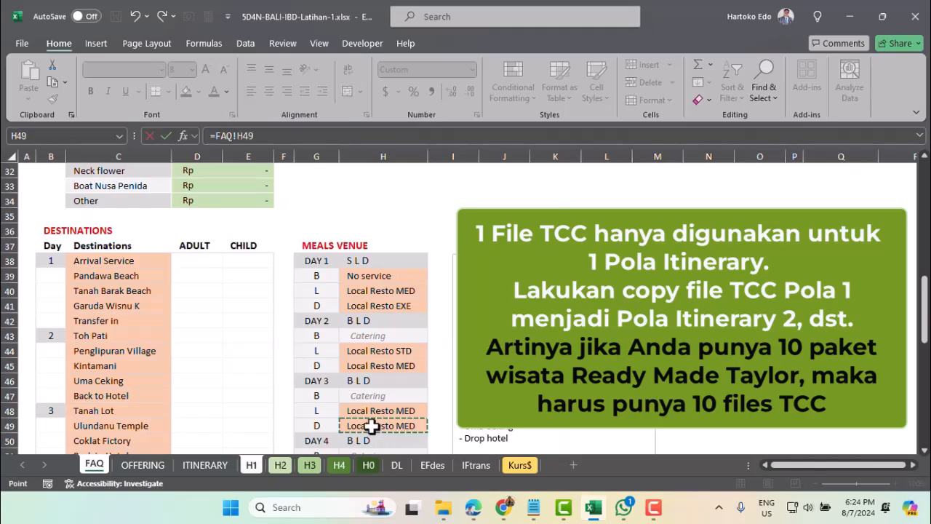
key("Return")
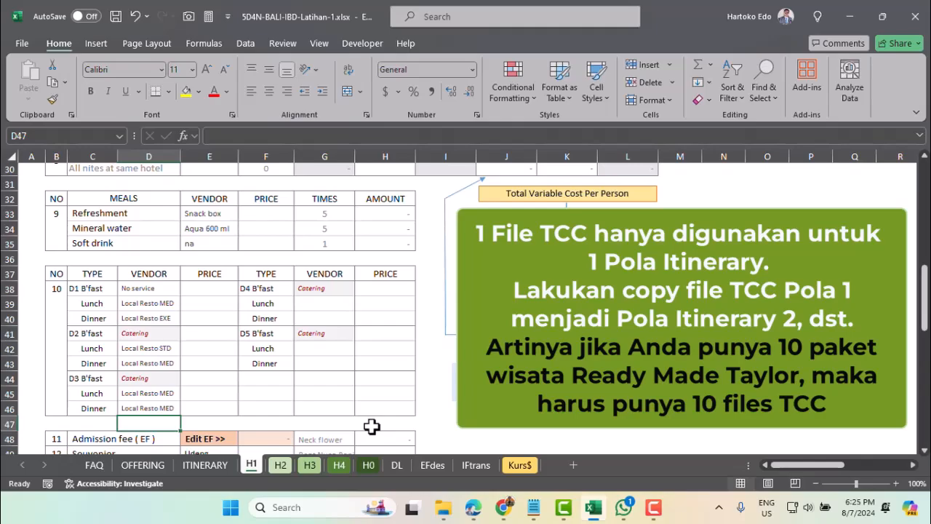
- Review the FAQ sheet's destinations and meal venues against the day-by-day itinerary in the POLA 5H 5-5-4-6-2 text box
left_click(97, 466)
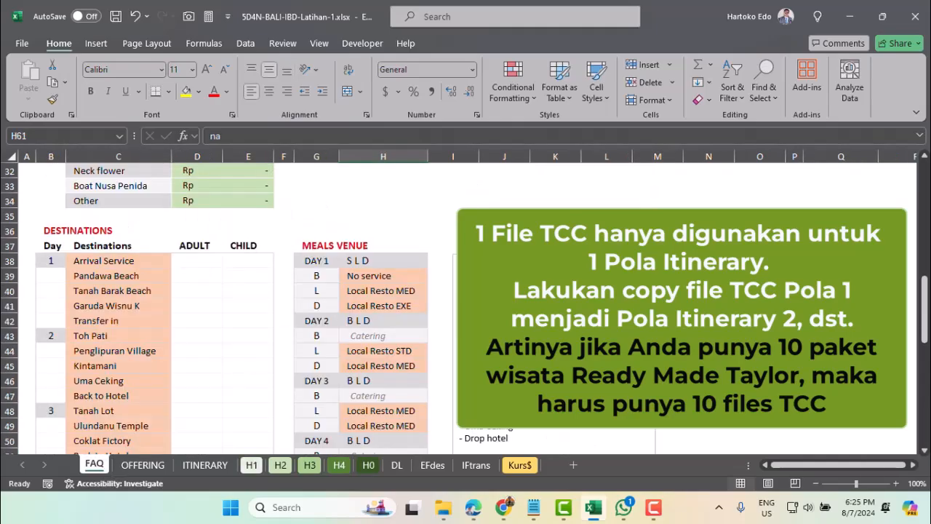
scroll(233, 306, "down", 7)
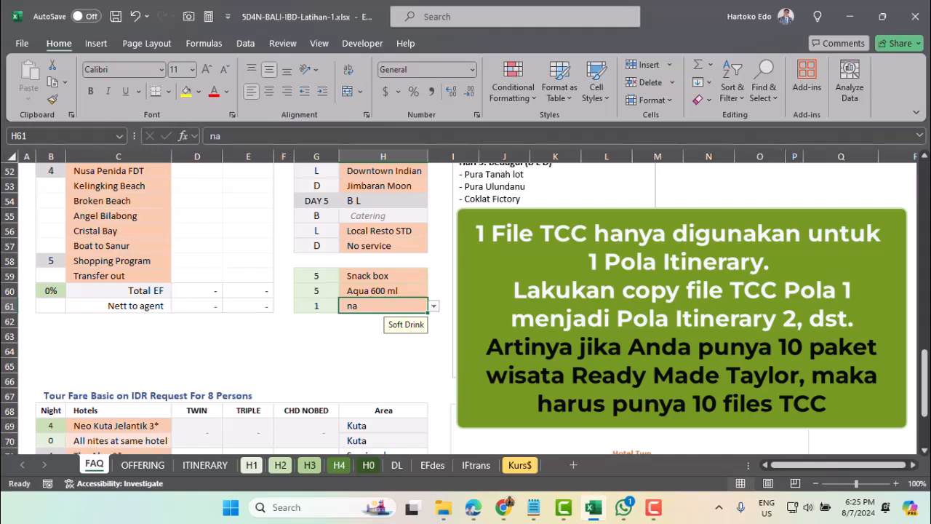
scroll(233, 305, "up", 4)
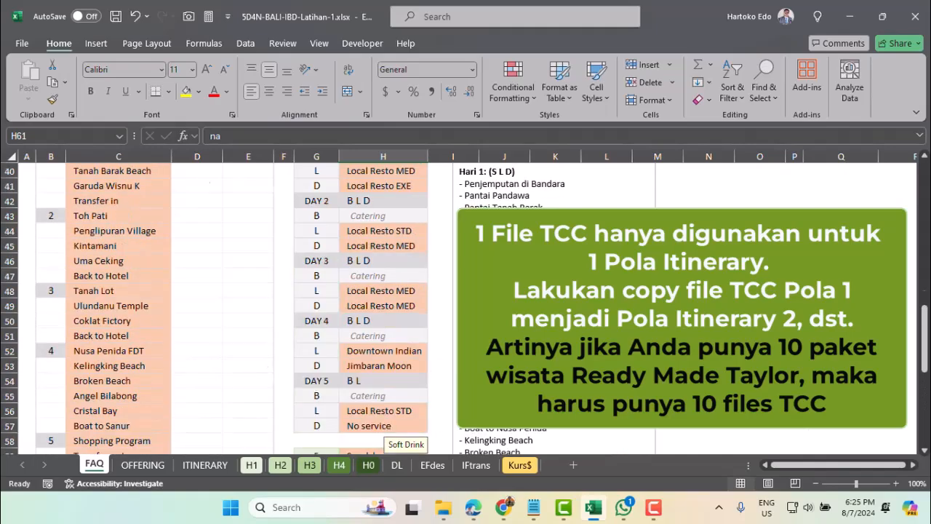
scroll(233, 305, "up", 2)
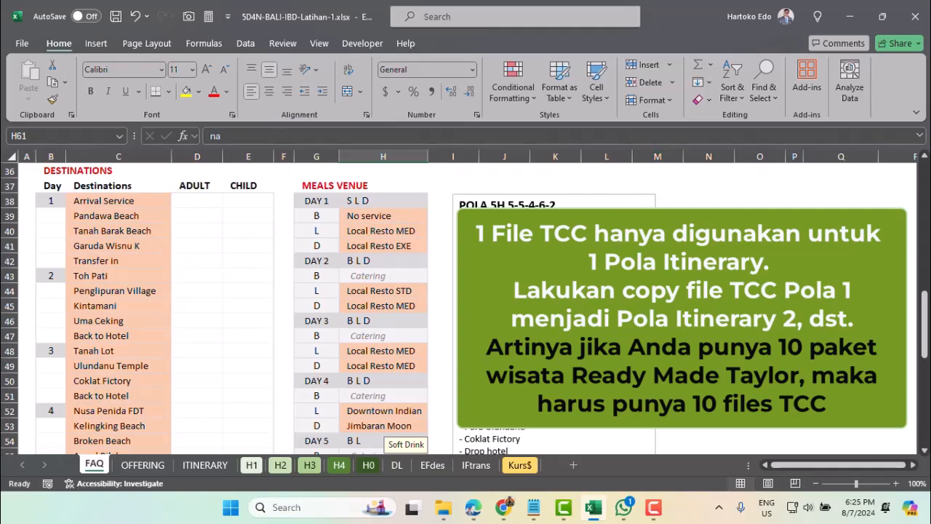
left_click(553, 313)
left_click_drag(465, 245, 513, 293)
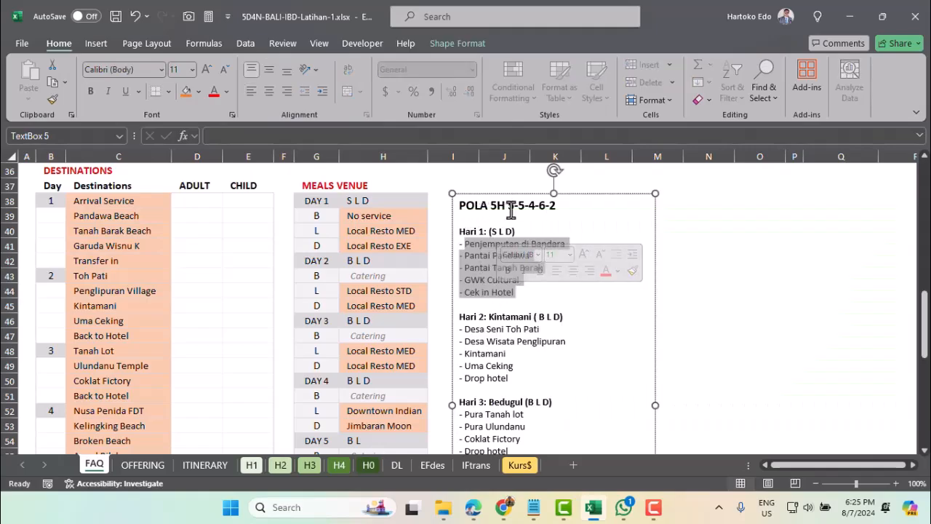
left_click(509, 207)
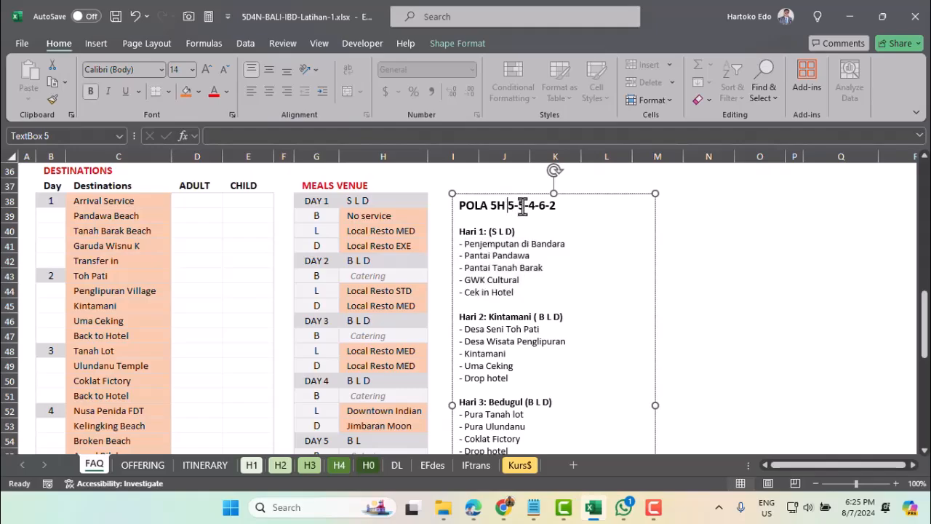
left_click(530, 208)
left_click(538, 210)
scroll(511, 266, "down", 3)
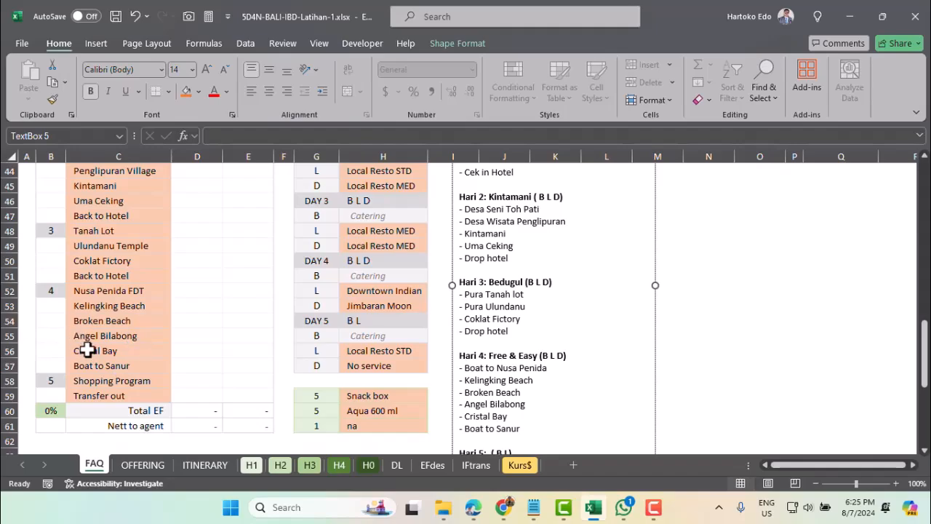
scroll(258, 332, "up", 4)
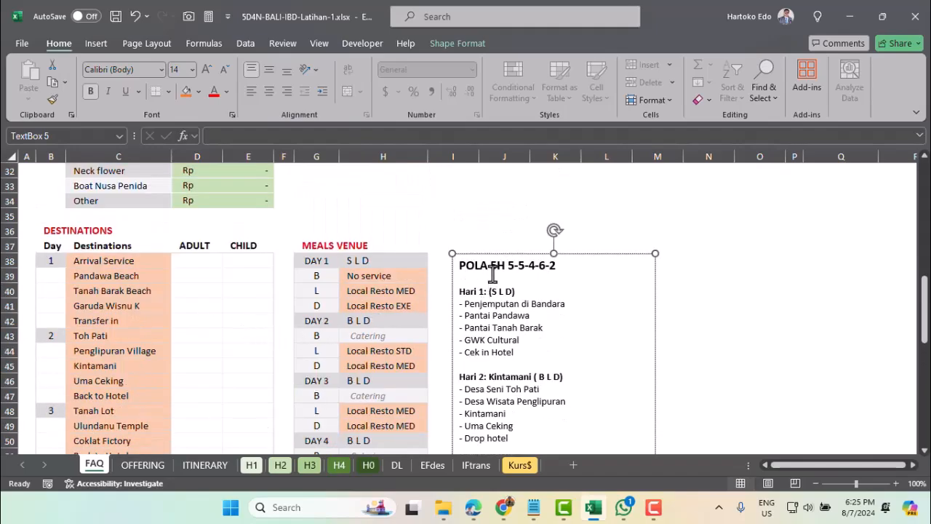
- Link the H1 sheet's D4 Lunch and Dinner VENDOR cells G39 and G40 to the Day 4 venues in FAQ cells H52 and H53
left_click(252, 465)
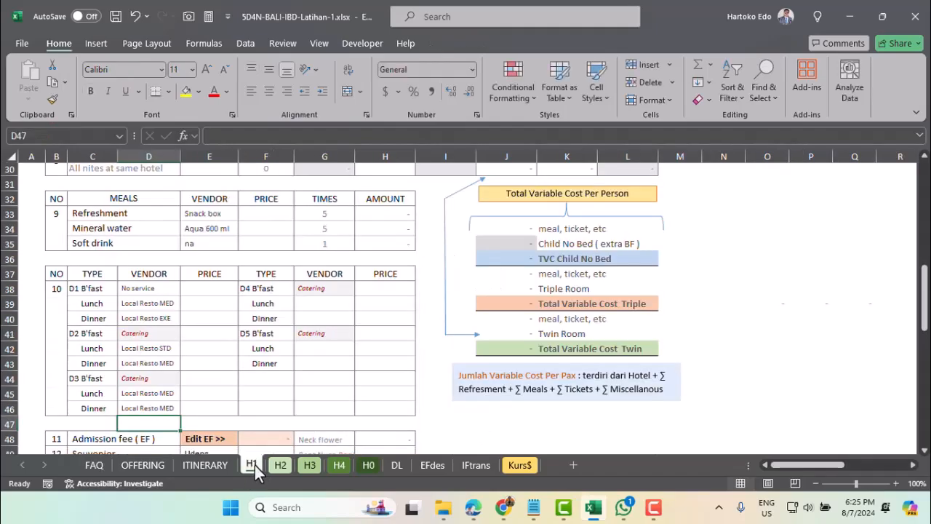
left_click(315, 303)
type("=")
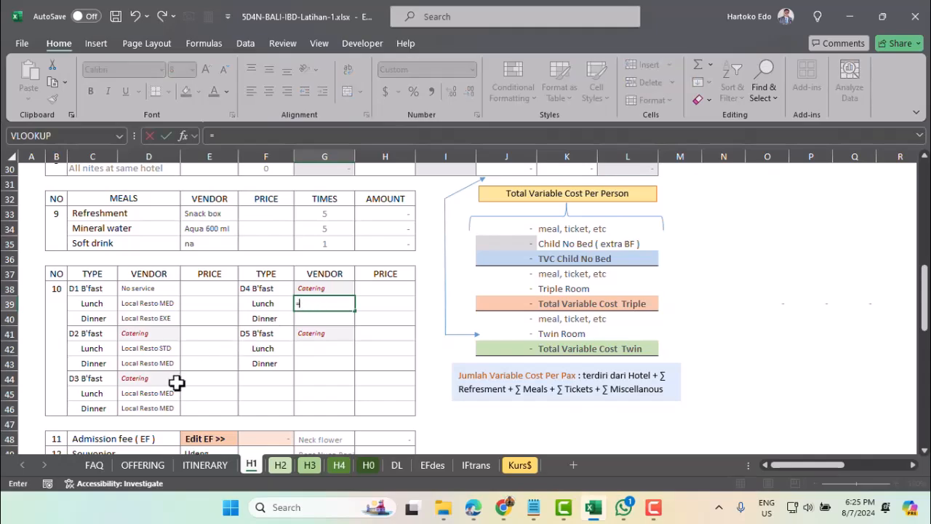
left_click(94, 464)
scroll(344, 380, "down", 3)
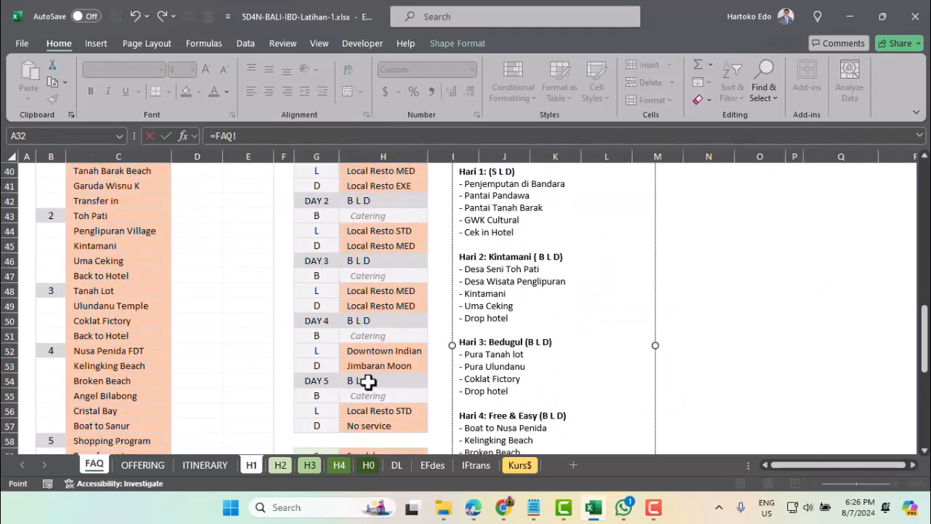
left_click(375, 352)
key("Return")
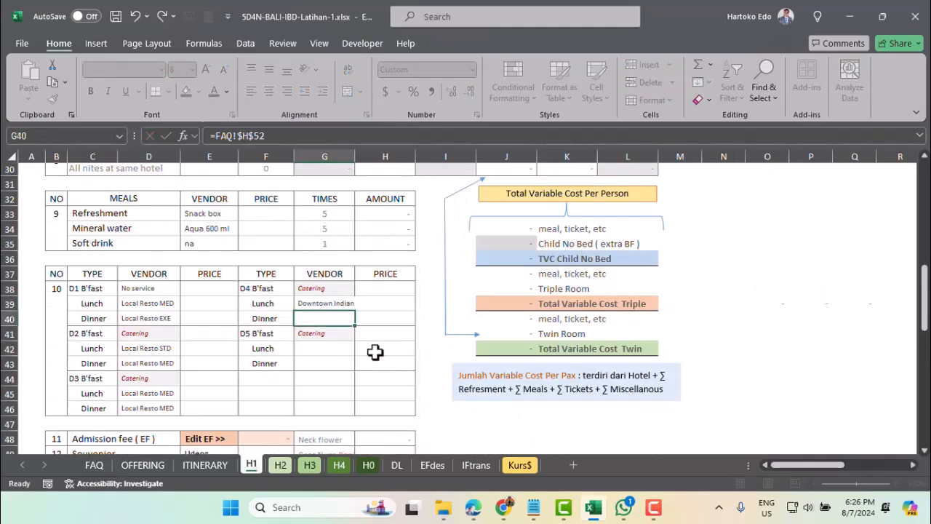
type("=")
left_click(95, 465)
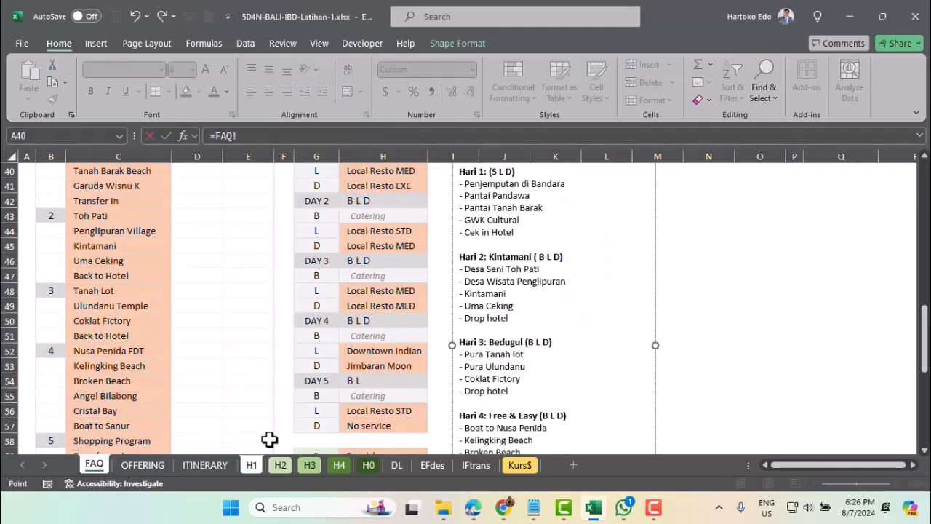
left_click(369, 361)
key("Return")
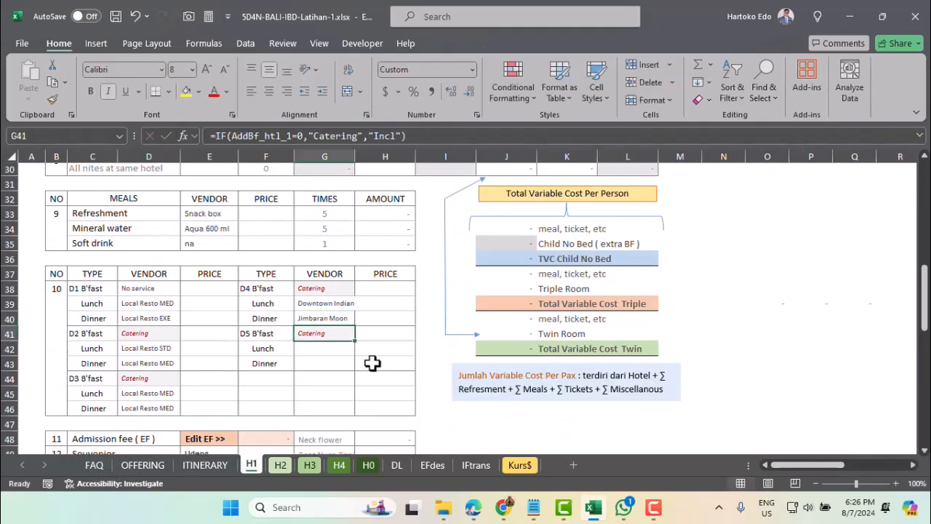
- Link the D5 Lunch and Dinner VENDOR cells G42 and G43 to the Day 5 meal venues in FAQ cells H56 and H57
left_click(328, 347)
type("=")
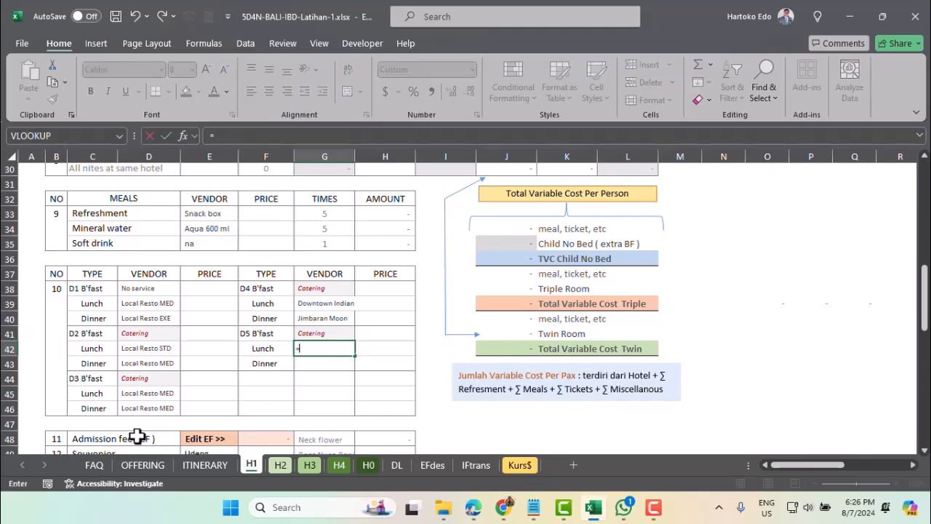
left_click(96, 464)
left_click(386, 411)
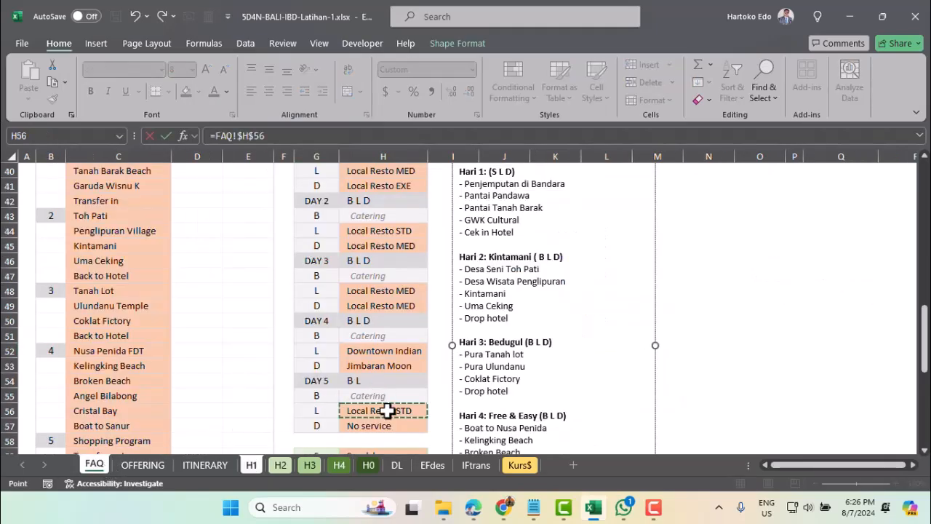
key("Return")
type("=")
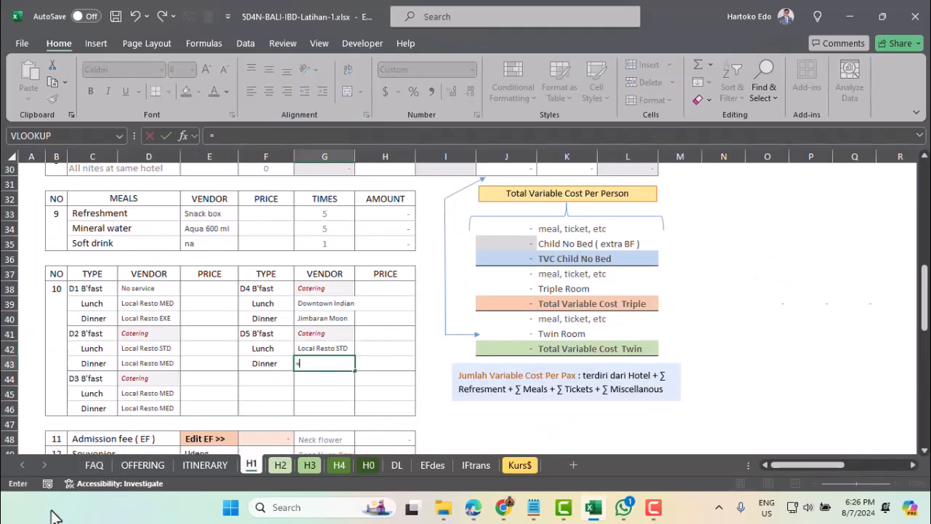
left_click(92, 466)
left_click(386, 425)
key("Return")
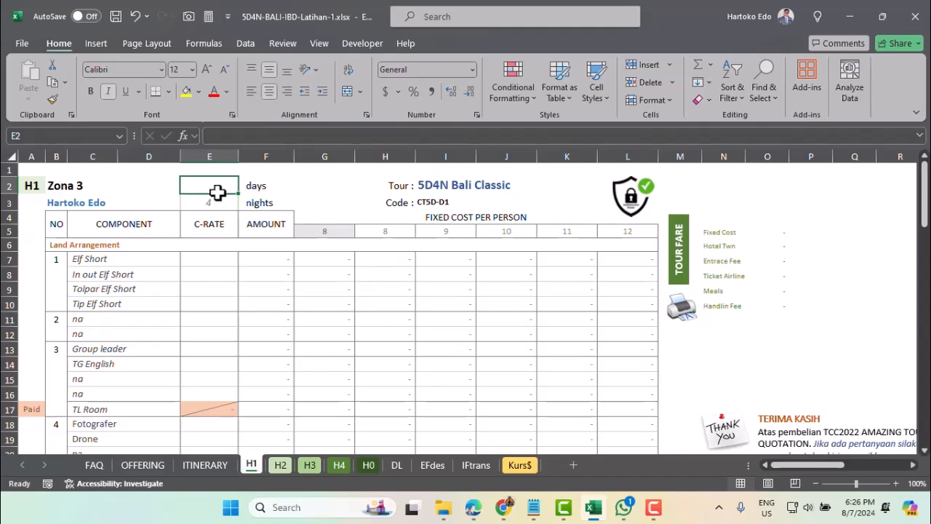
- Open the H2 costing sheet
left_click(281, 466)
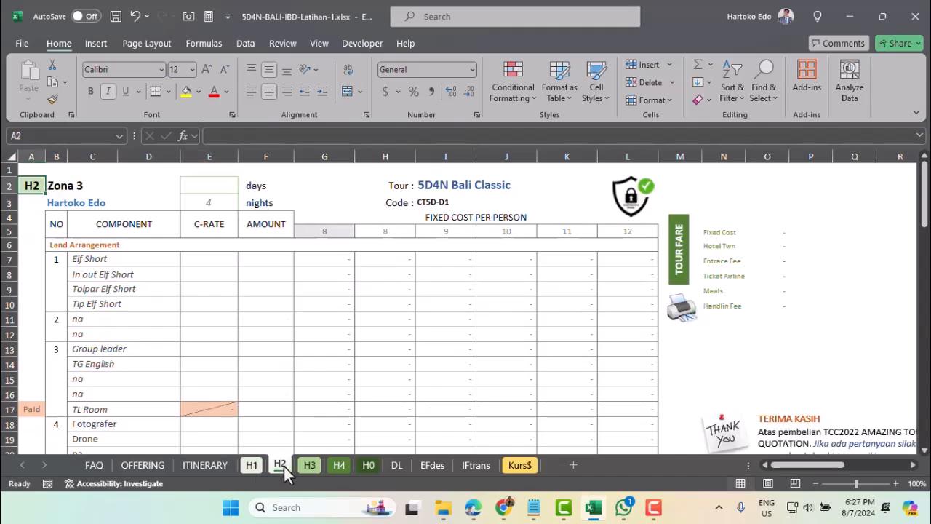